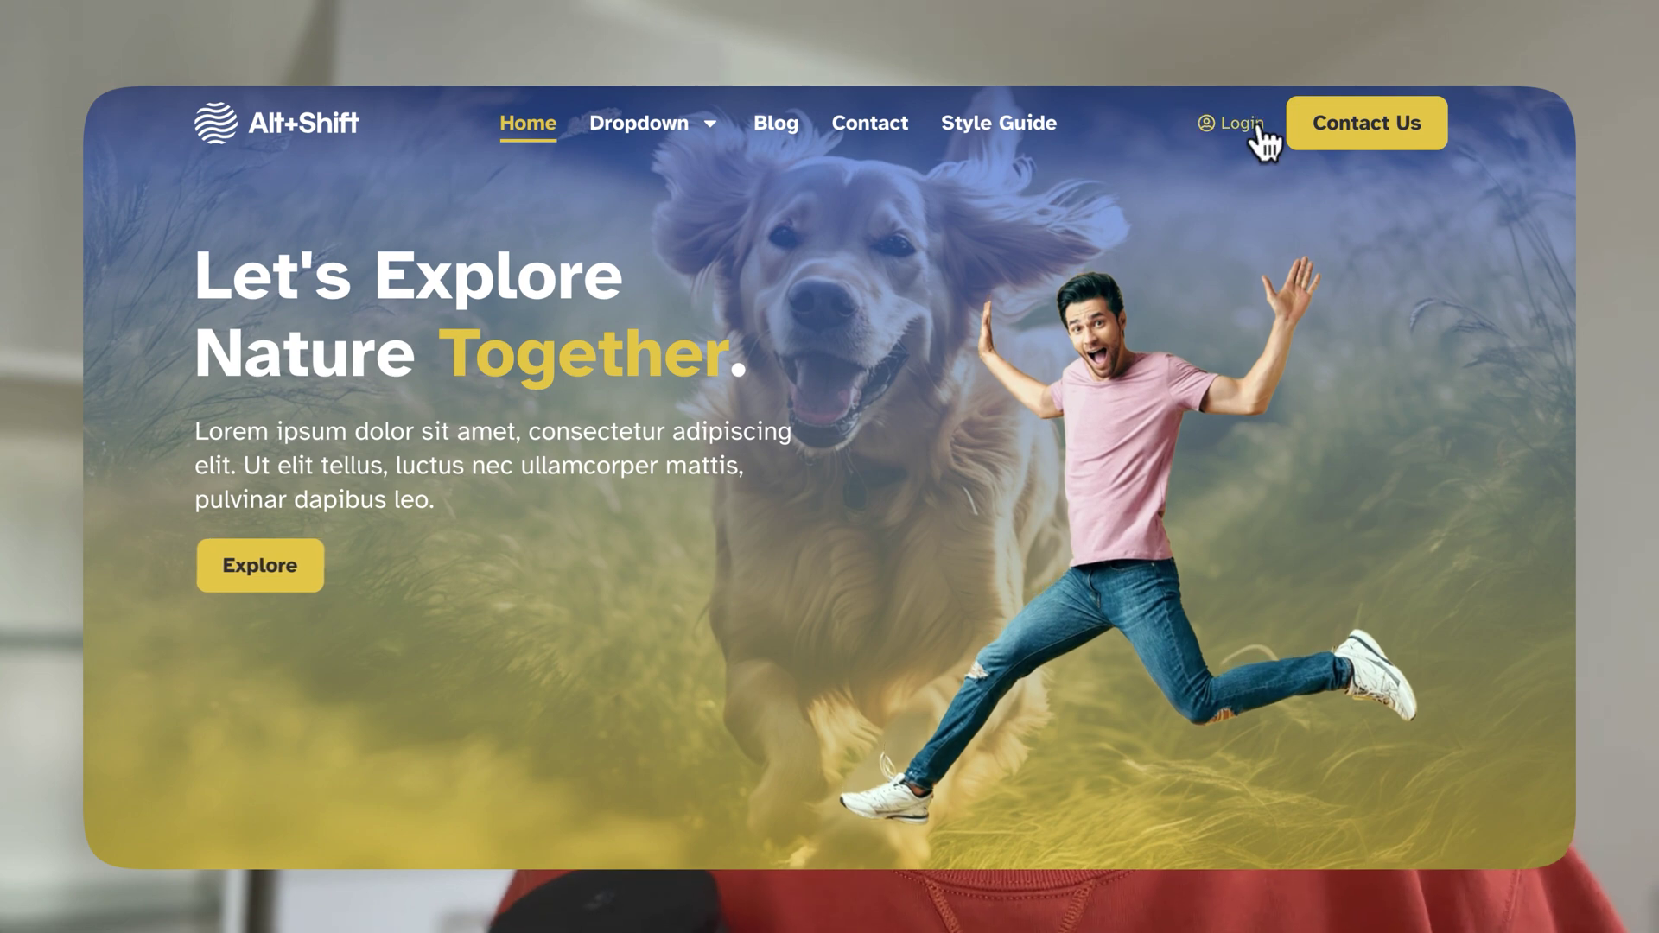
- Open the demo site's login page and review the Custom Login Snippet page's required pages, shortcodes and PHP code
click(1244, 125)
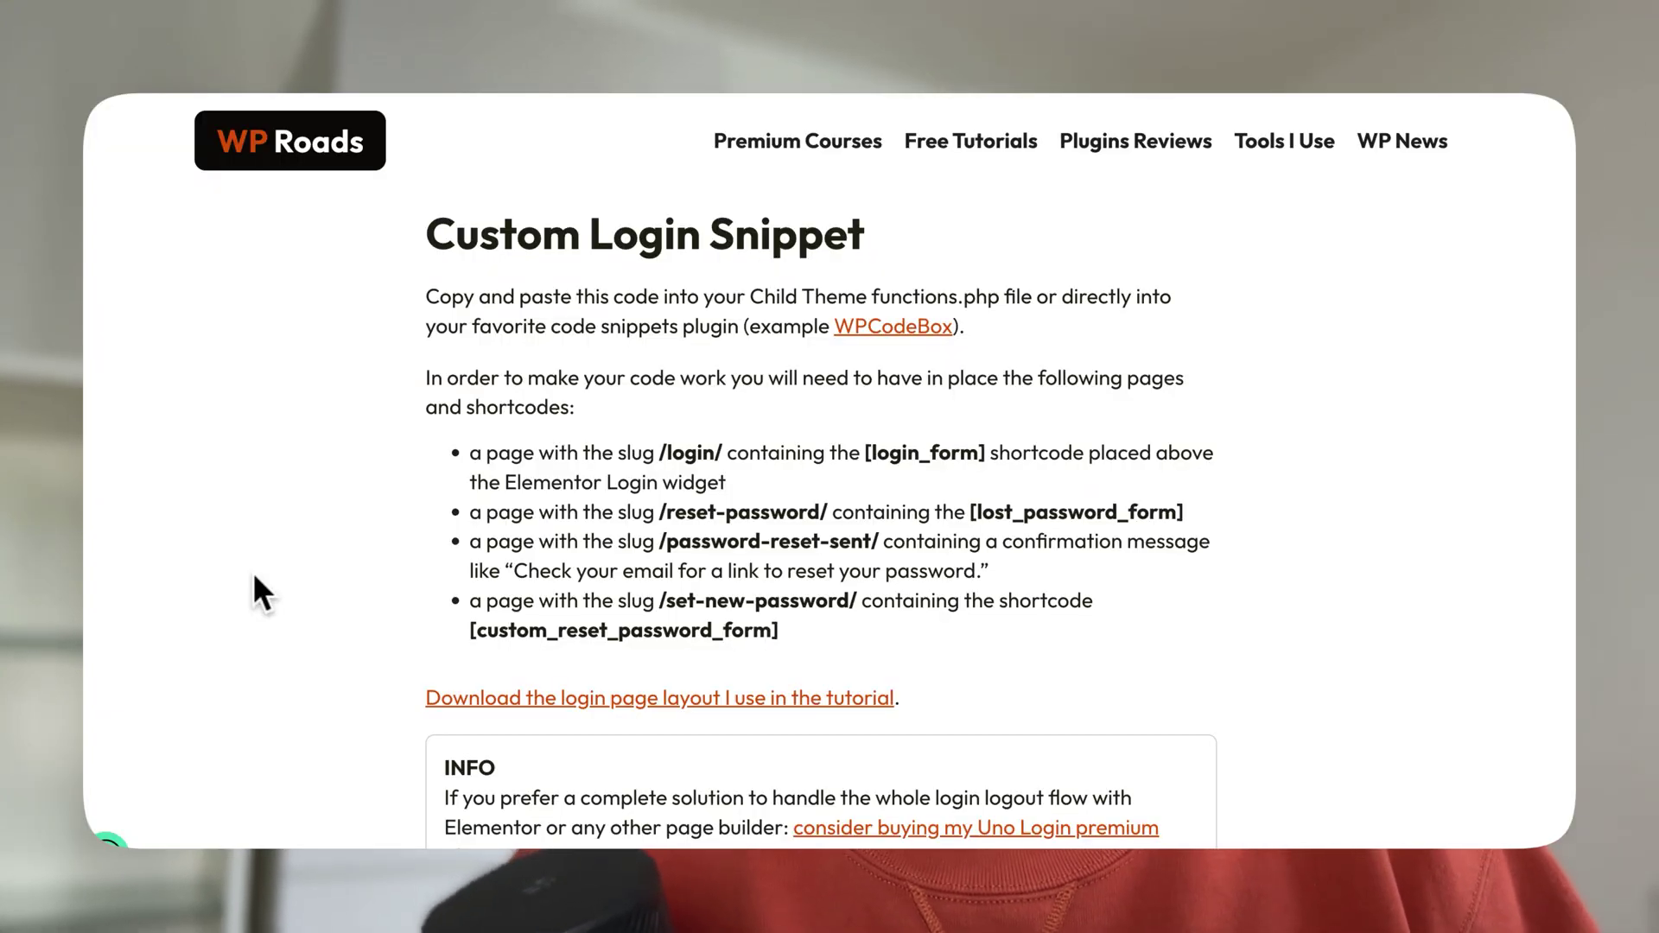
scroll(252, 572, down, 3)
scroll(252, 572, down, 5)
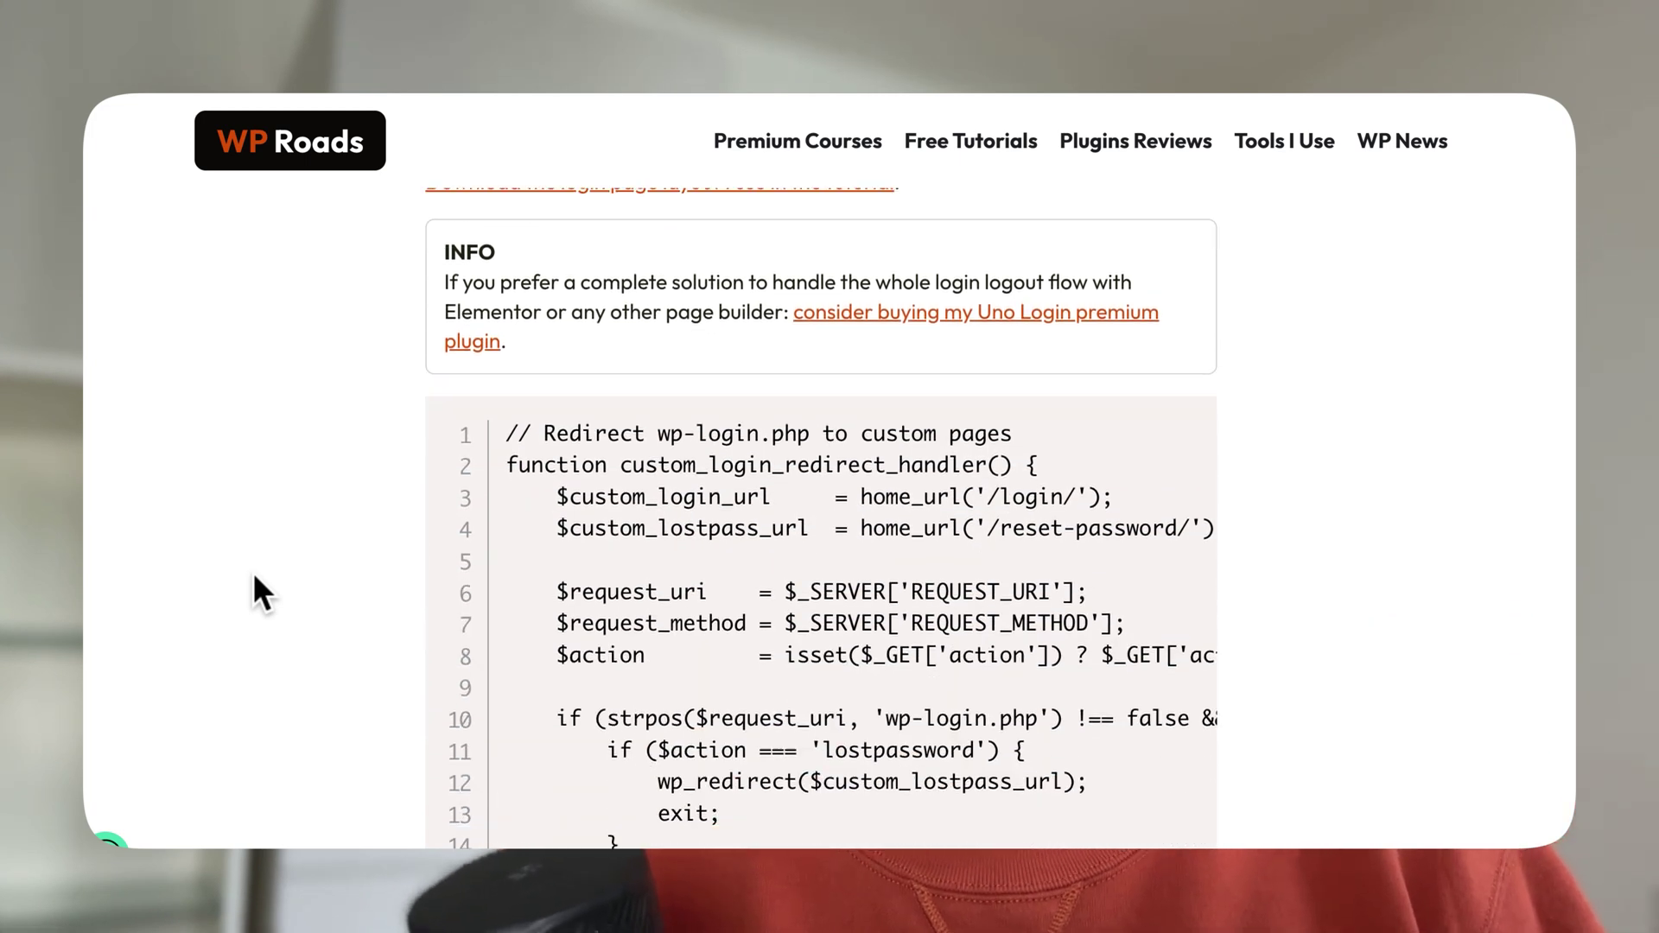
mouse_move(1190, 249)
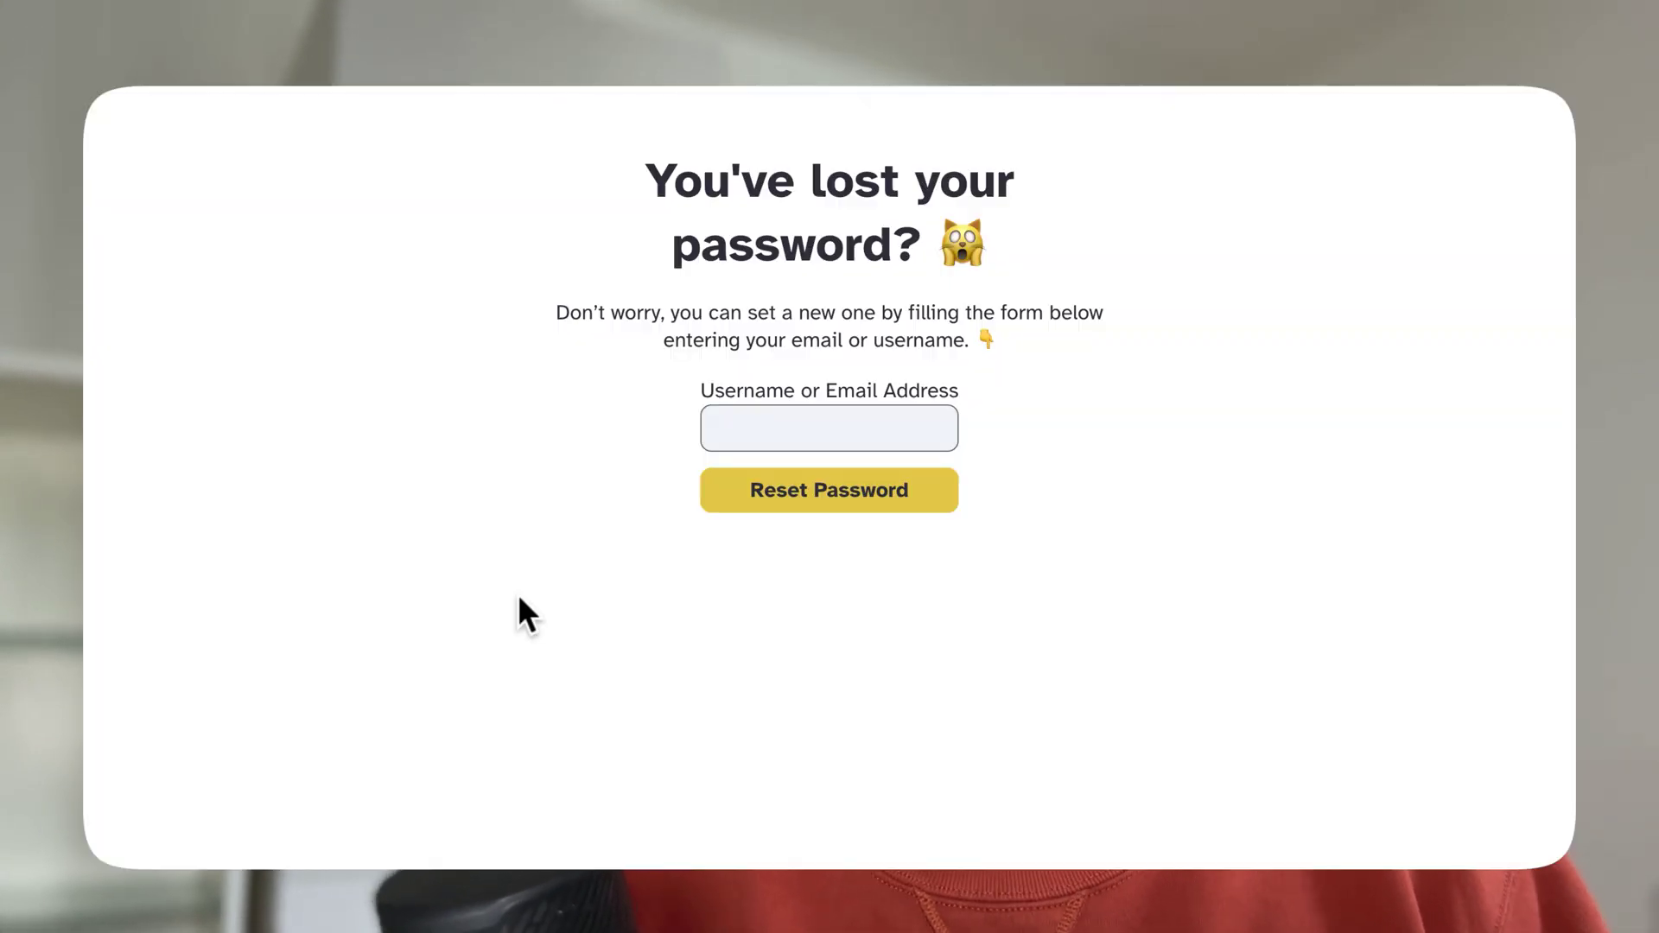
- Try the custom lost-password form, the Login link and the Logout link on the demo site
click(904, 437)
click(932, 481)
click(931, 483)
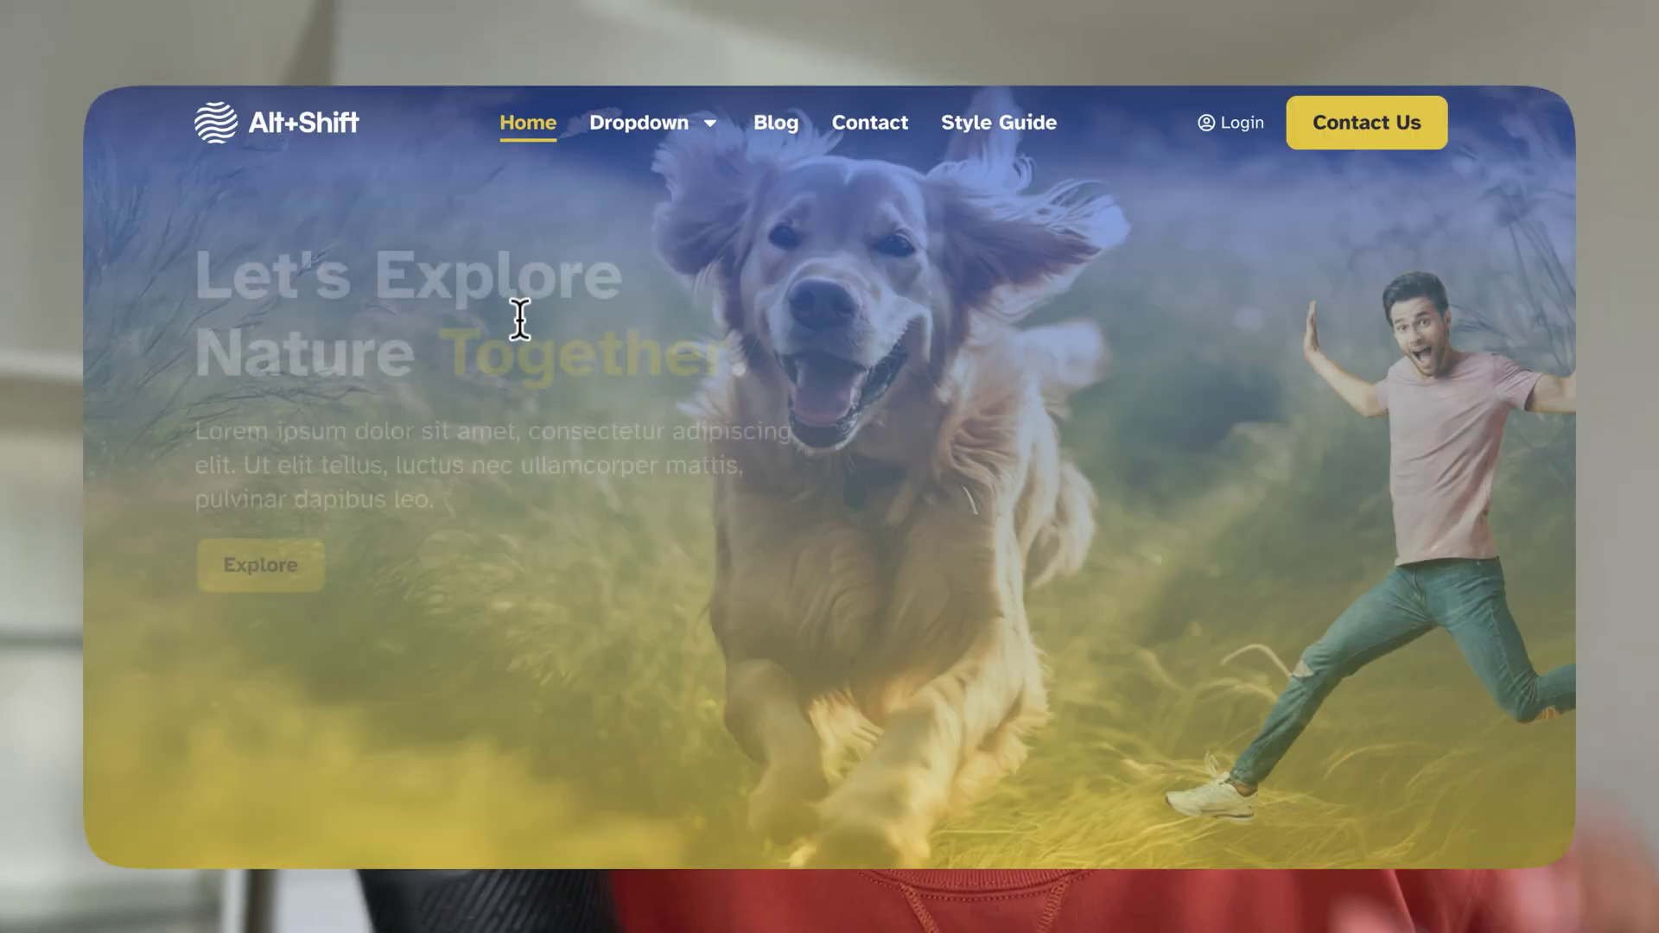
click(1249, 125)
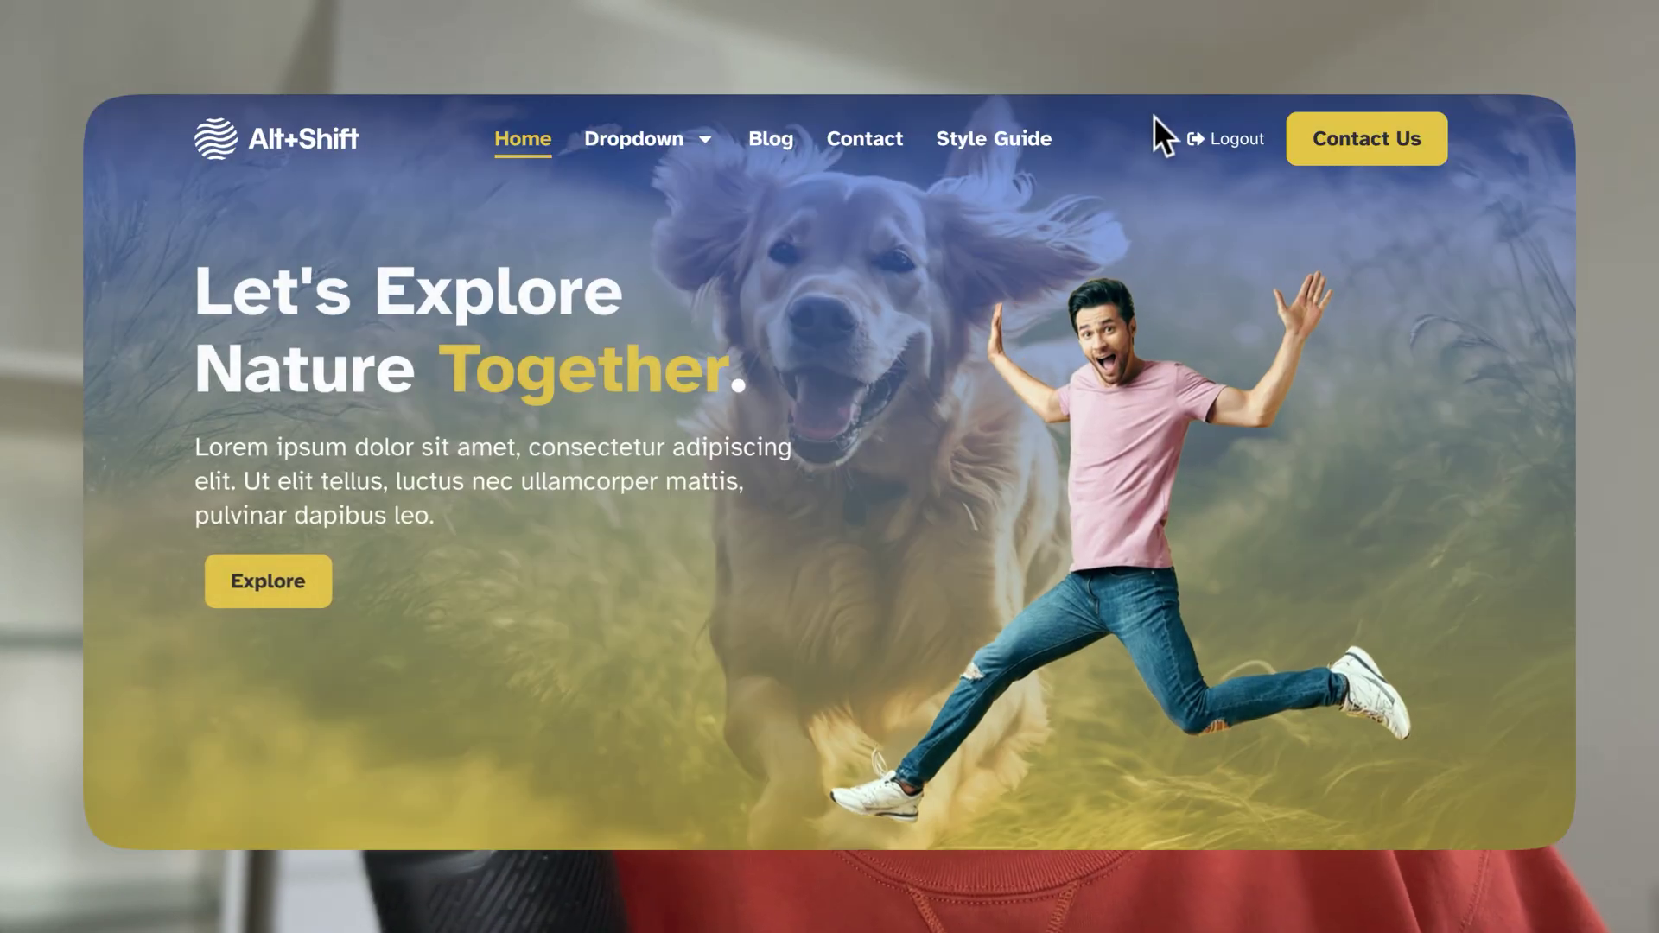
click(1200, 147)
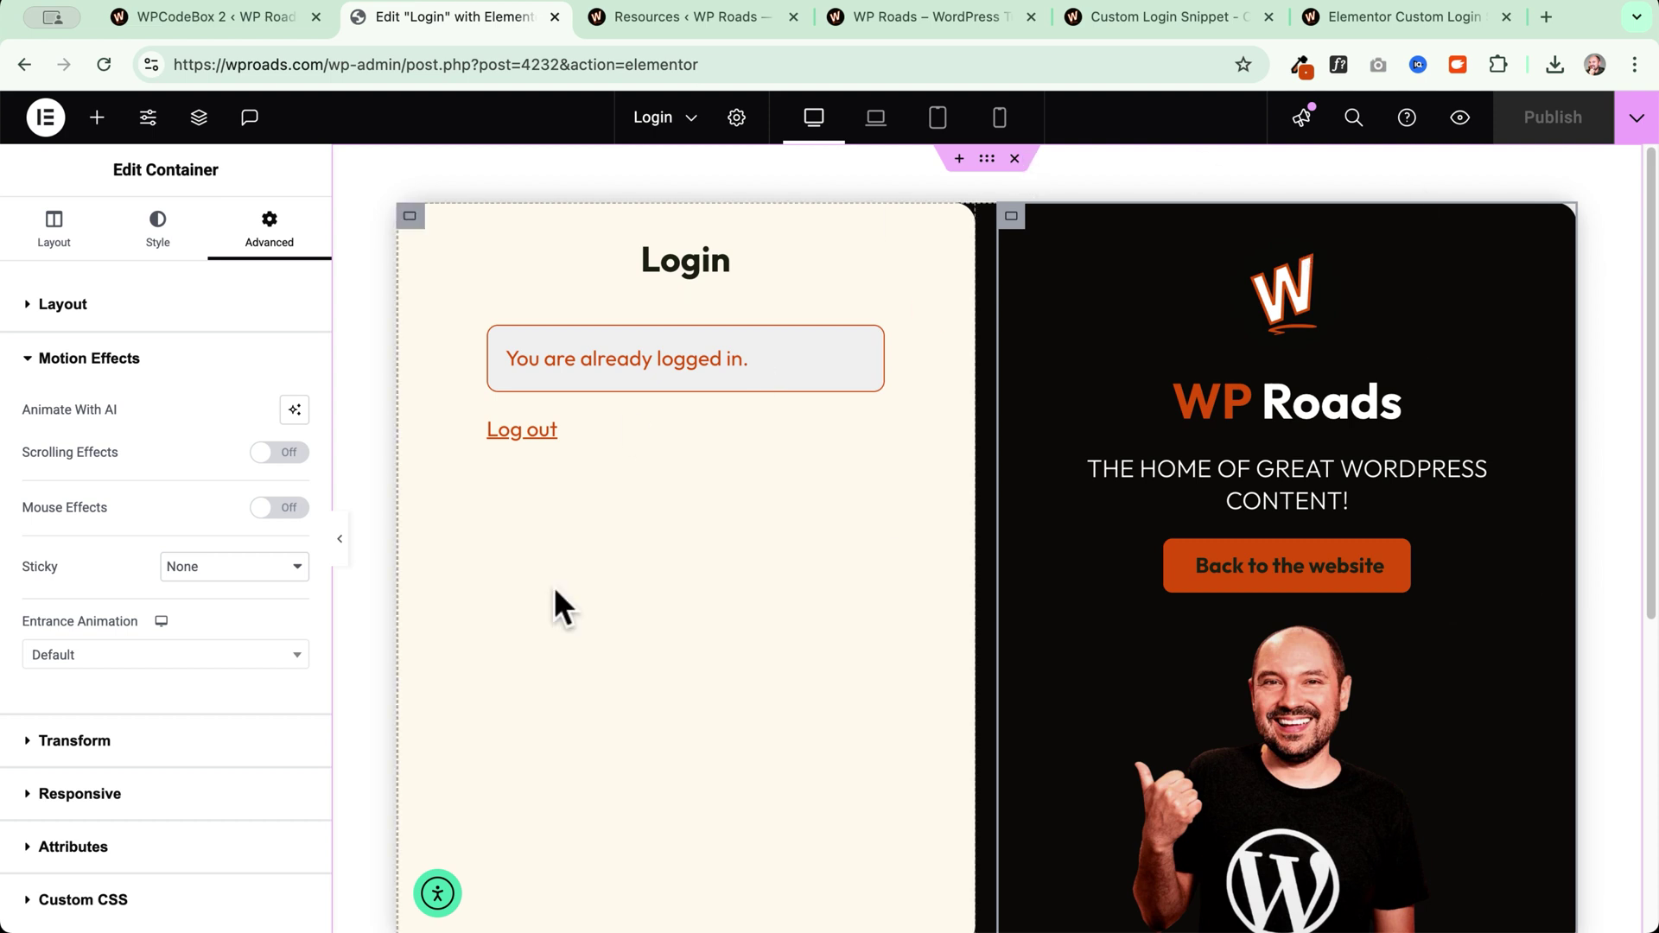
- Examine the existing custom login snippet's PHP code and the WPCodeBox product and pricing pages
key(ctrl+shift+Tab)
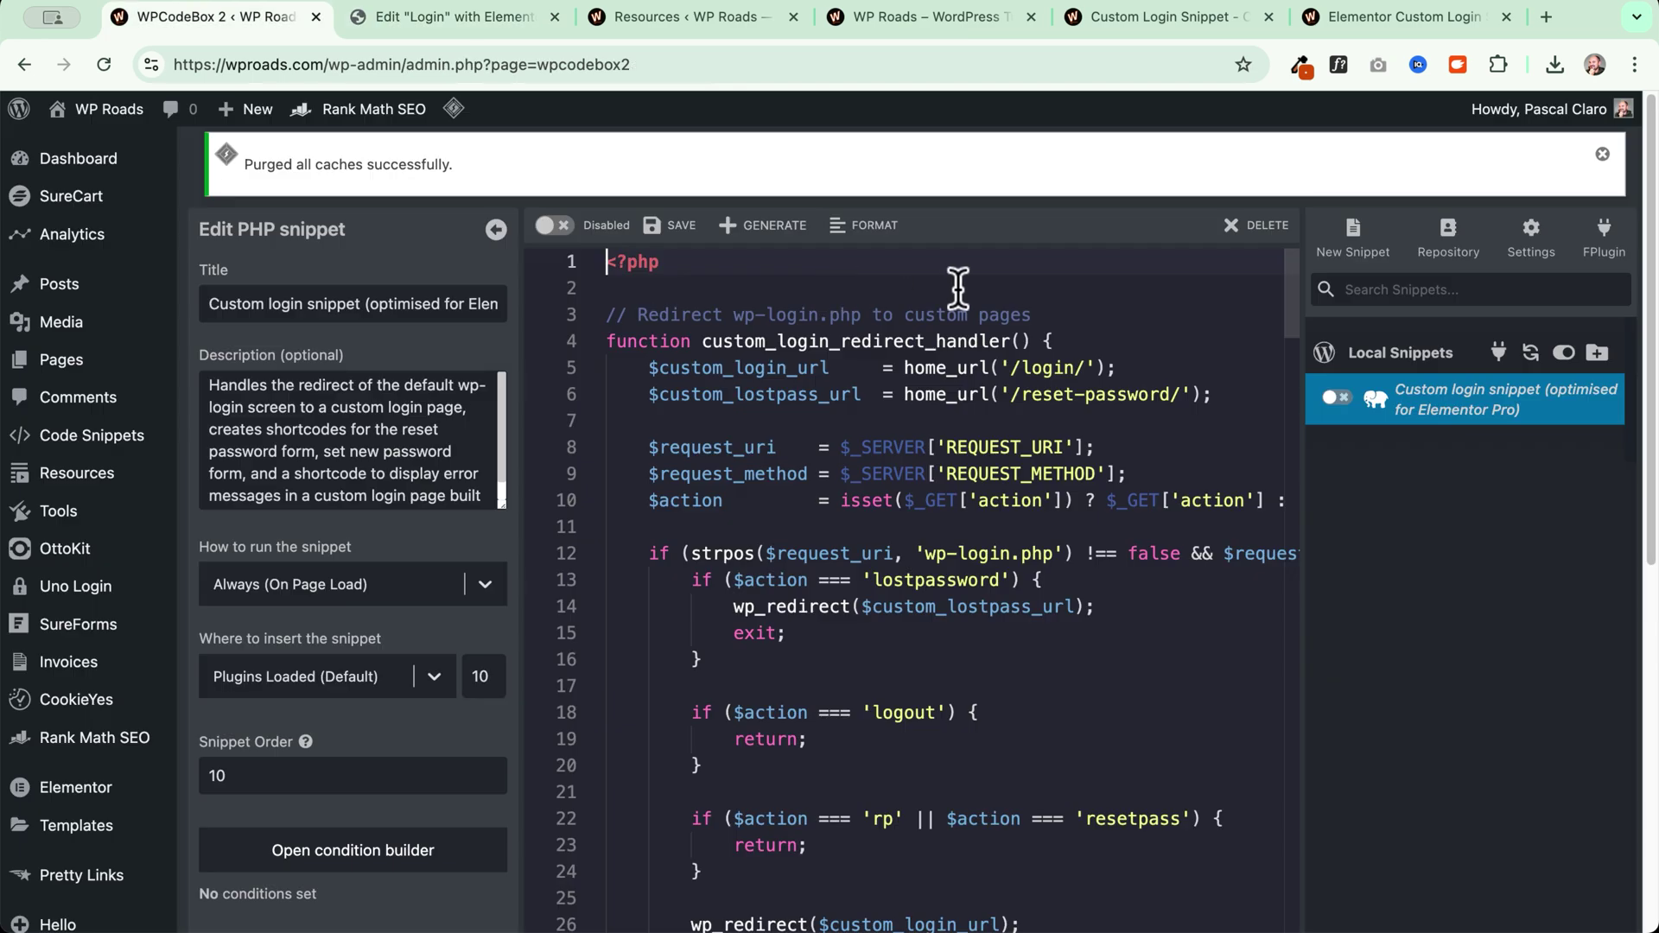
scroll(1362, 650, down, 1)
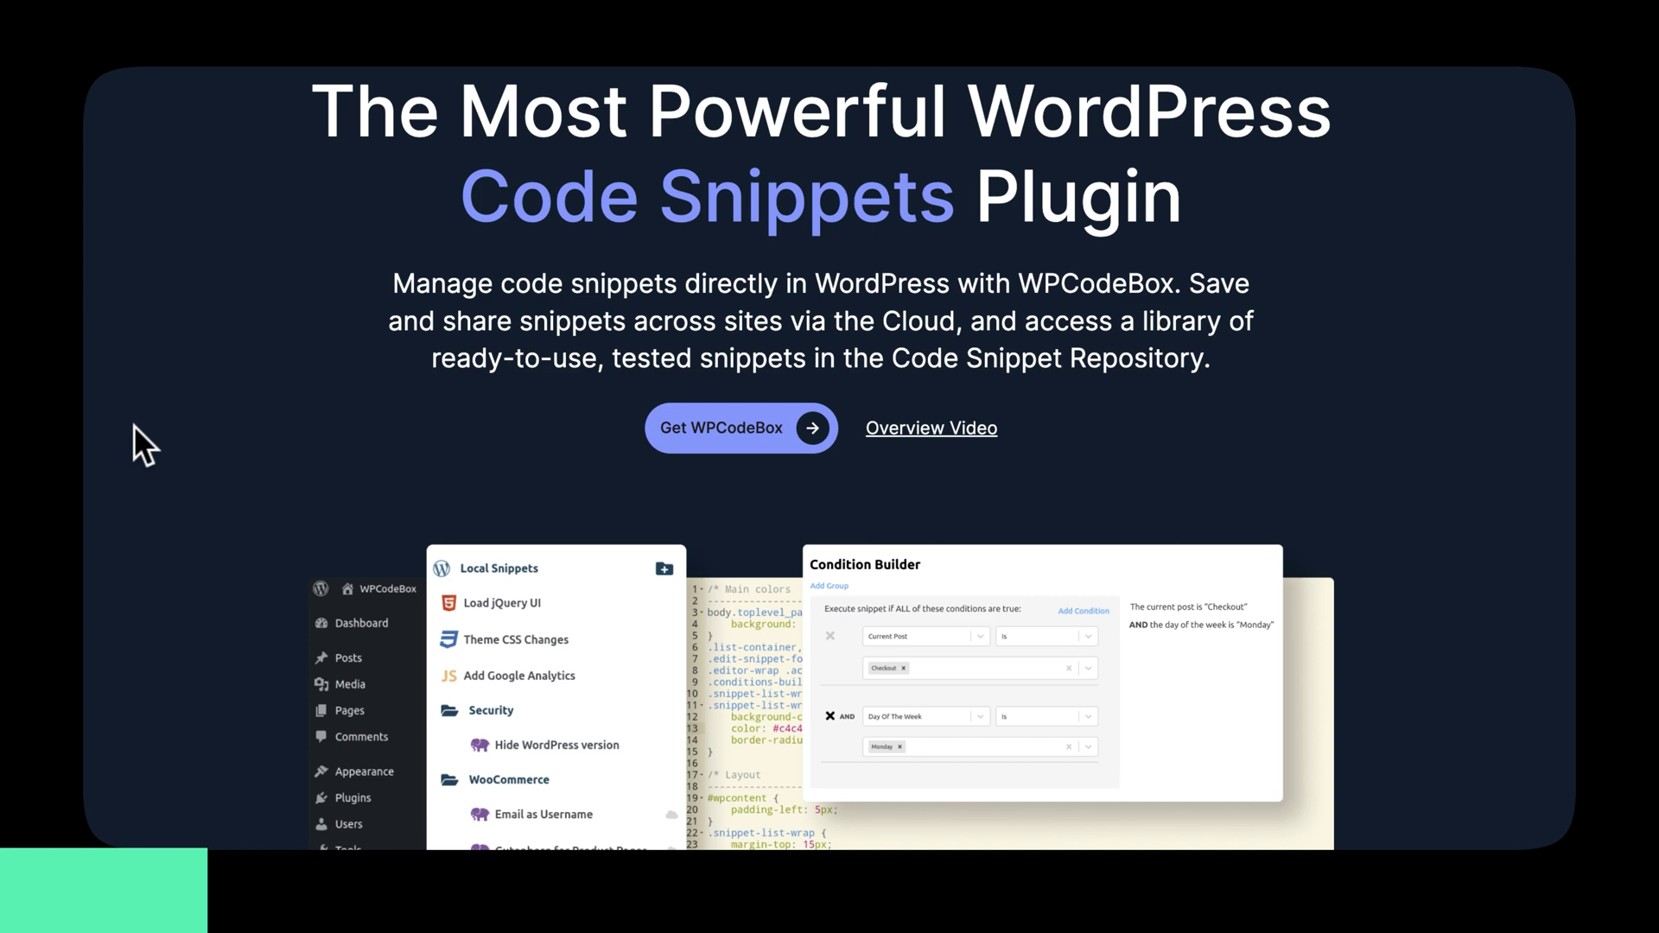
scroll(134, 425, down, 2)
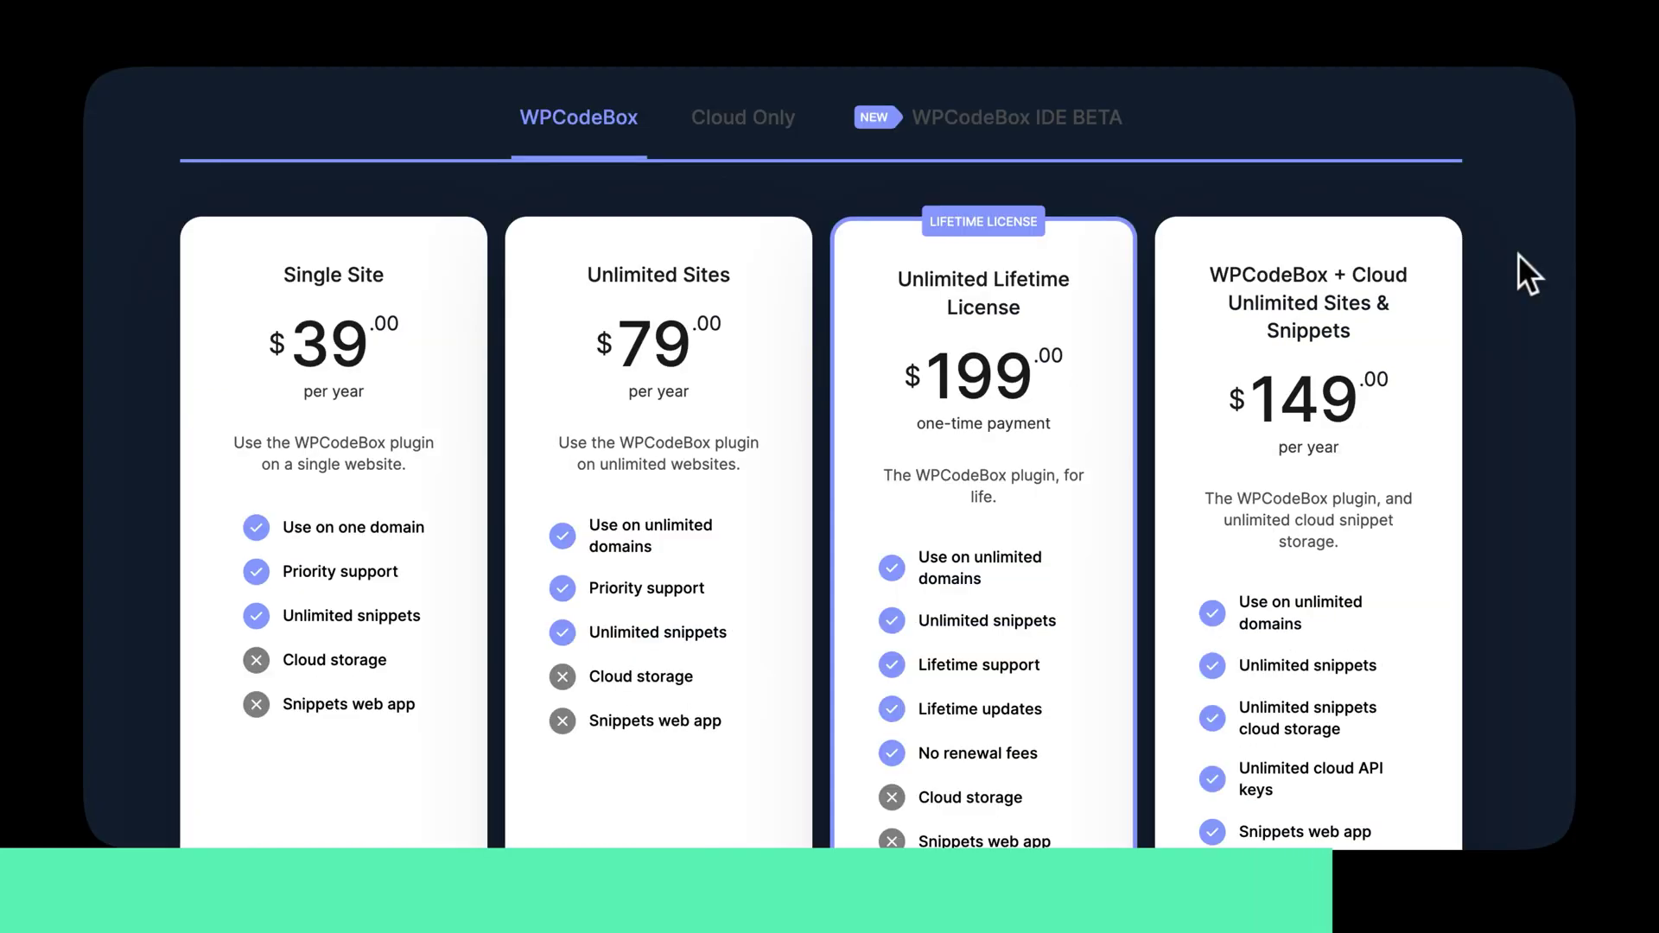
scroll(1519, 256, down, 2)
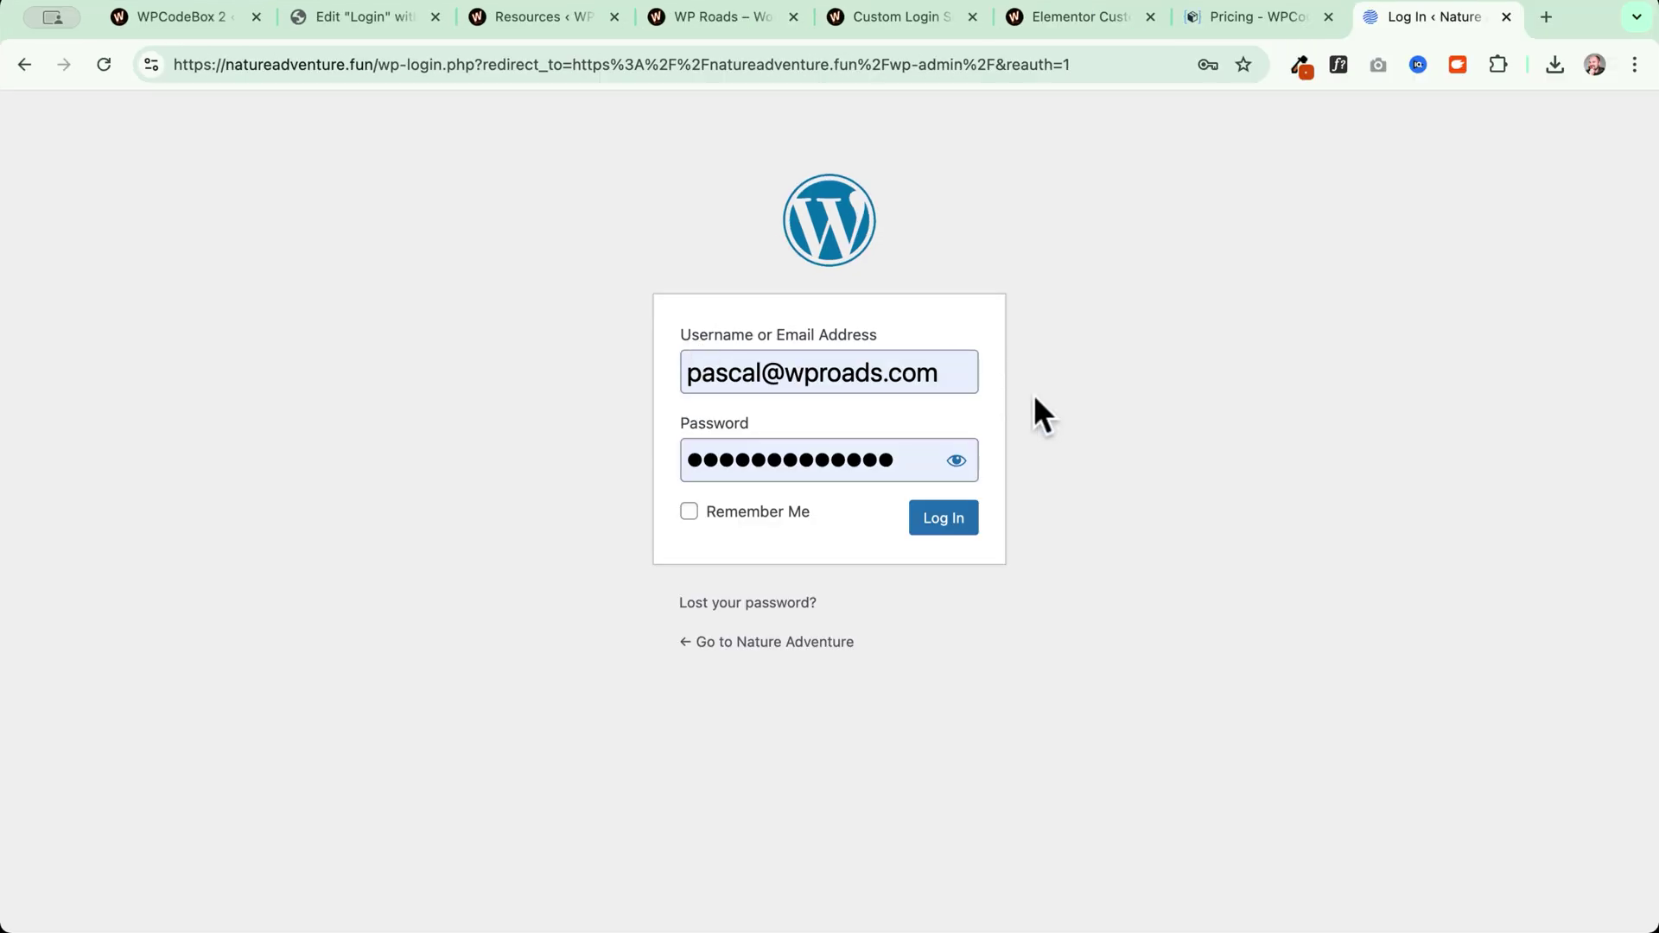
- Log in to the Nature Adventure WordPress admin and review the Custom Login Snippet instructions
click(923, 526)
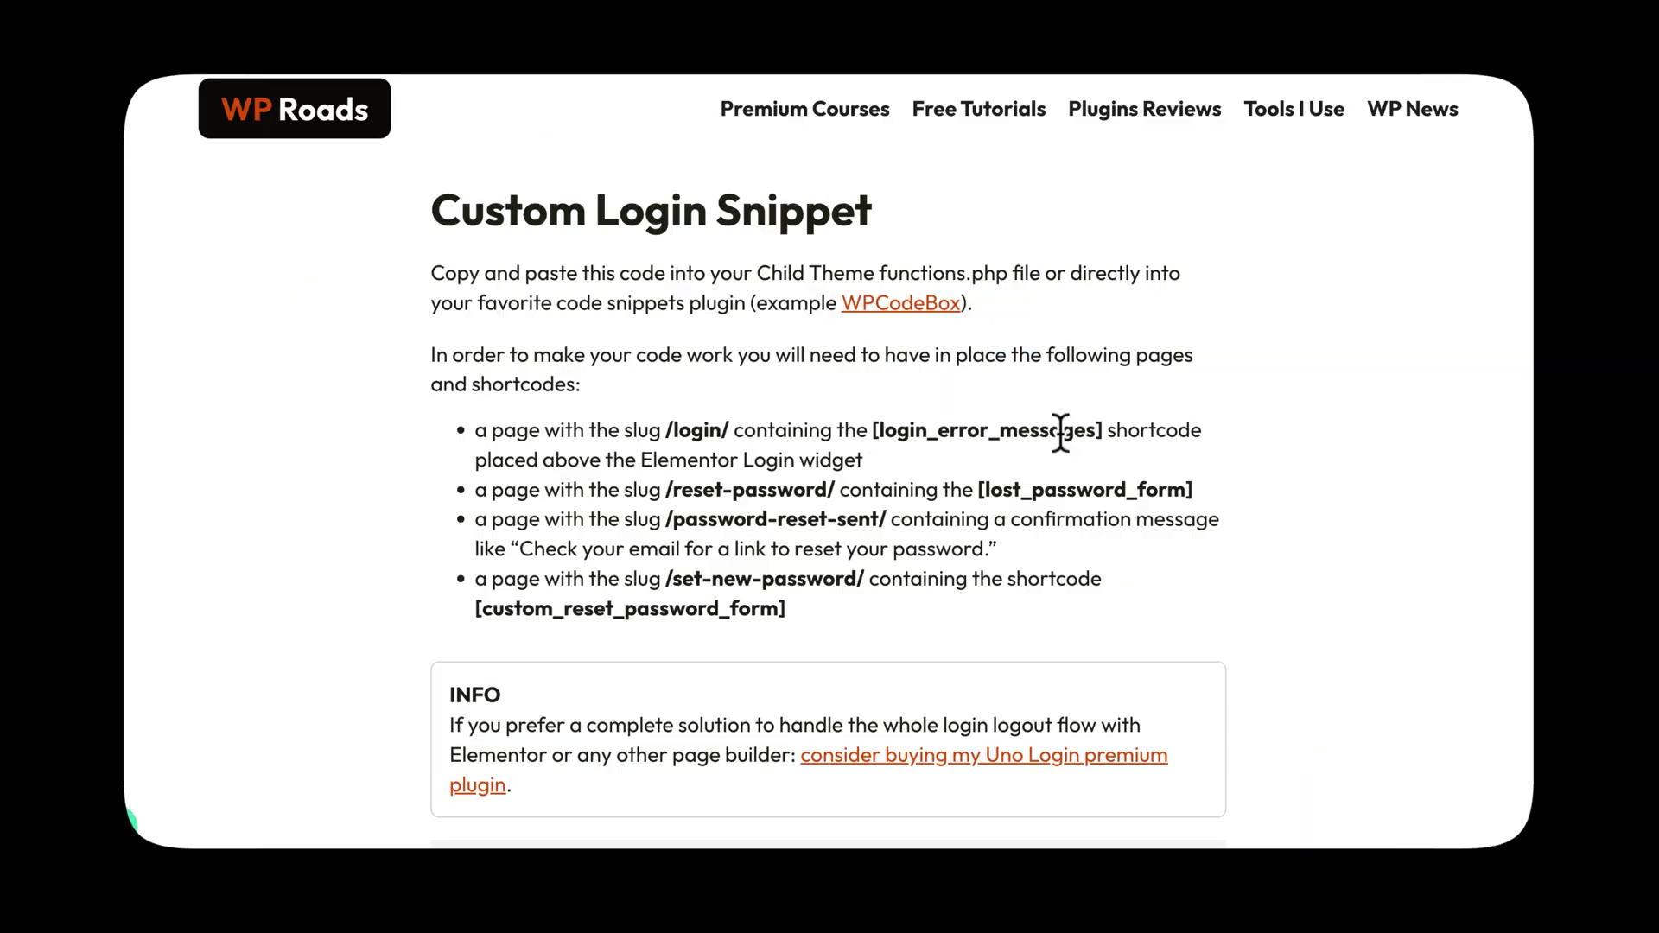
scroll(1060, 432, down, 6)
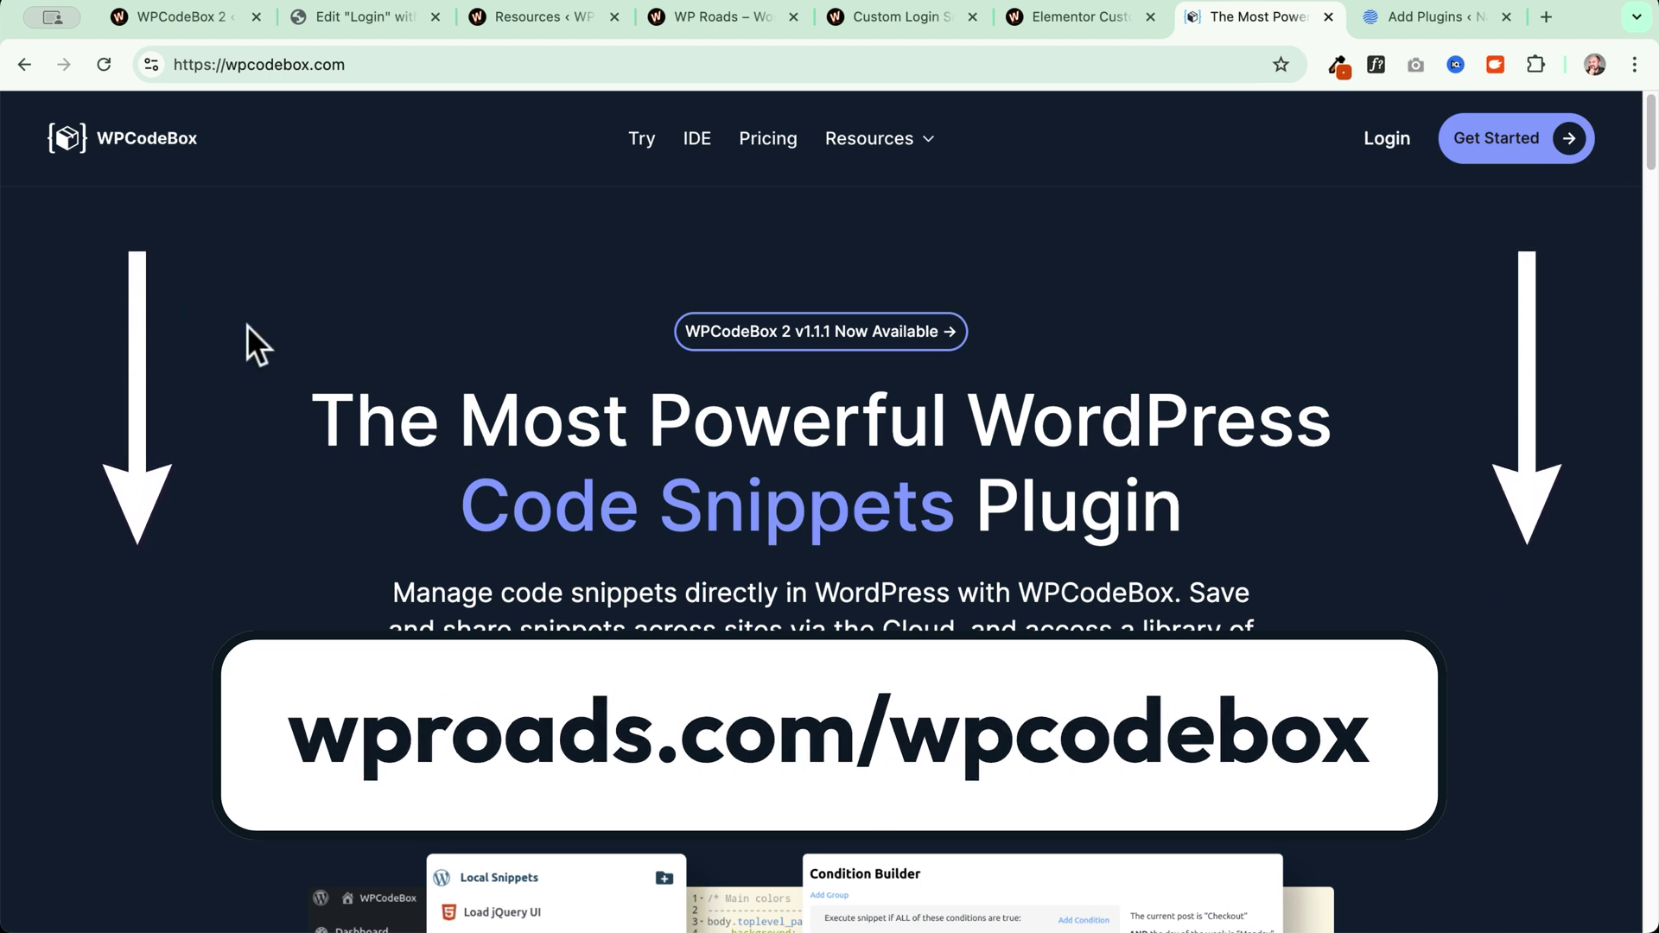
- Compare the WPCodeBox pricing plans and open the checkout form for the annual Single Site plan
click(720, 739)
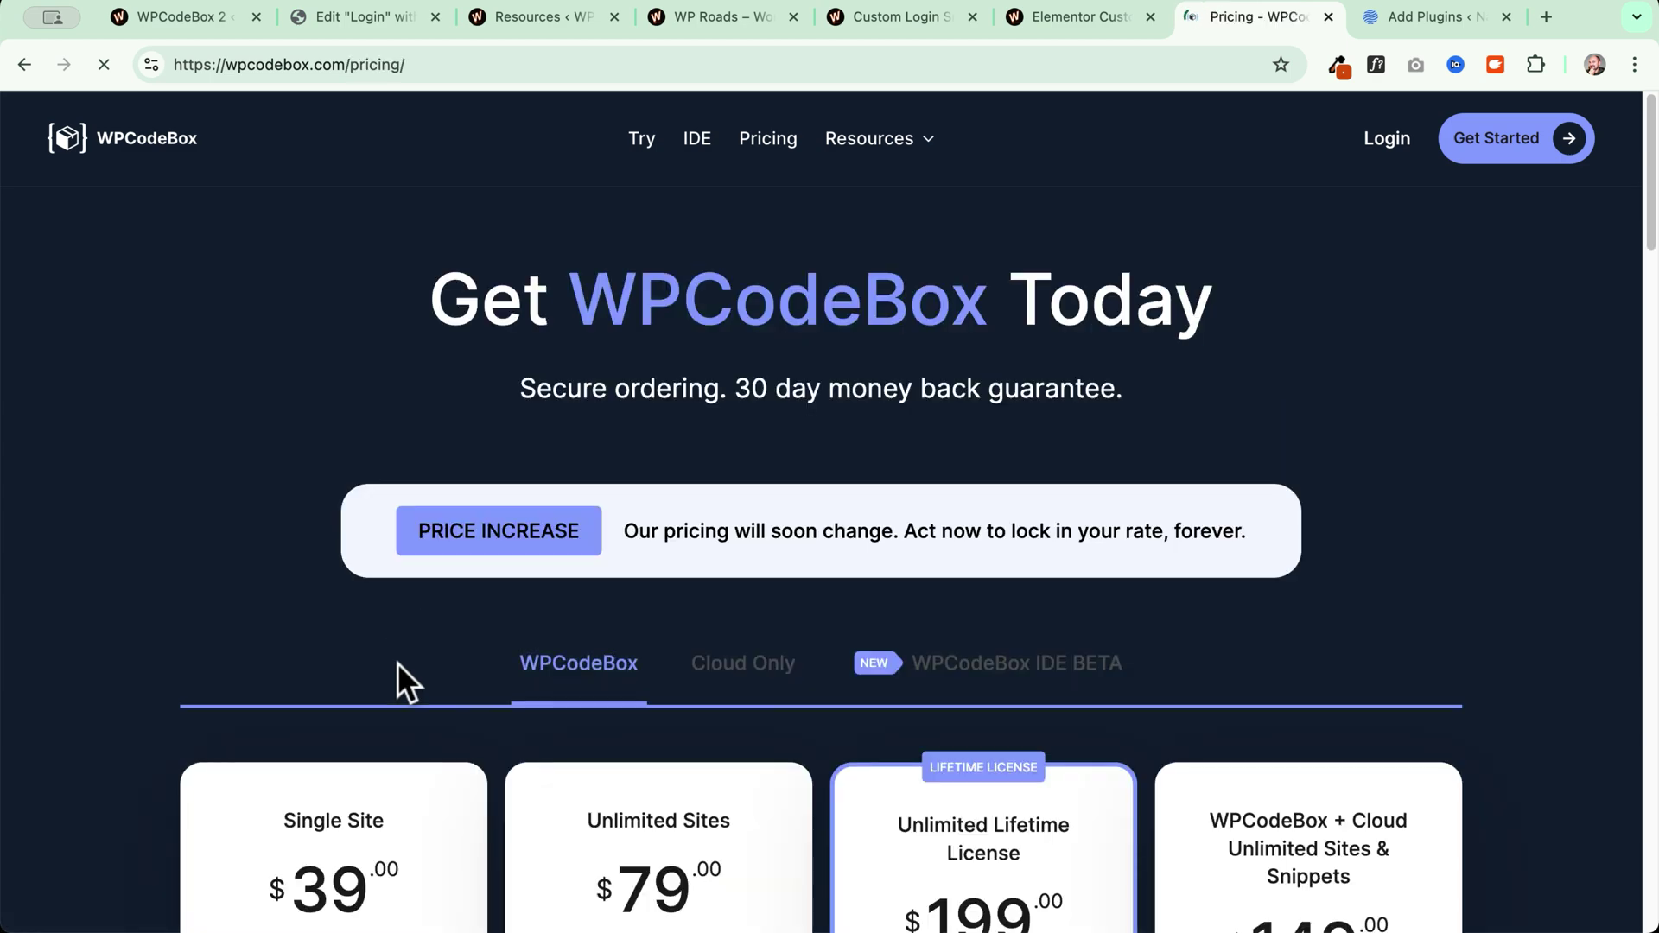
scroll(397, 662, down, 6)
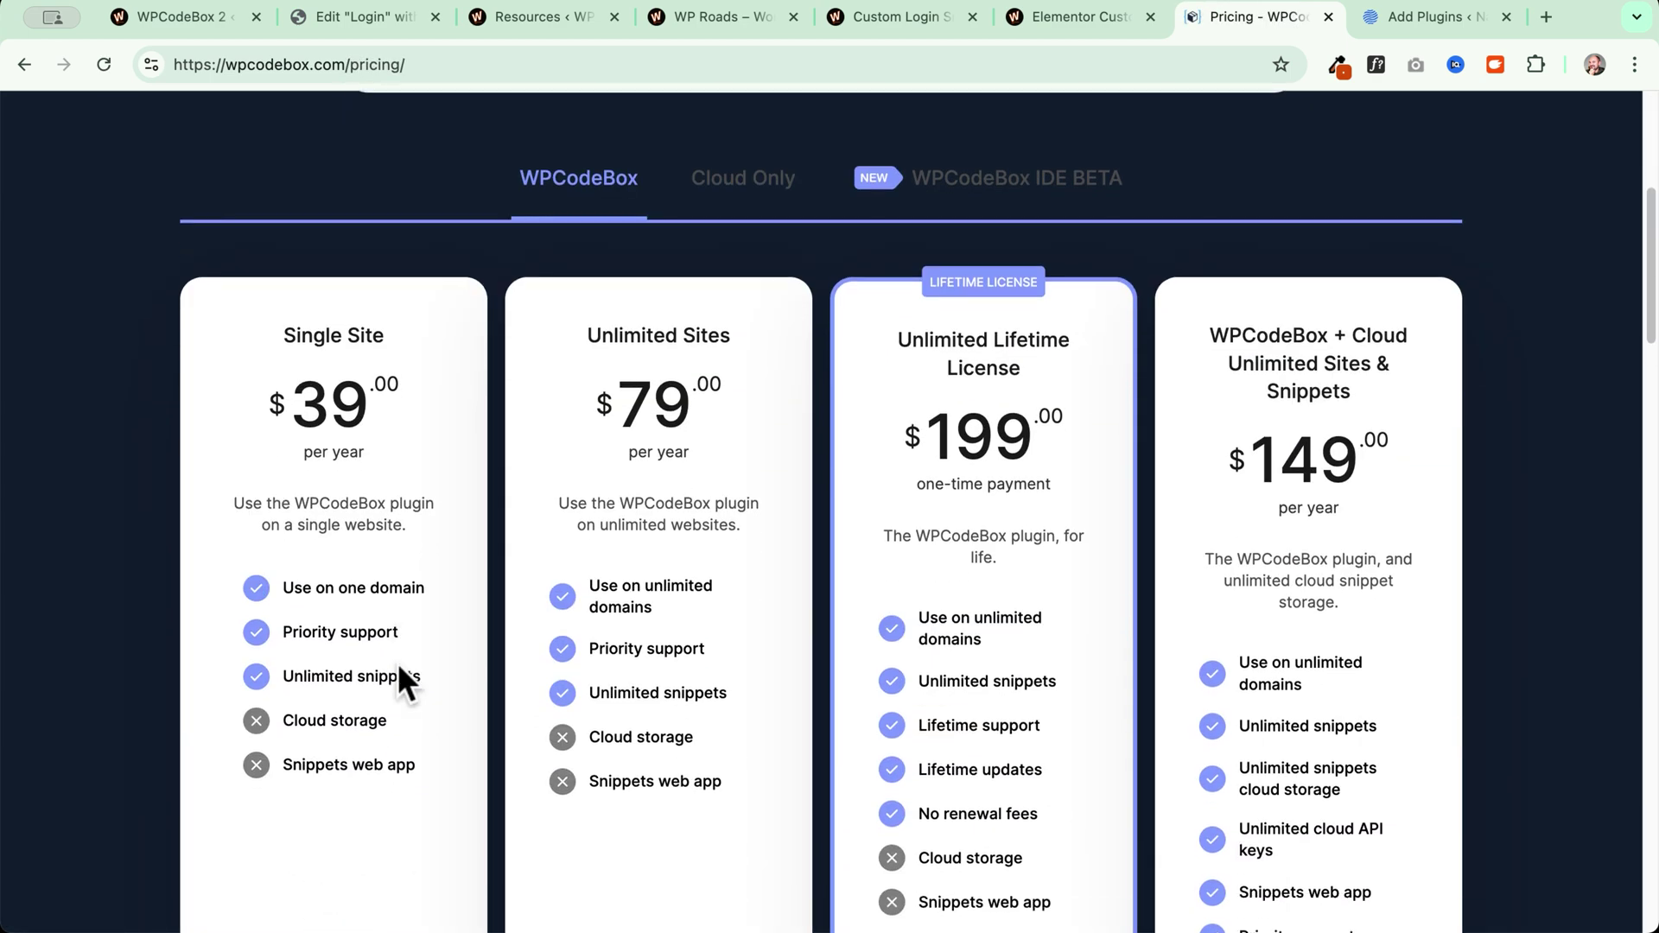
scroll(398, 662, down, 1)
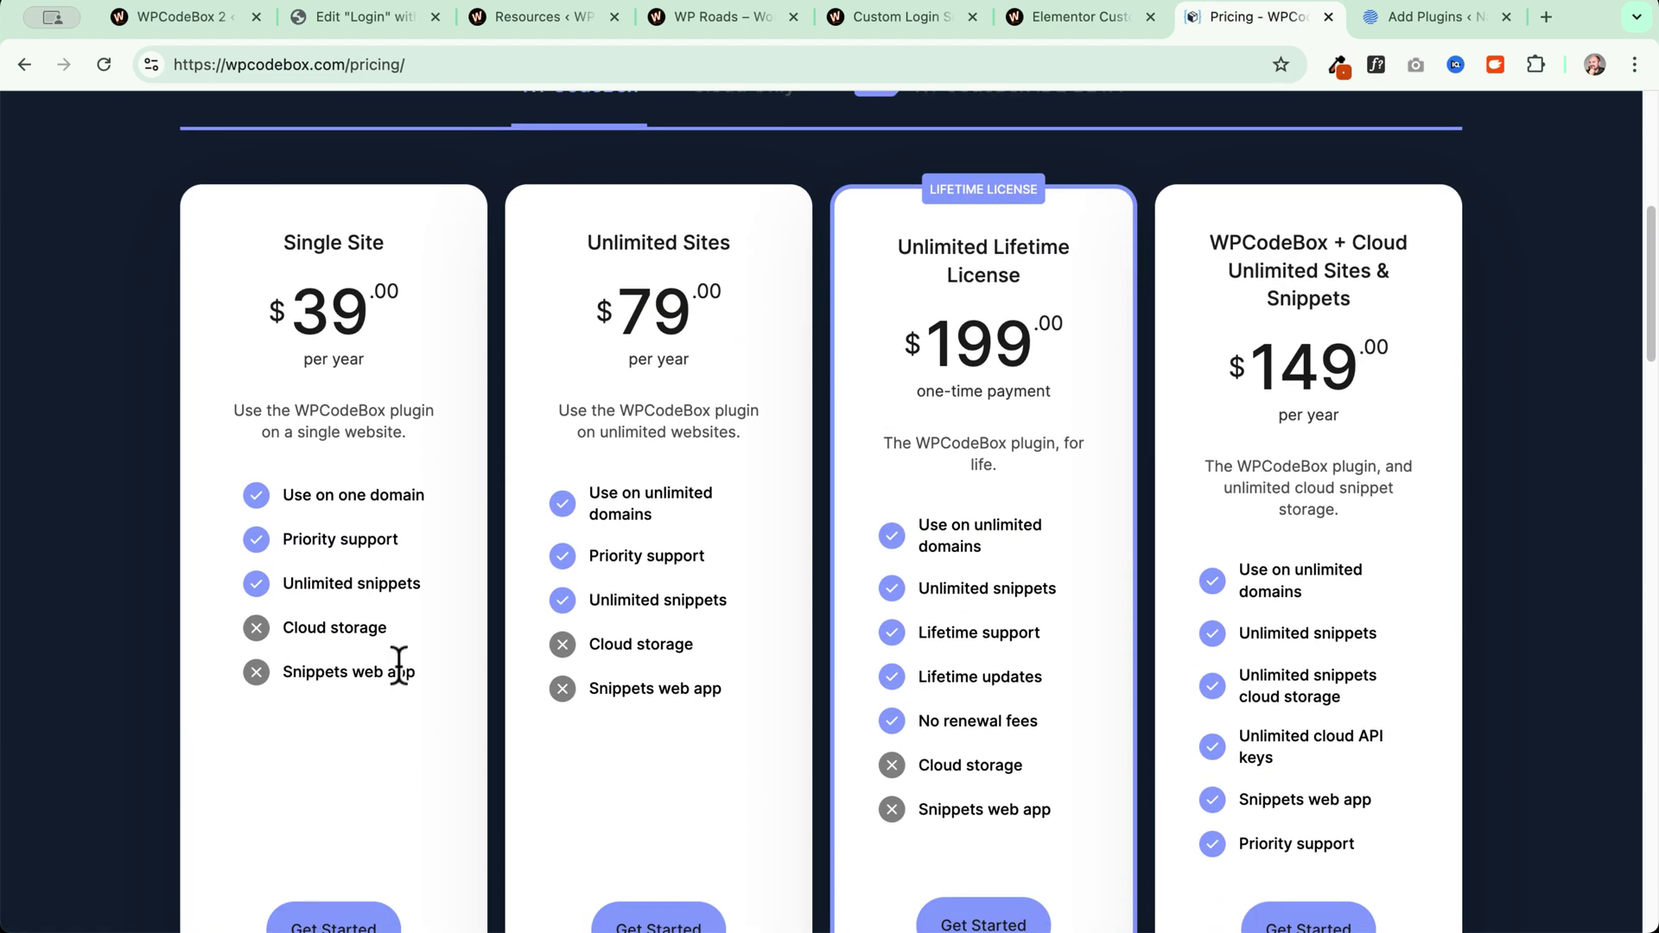
scroll(686, 488, down, 1)
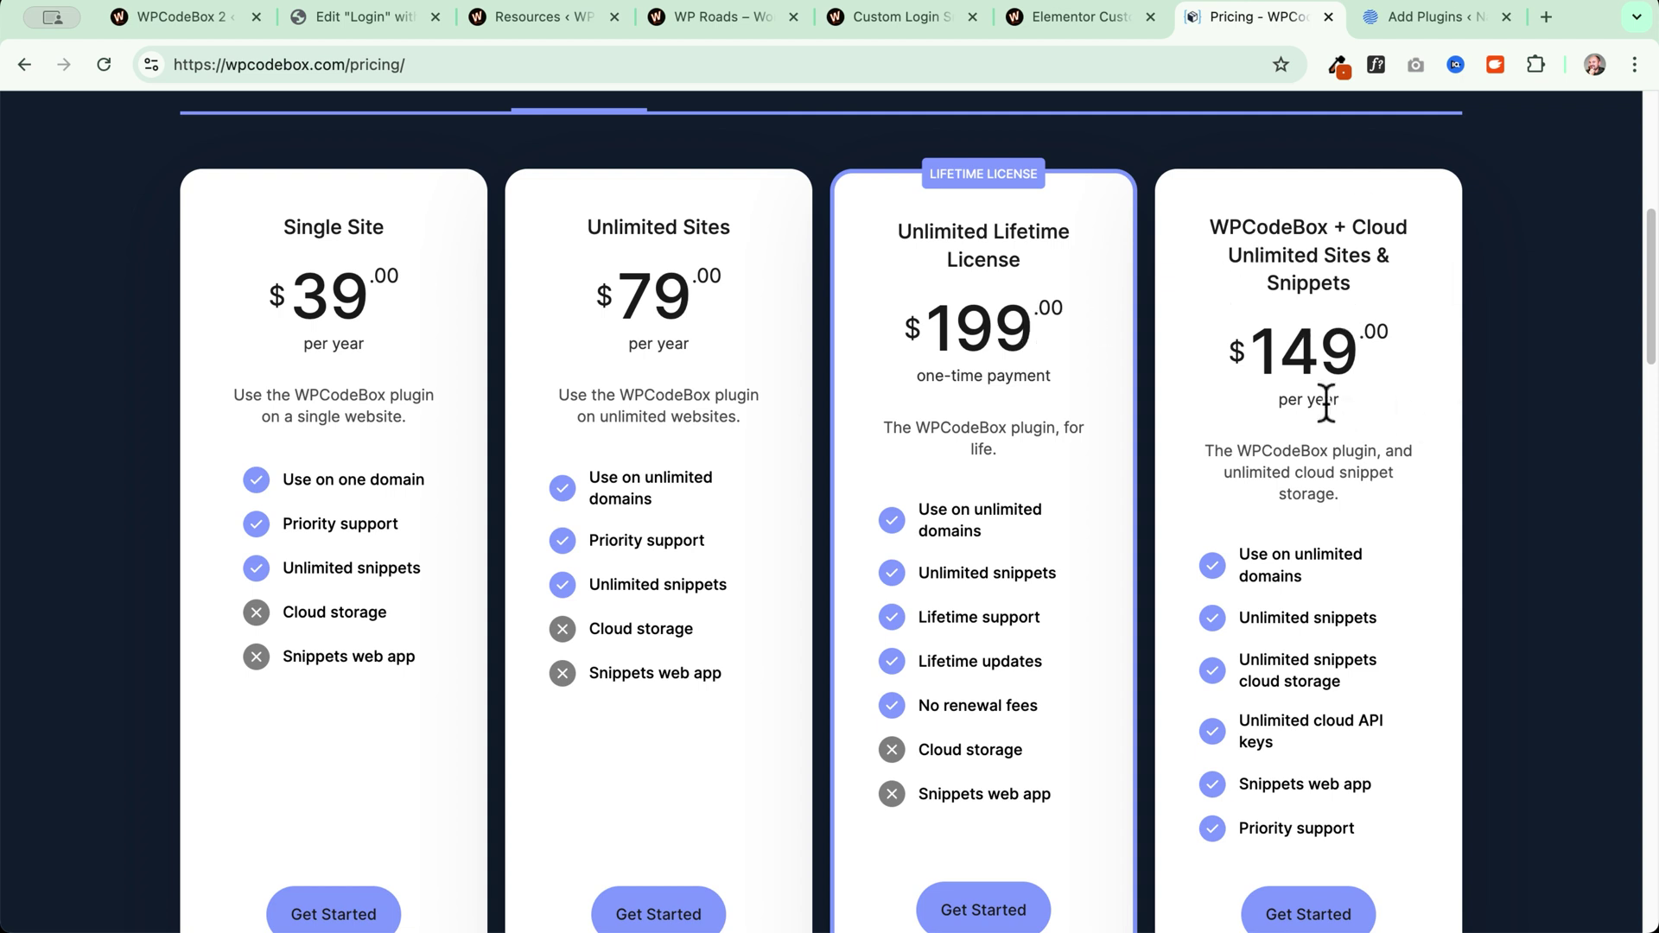
scroll(1326, 403, down, 2)
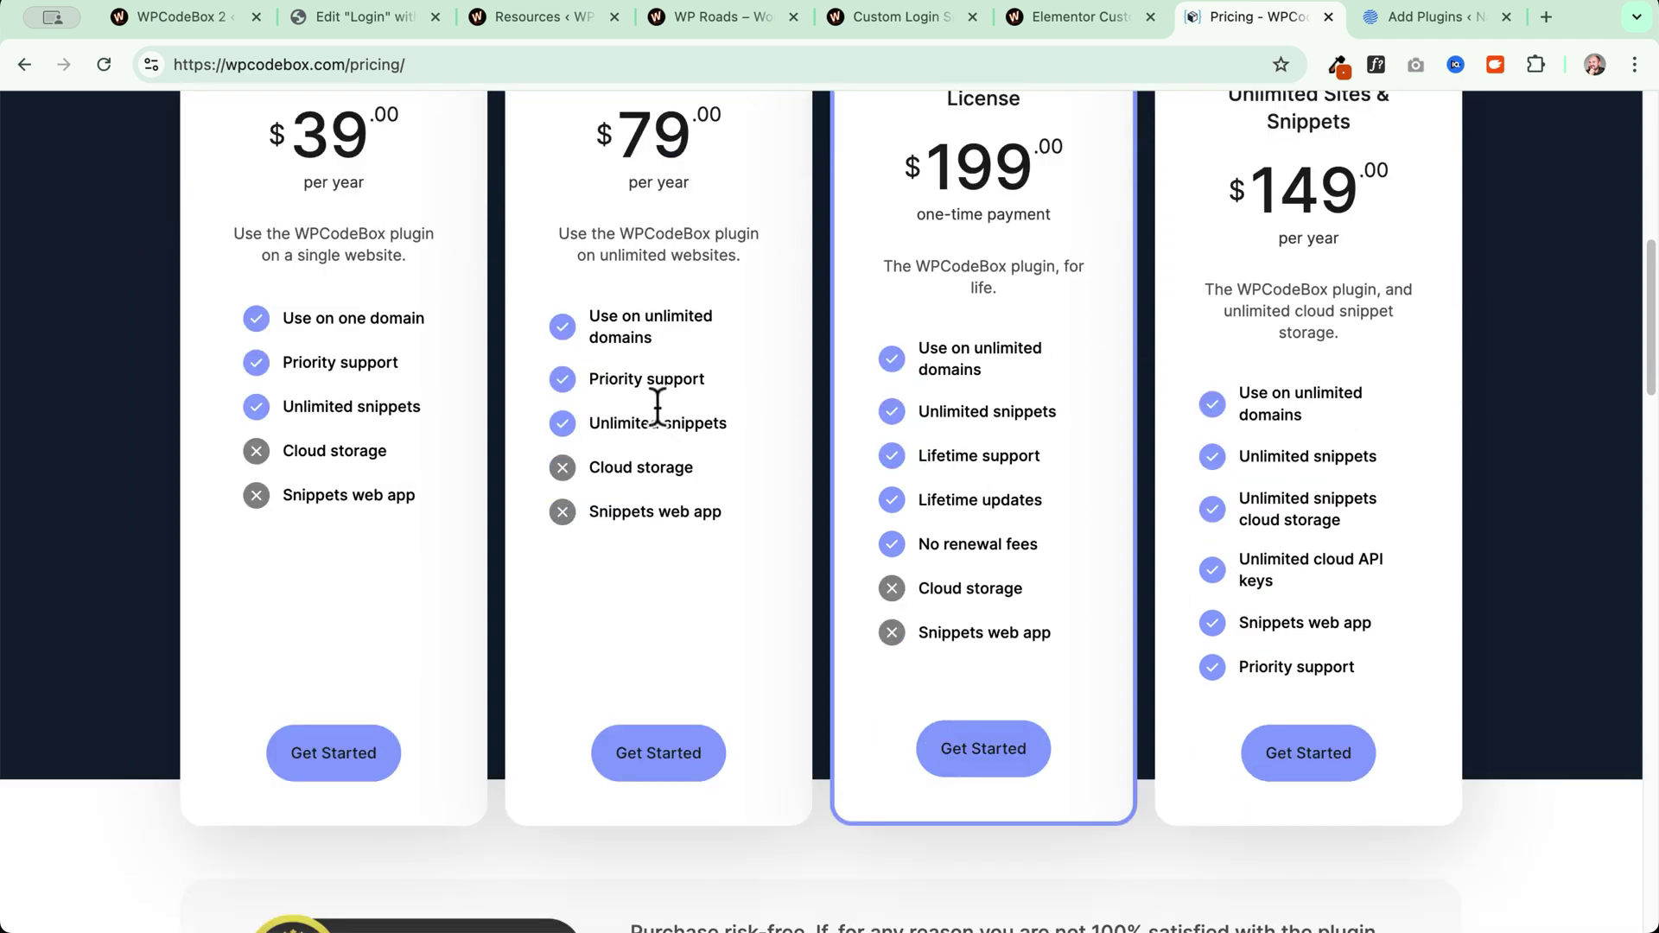
scroll(419, 741, up, 1)
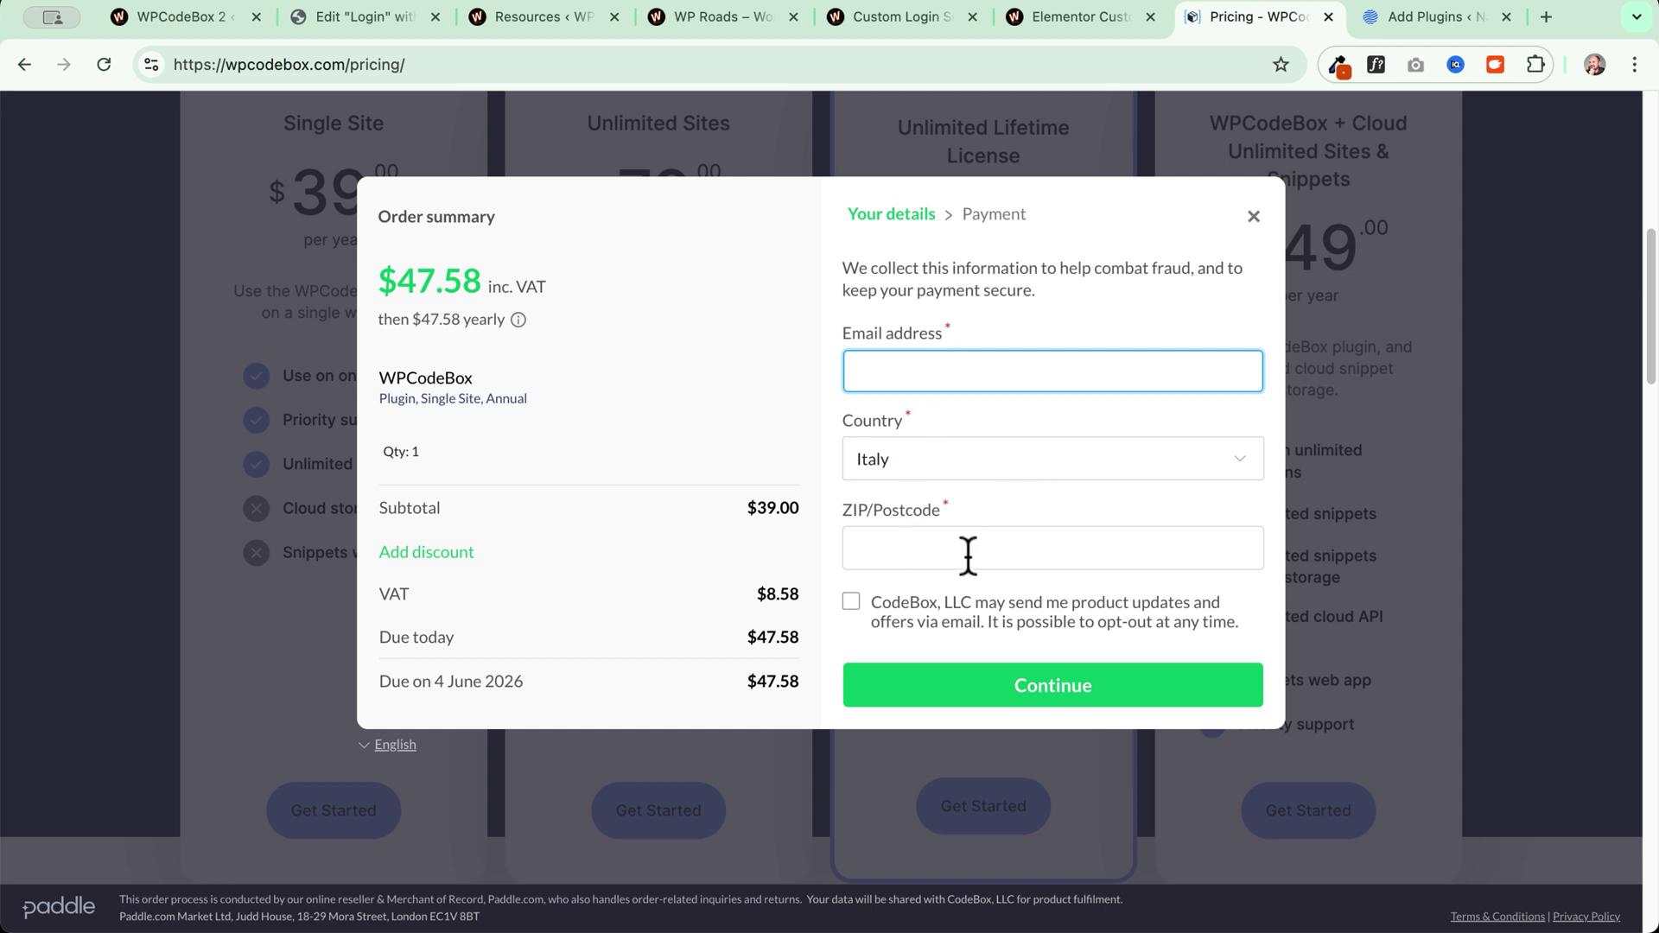
click(852, 601)
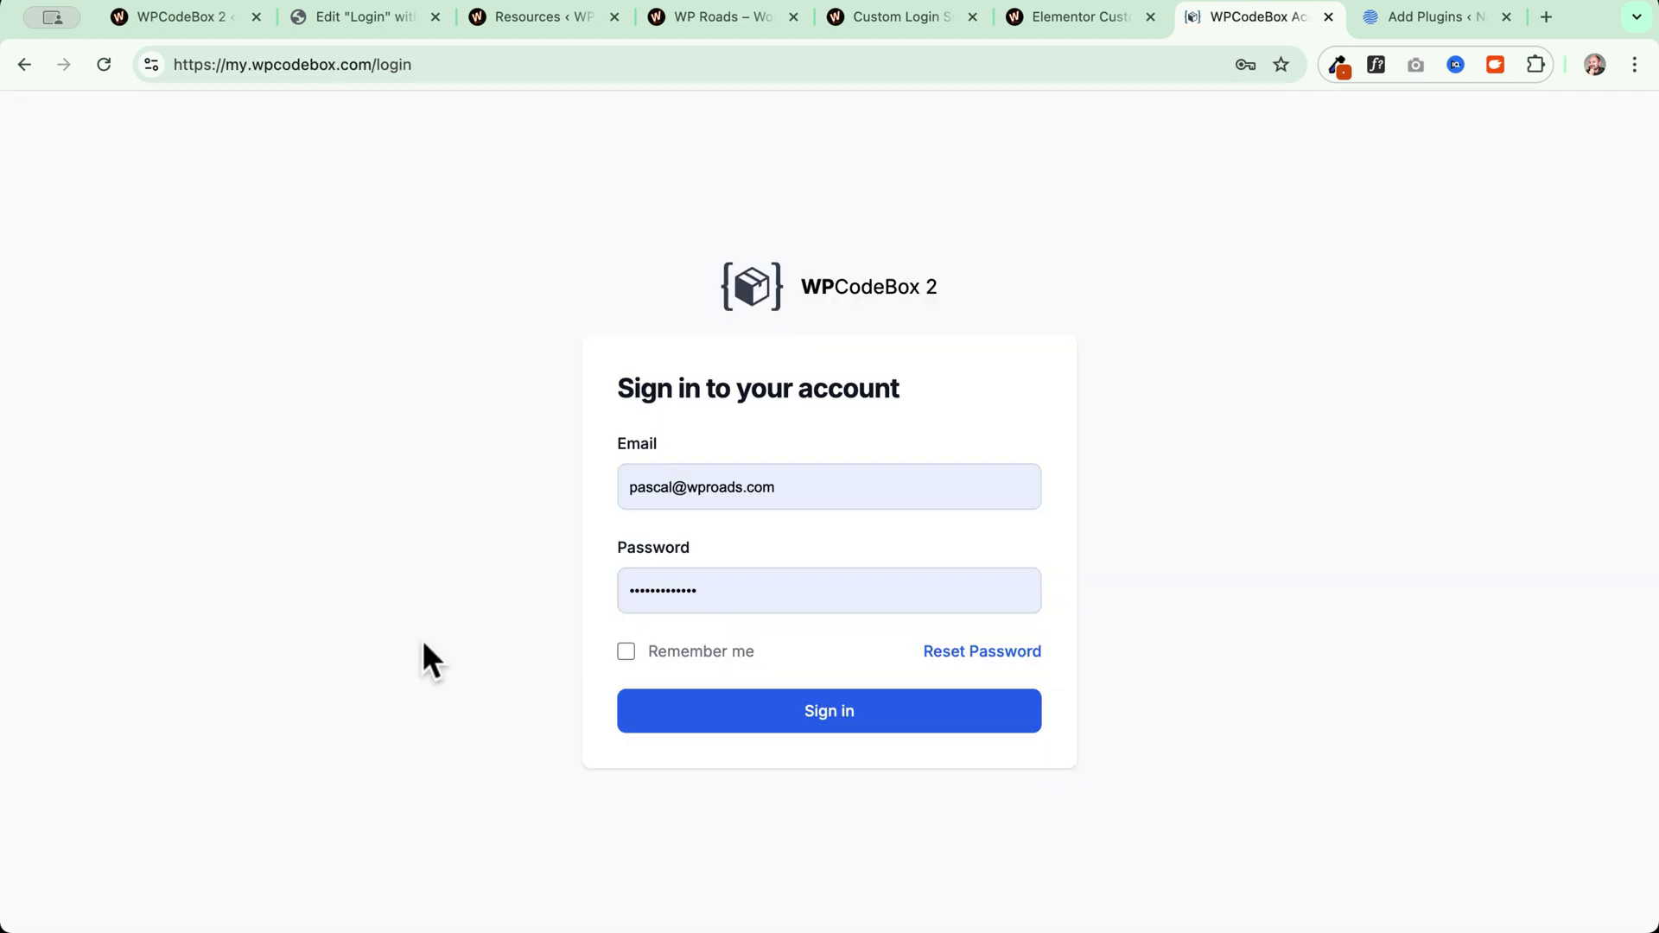
- Sign in to the WPCodeBox account and download the WPCodeBox 2 plugin
click(837, 724)
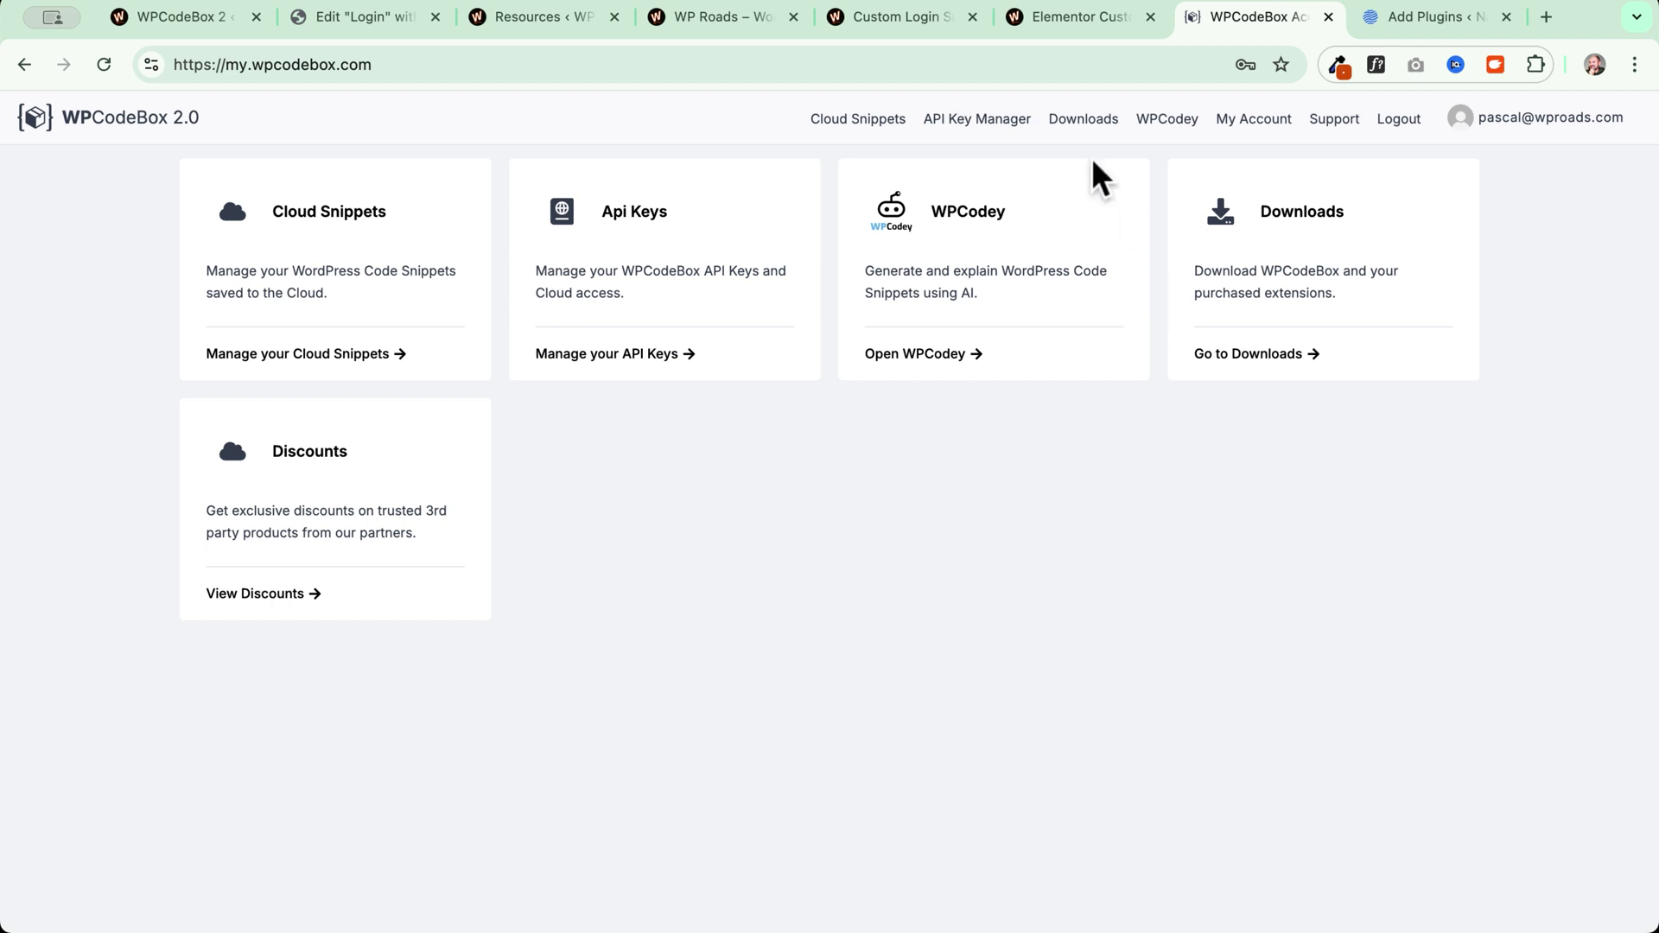
click(1071, 121)
click(1001, 327)
- Open the API Key Manager in the WPCodeBox account
click(970, 121)
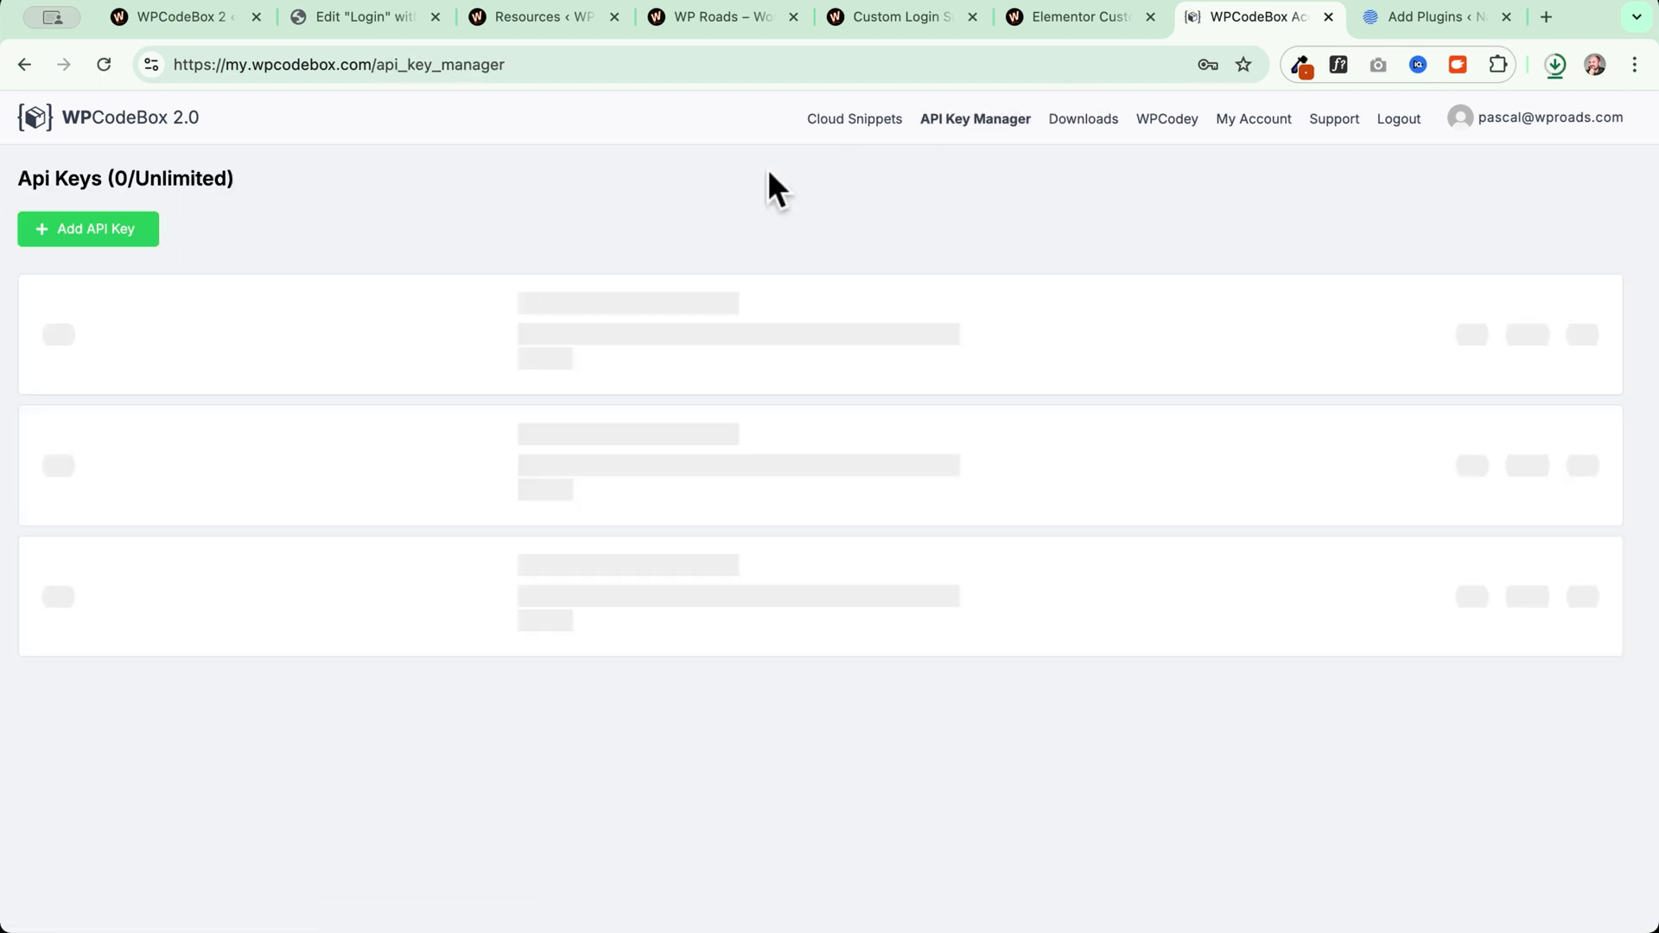
click(1137, 343)
- Install the downloaded WPCodeBox 2 plugin on the Nature Adventure site and open its snippet editor
key(ctrl+Tab)
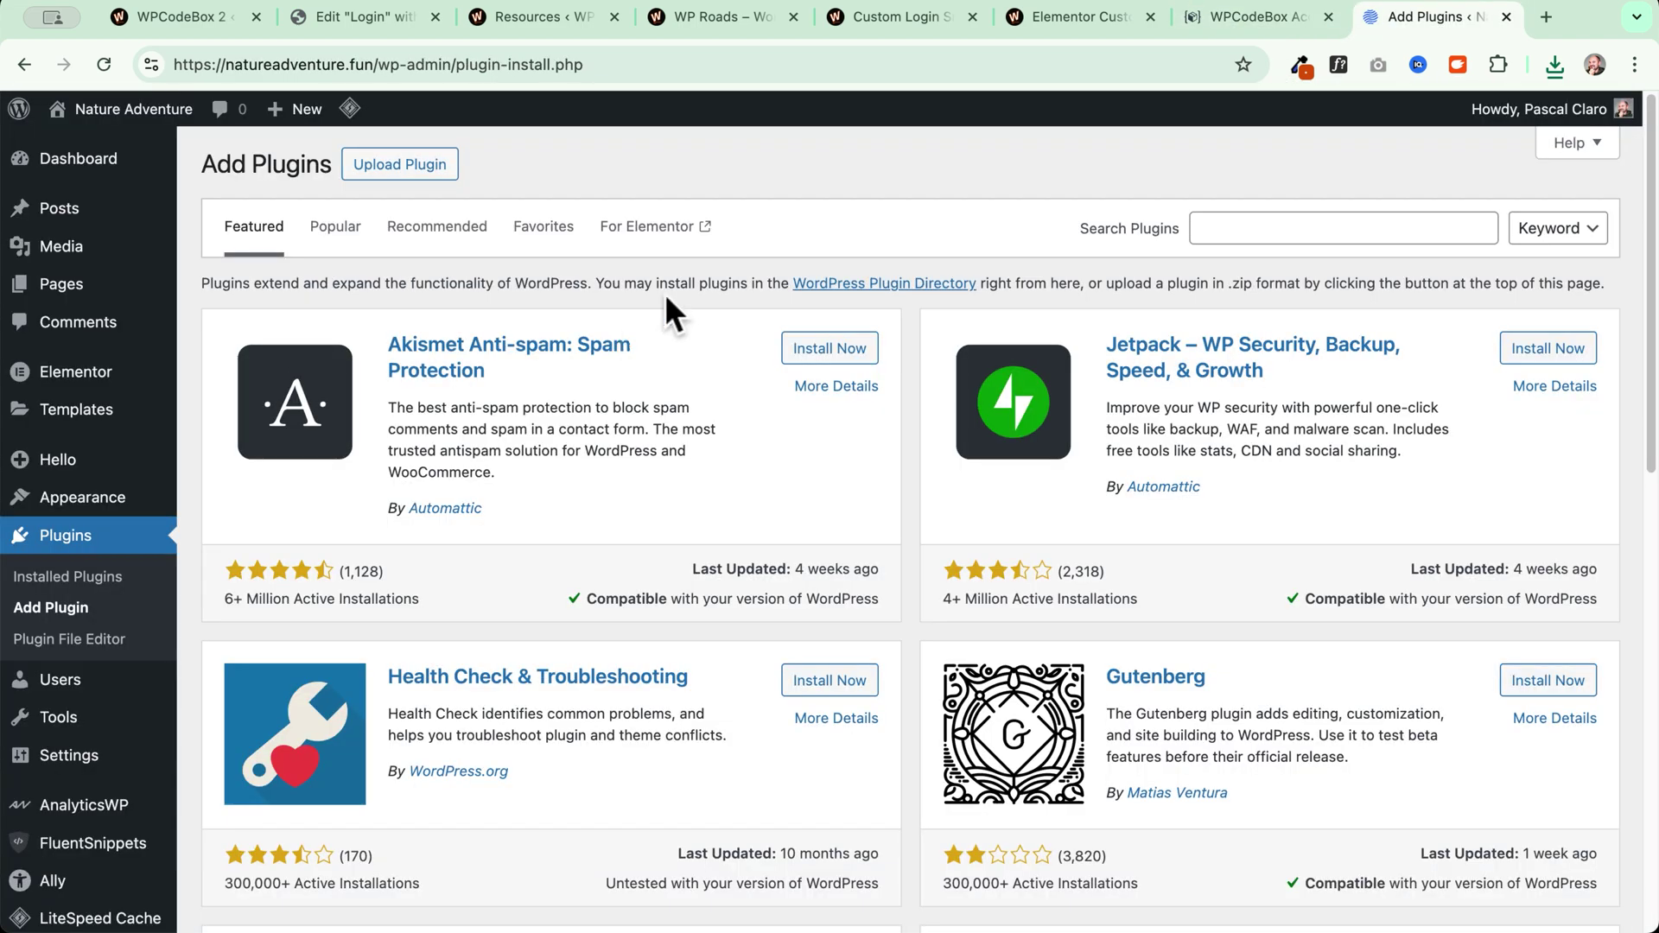
click(434, 172)
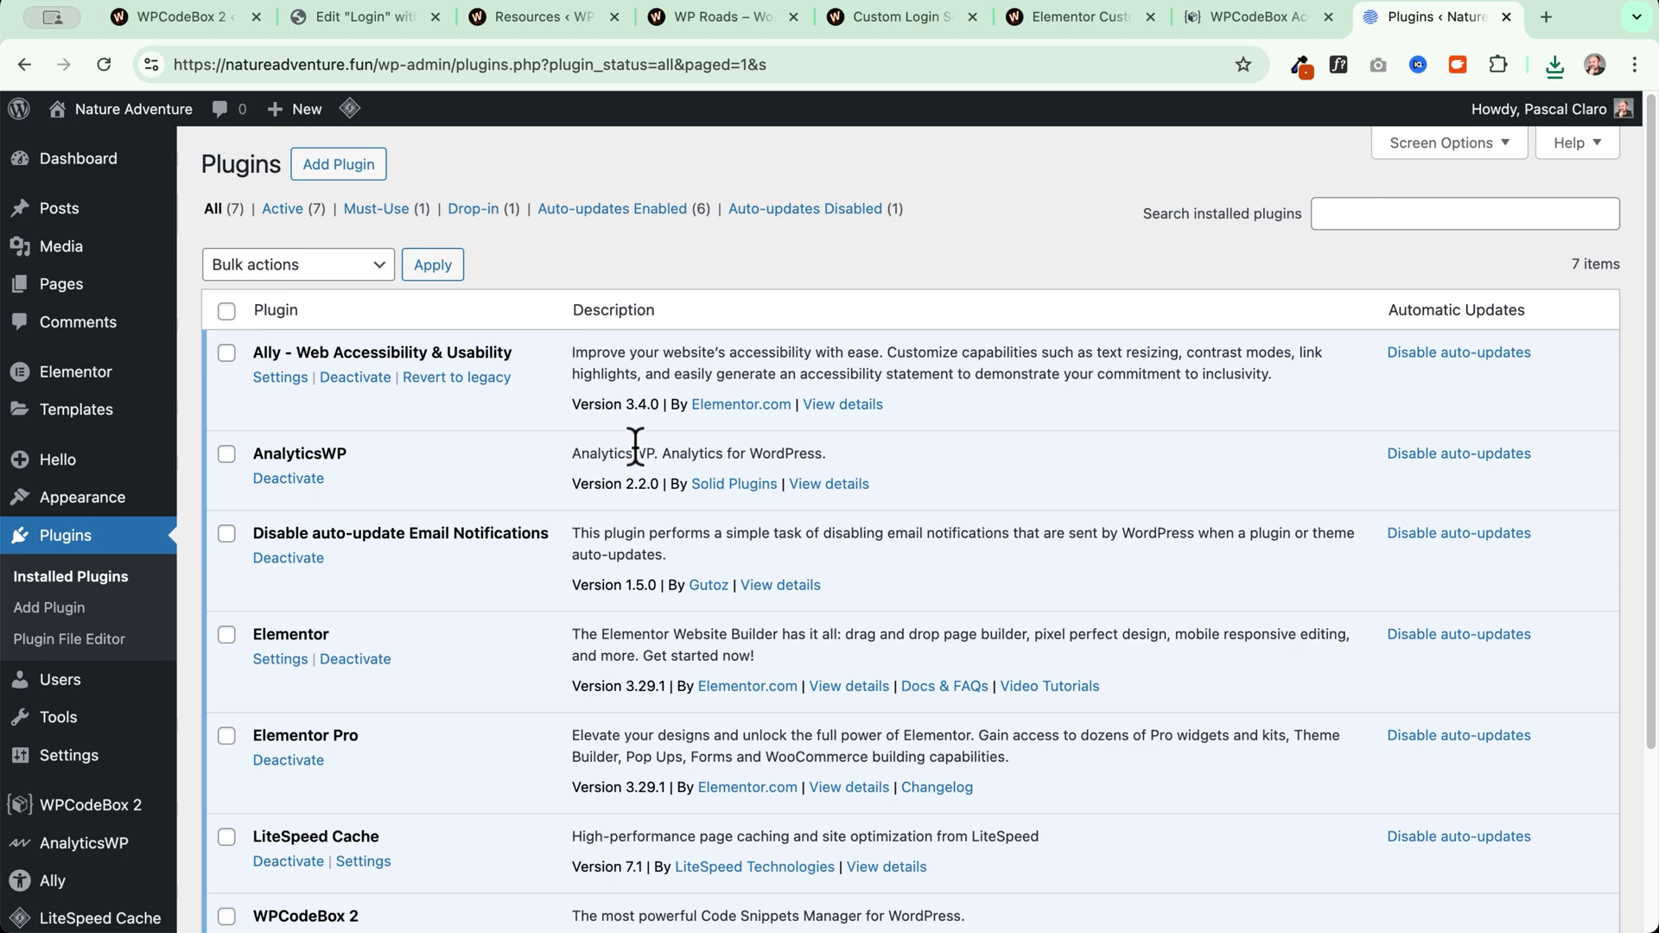
click(111, 795)
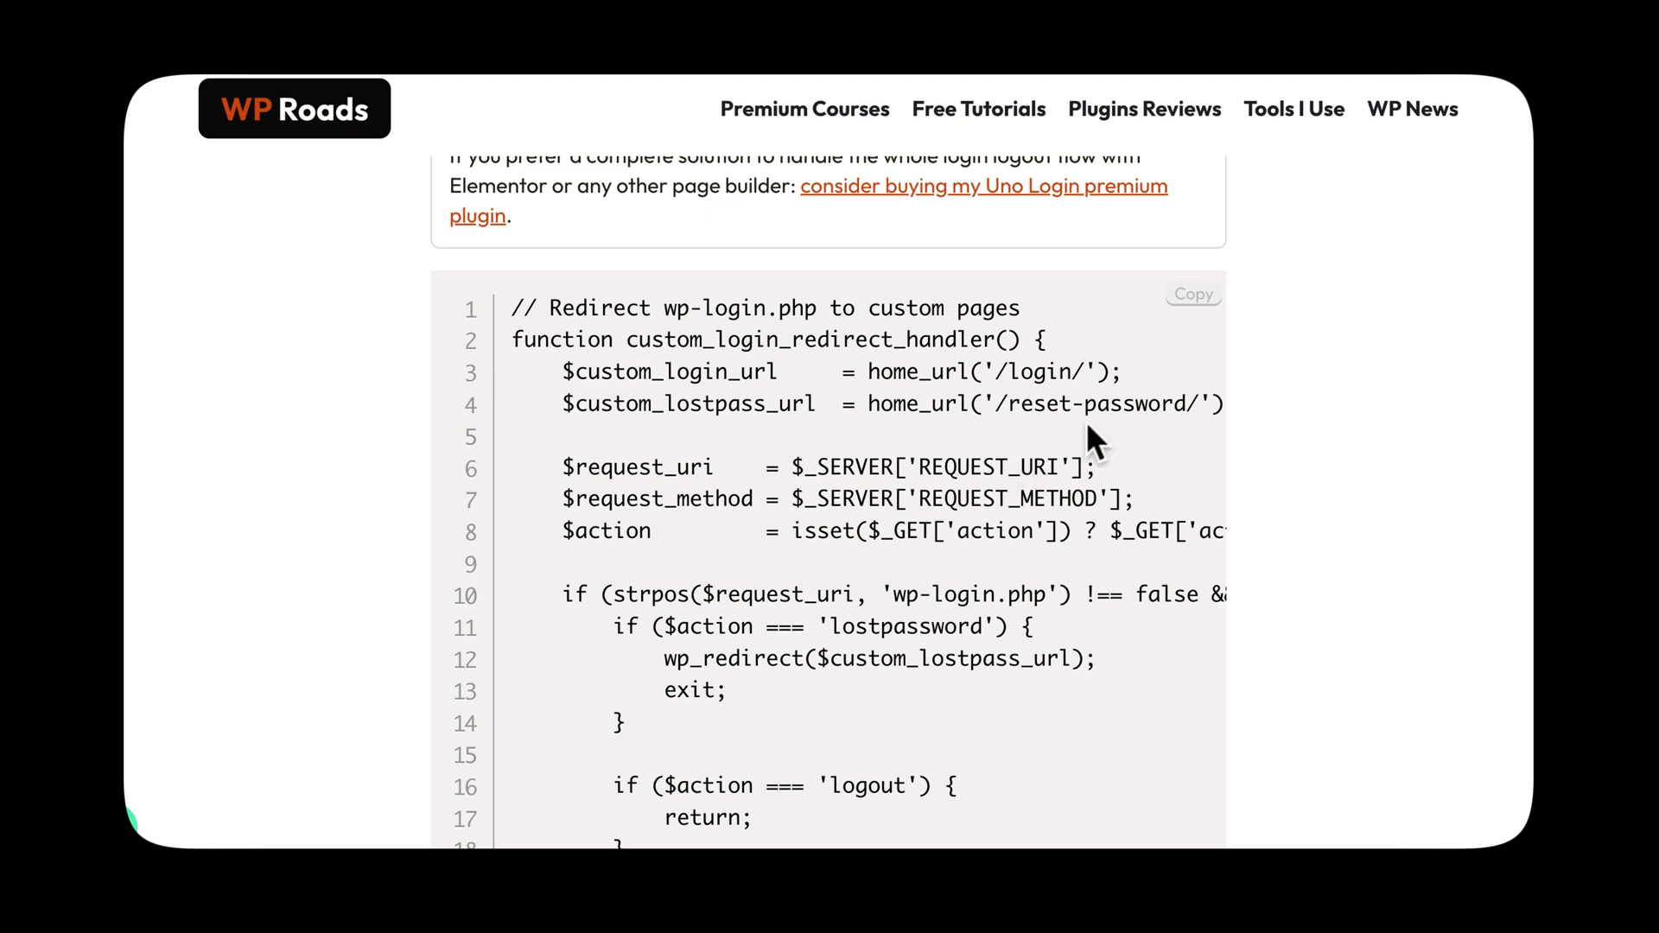
- Copy the login code from the Custom Login Snippet page and title the new PHP snippet "Custom Login Flow"
click(1194, 318)
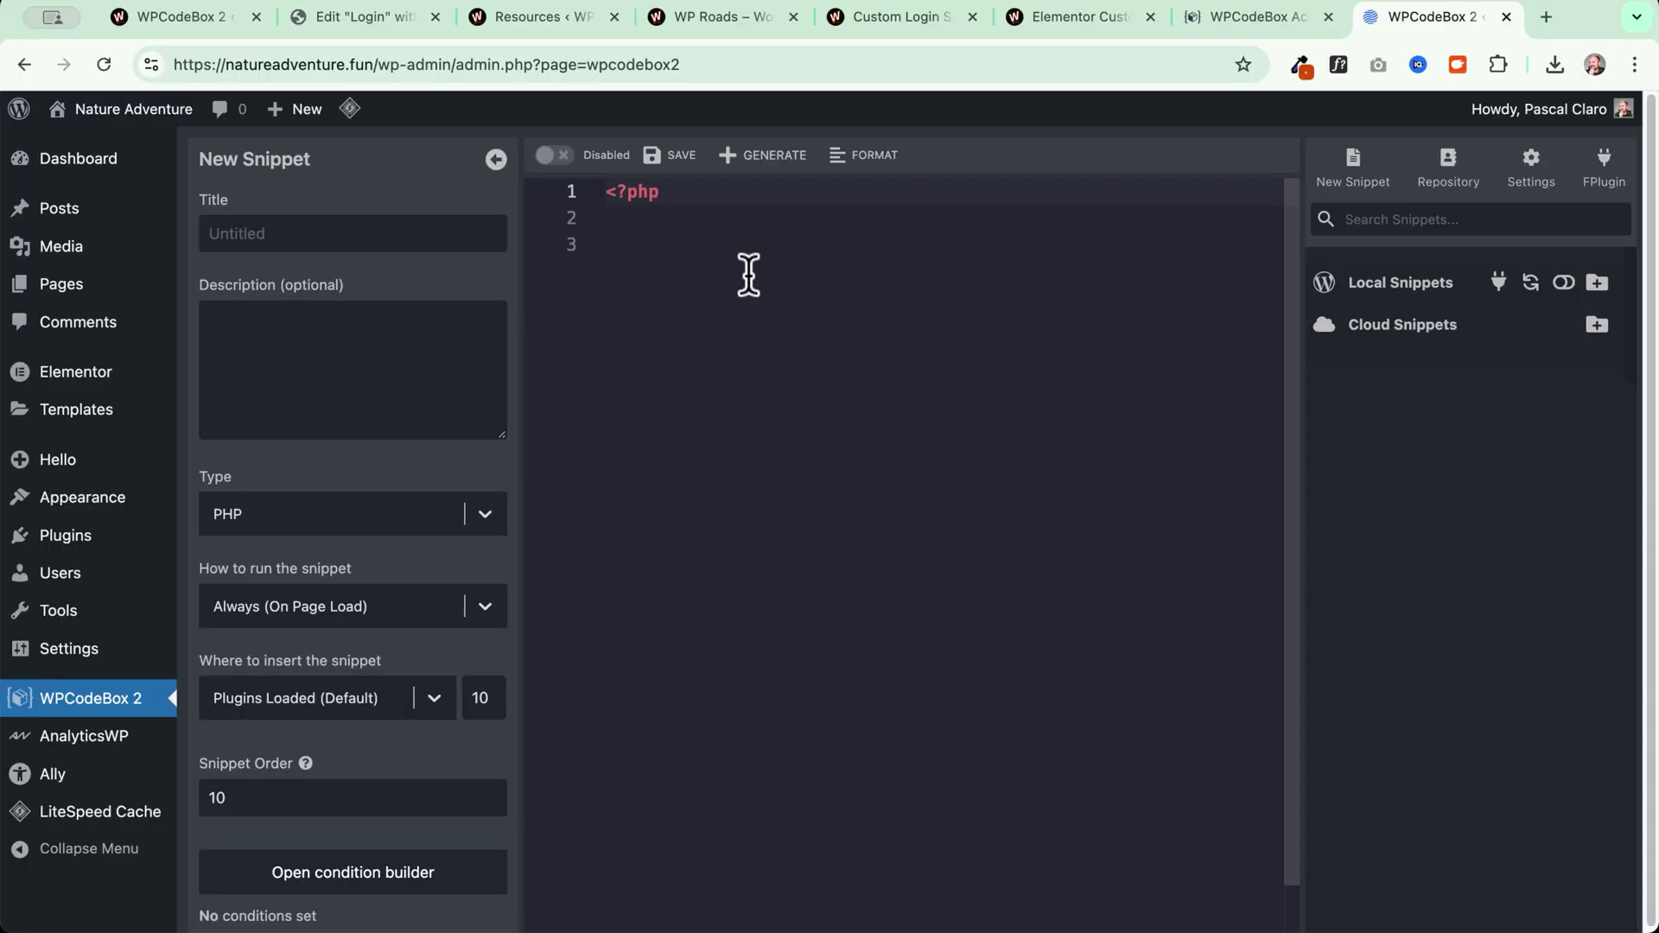
click(302, 242)
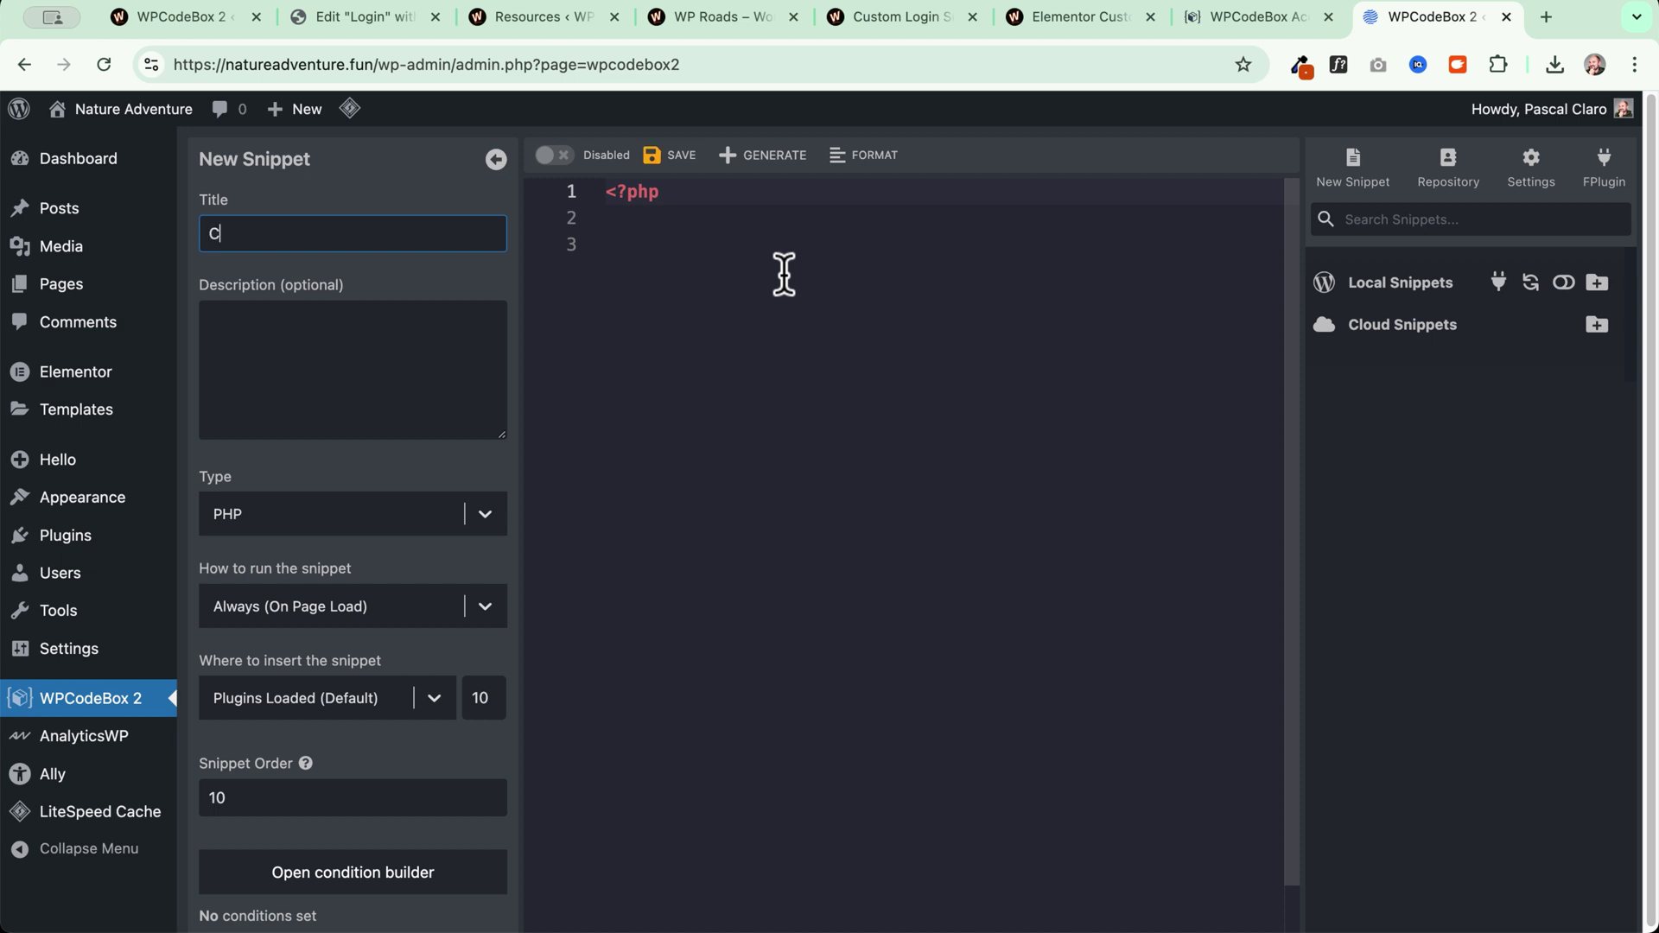
text(Custom Login Flow)
click(437, 337)
click(680, 221)
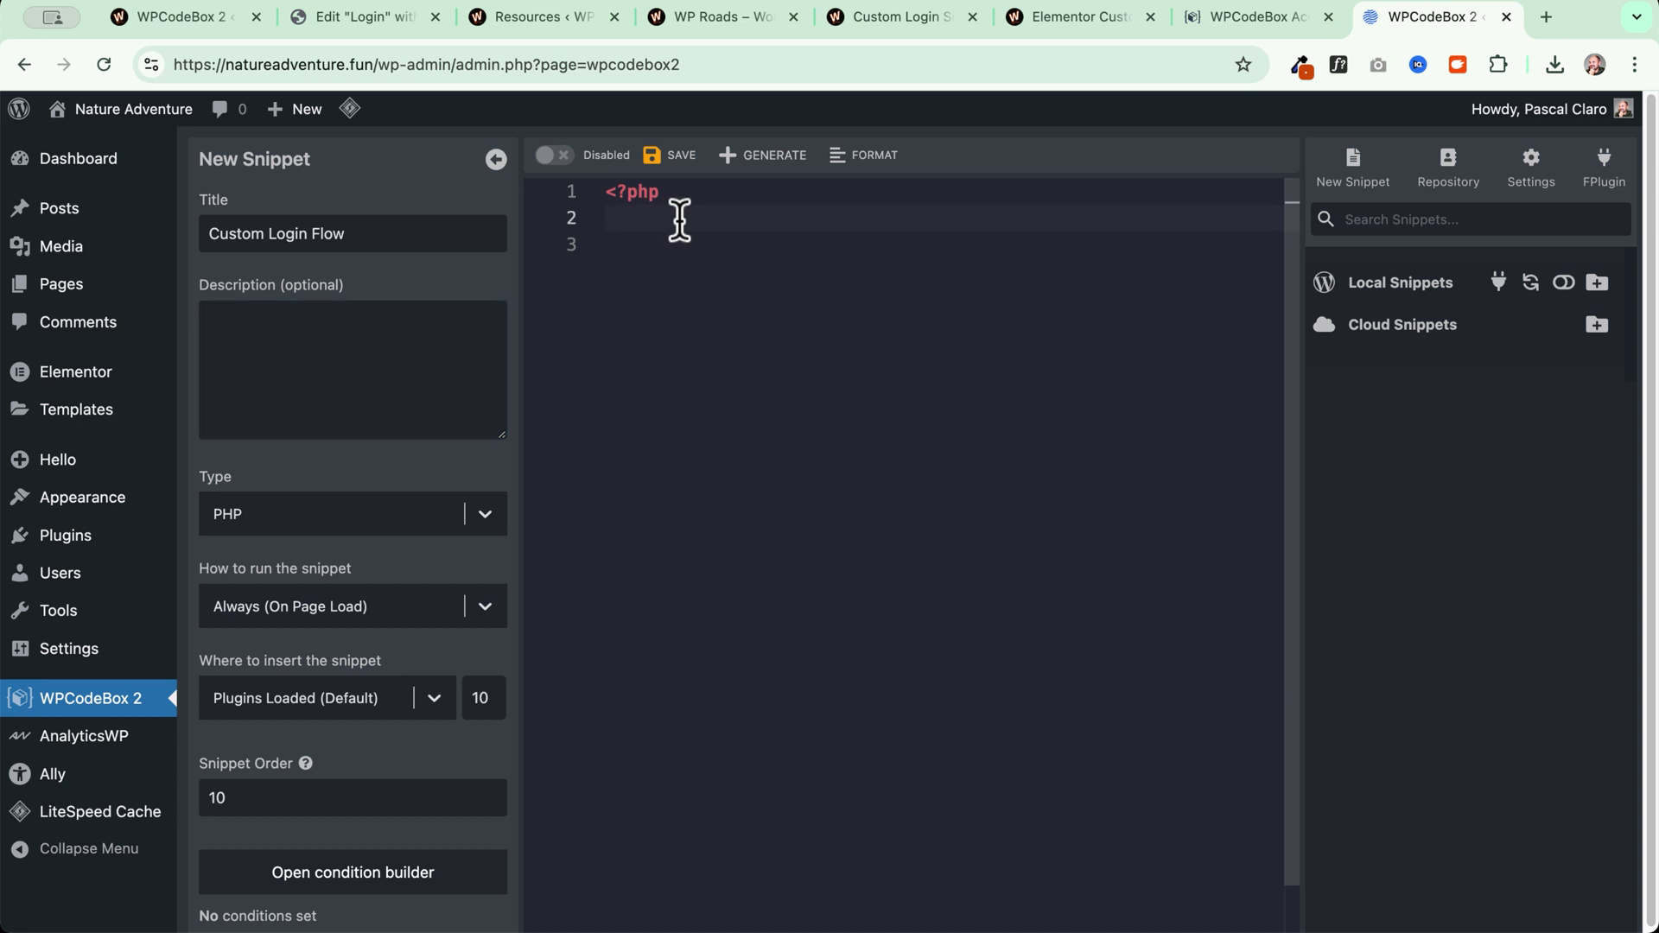
click(262, 519)
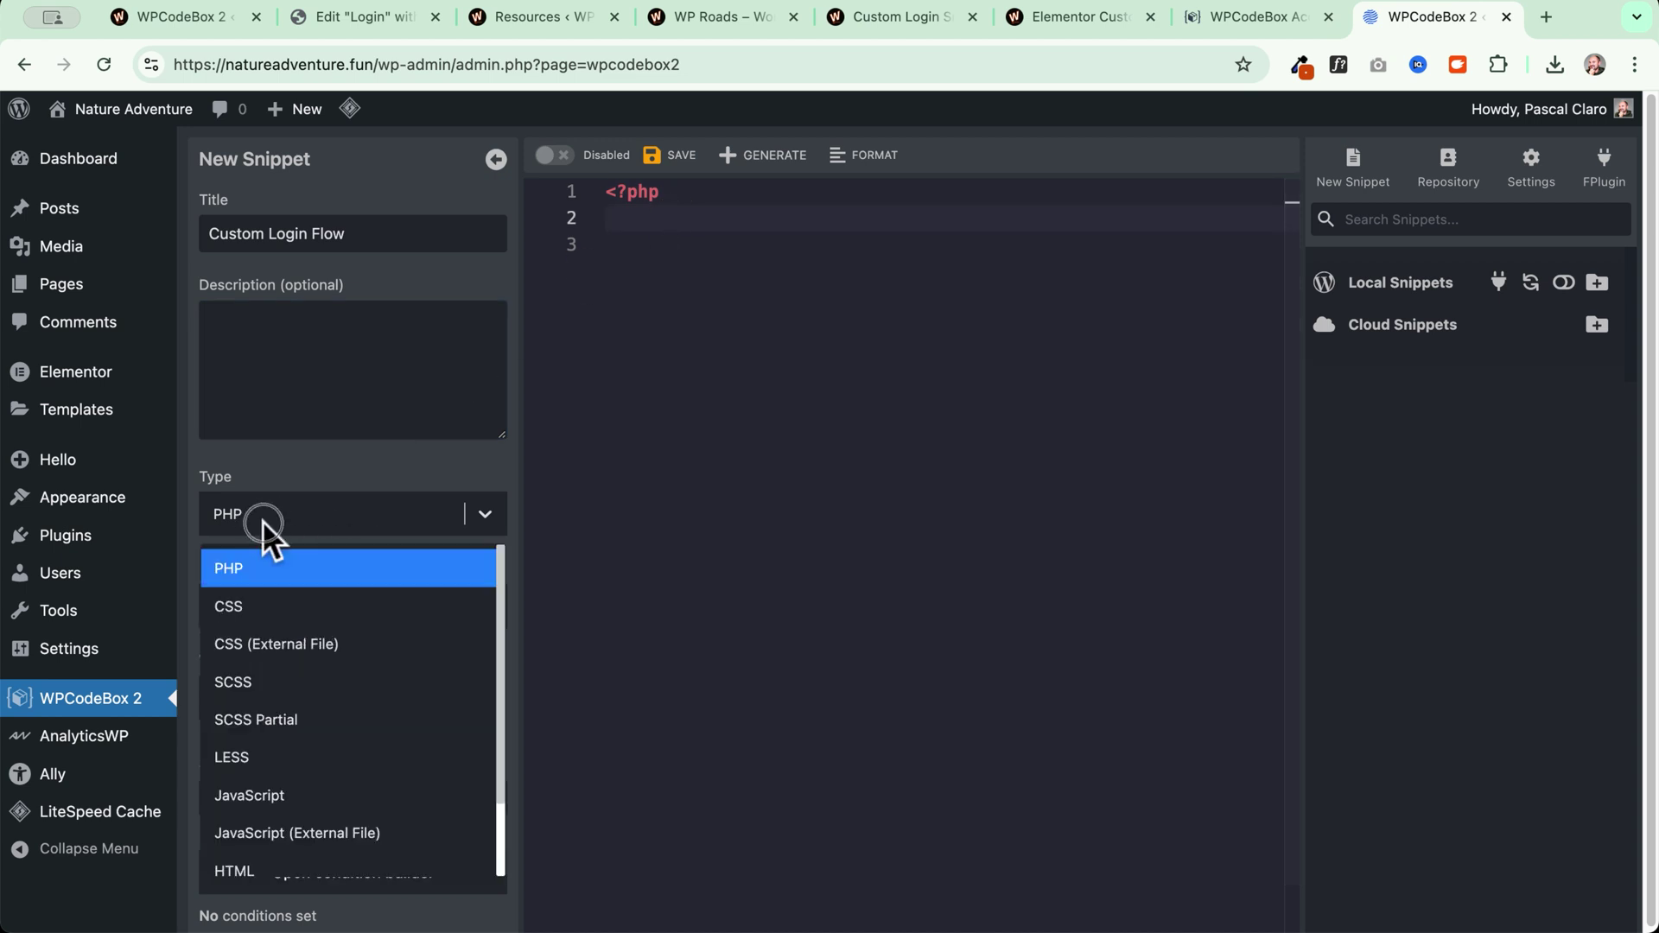
click(235, 566)
- Paste the copied login code below the opening PHP tag, then save and enable the Custom Login Flow snippet
click(624, 221)
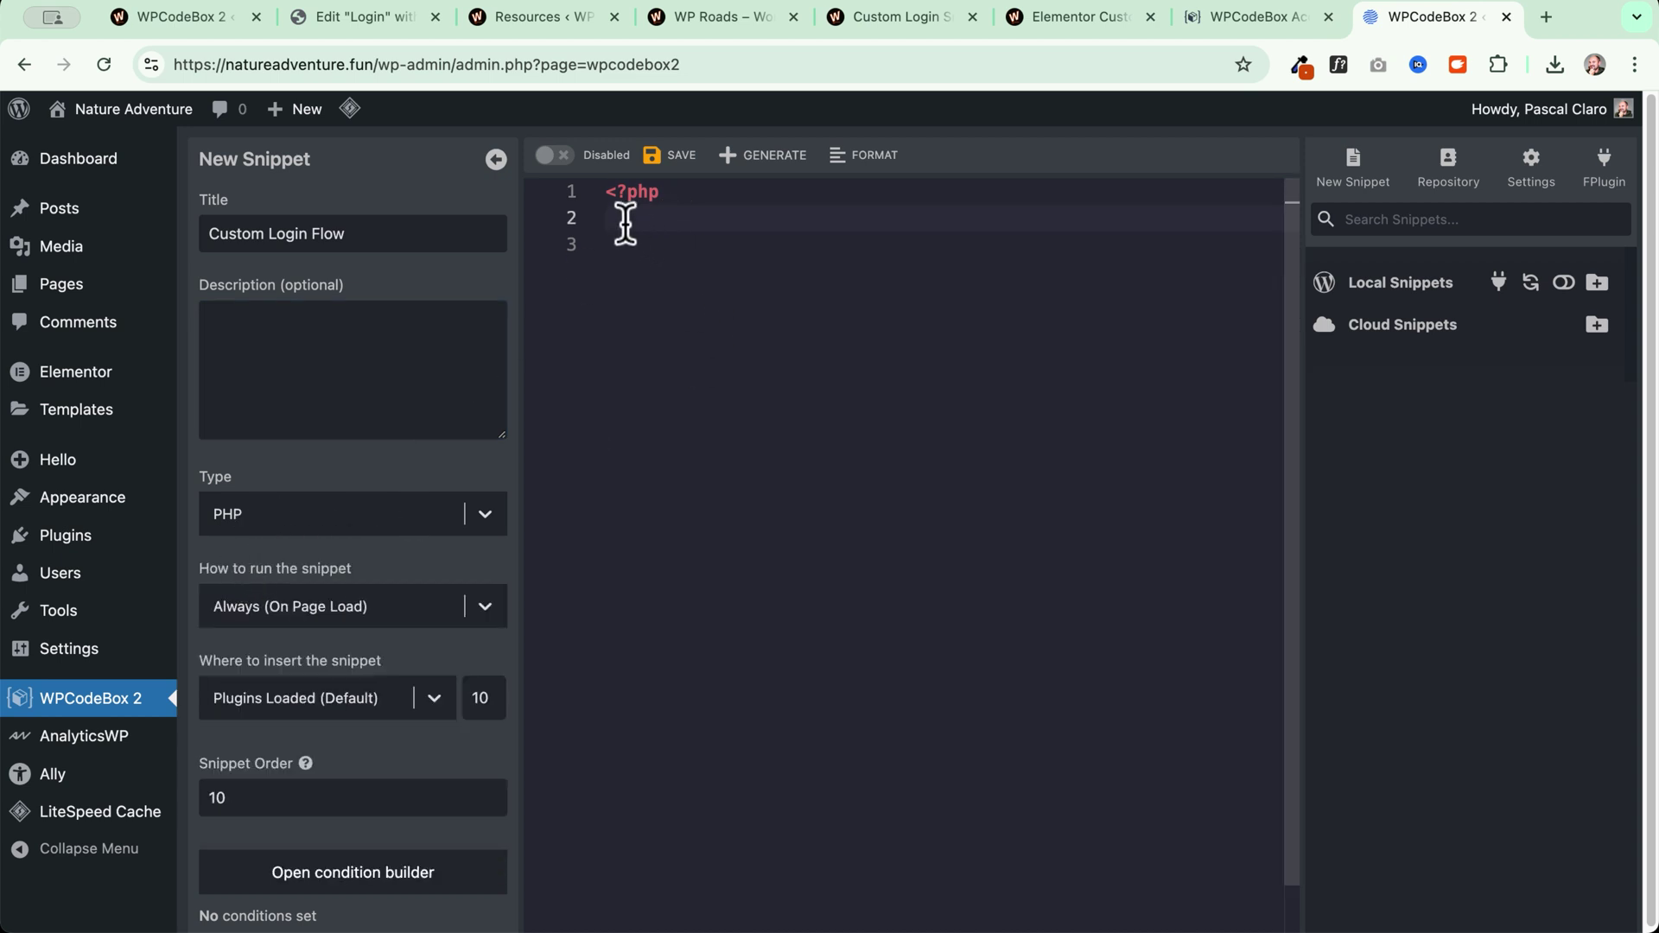
key(super+v)
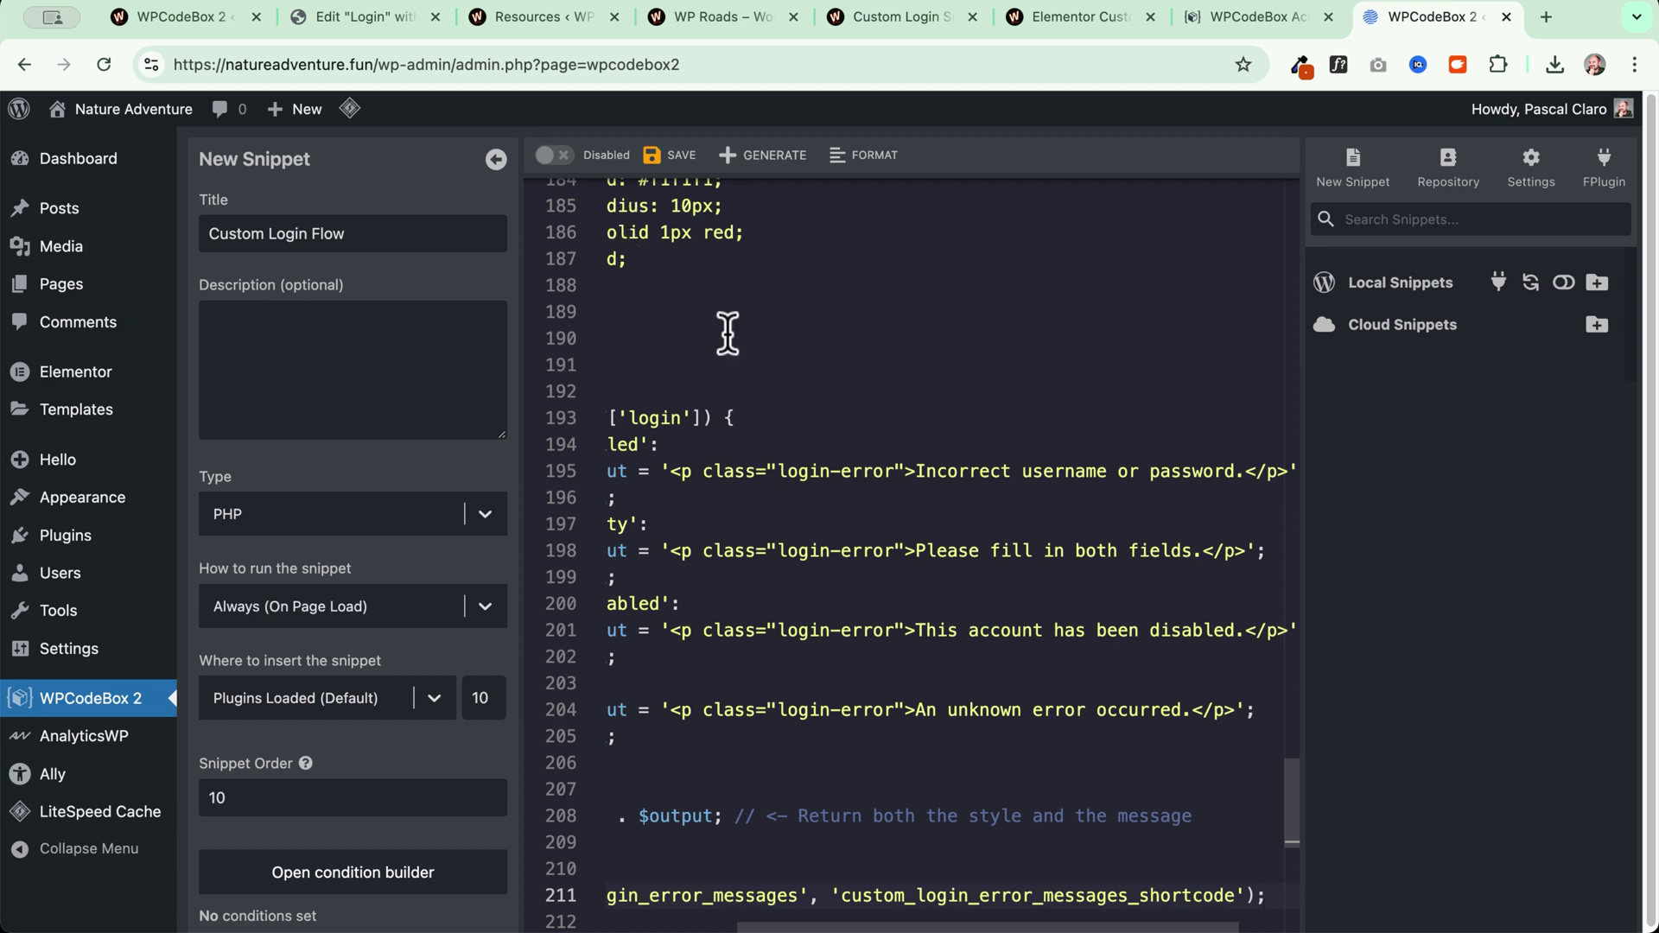
scroll(752, 337, up, 20)
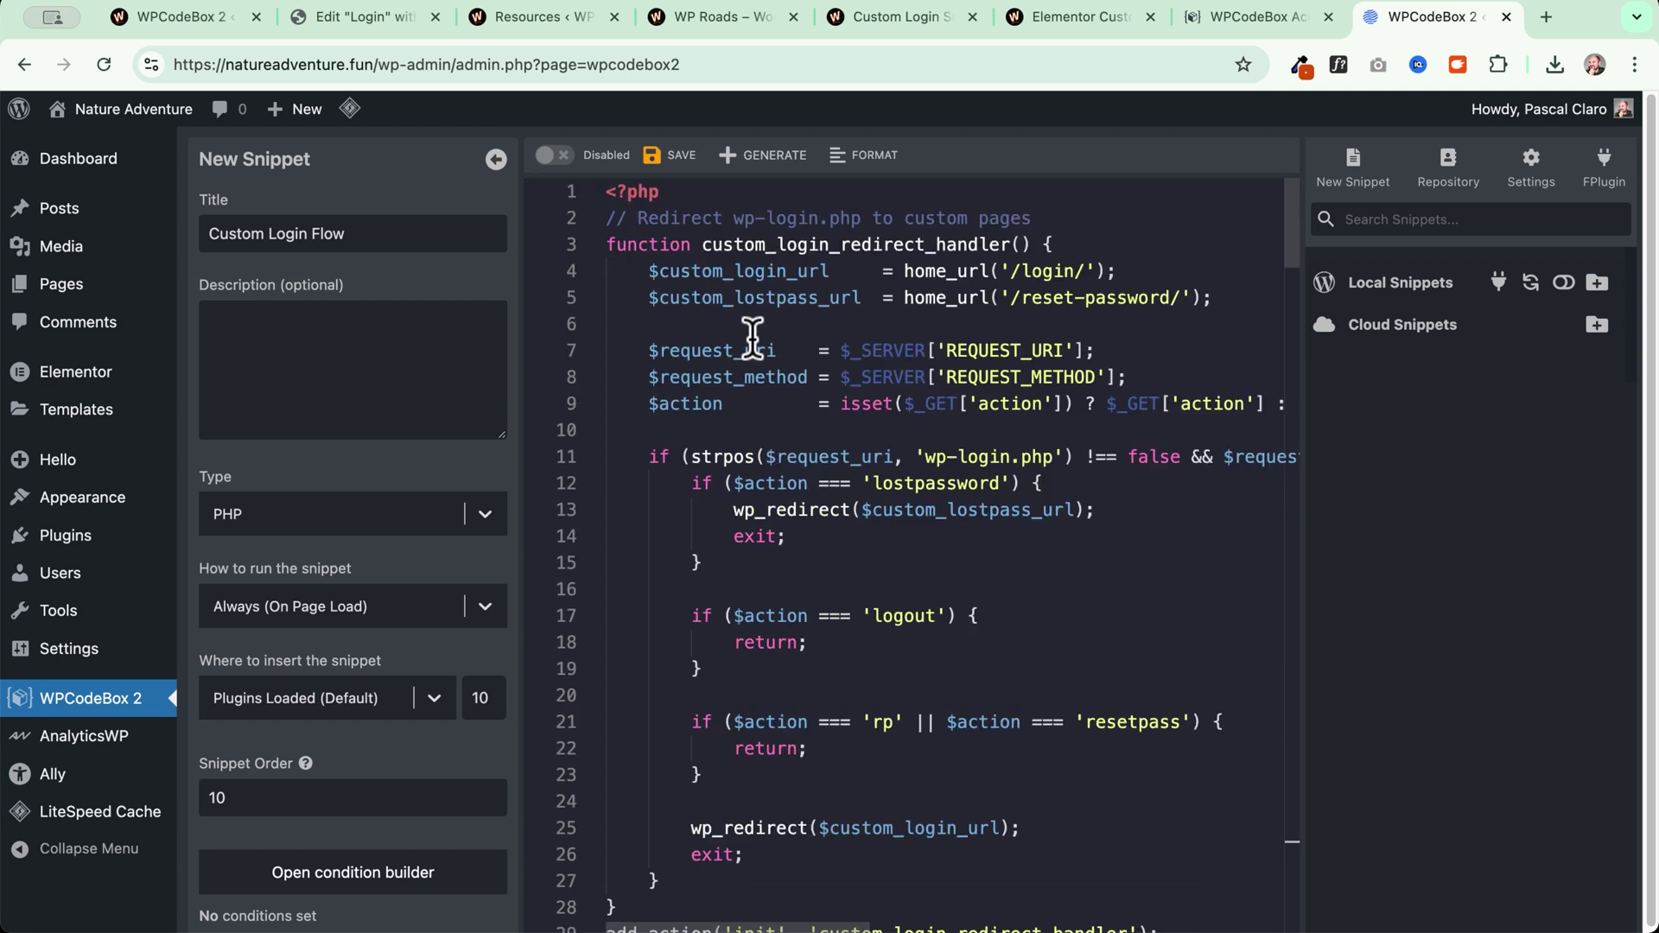
click(673, 165)
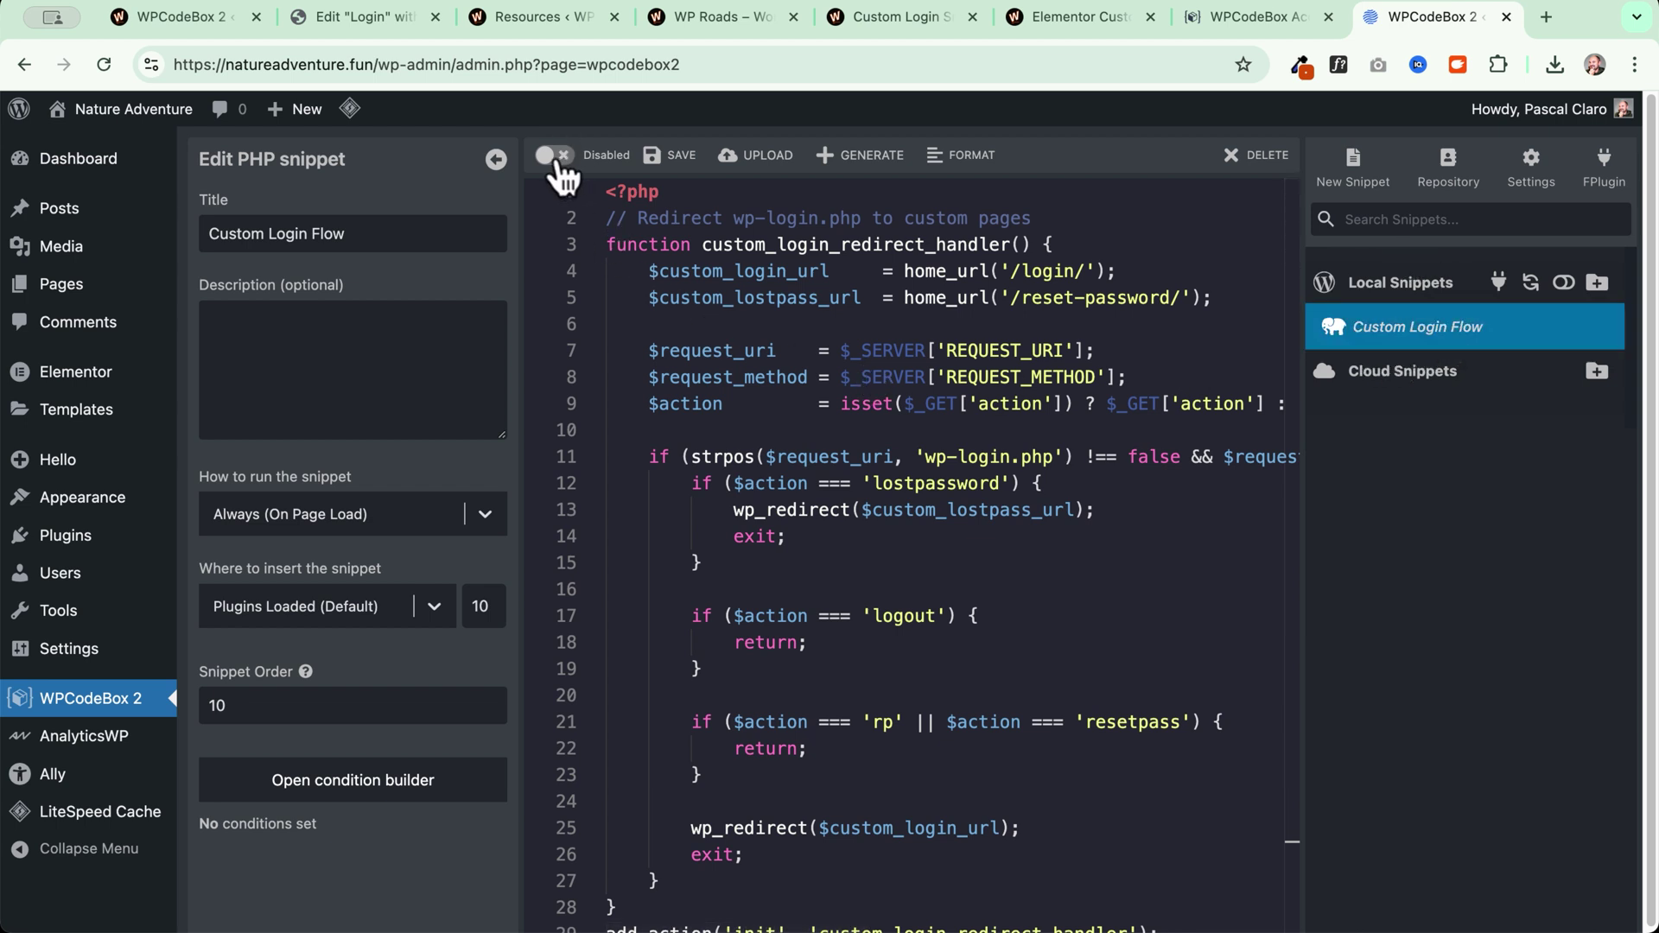
click(680, 173)
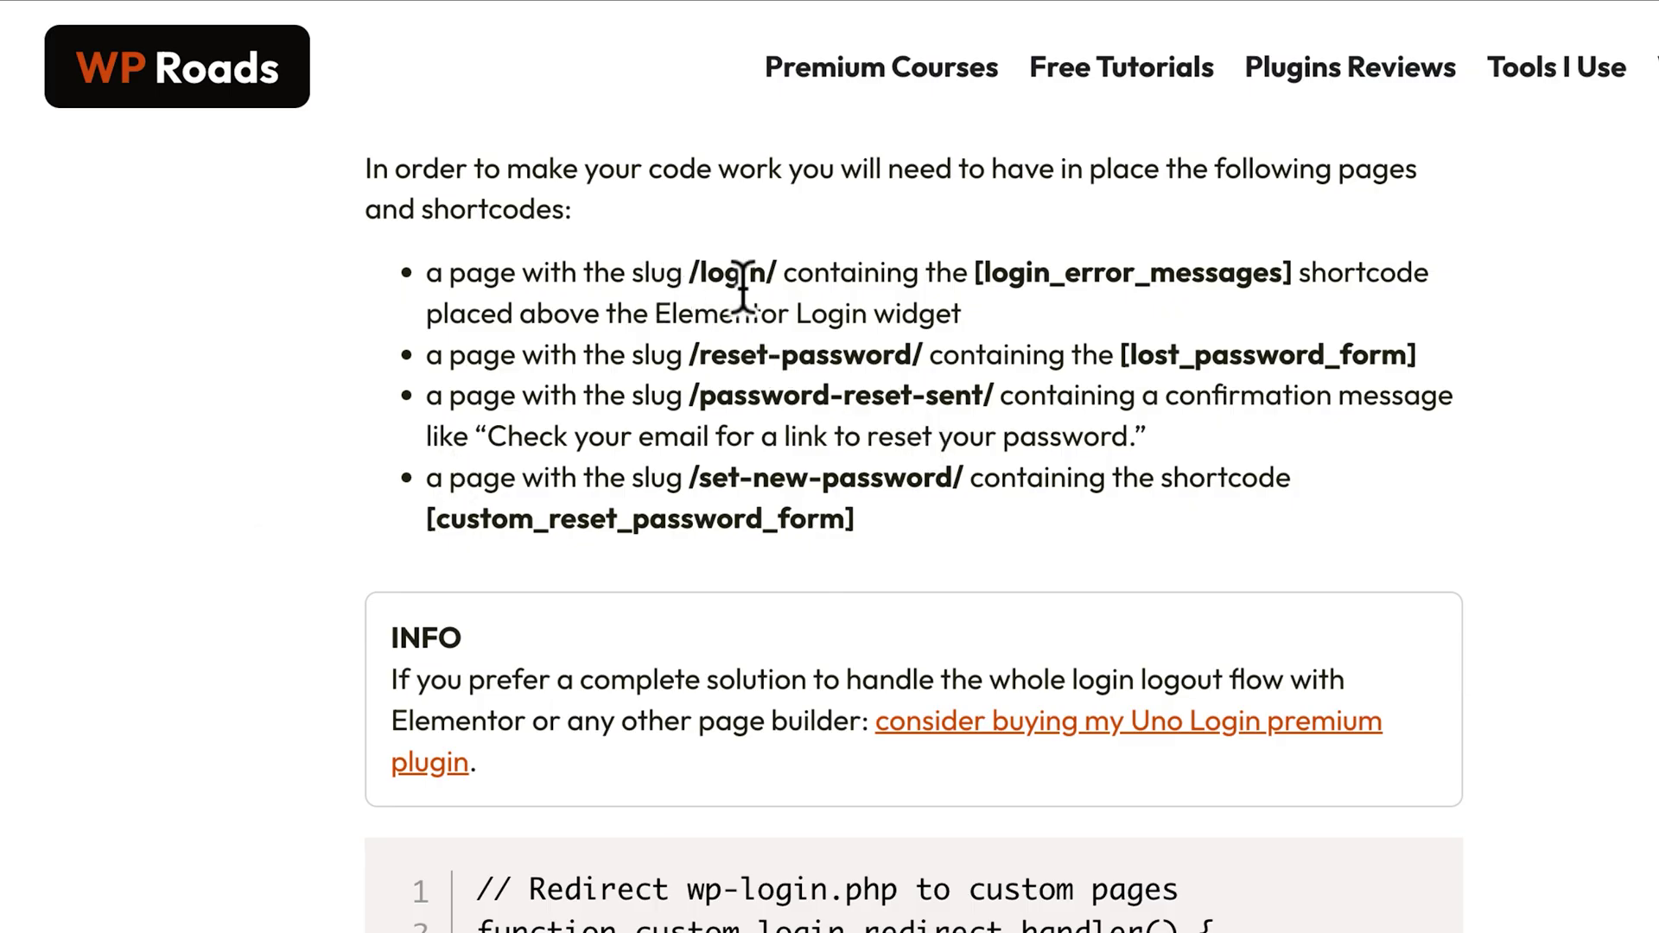
- Create a new WordPress page titled "Login" containing the [login_form] shortcode and save it as a draft
double_click(735, 275)
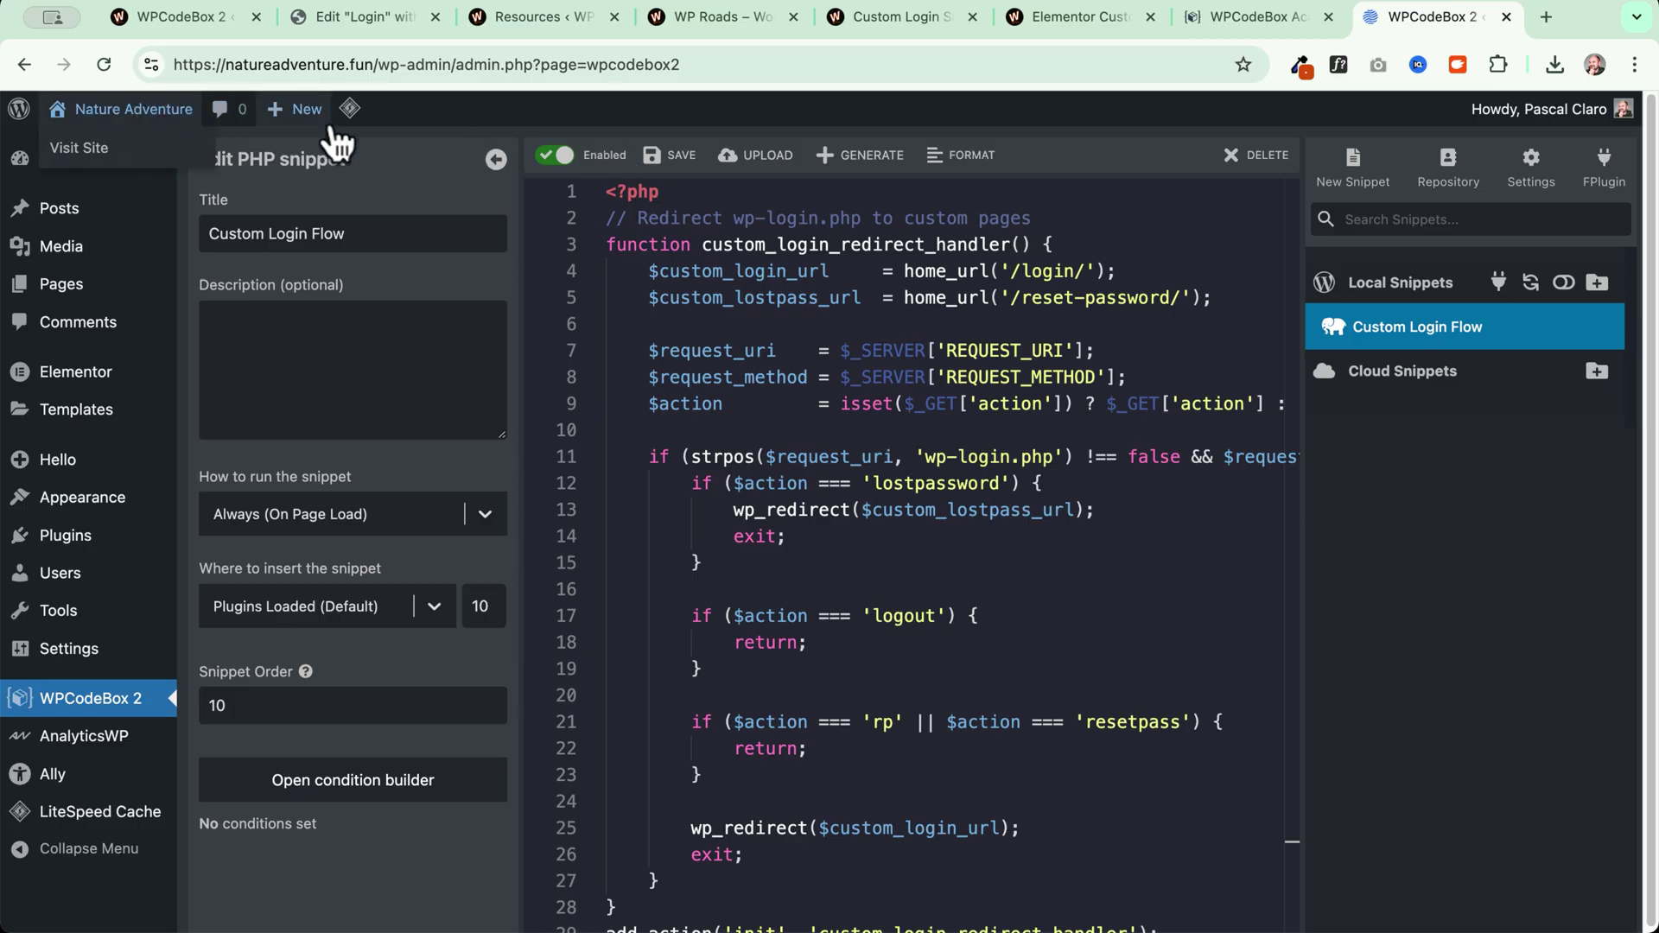
mouse_move(299, 112)
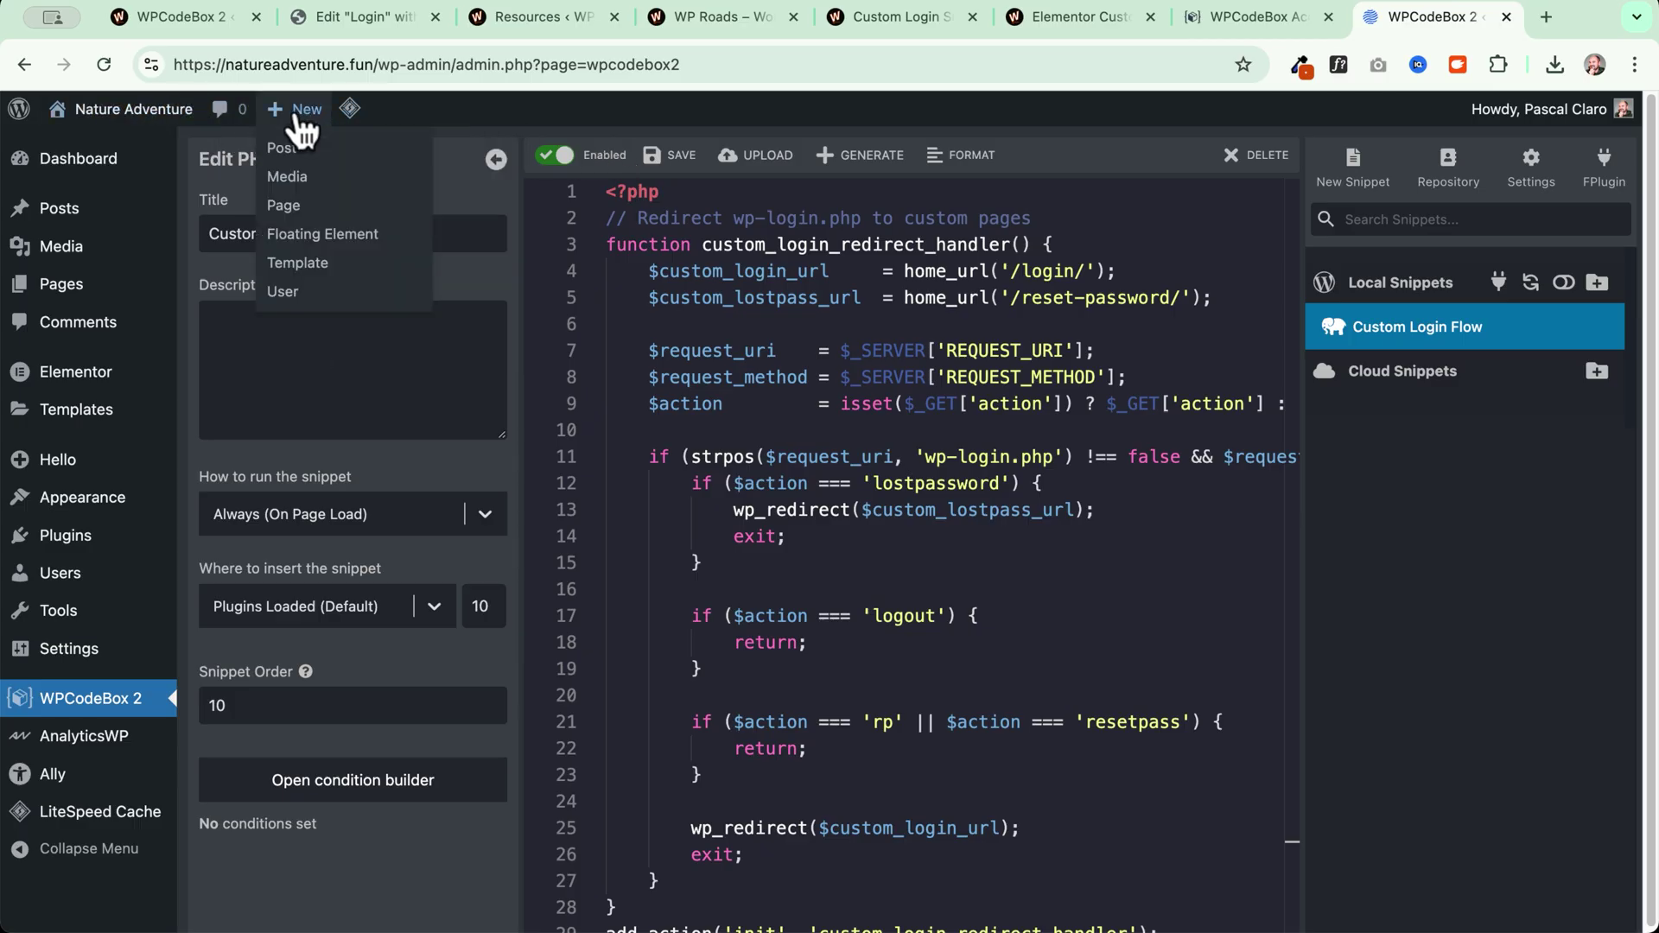
right_click(302, 205)
click(383, 218)
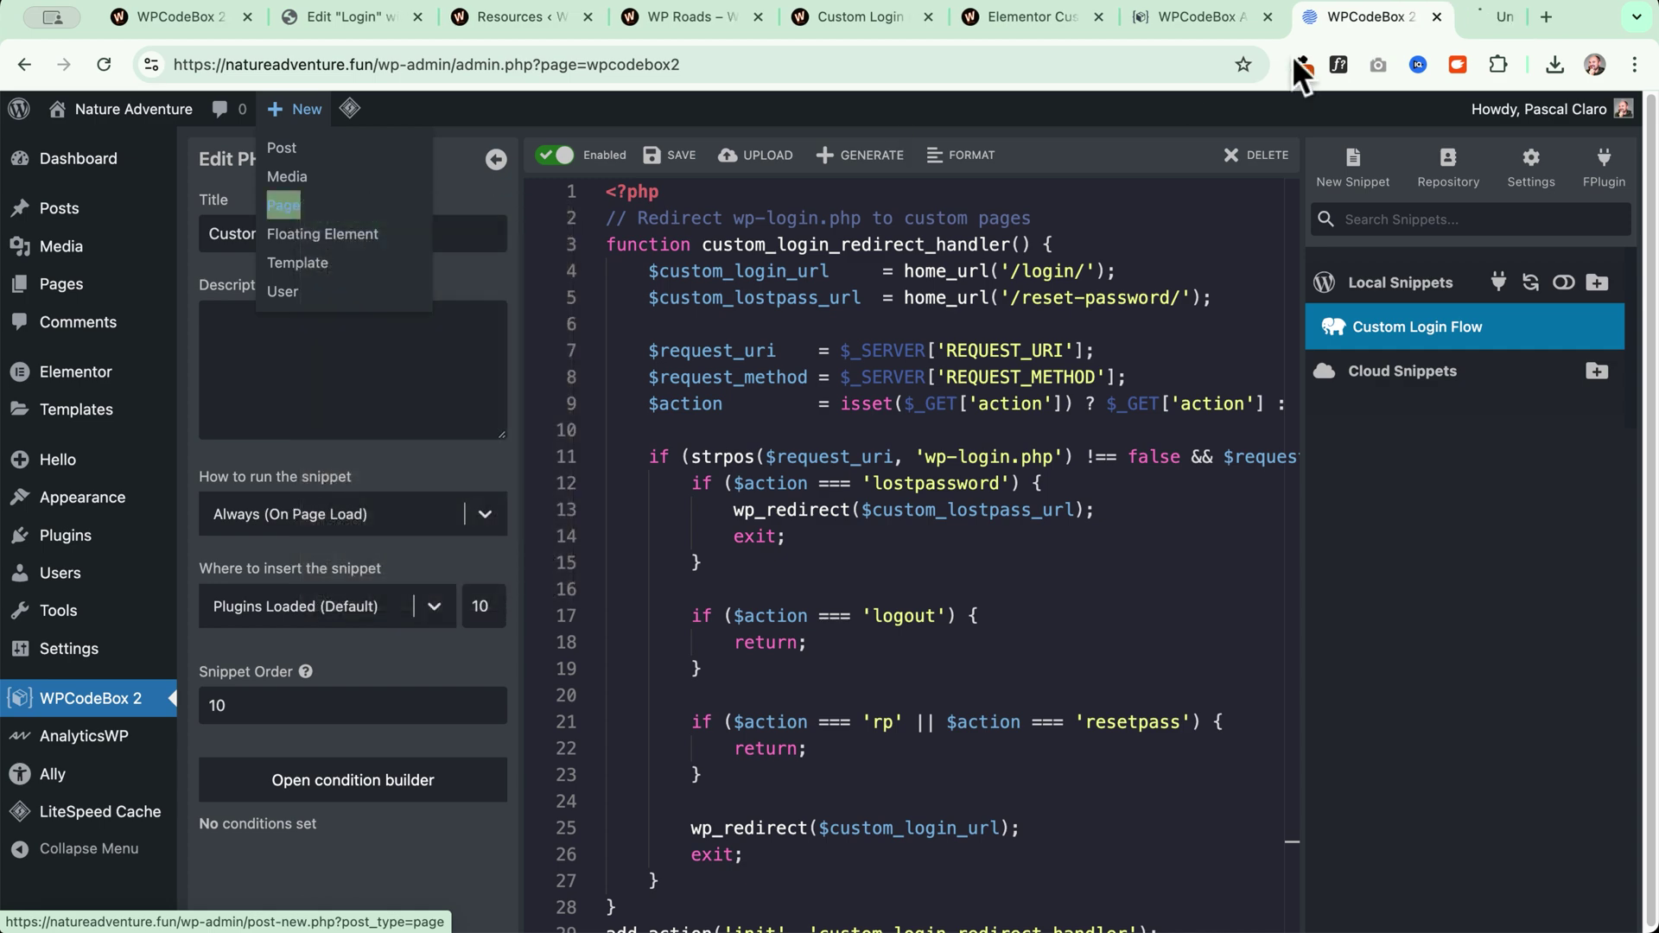
key(ctrl+Tab)
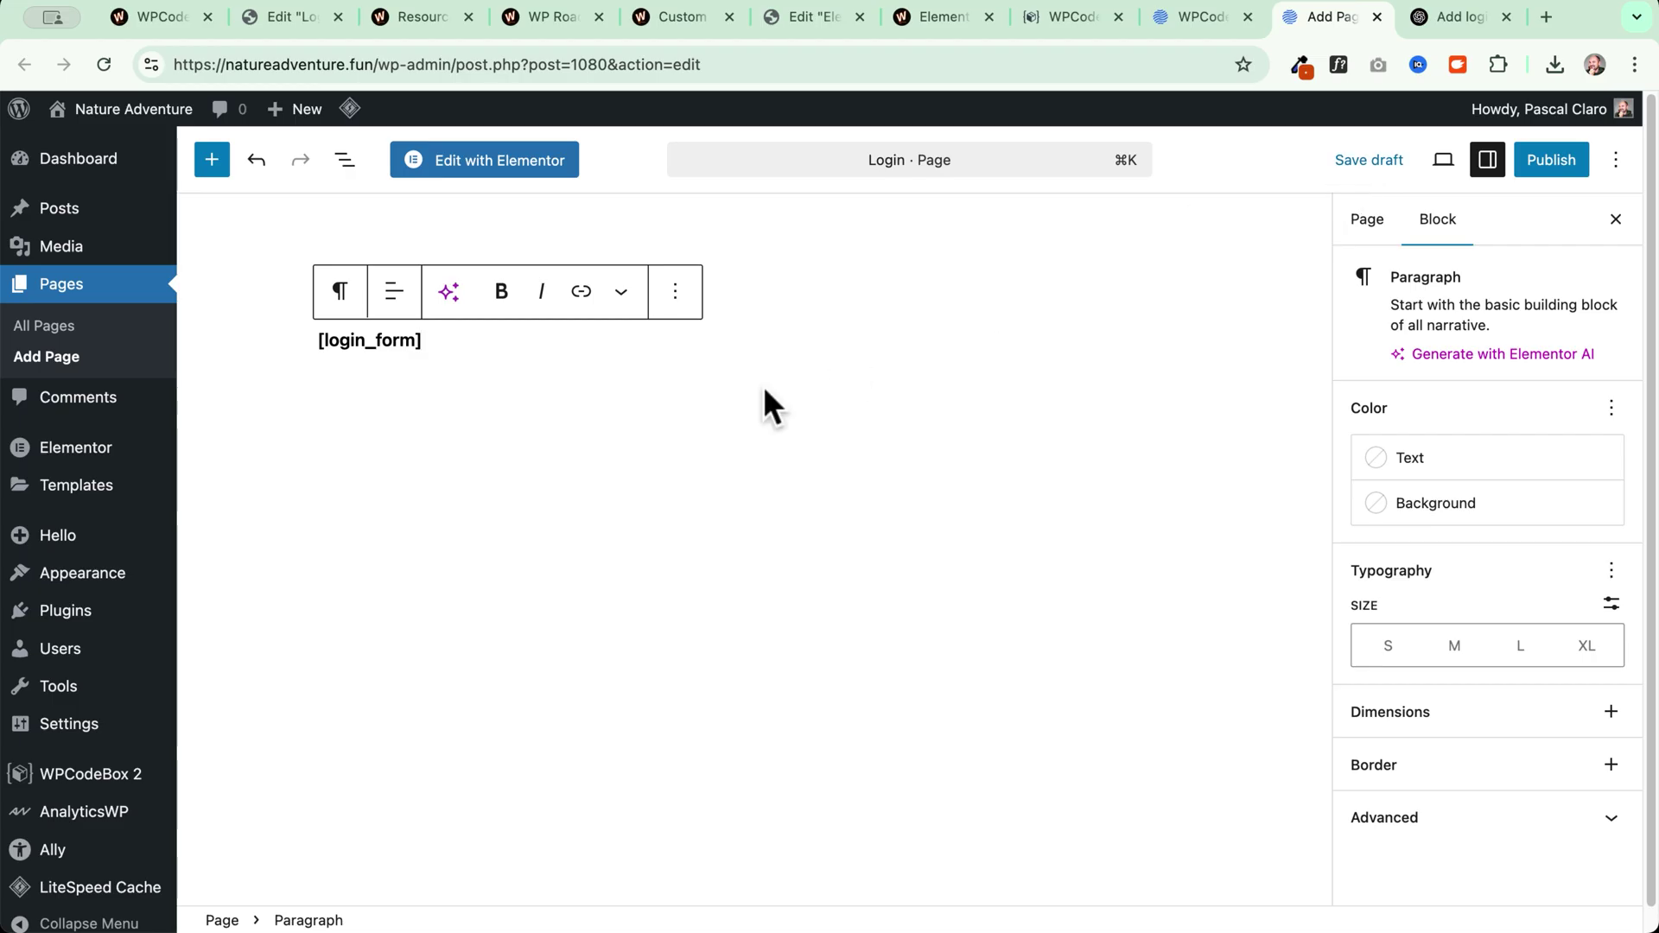
click(1375, 154)
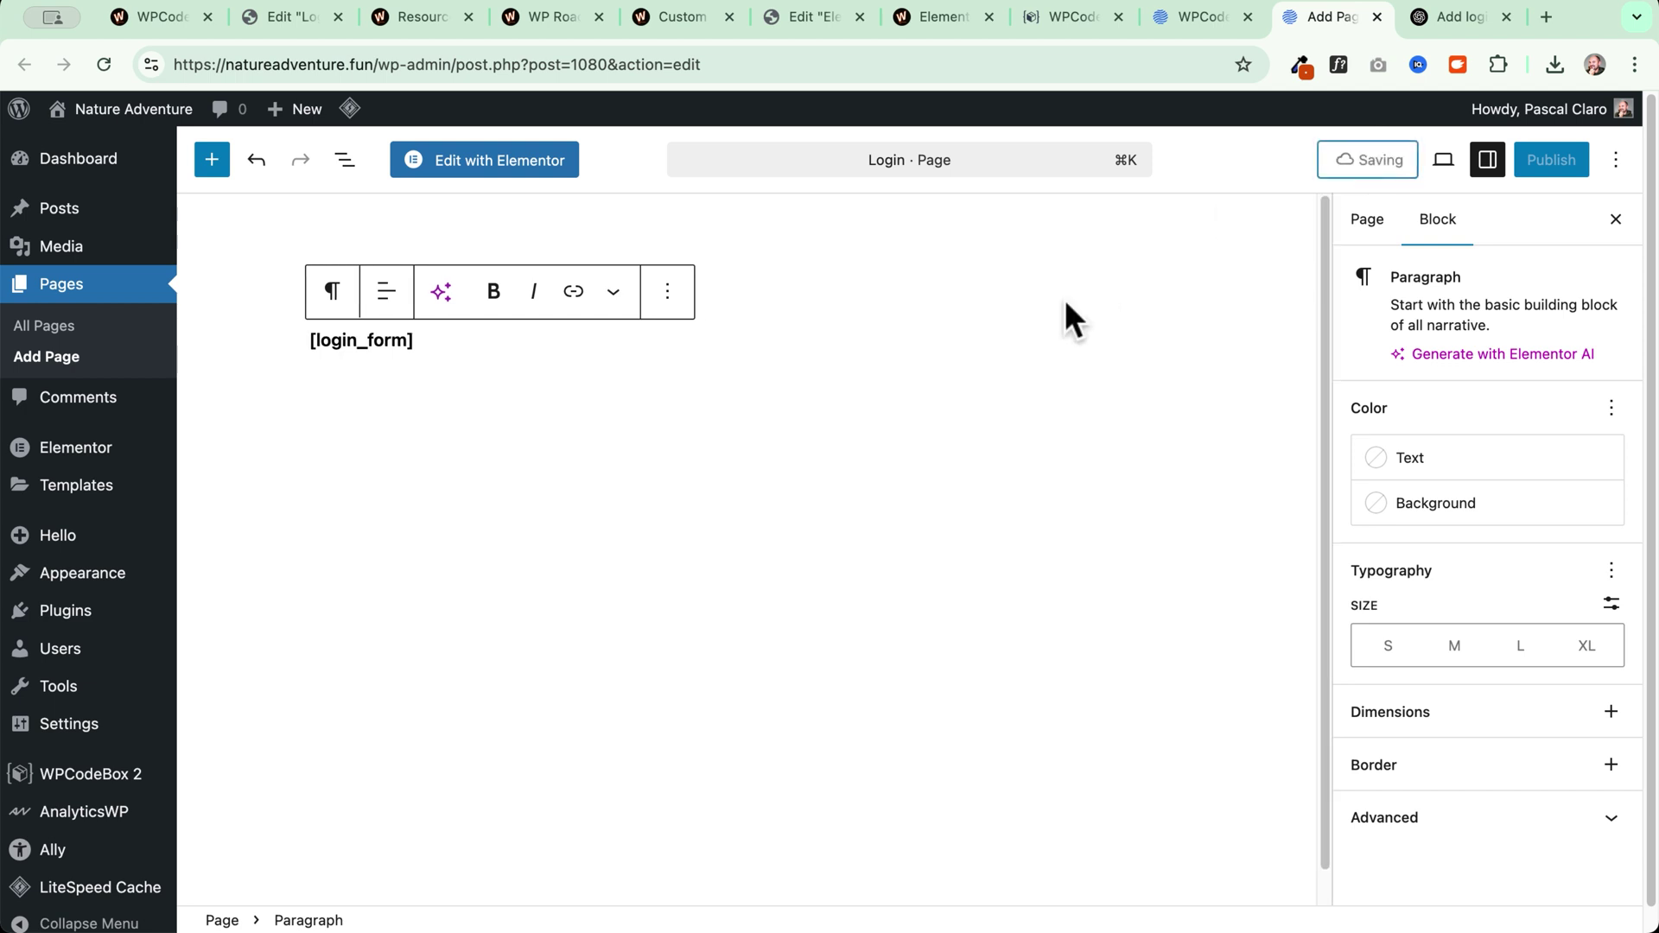
- Preview the Login draft in a new tab and check the shortcode's output
click(1441, 160)
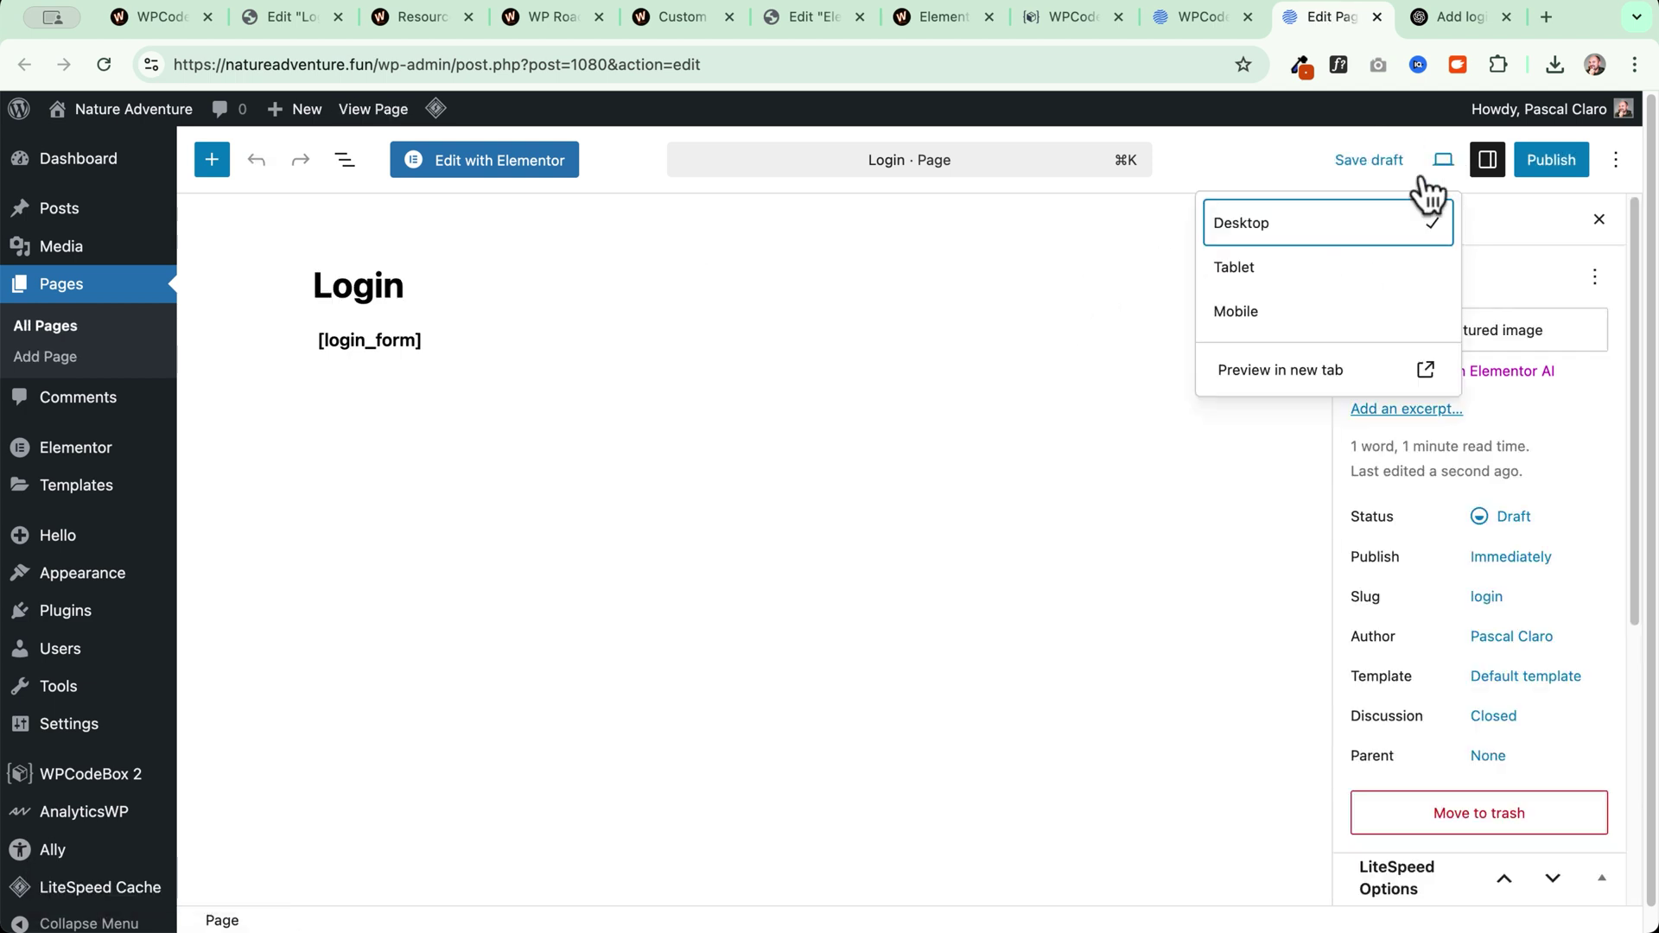
click(1246, 382)
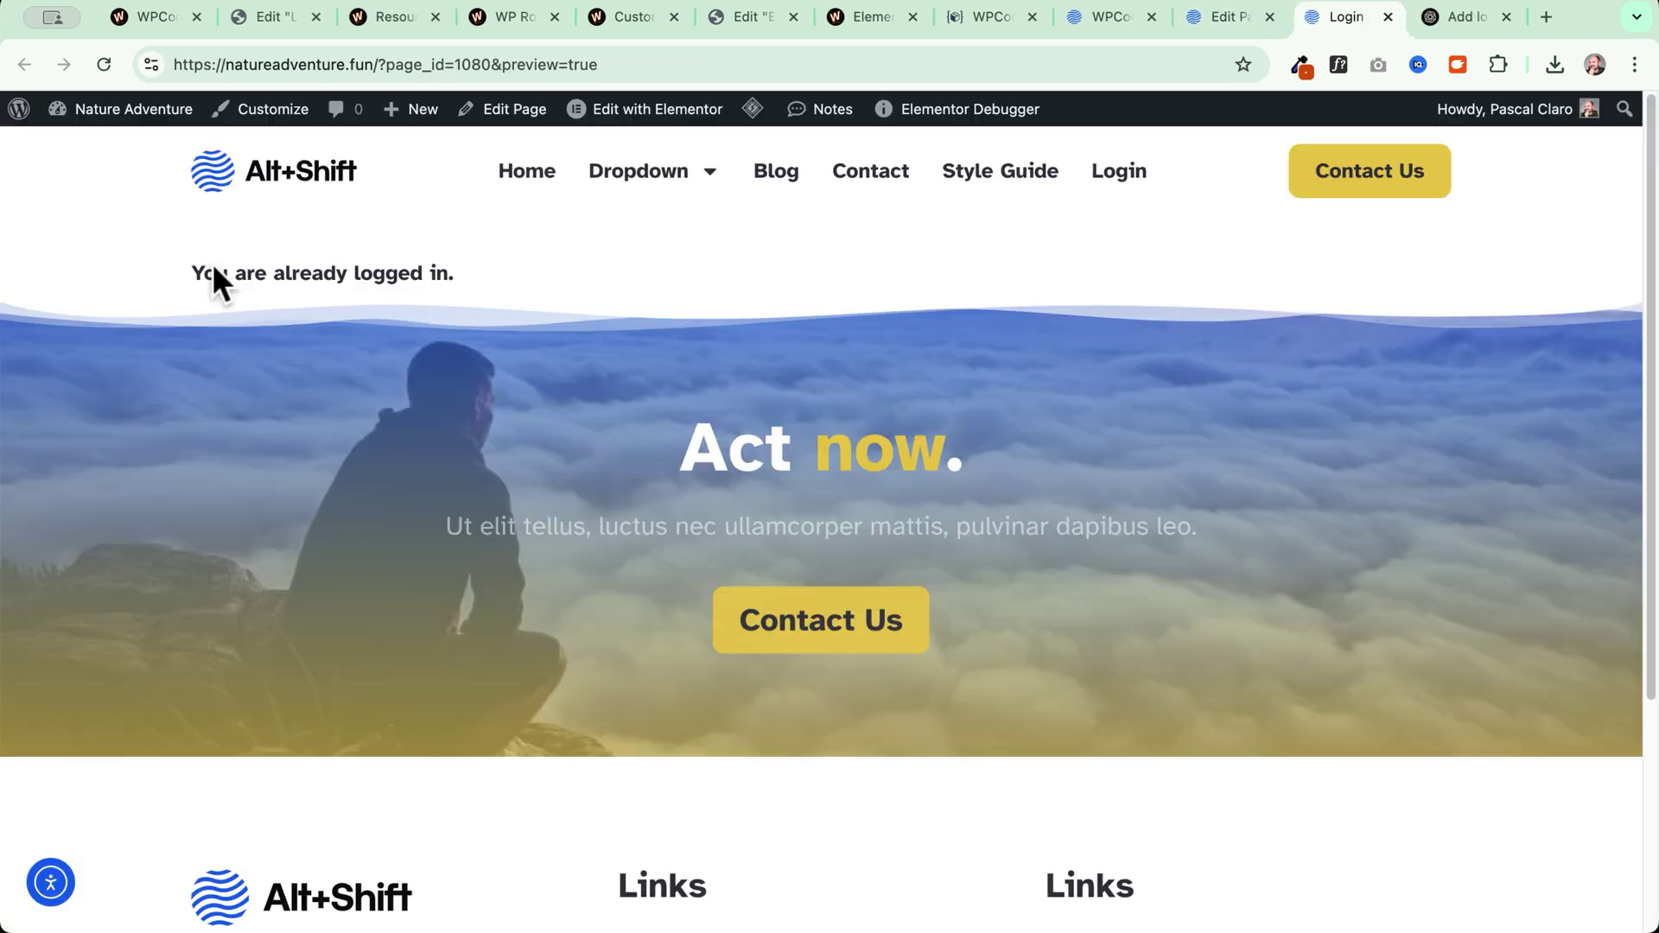
drag(173, 275, 482, 274)
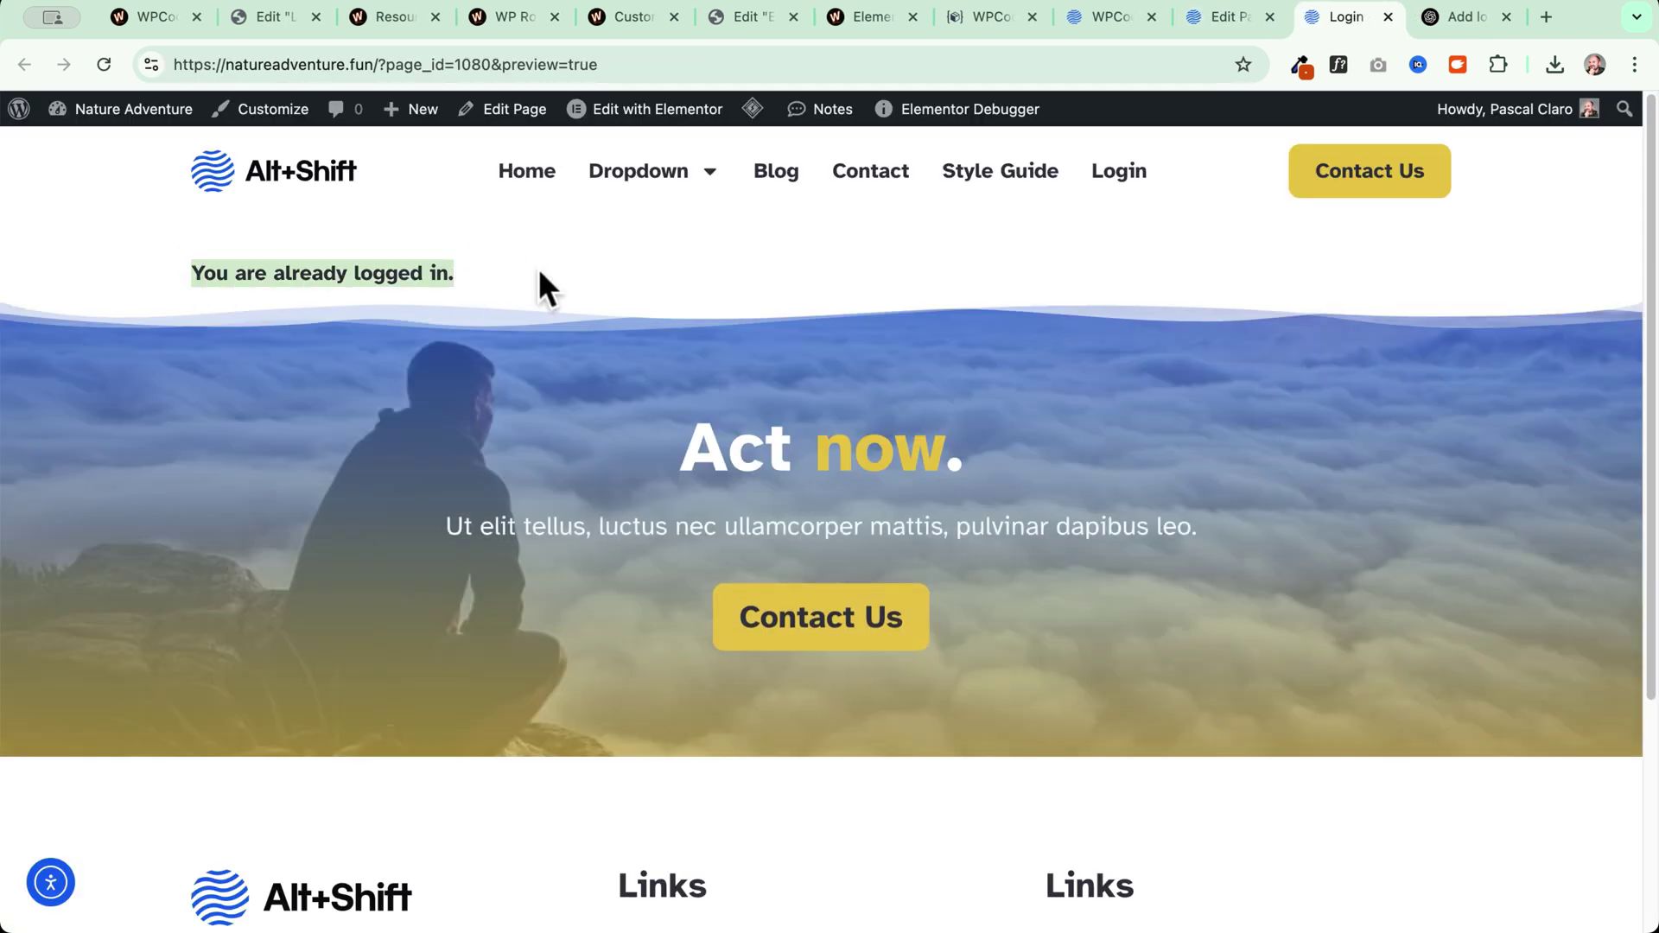
- Remove the [login_form] shortcode from the Login page and open the page in the Elementor editor
click(1225, 17)
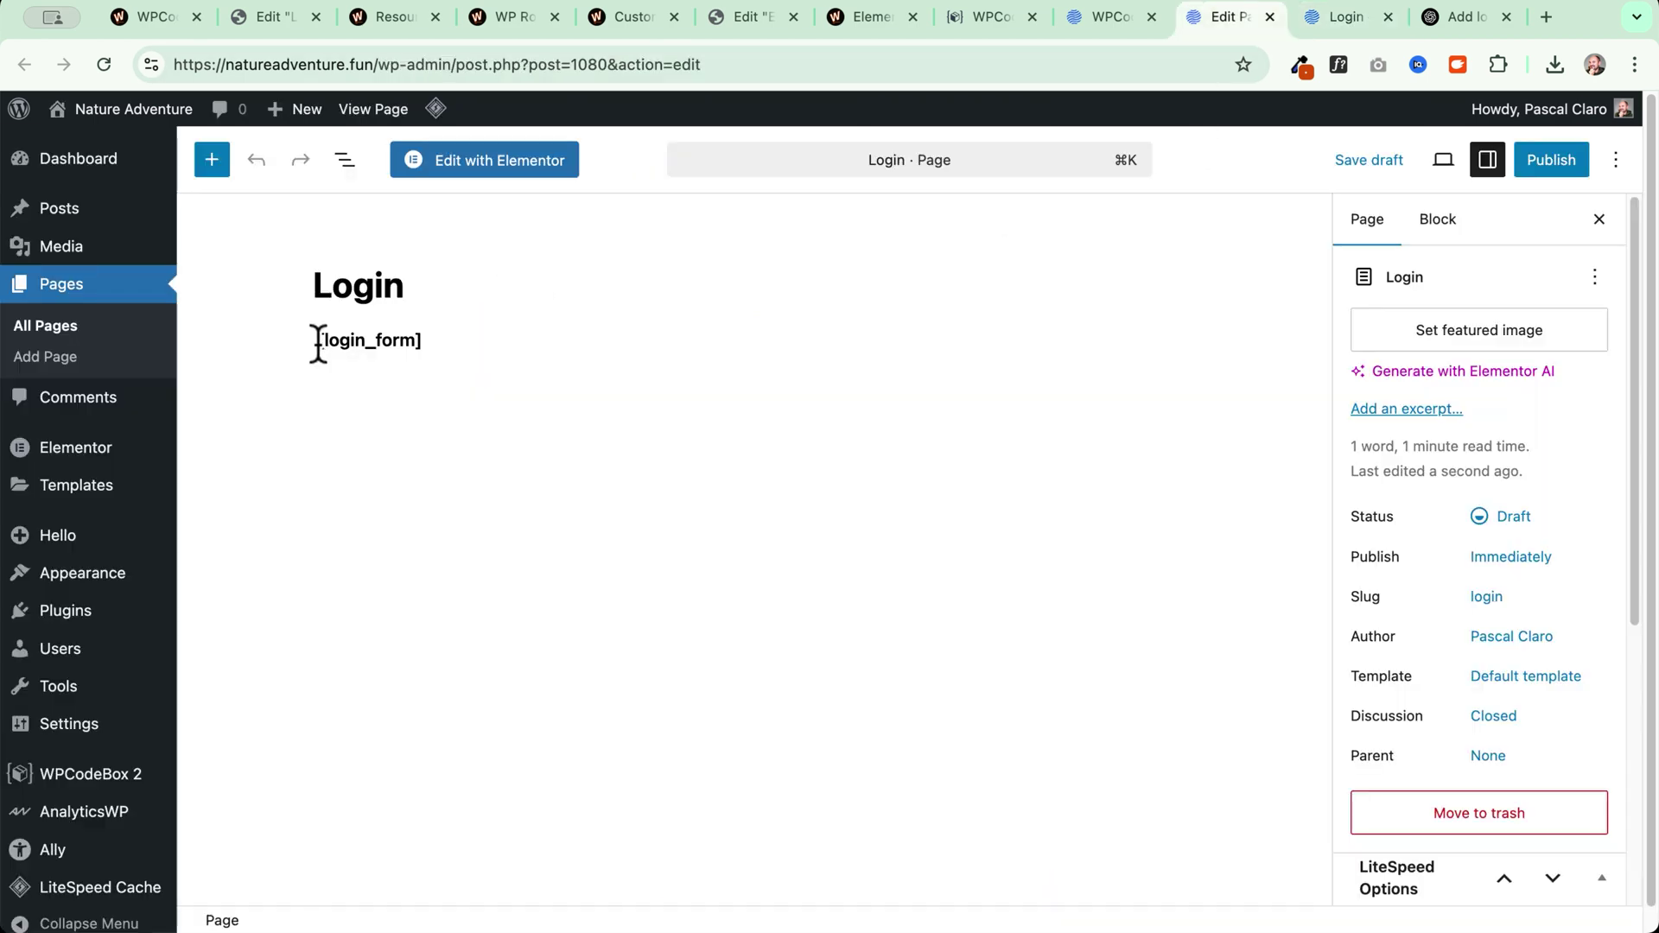
triple_click(489, 344)
key(BackSpace)
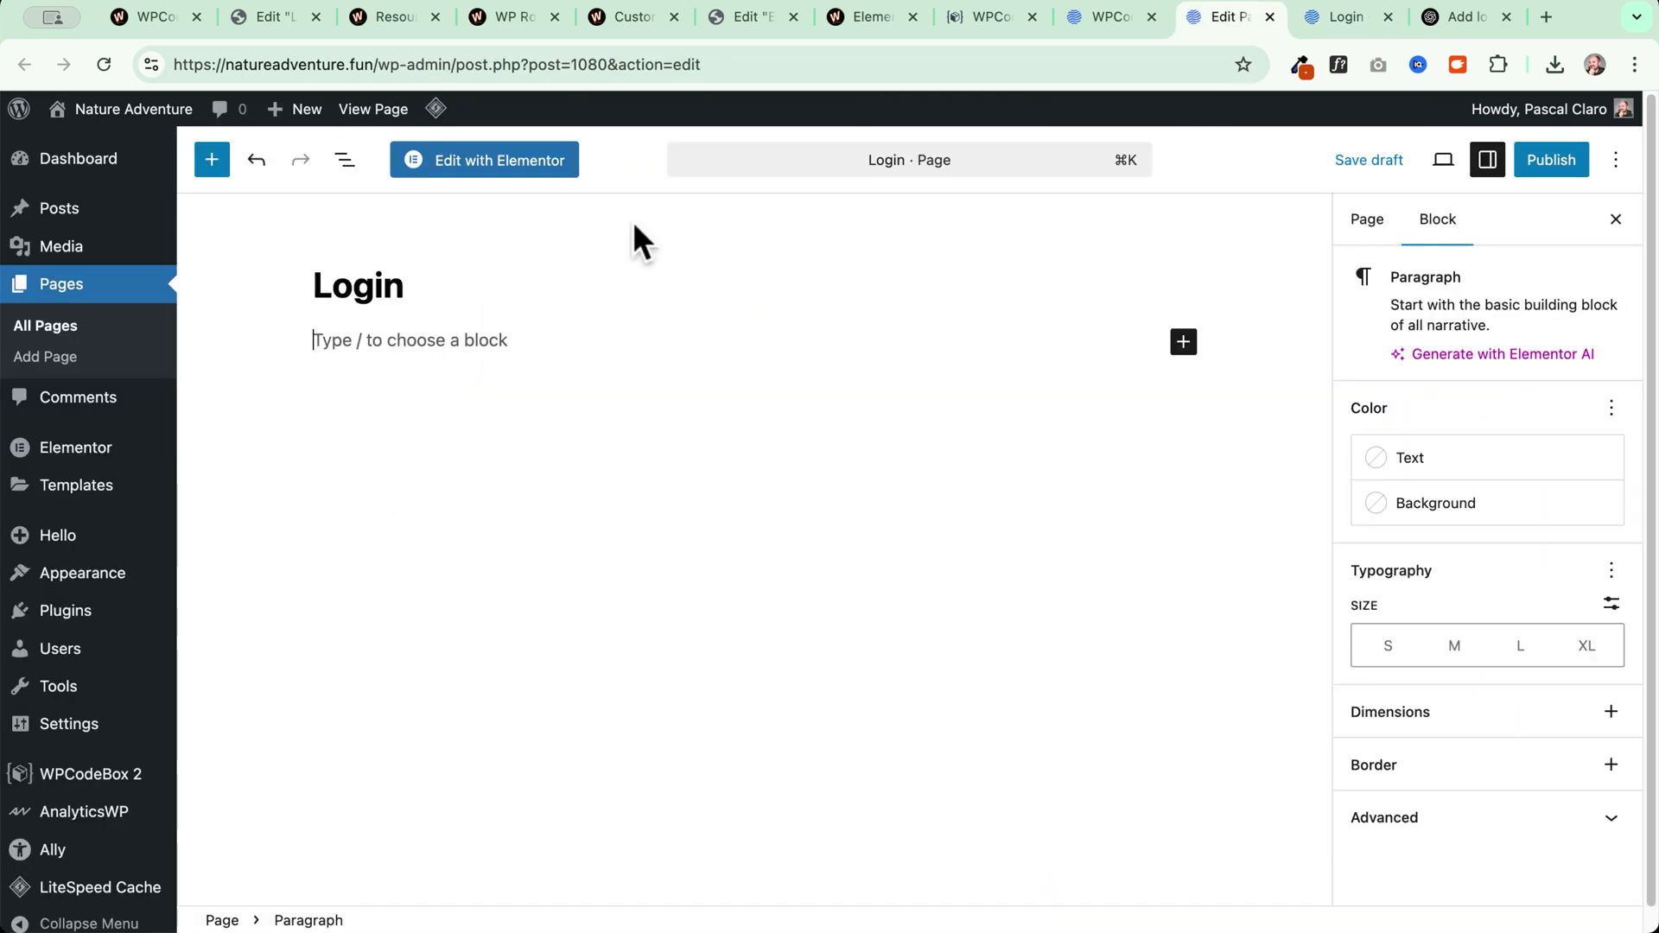
click(488, 172)
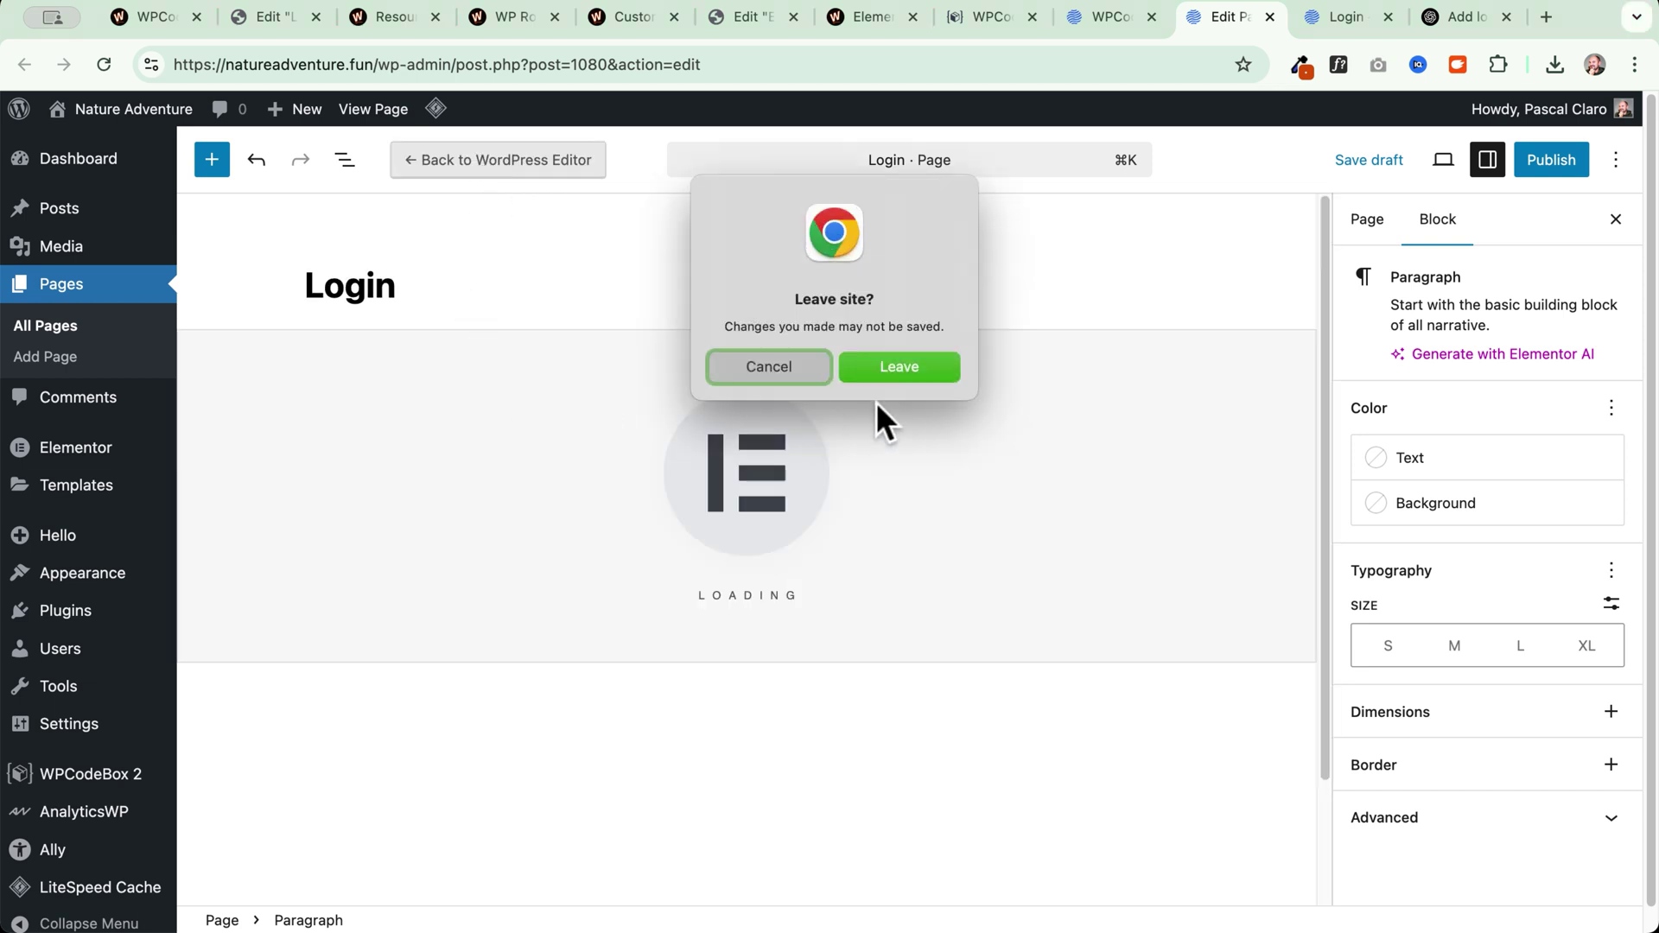
click(897, 363)
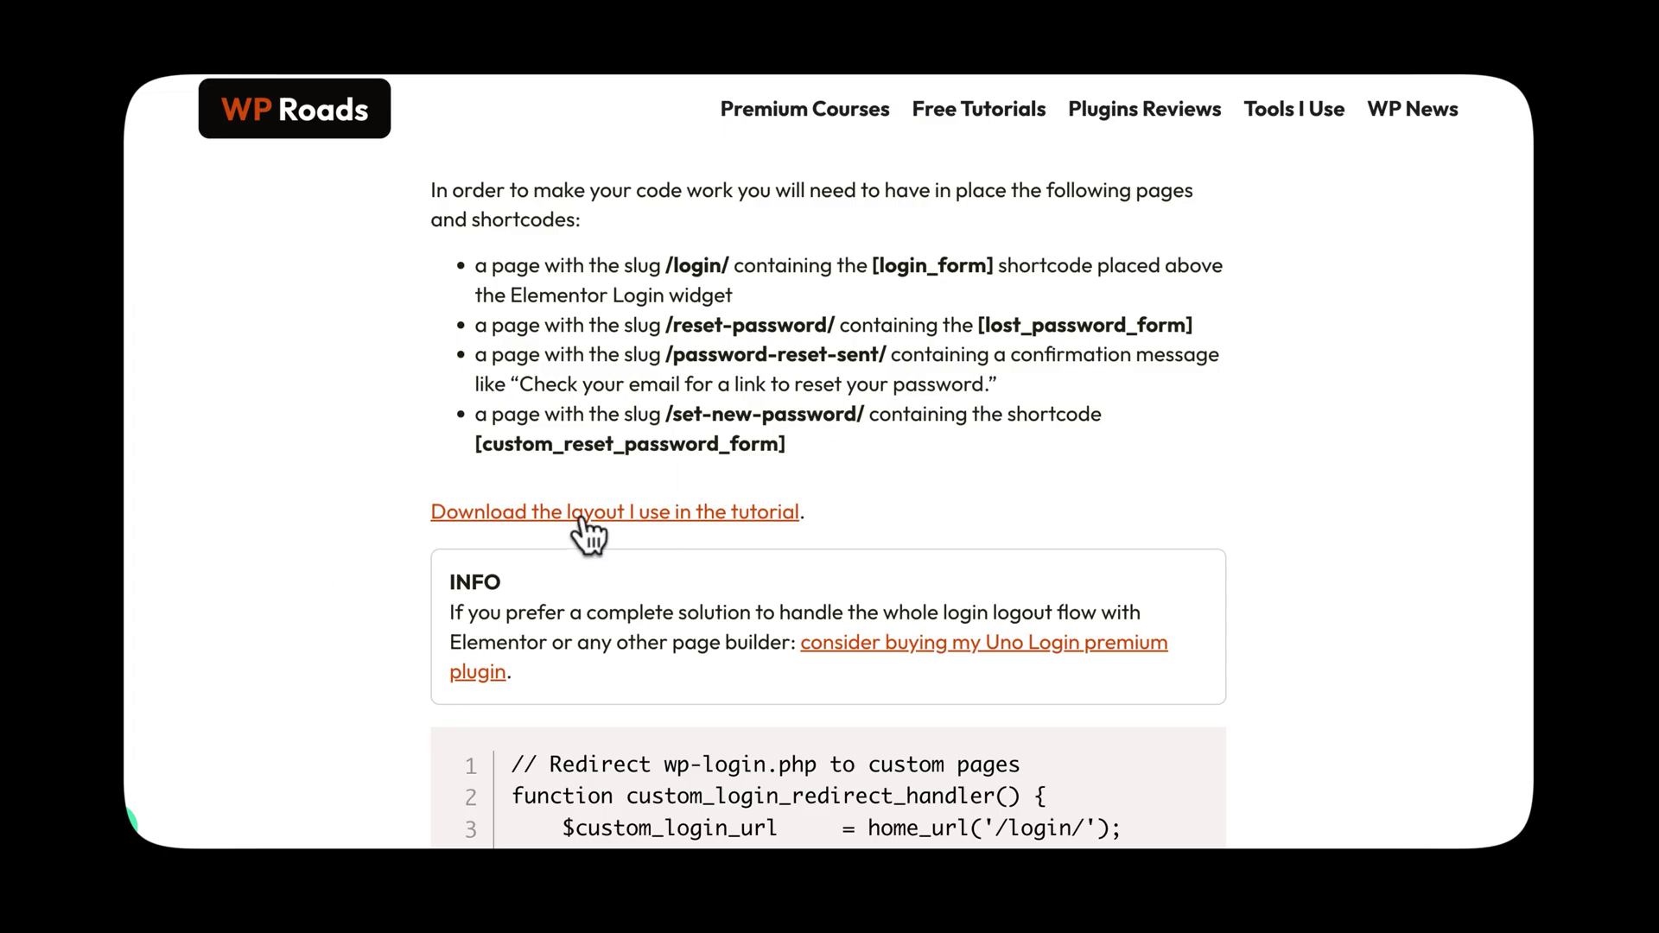
- Download the tutorial's layout from the snippet page and import the file into the Elementor template library
click(683, 512)
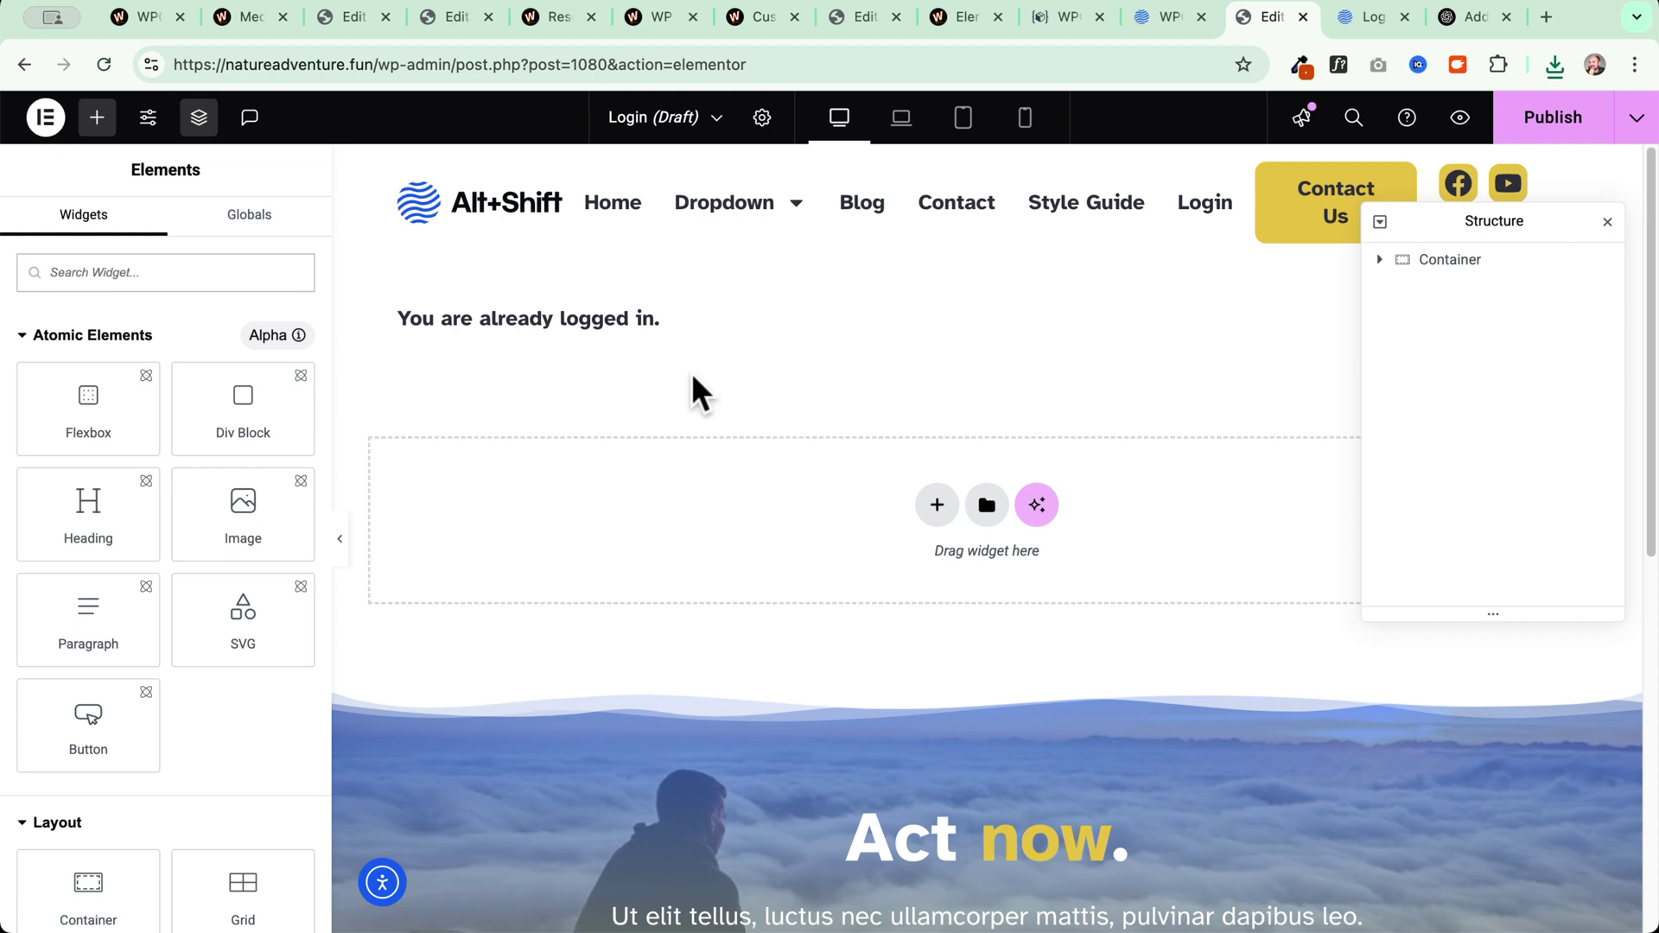
click(986, 506)
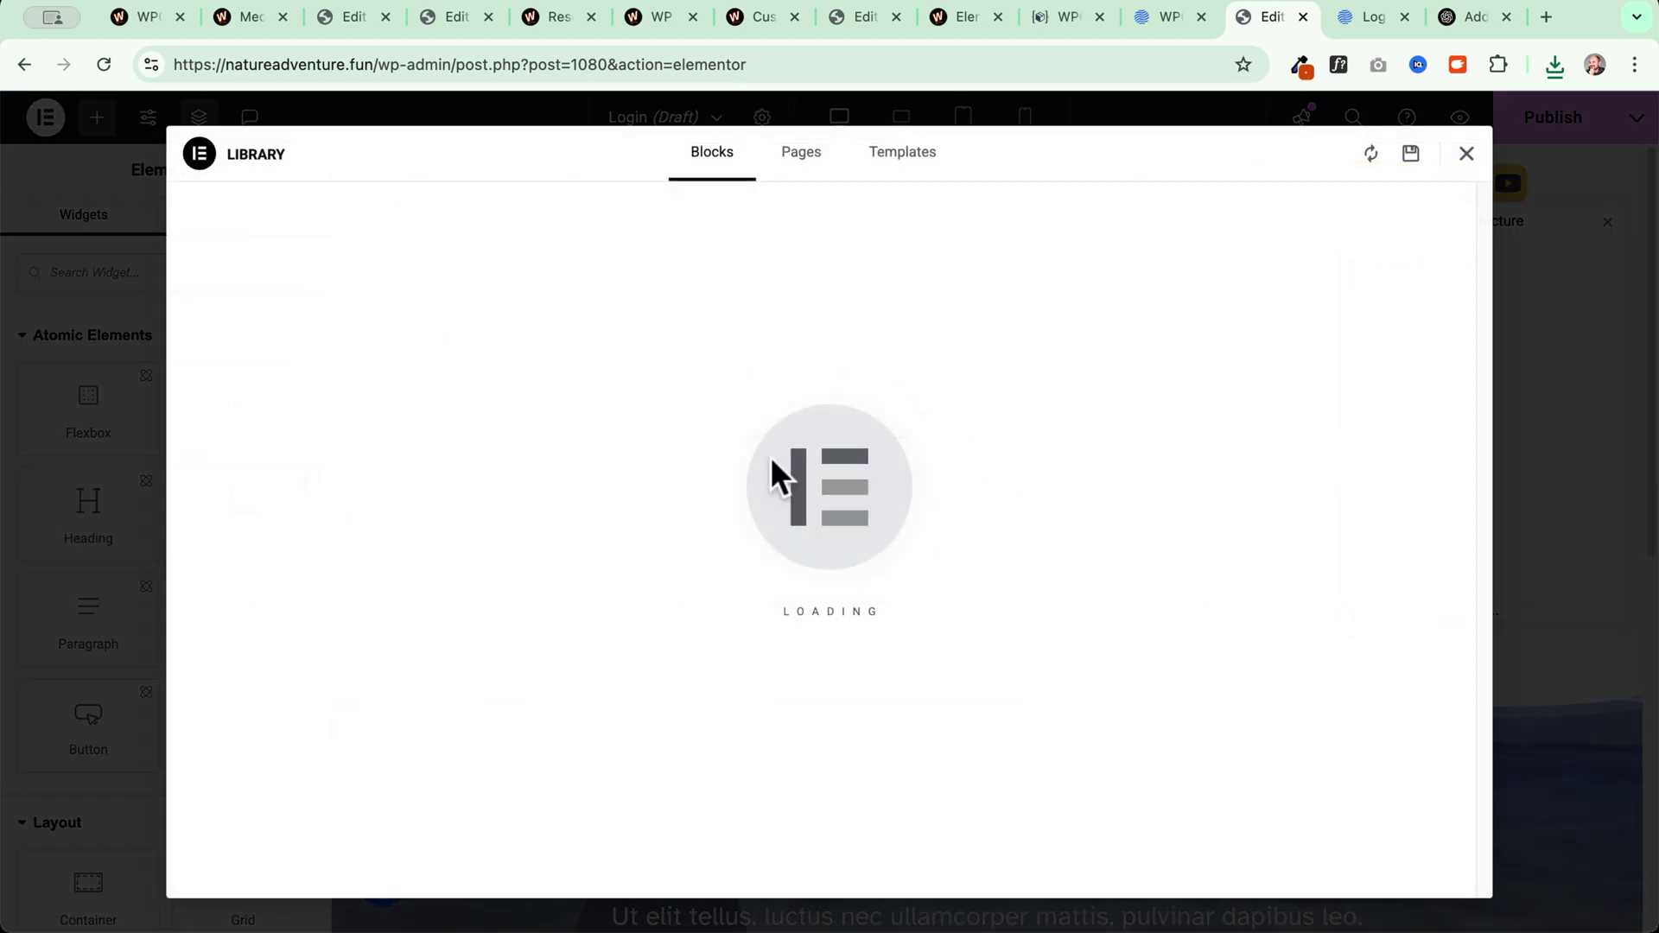
click(895, 160)
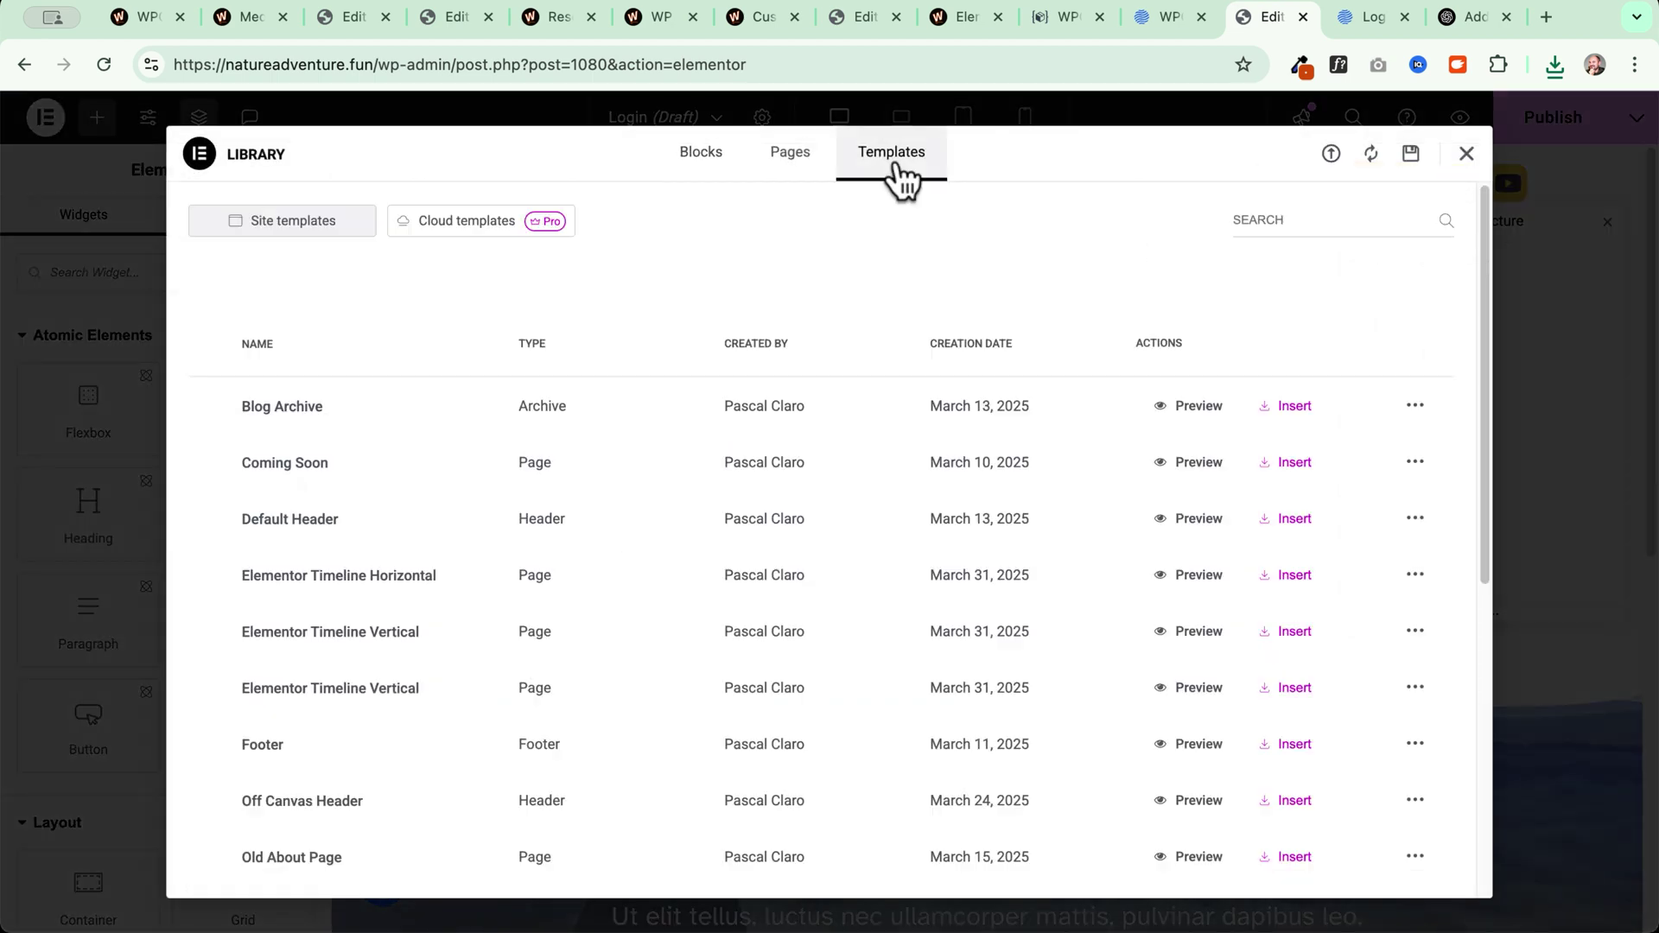
click(1331, 155)
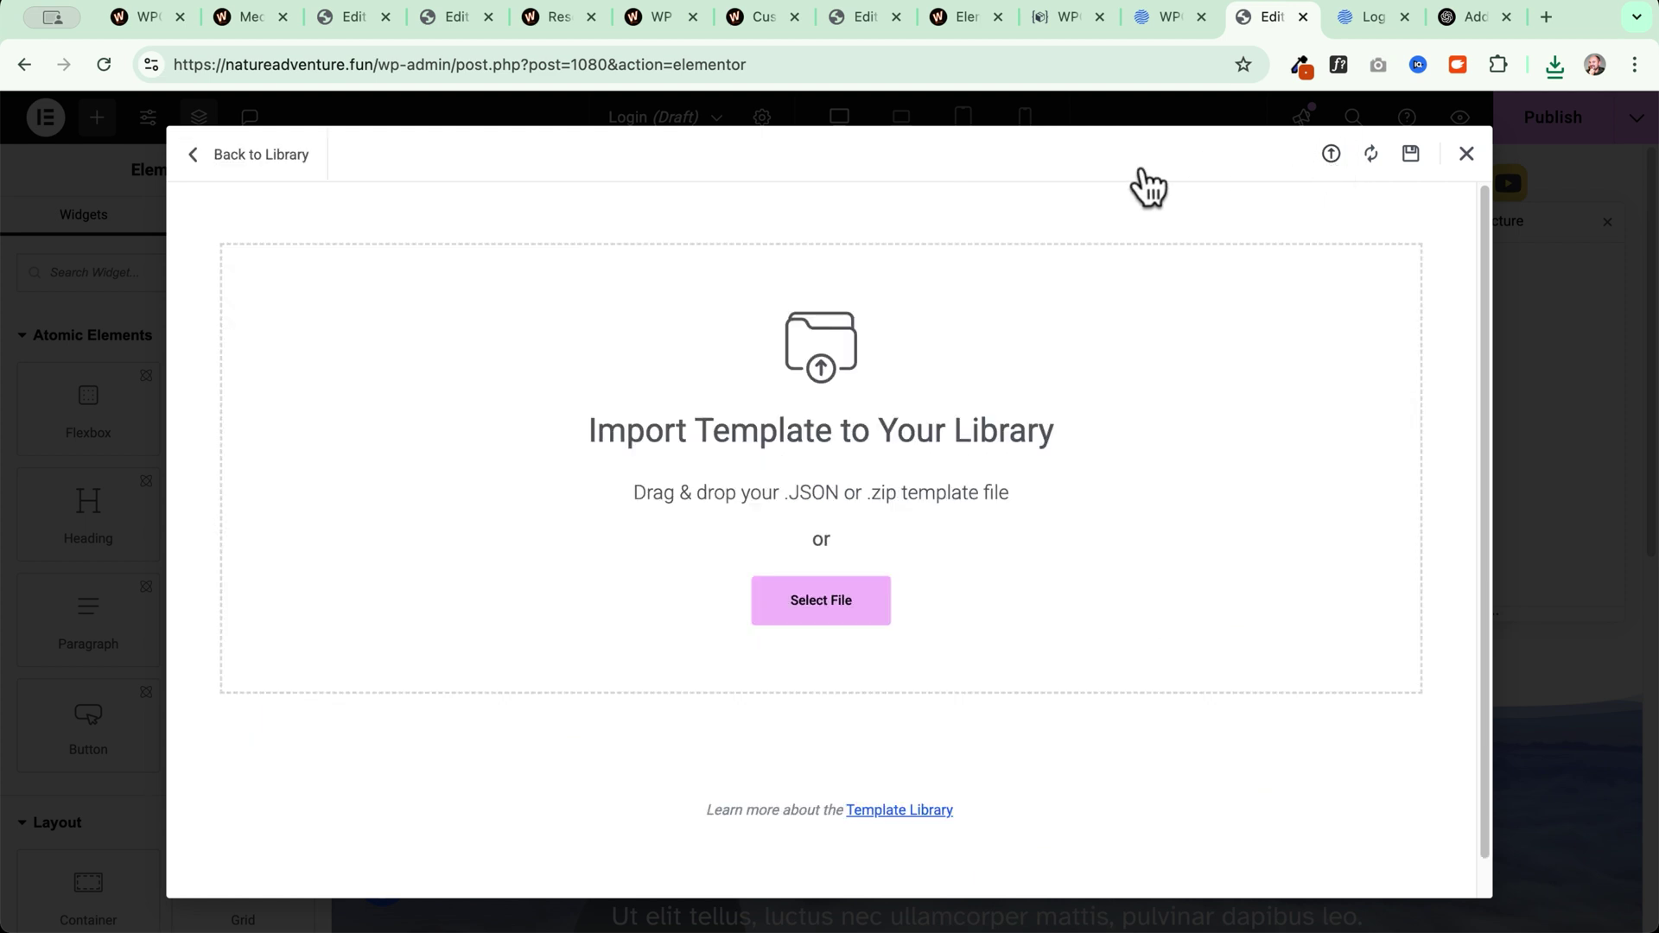
click(812, 615)
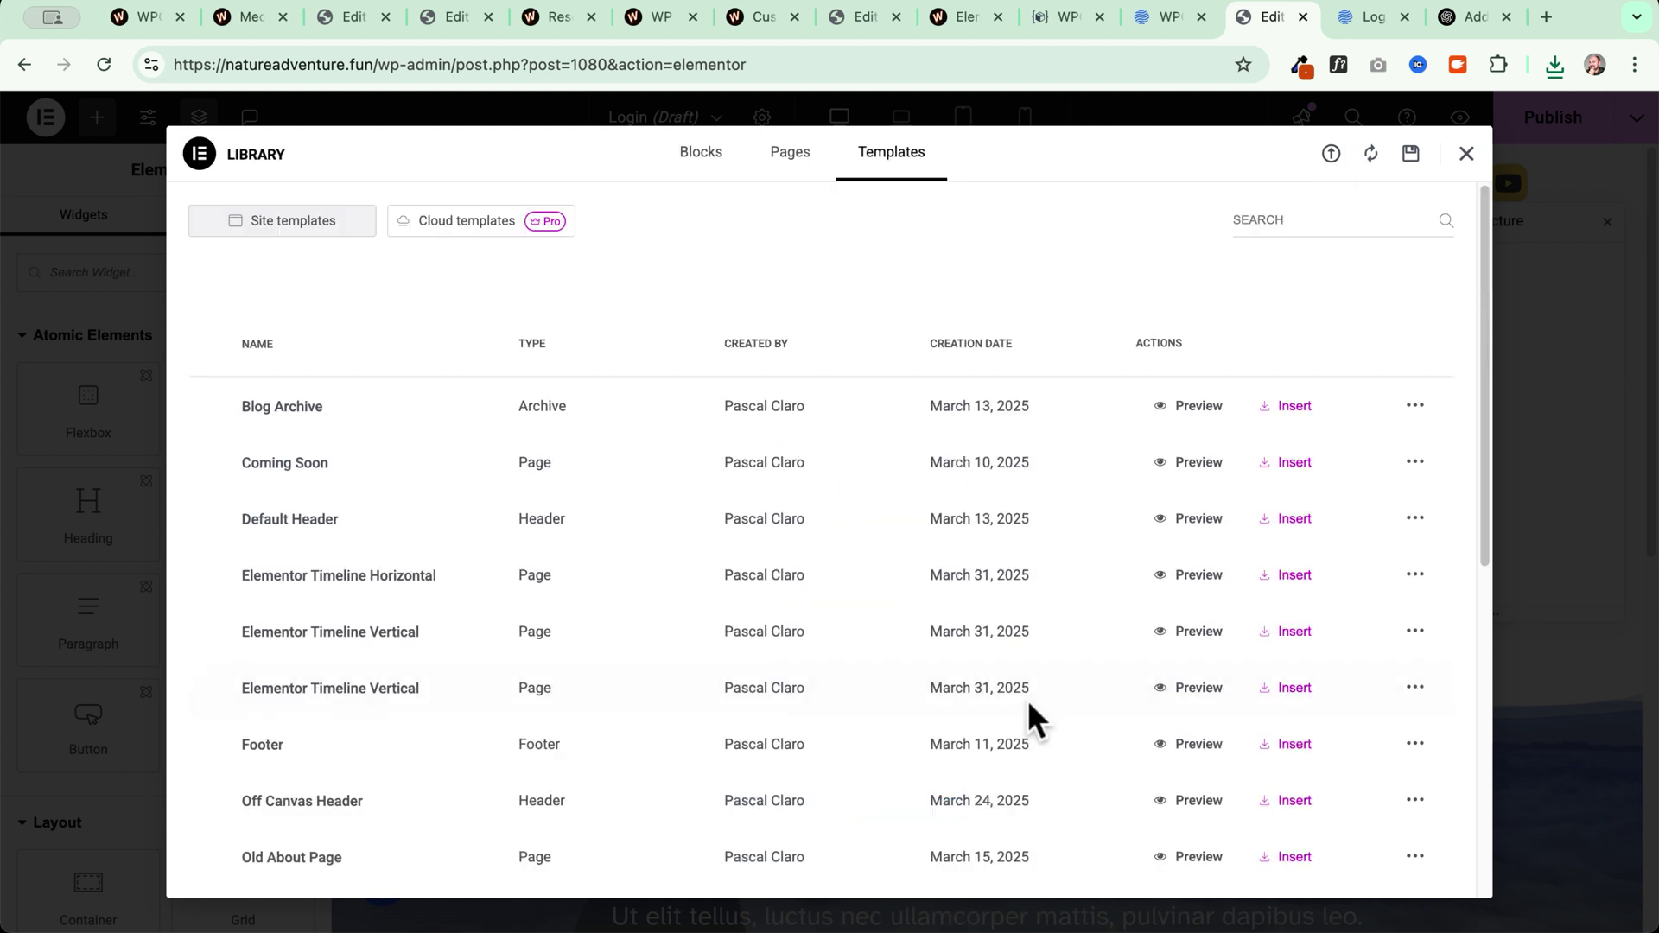
- Insert the "WP Roads - Login Layout" template into the Login page and apply its page settings too
scroll(760, 604, down, 7)
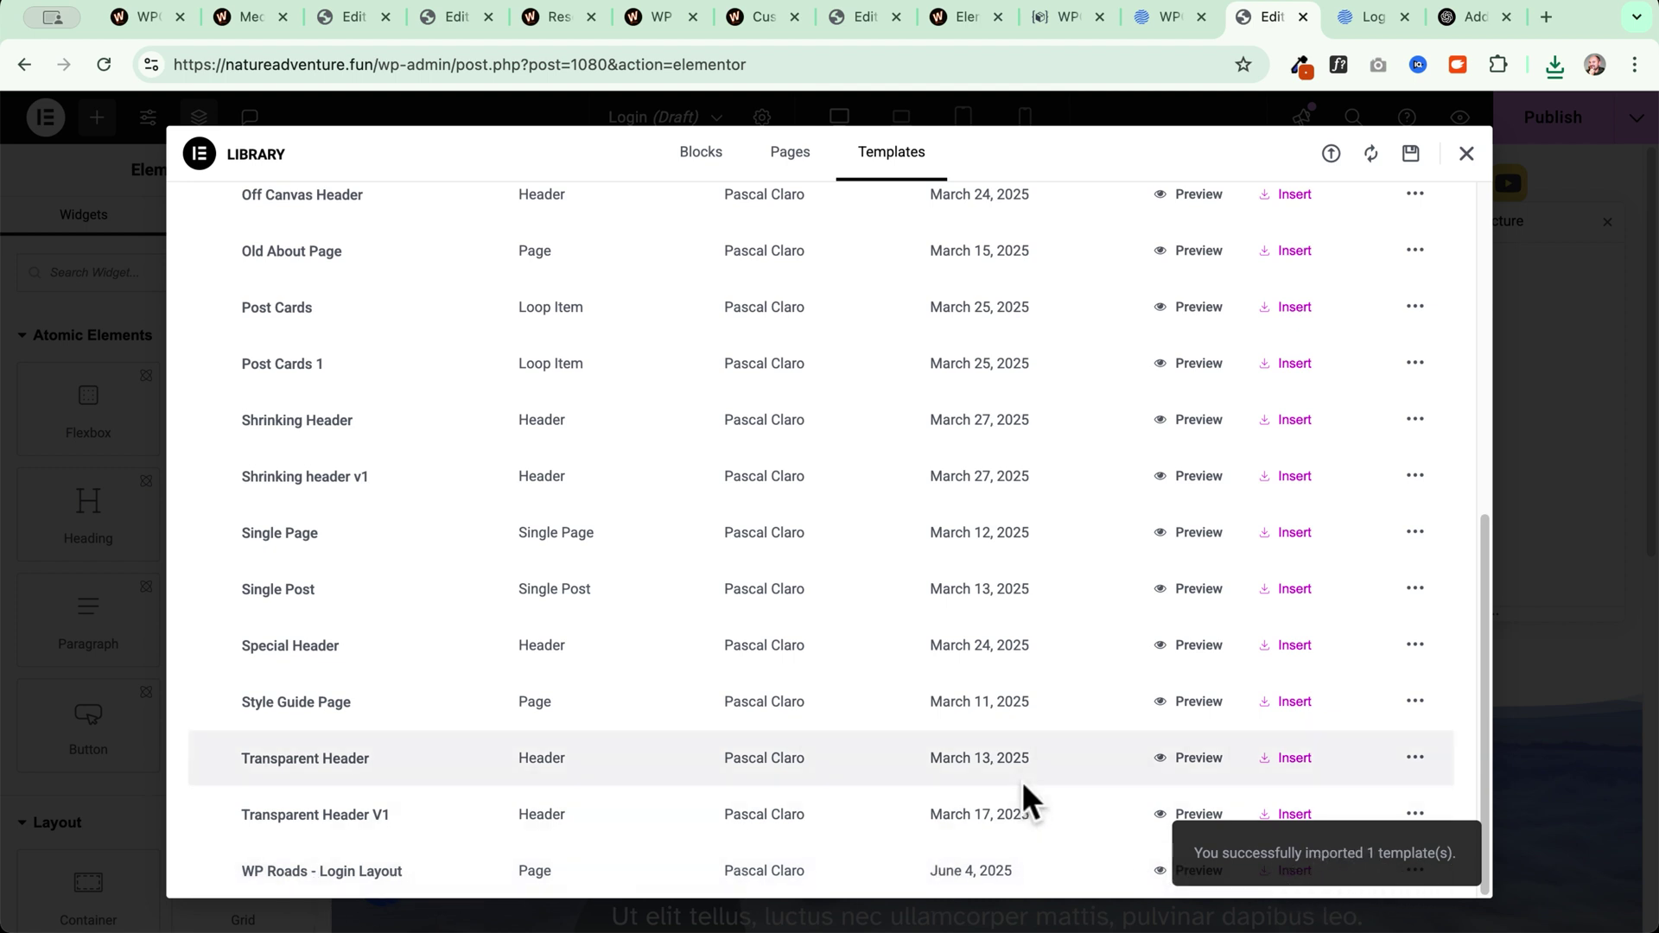
scroll(902, 686, up, 3)
scroll(904, 701, down, 3)
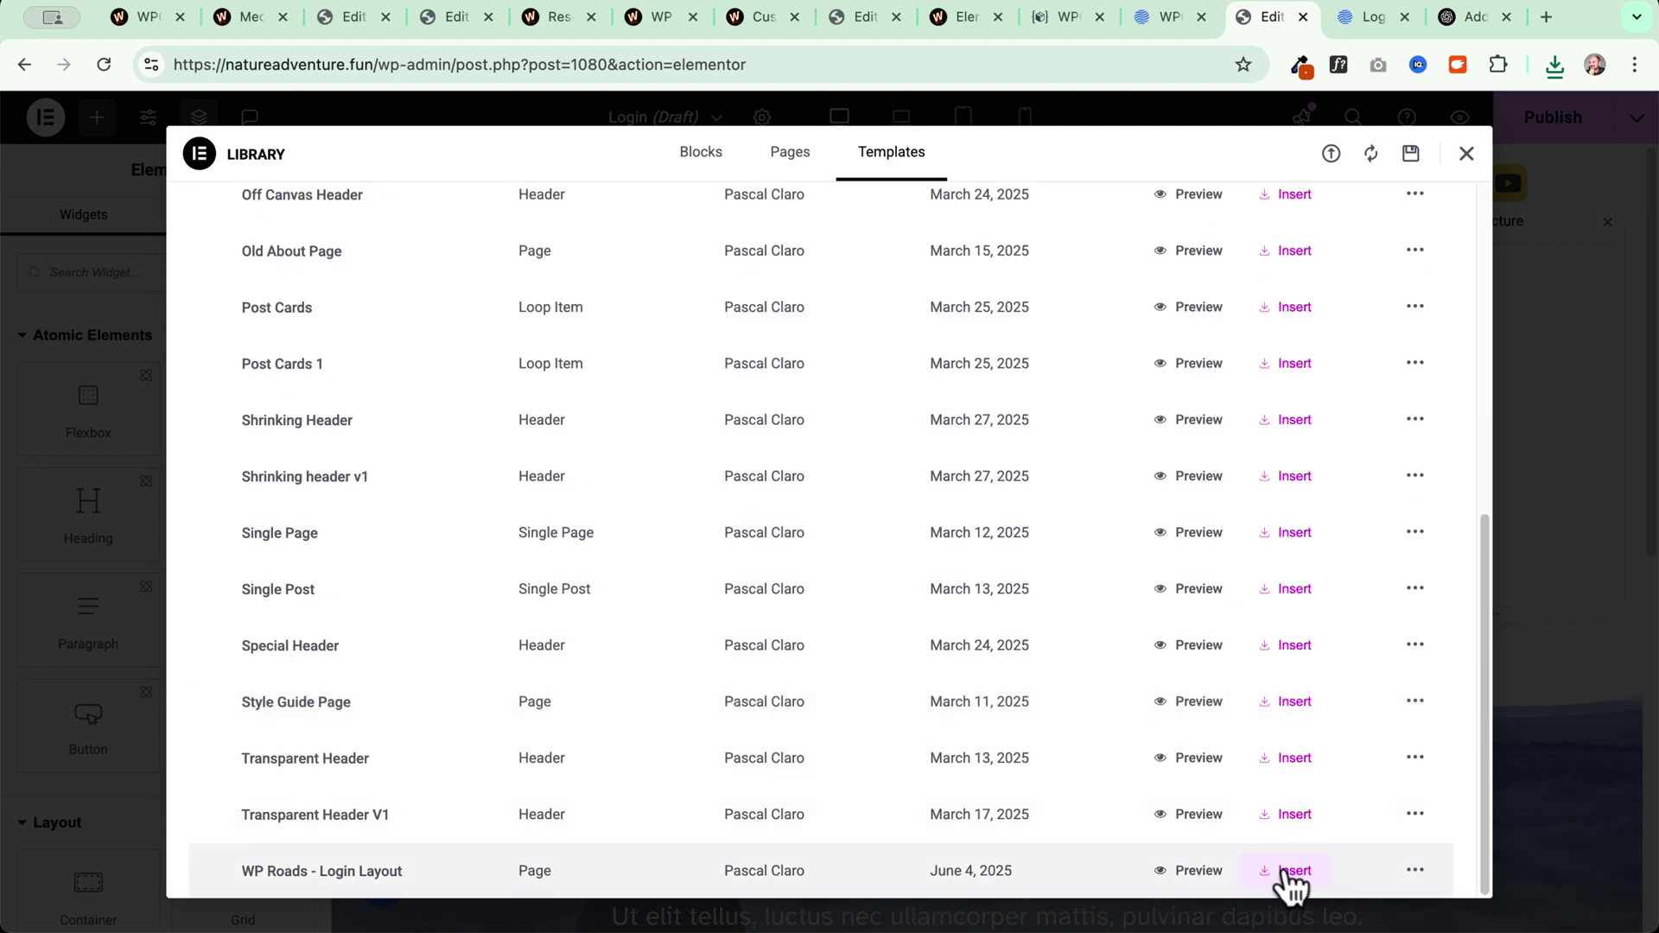
click(1301, 877)
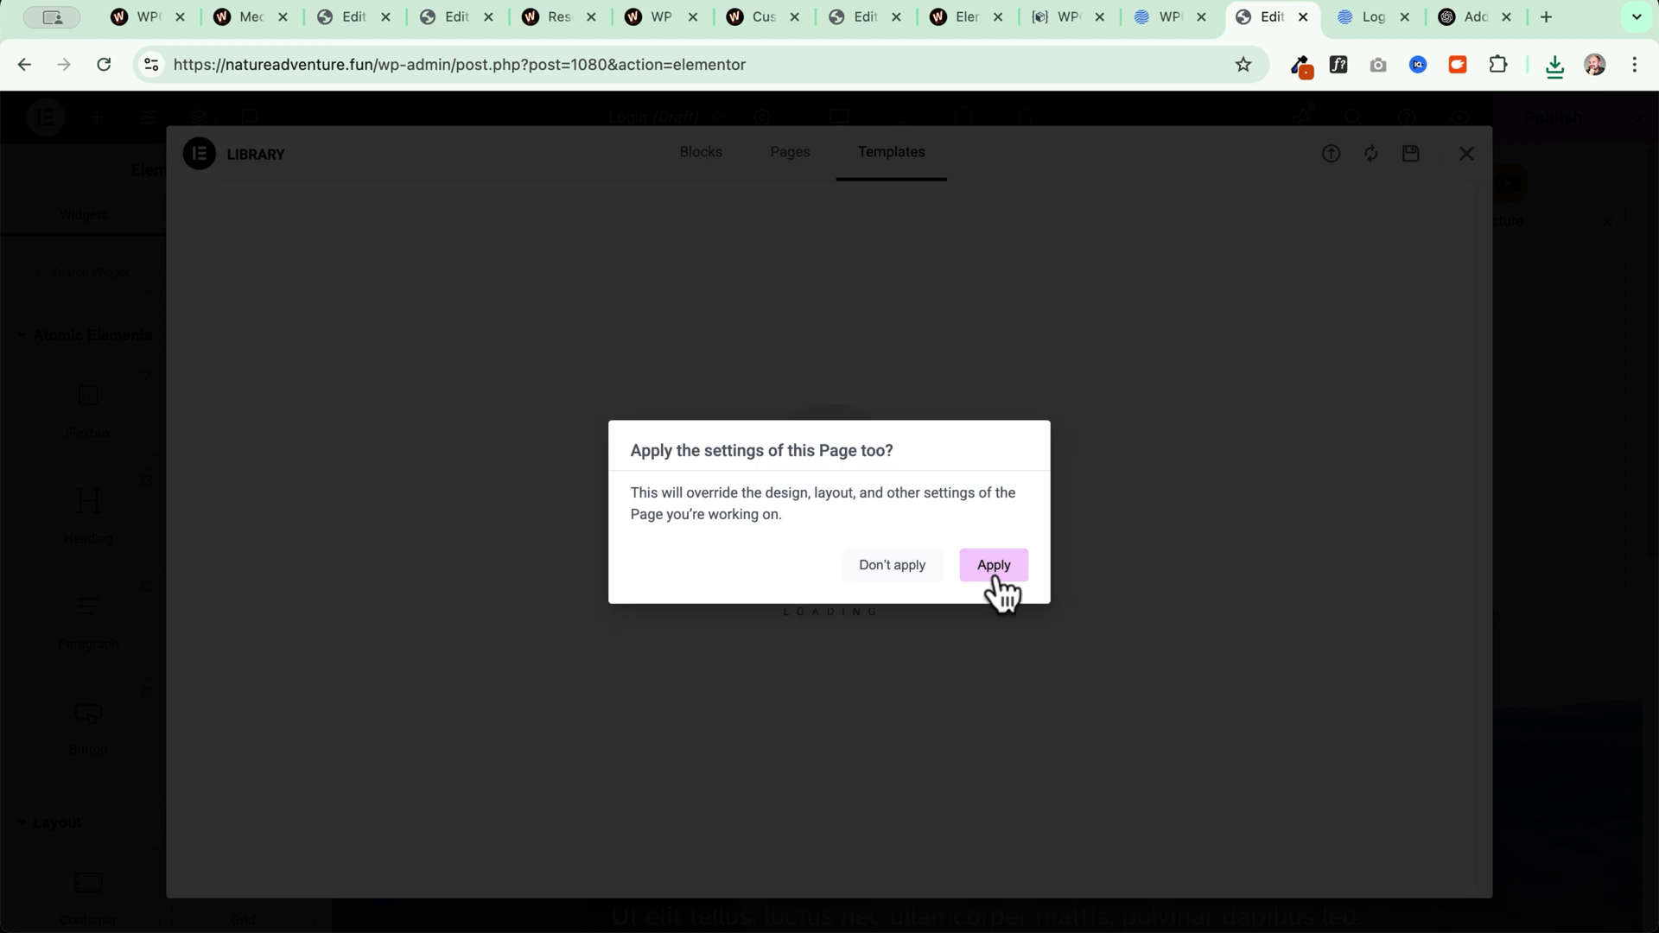
click(994, 570)
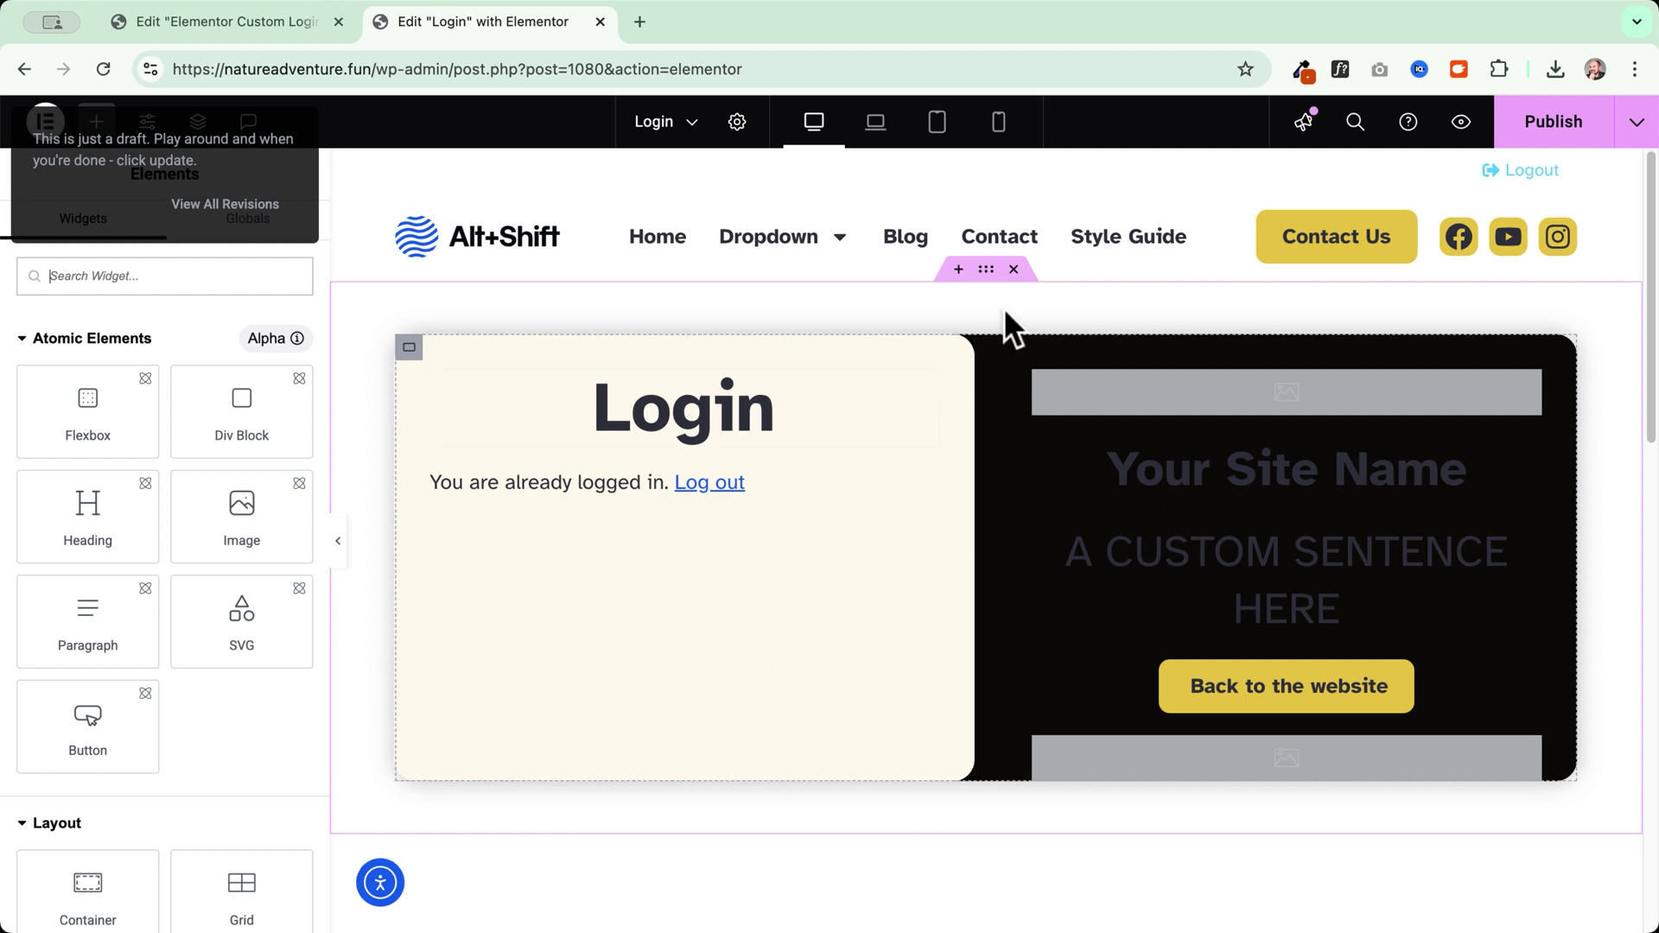
- Set the Login page's layout to Elementor Canvas in the page settings
click(736, 122)
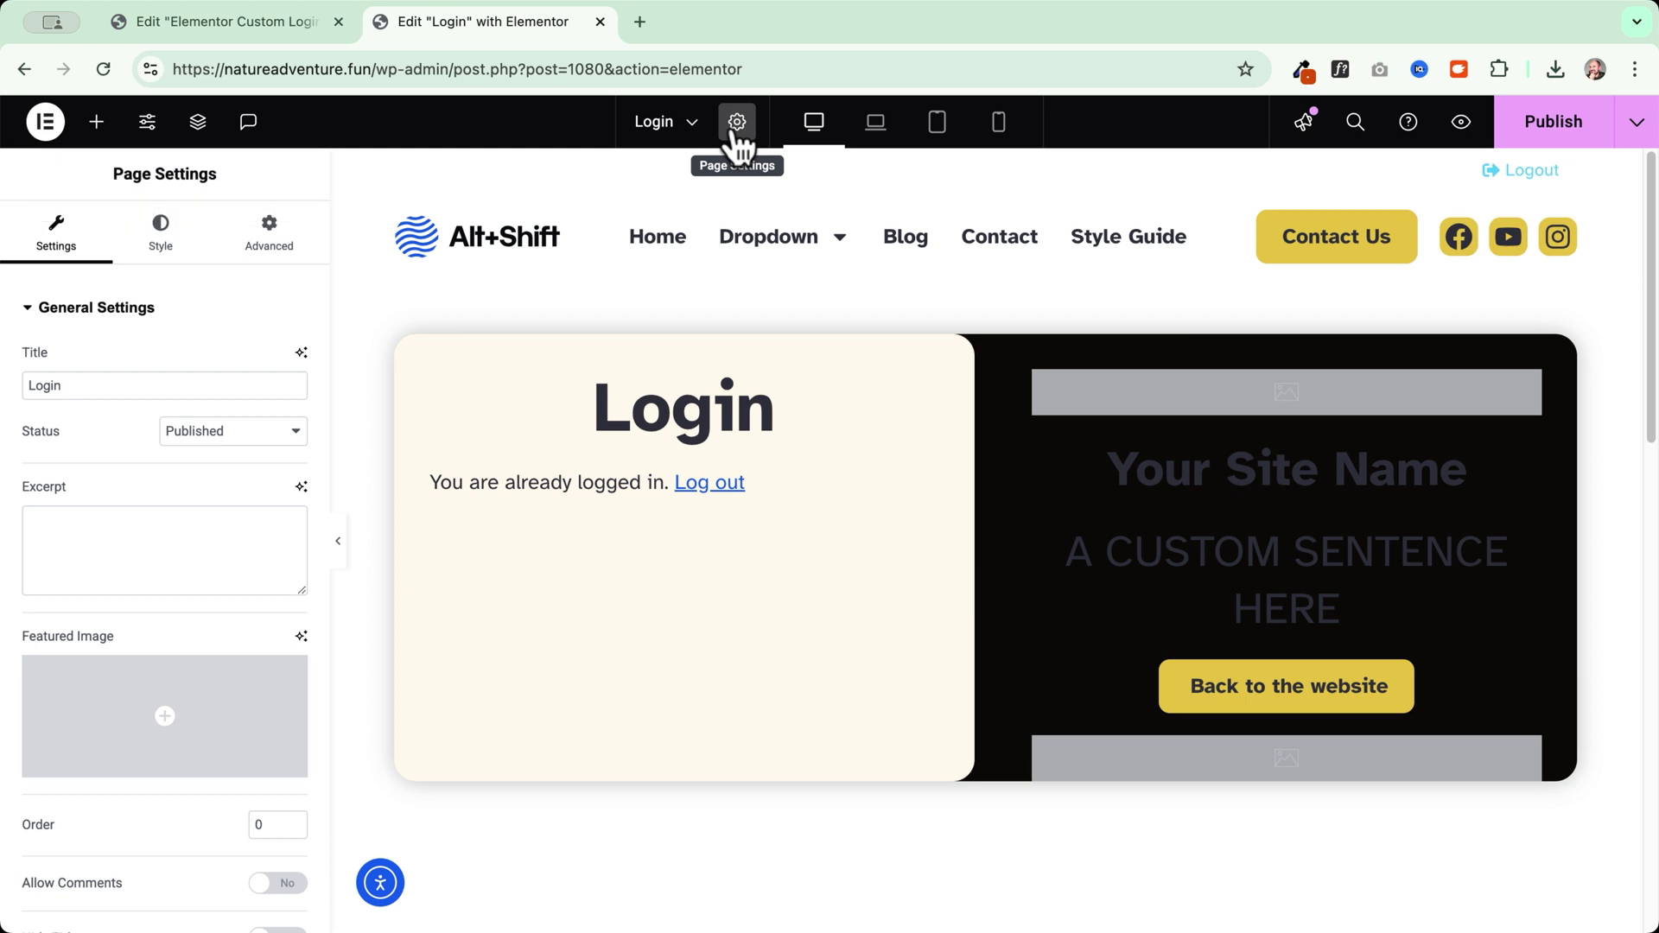
scroll(251, 740, down, 4)
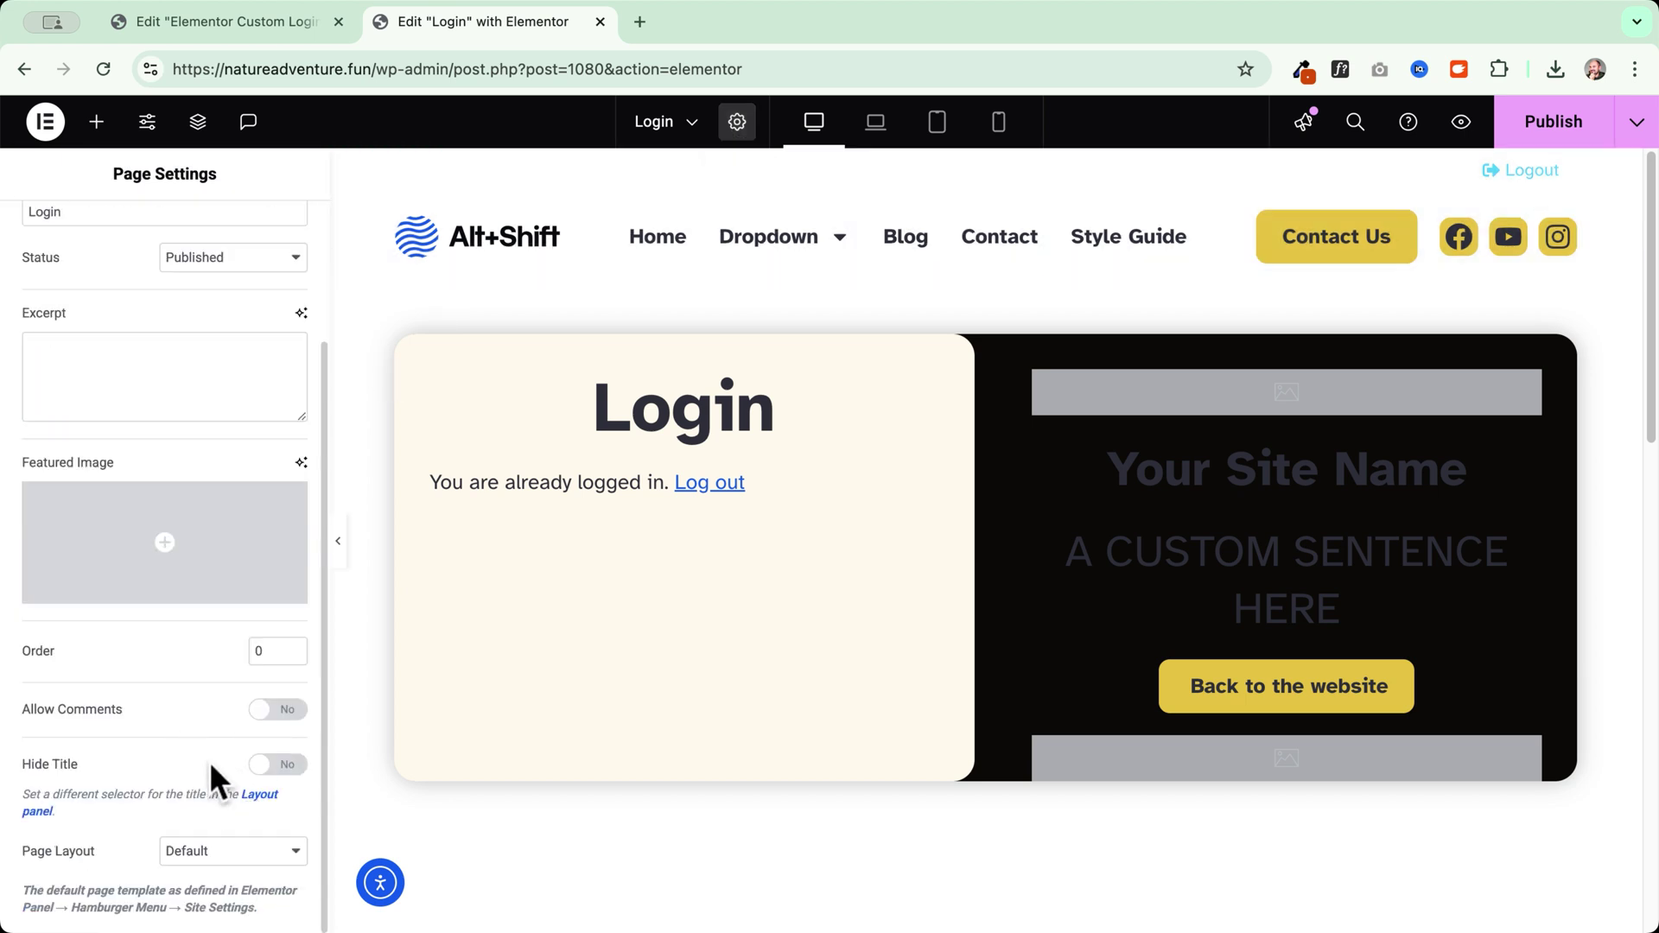
click(223, 850)
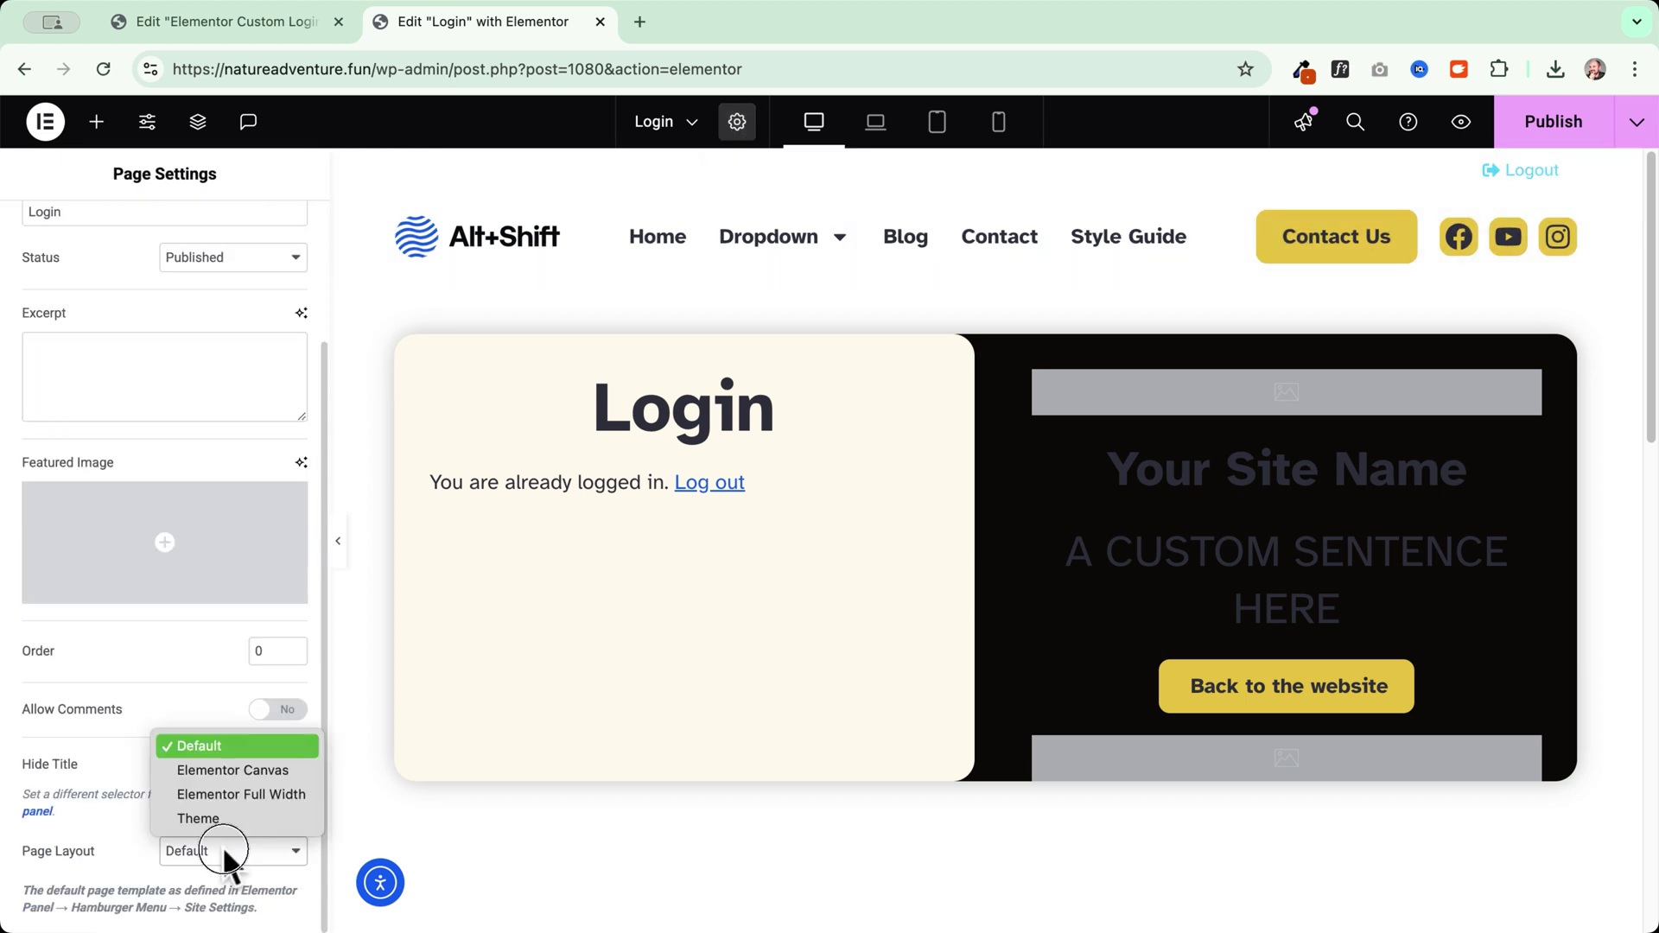
click(283, 770)
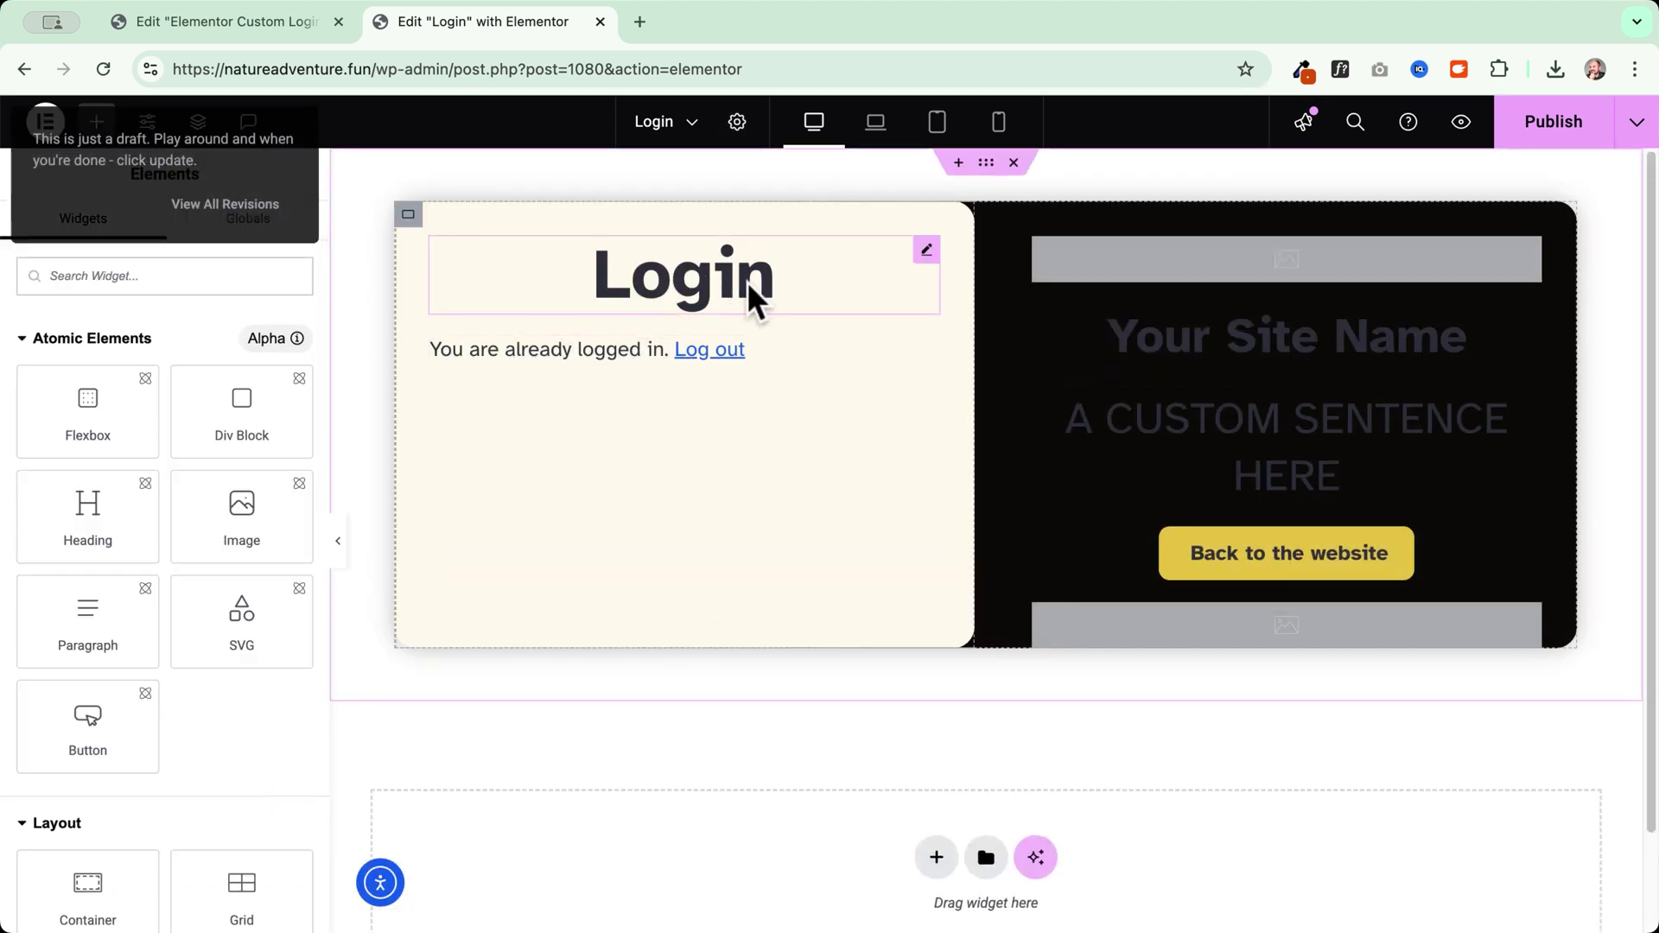
- Apply a smaller global typography style to the Login heading
click(807, 293)
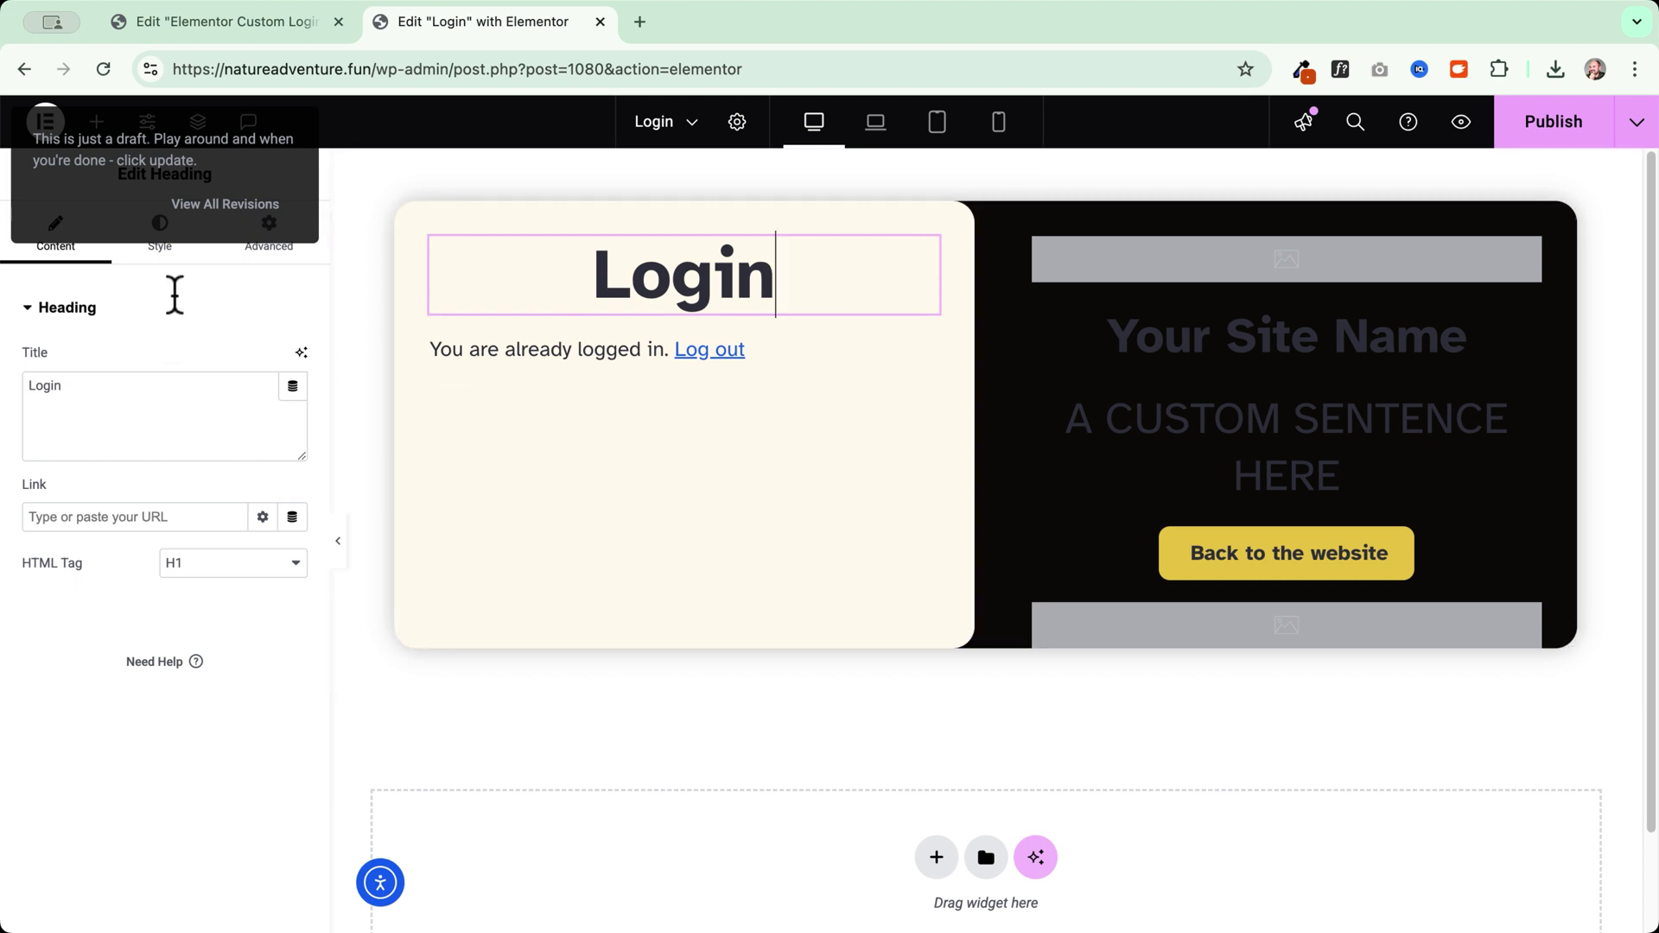
click(164, 253)
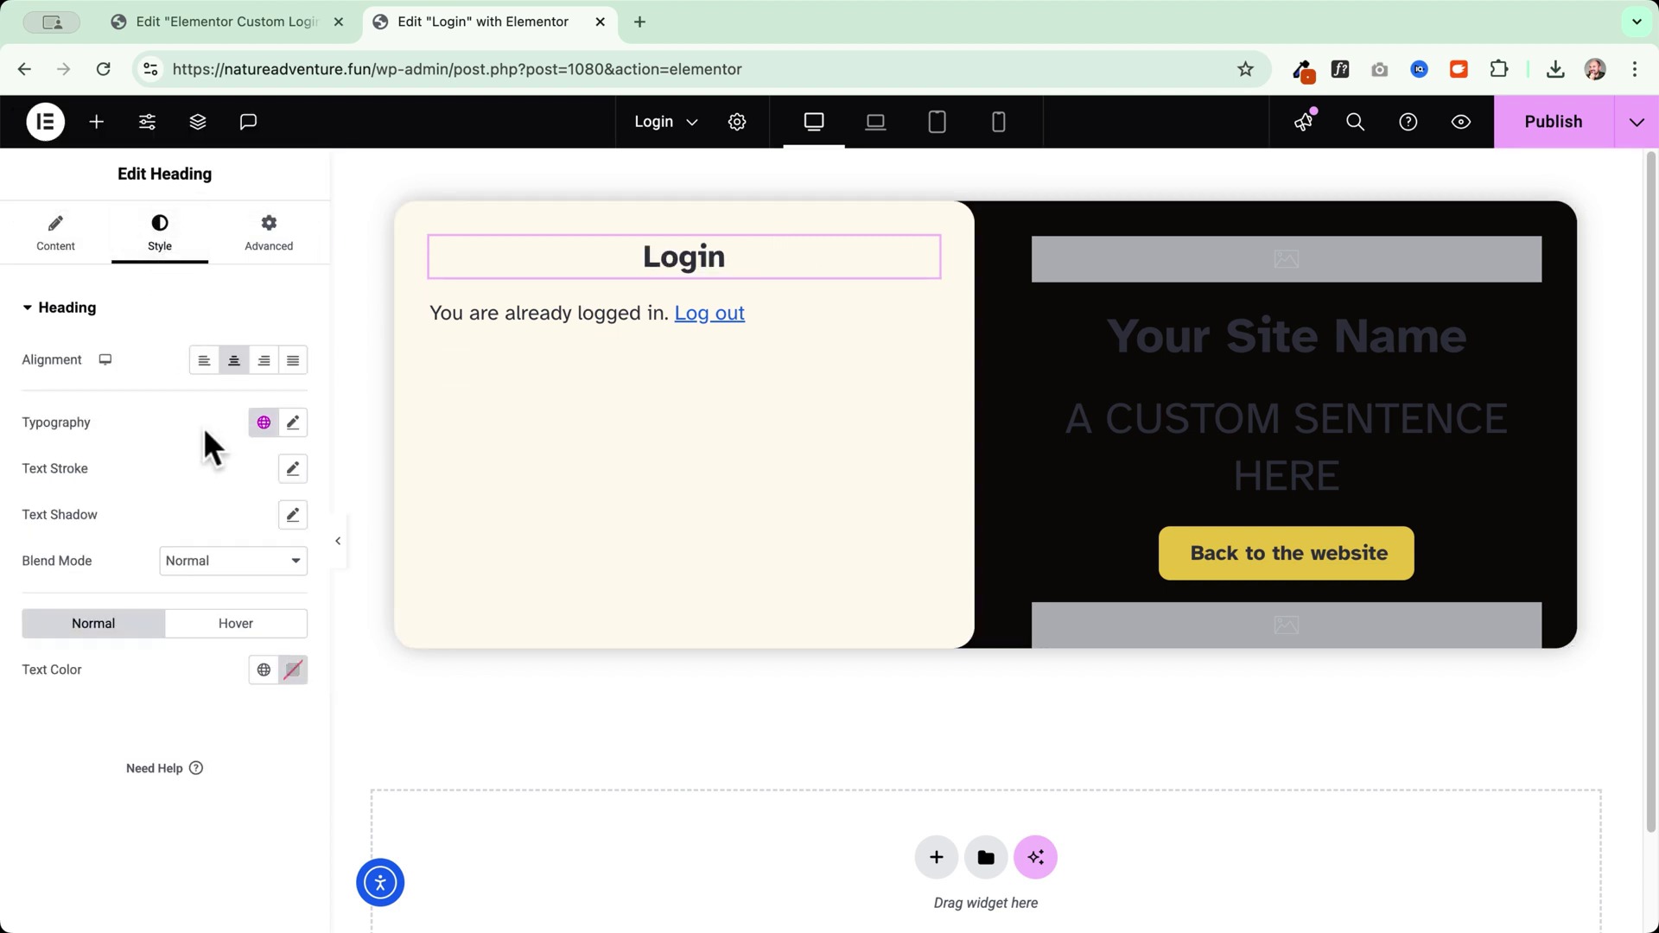
- Use the white Alt+Shift logo for the image above "Your Site Name" and increase its width
click(1345, 275)
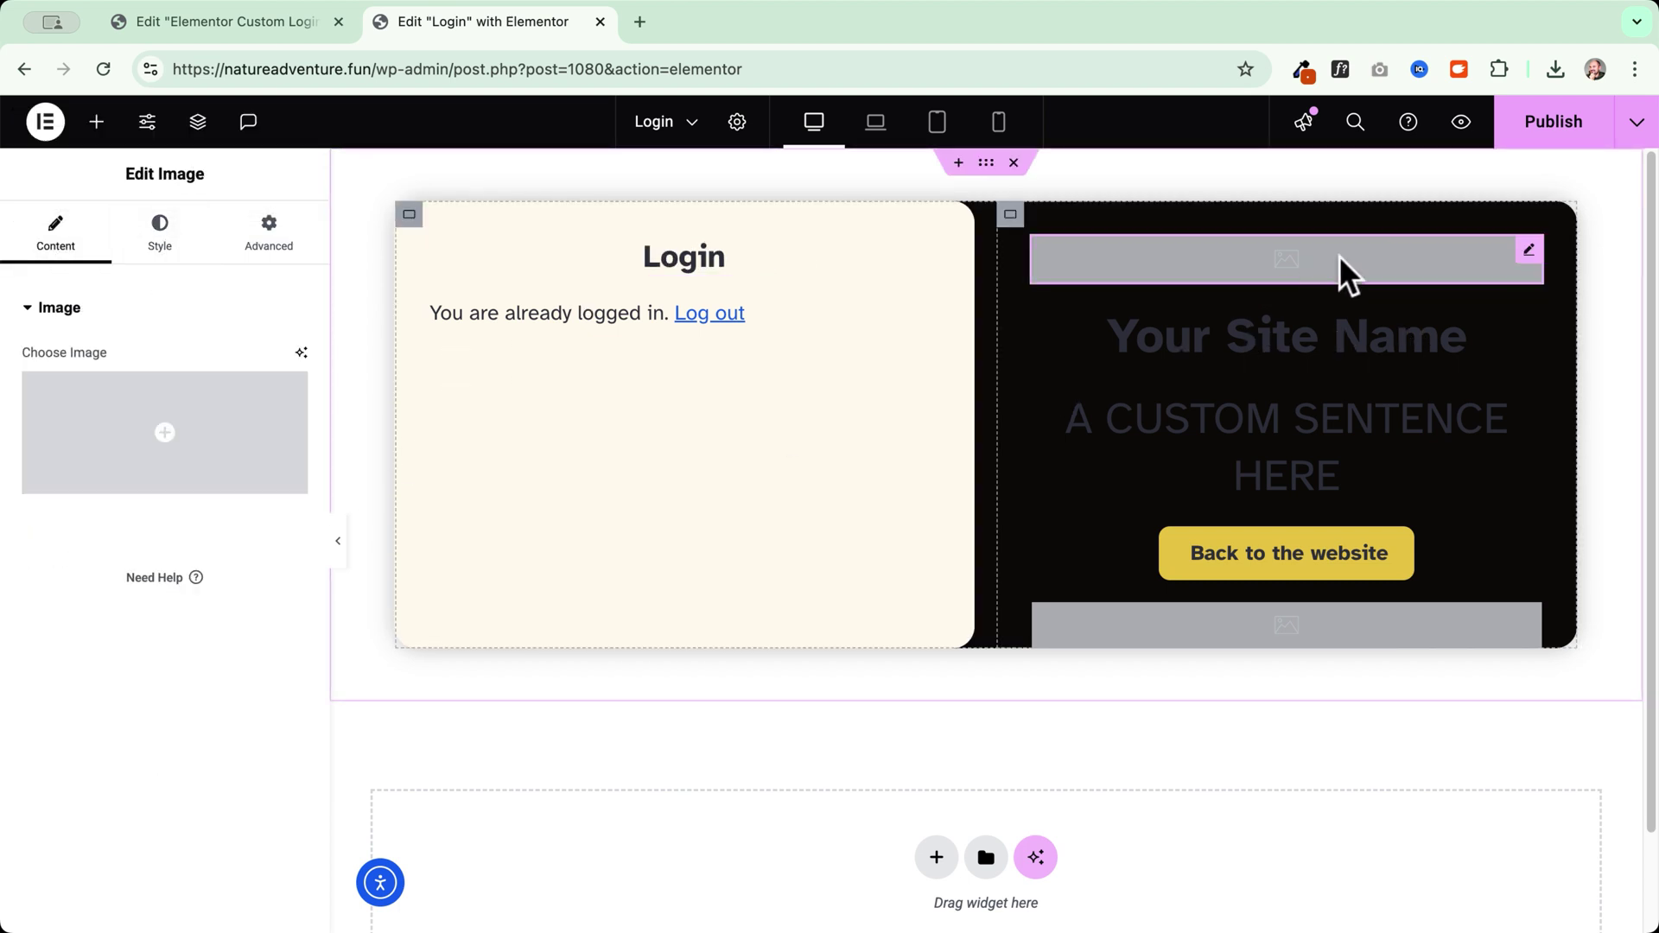
click(141, 414)
click(418, 204)
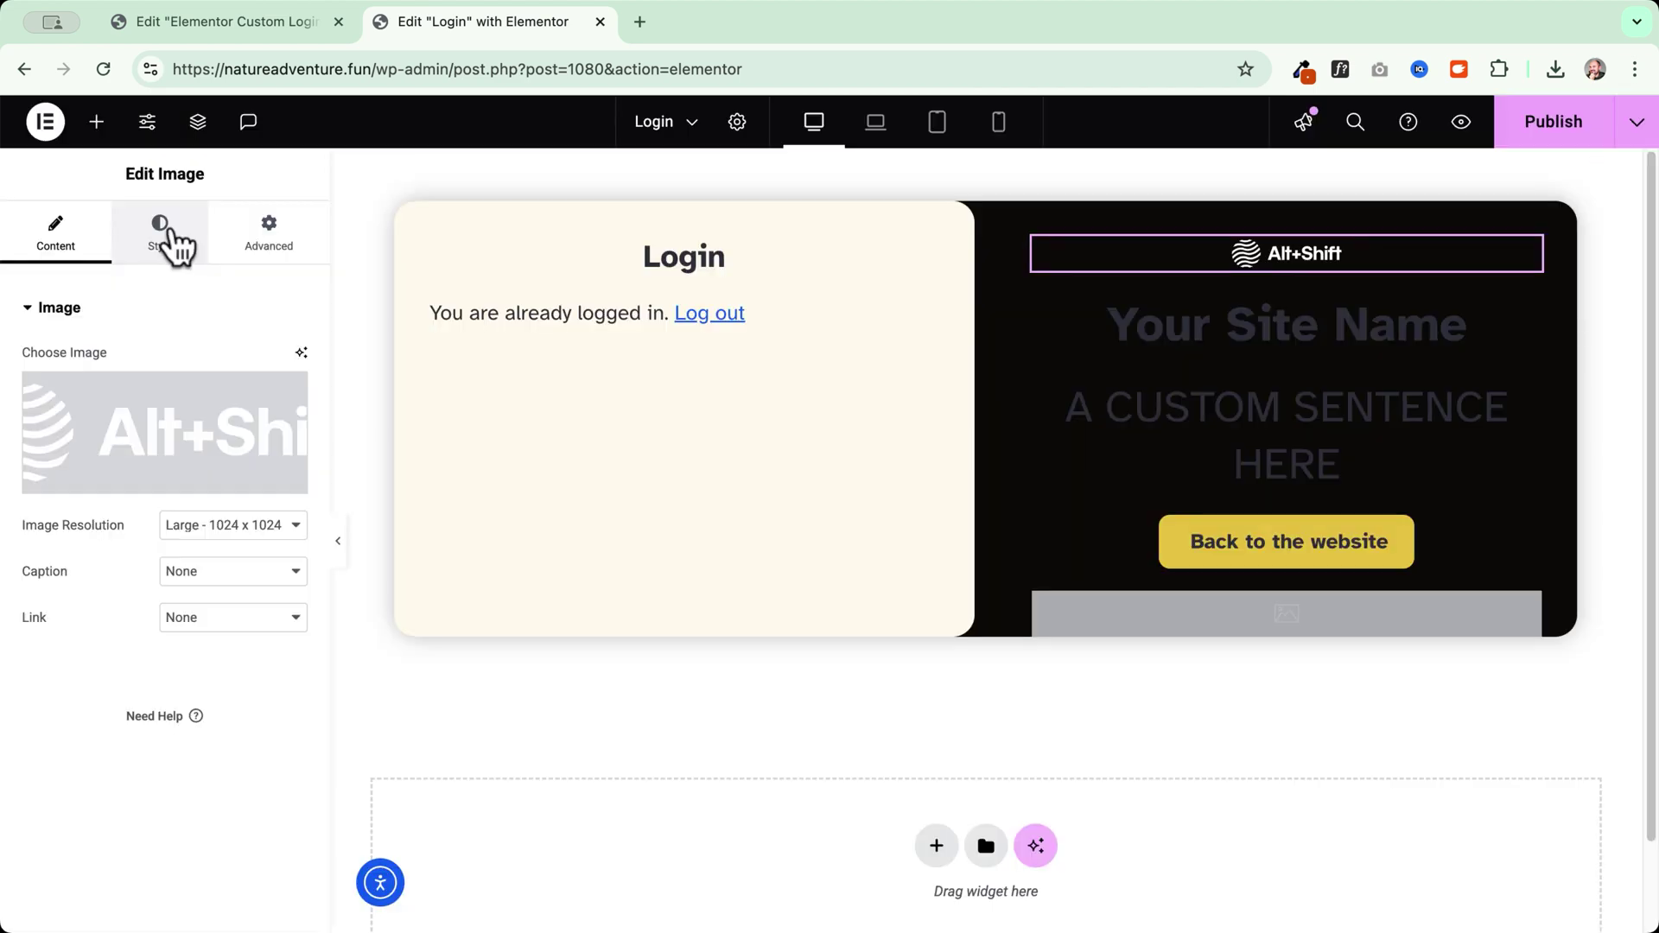
click(164, 232)
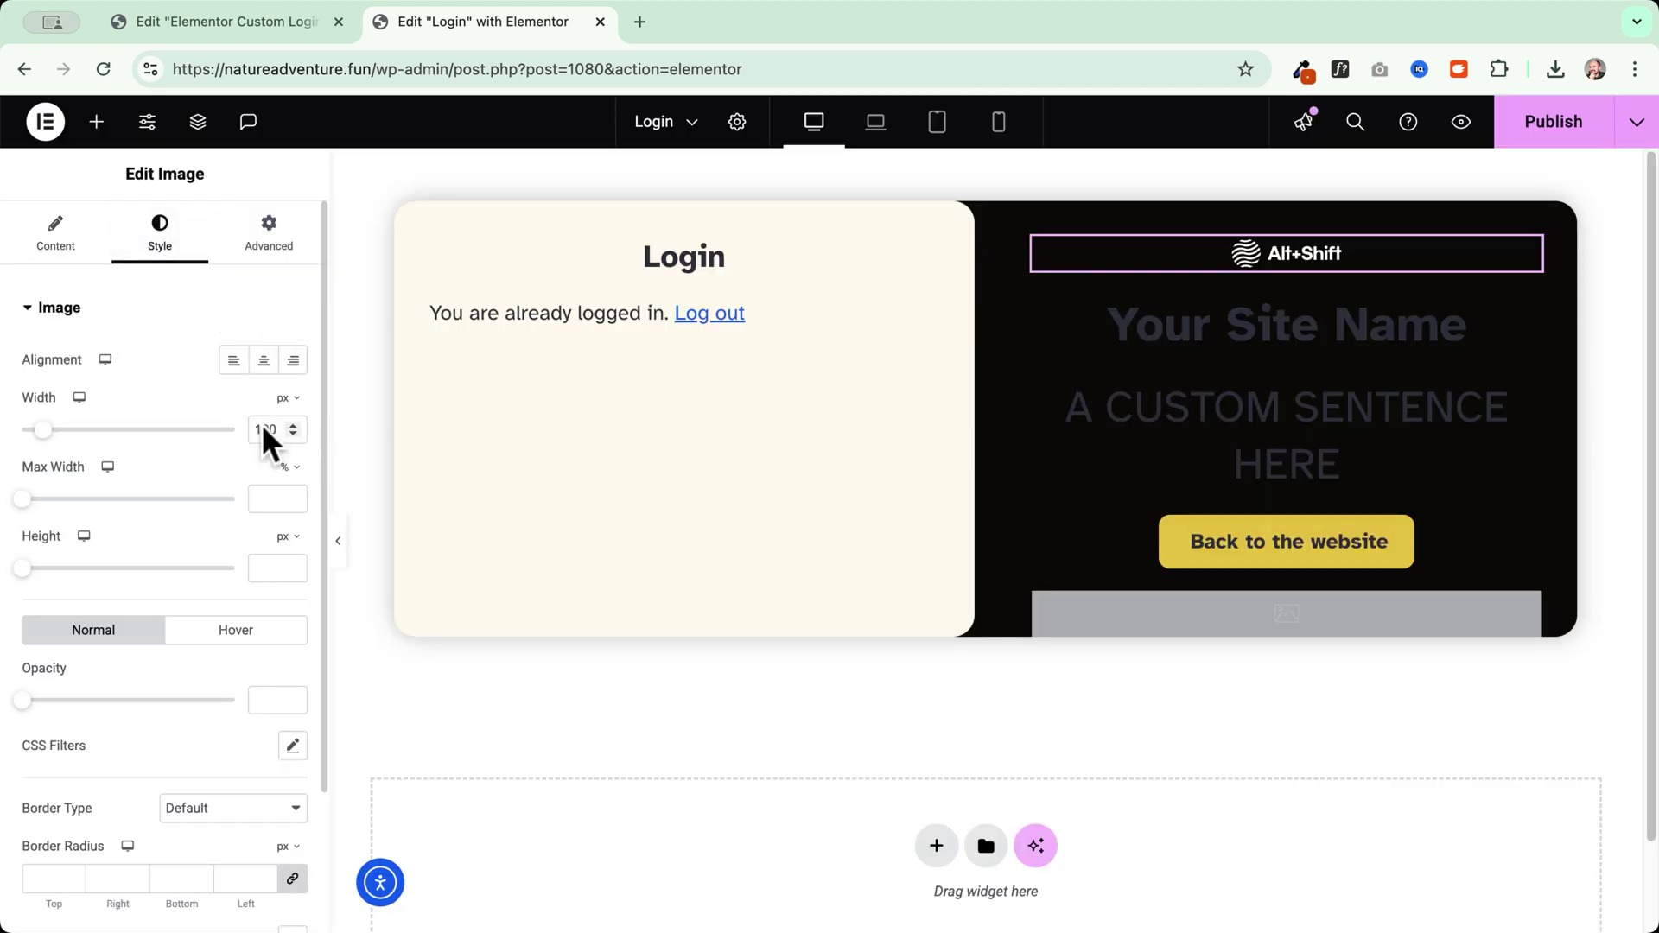
- Apply global typography and white text to the "Your Site Name" heading and the custom sentence below it
click(1086, 377)
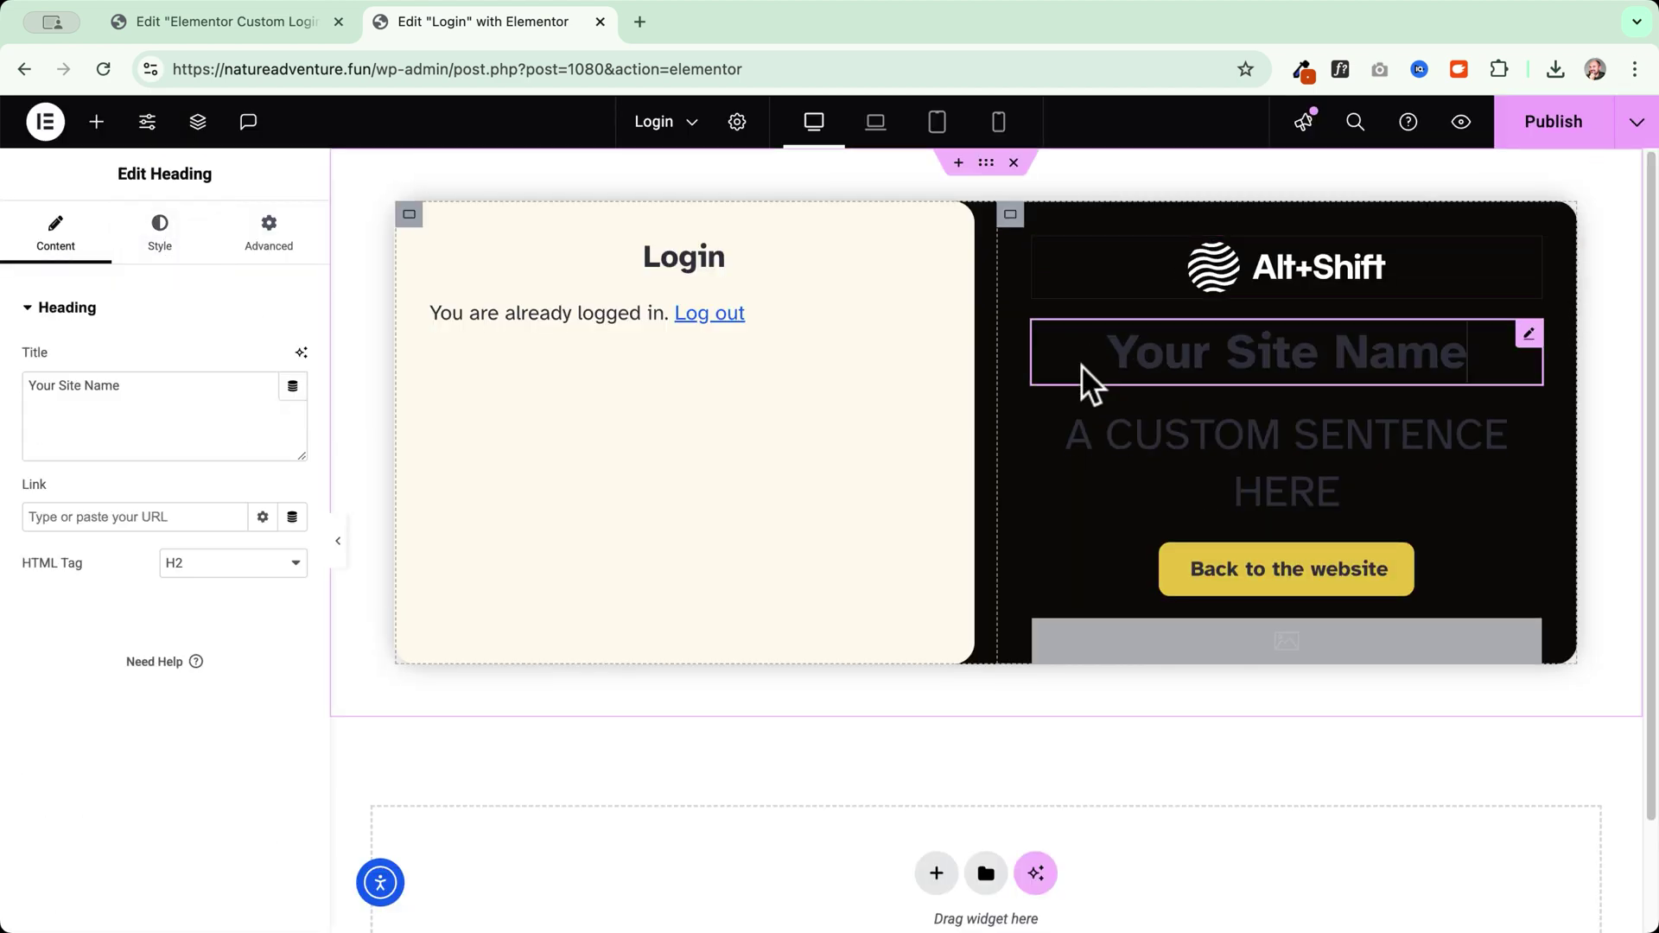
click(156, 248)
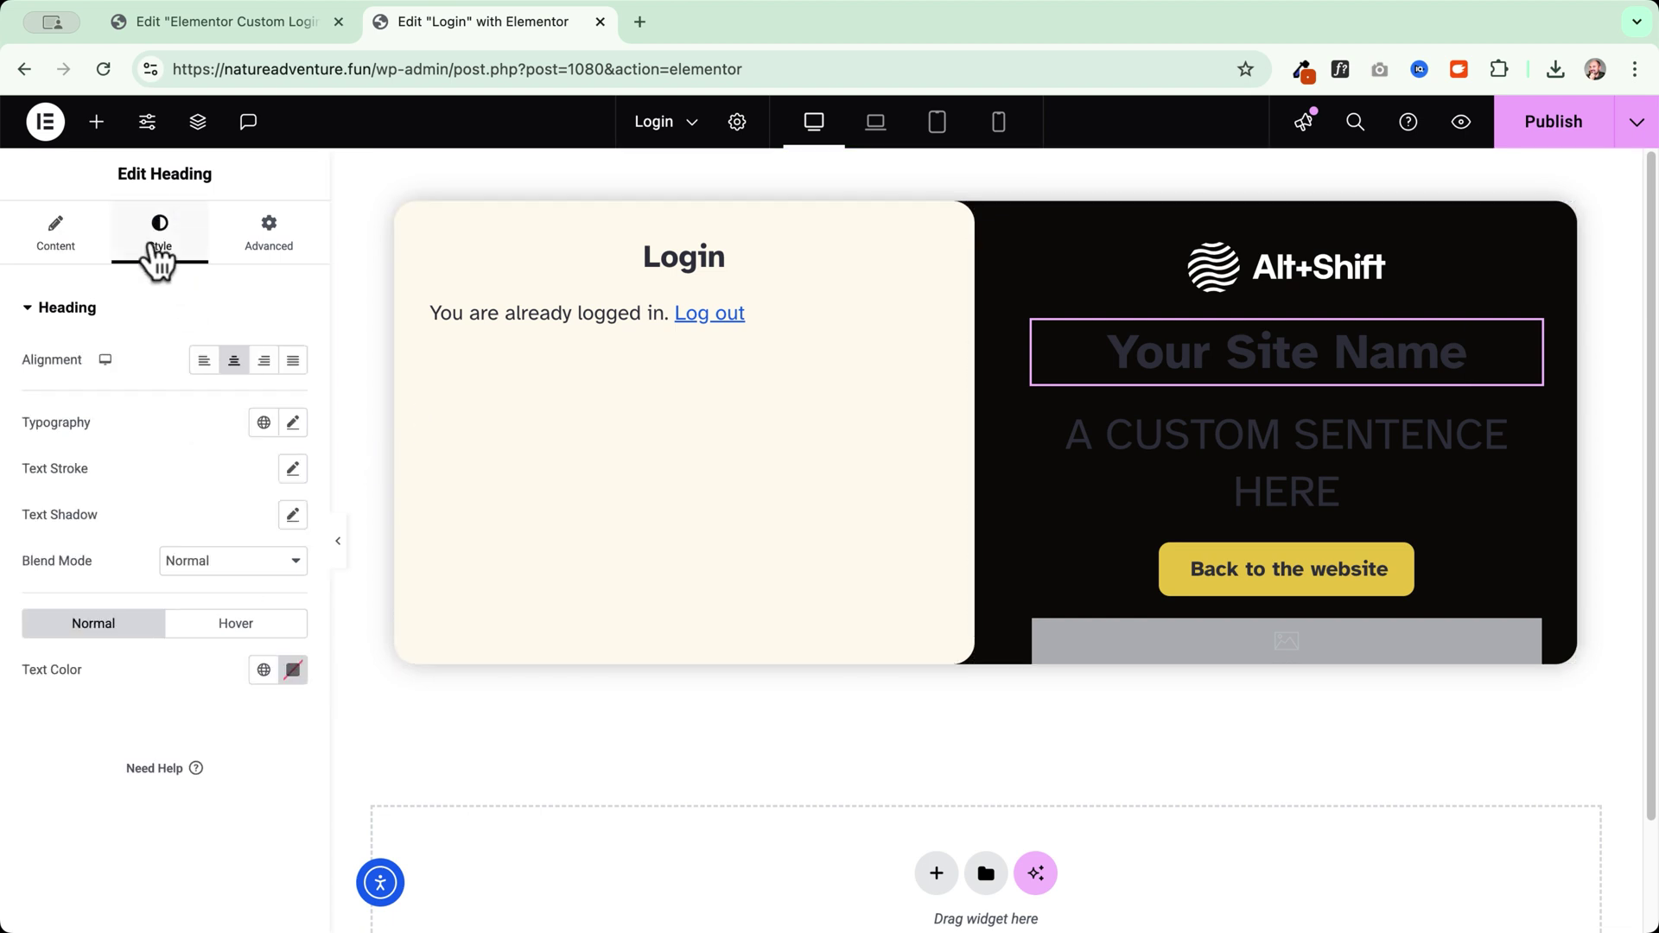
click(264, 422)
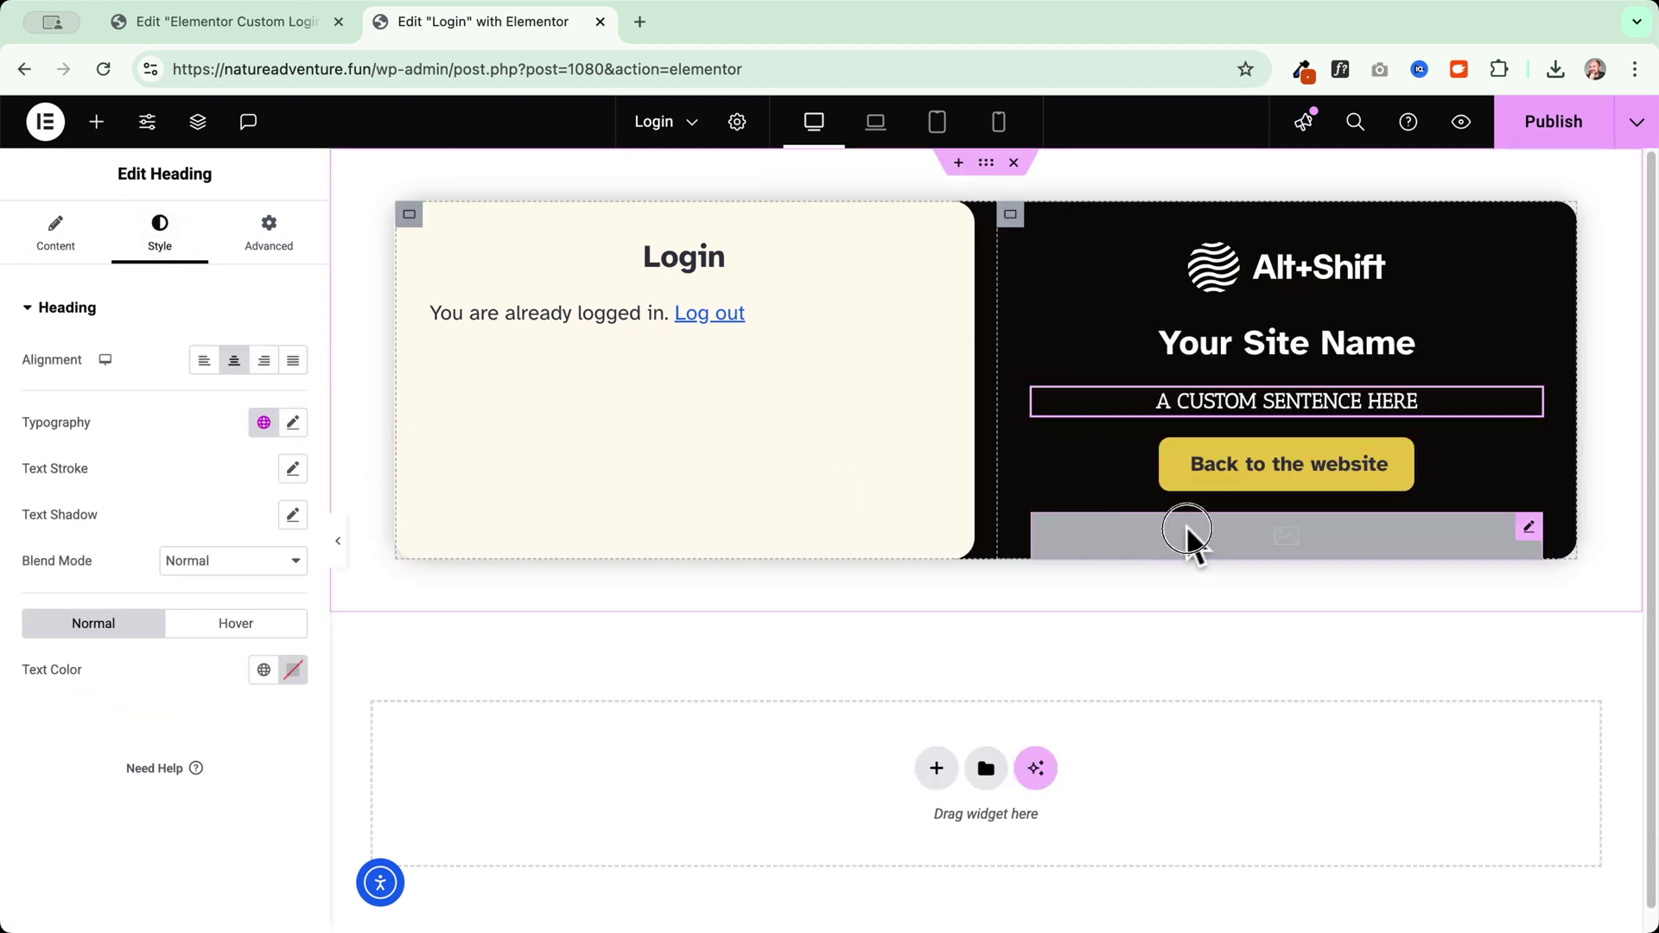
- Place the jumping man photo in the image below the "Back to the website" button and set its bottom margin to -46 px
click(1186, 526)
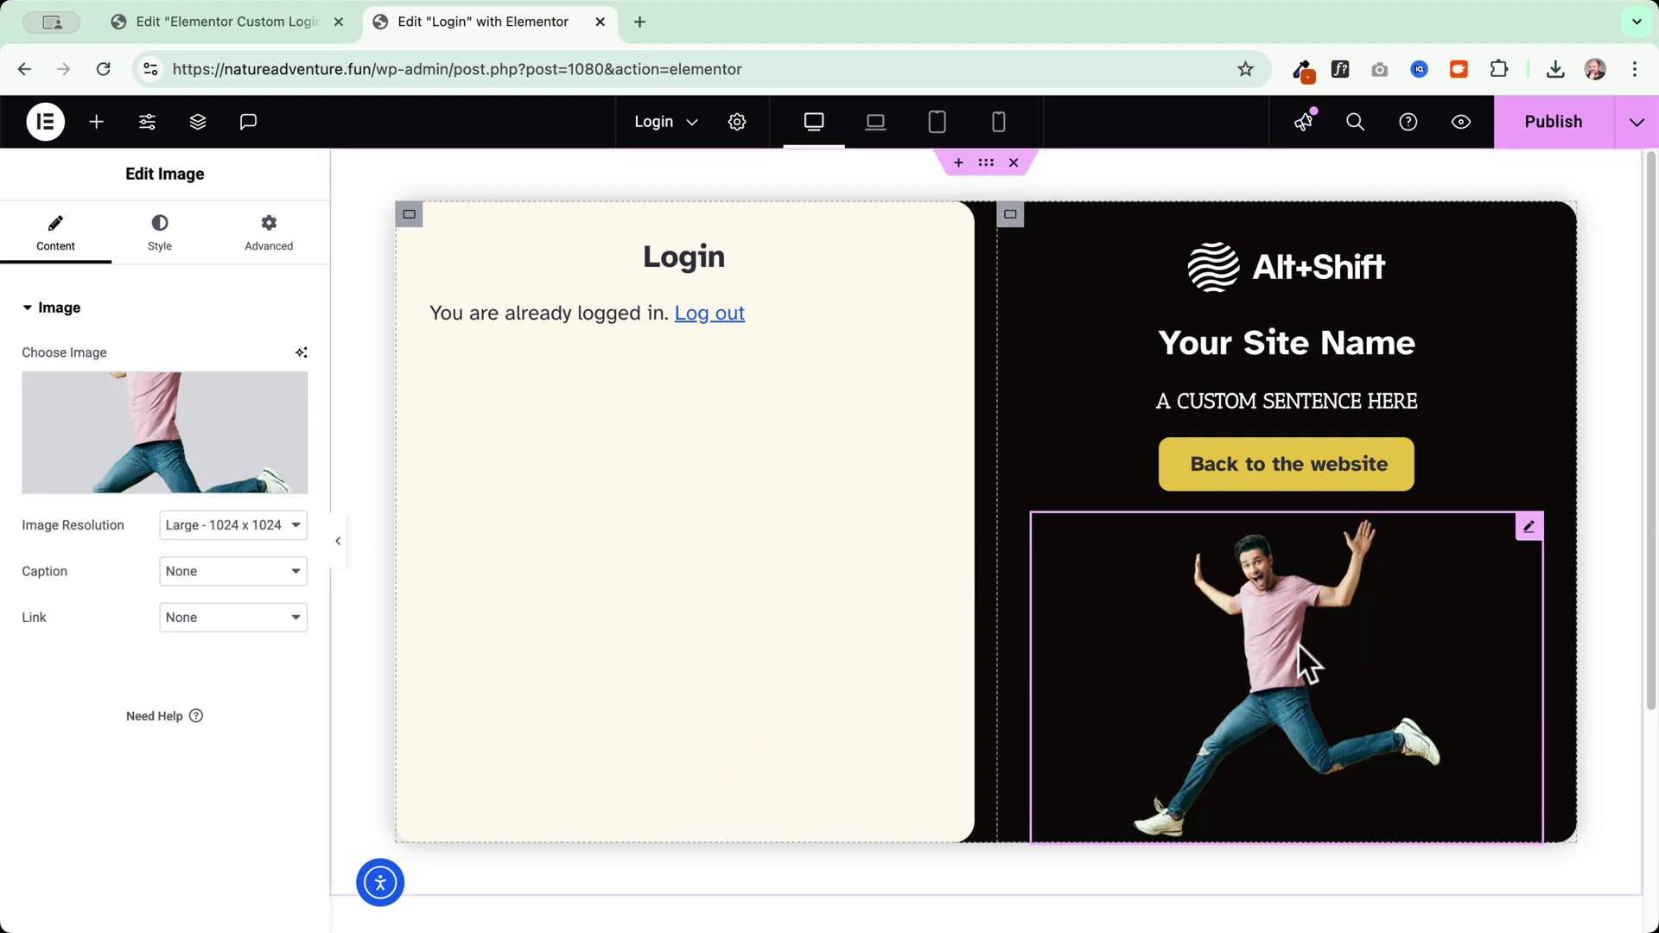
click(269, 231)
click(292, 383)
click(164, 380)
text(-46)
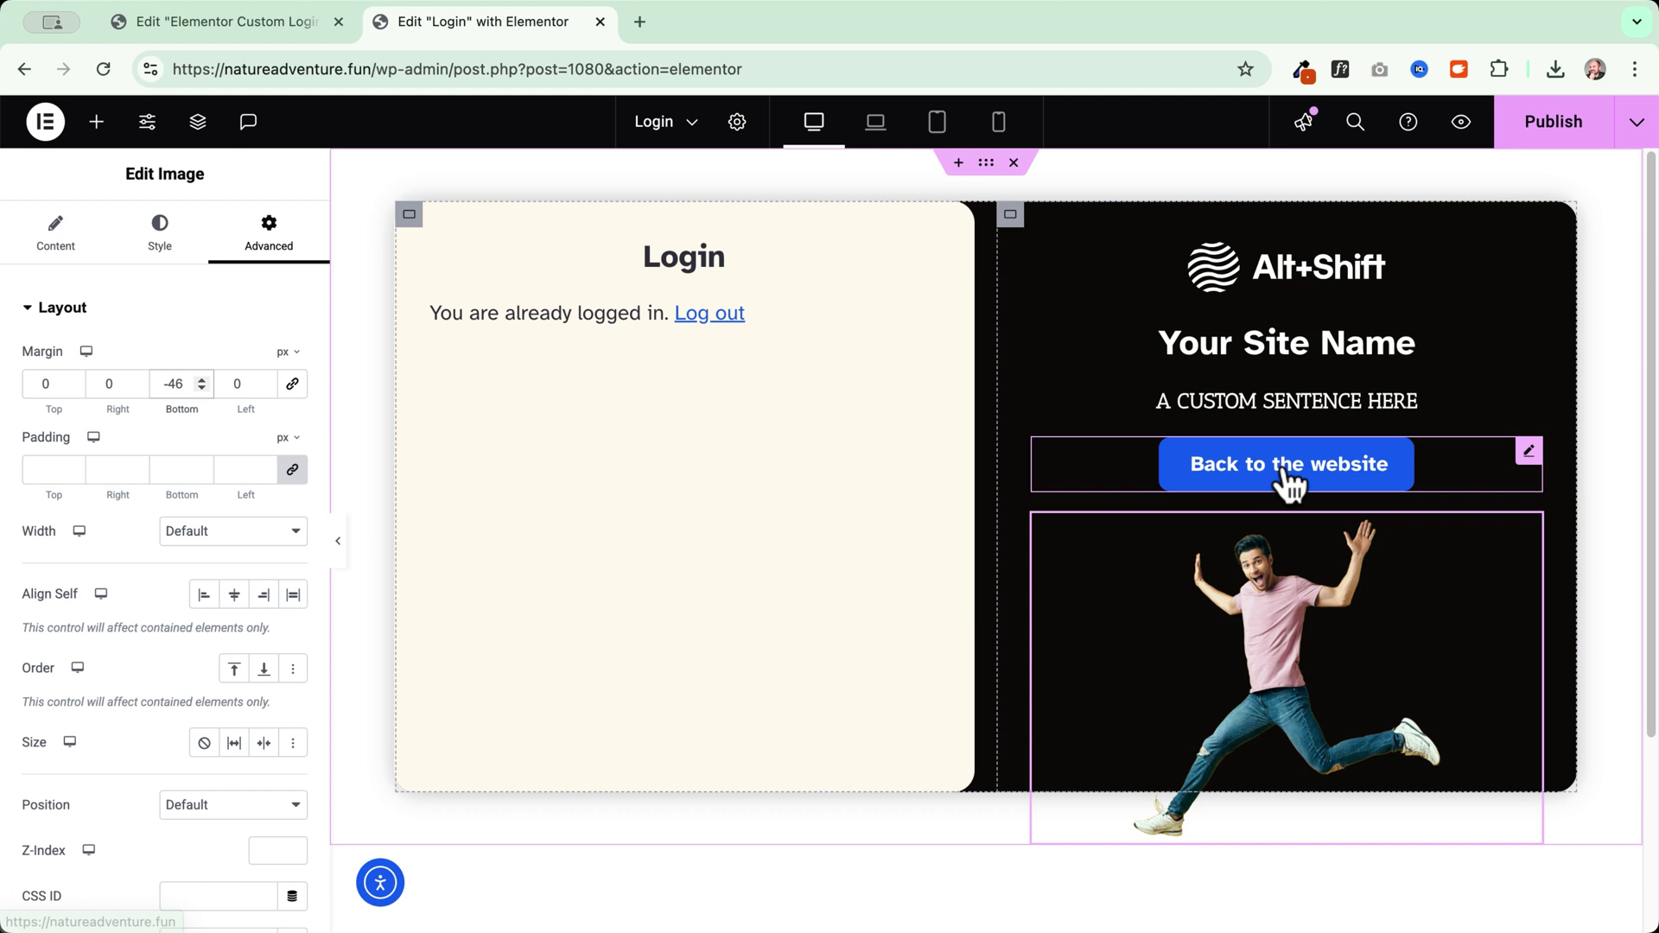
- Open the live Login page from the editor to check the finished design
click(1102, 480)
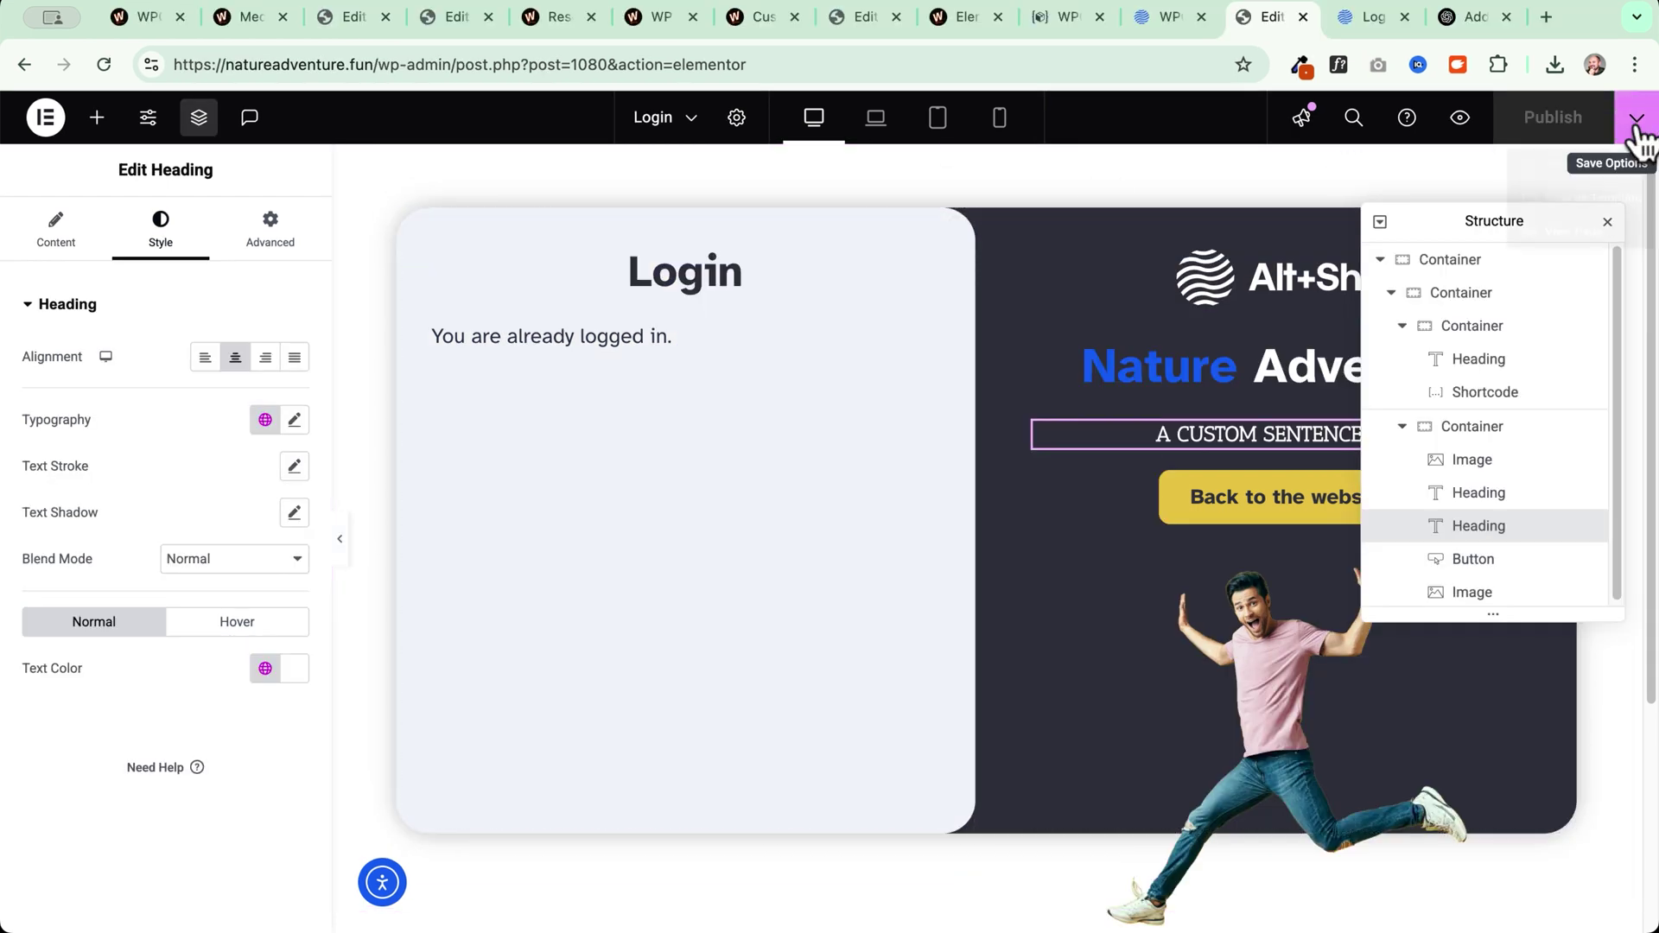
click(1634, 130)
right_click(1531, 287)
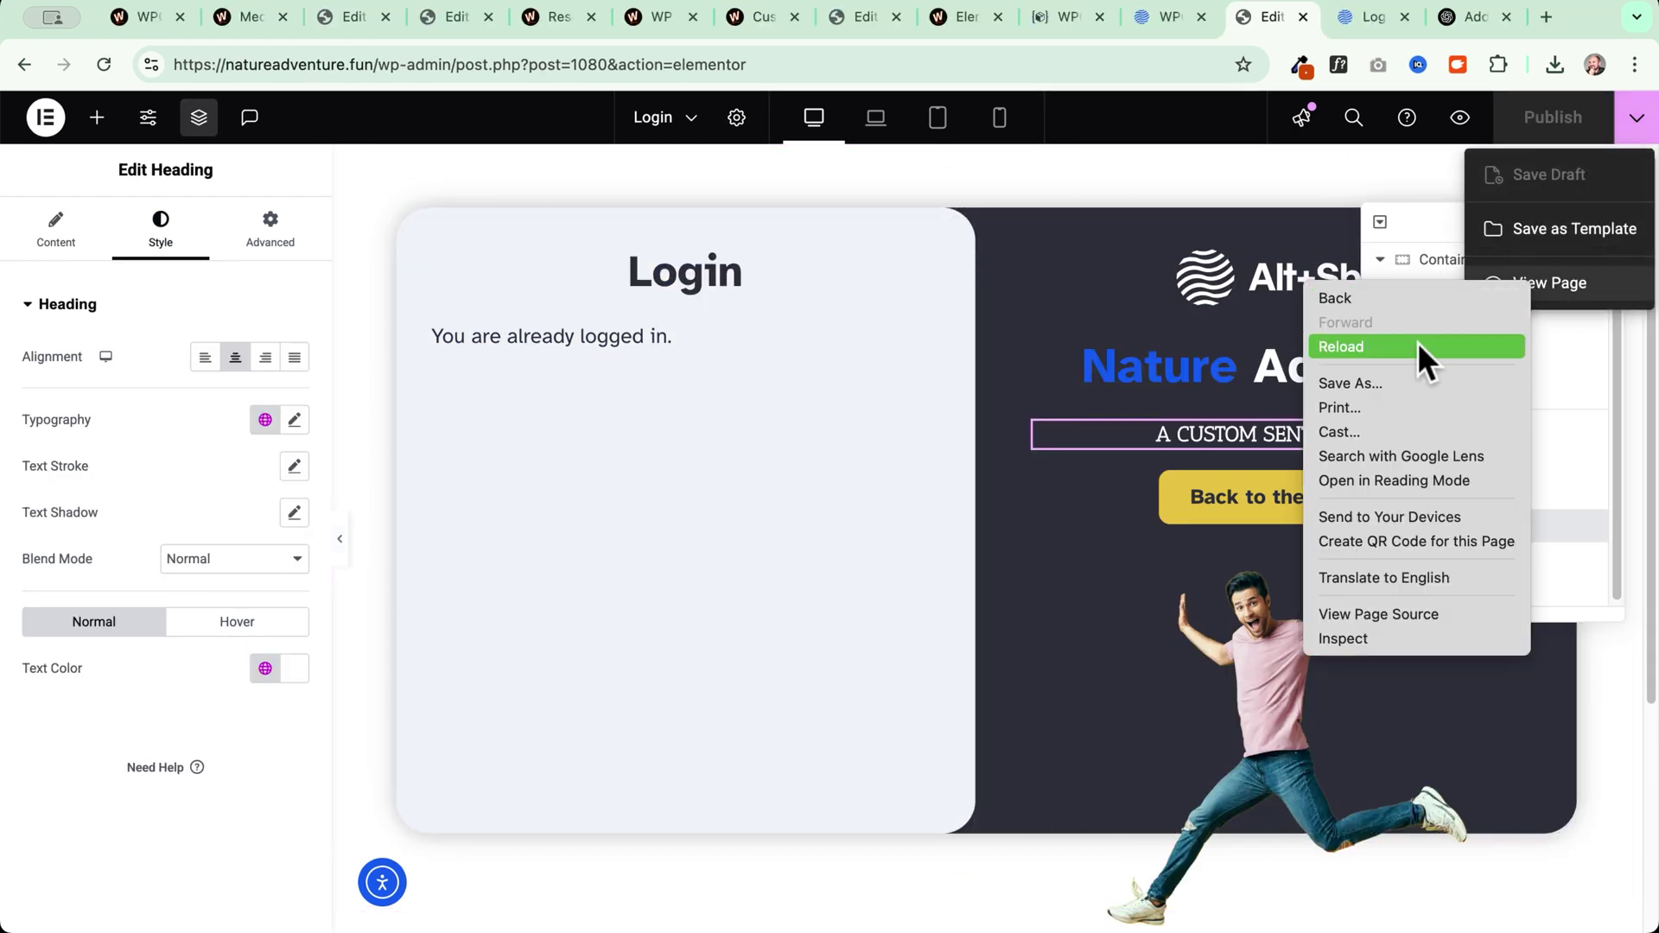
key(Escape)
click(1542, 285)
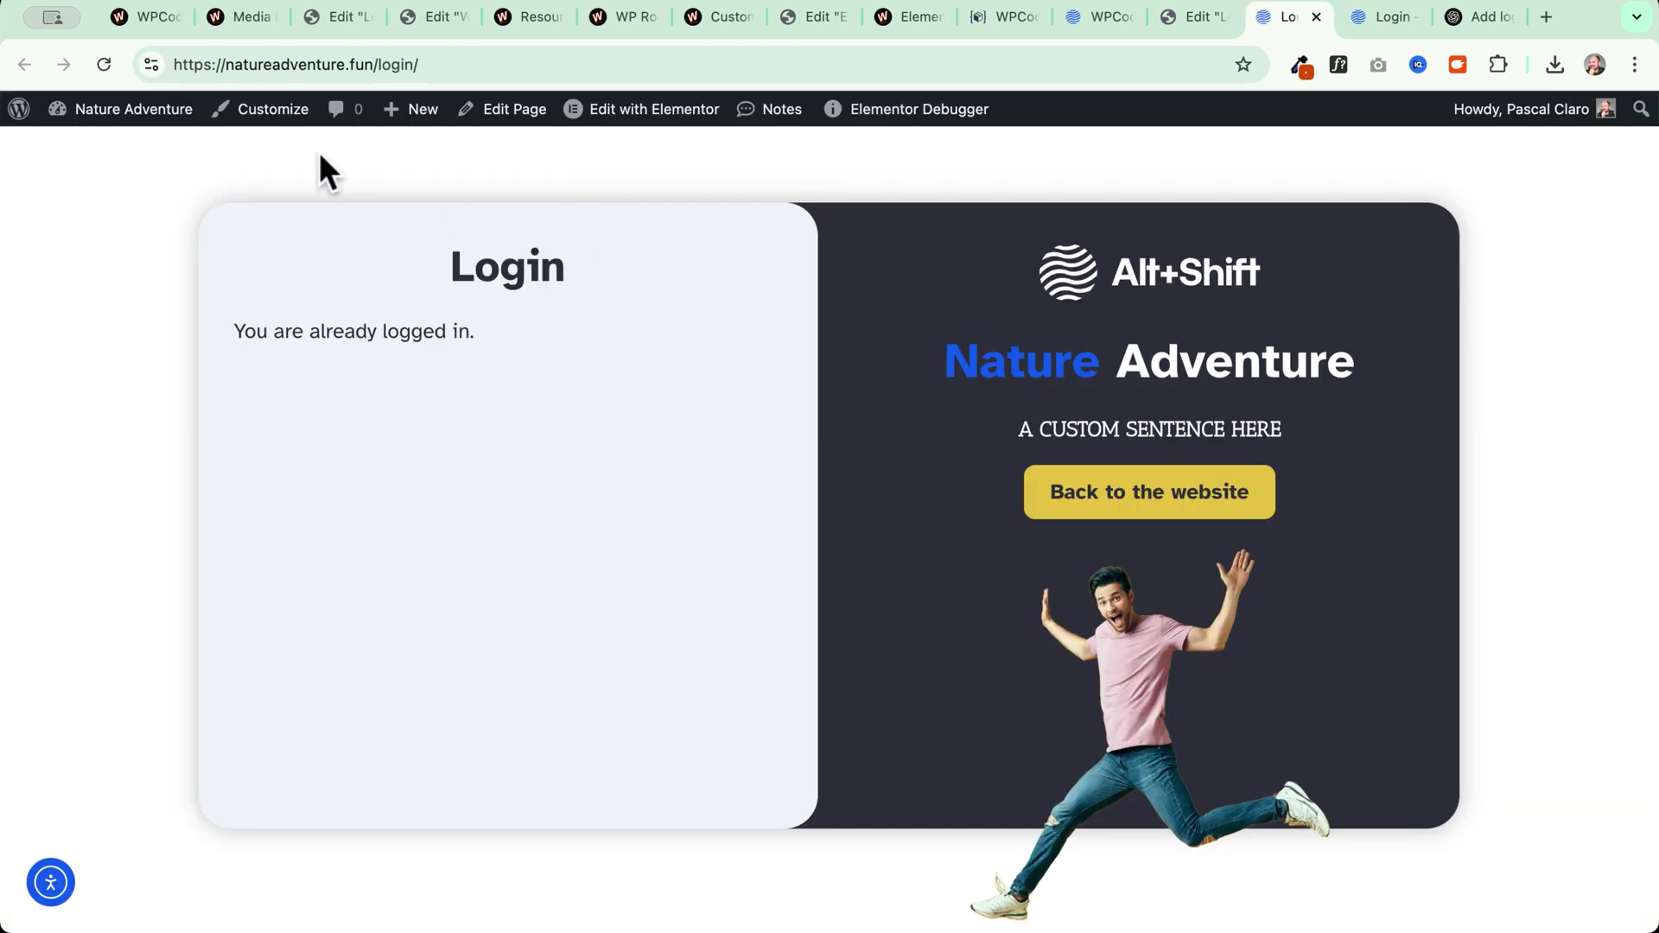
- Open the natureadventure.fun/login/ page in an incognito window and submit the login form
click(488, 53)
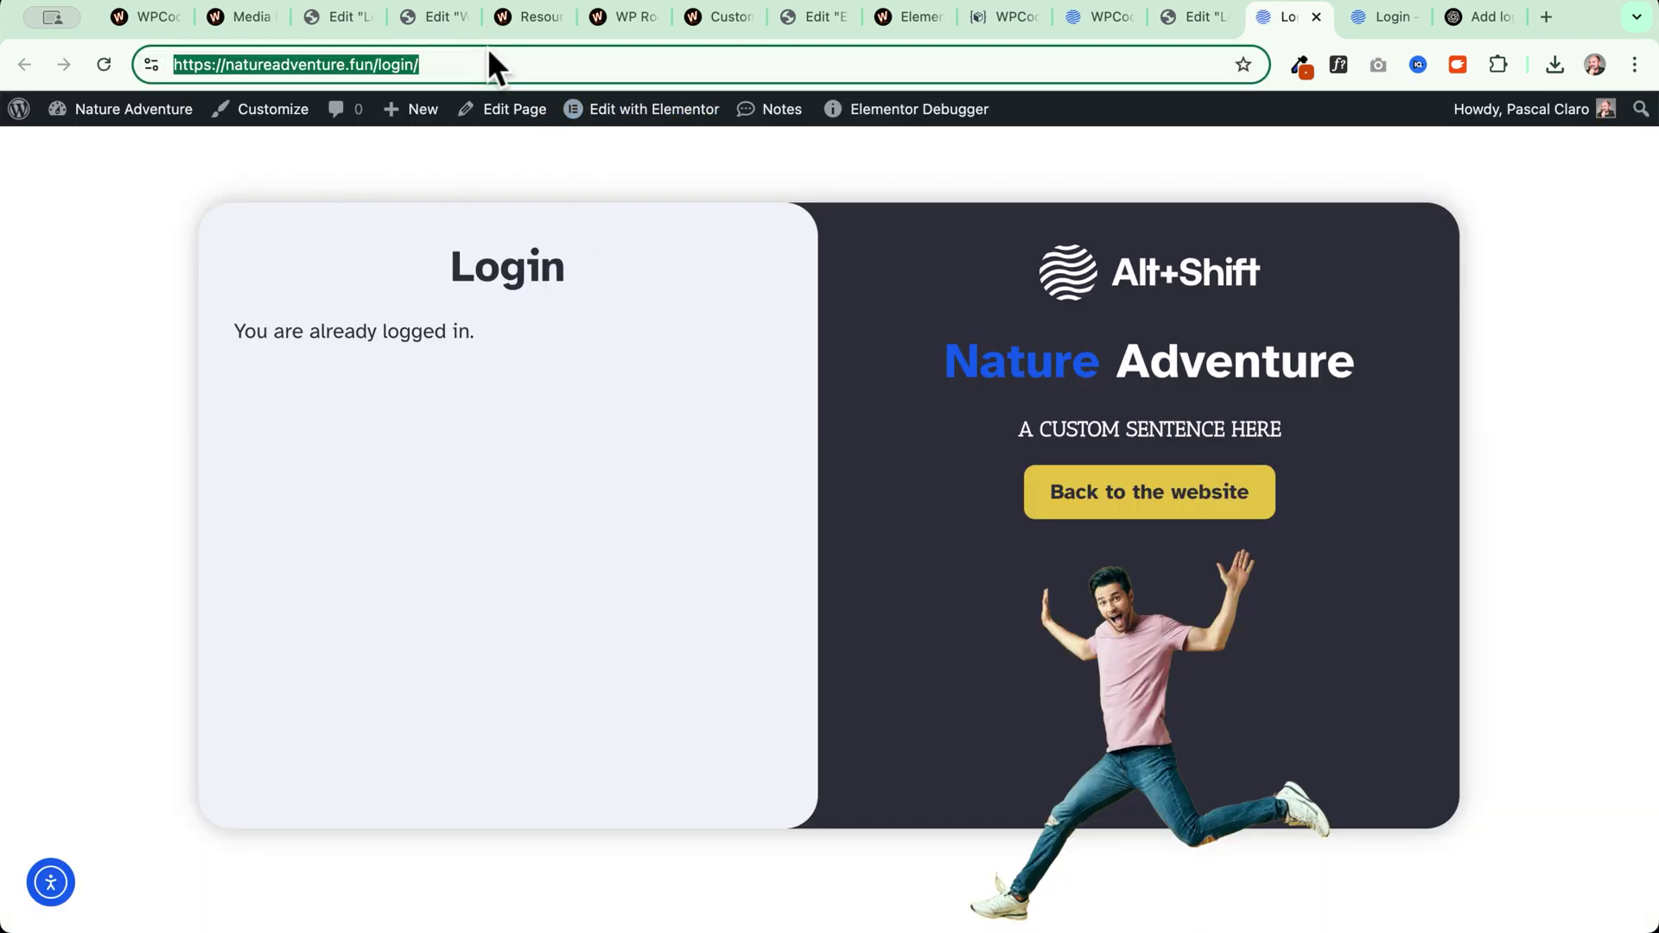
click(1634, 65)
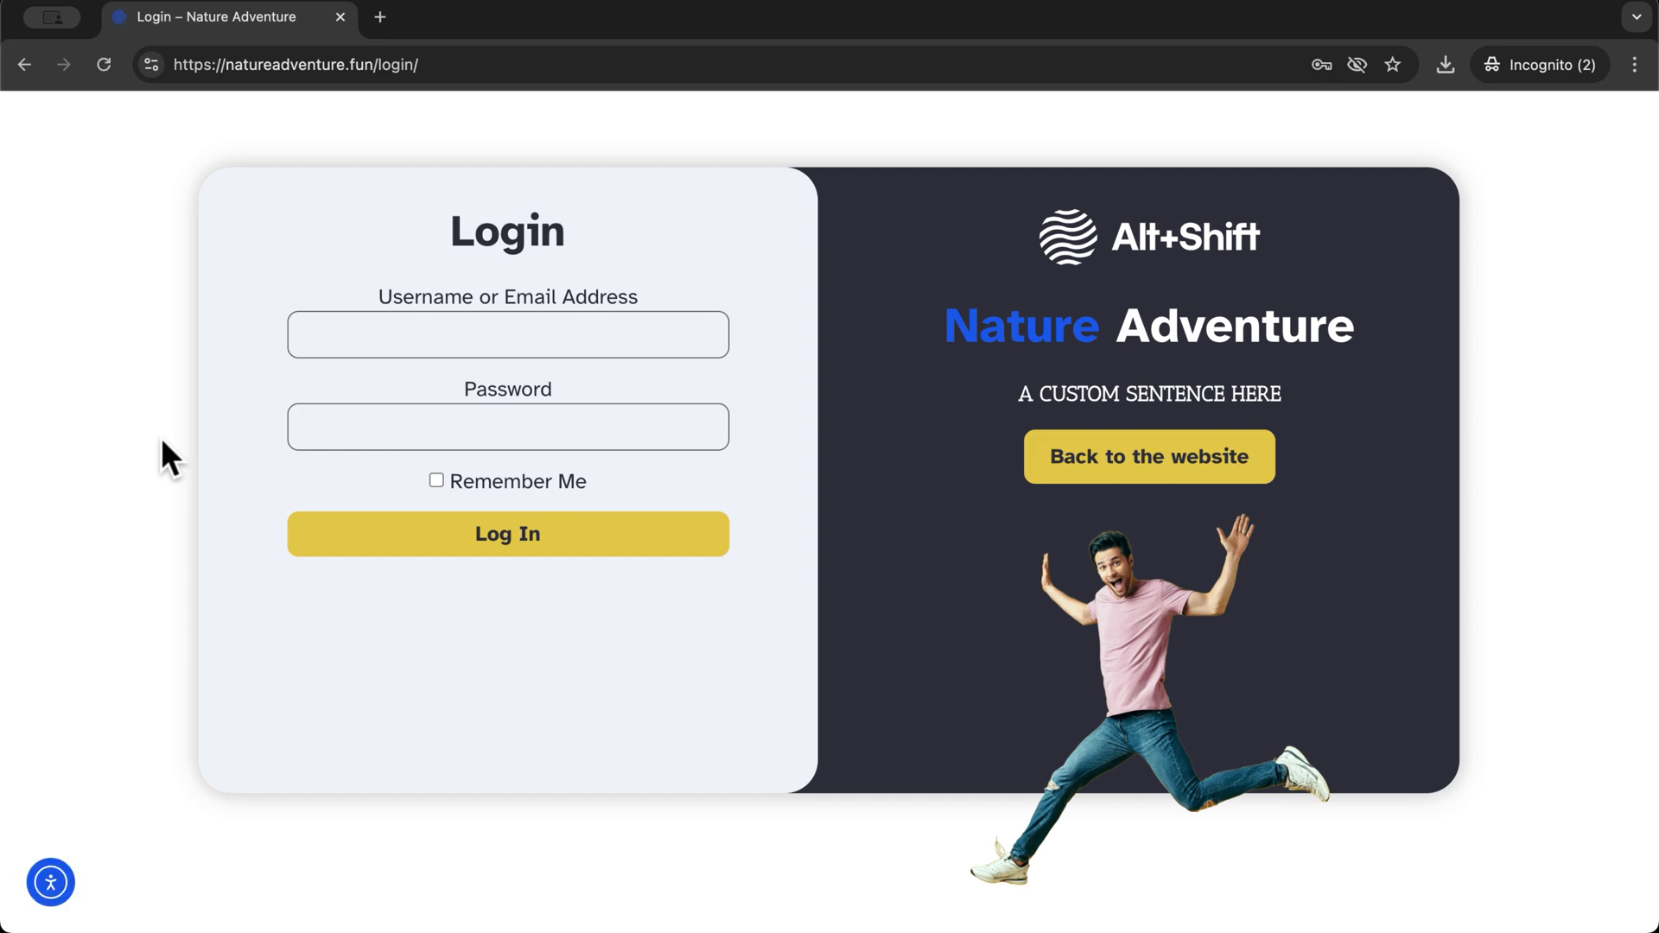
click(510, 538)
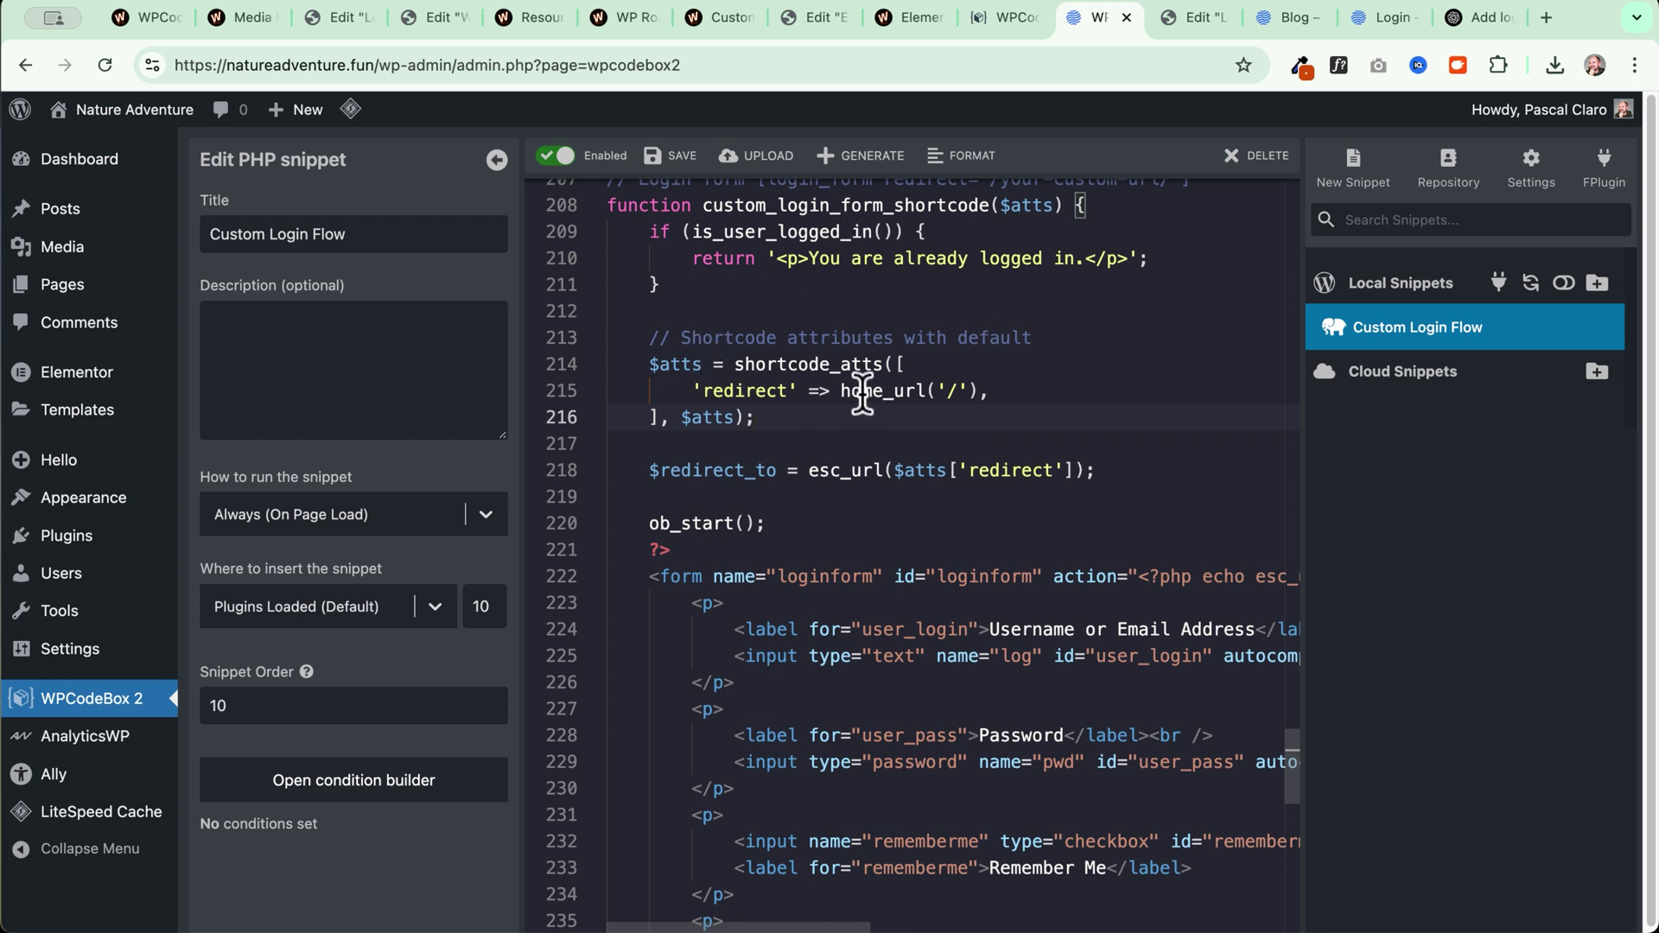
- Find the shortcode attributes in the Custom Login Flow snippet, set the default redirect to home_url('/blog/') and save the snippet
key(super+f)
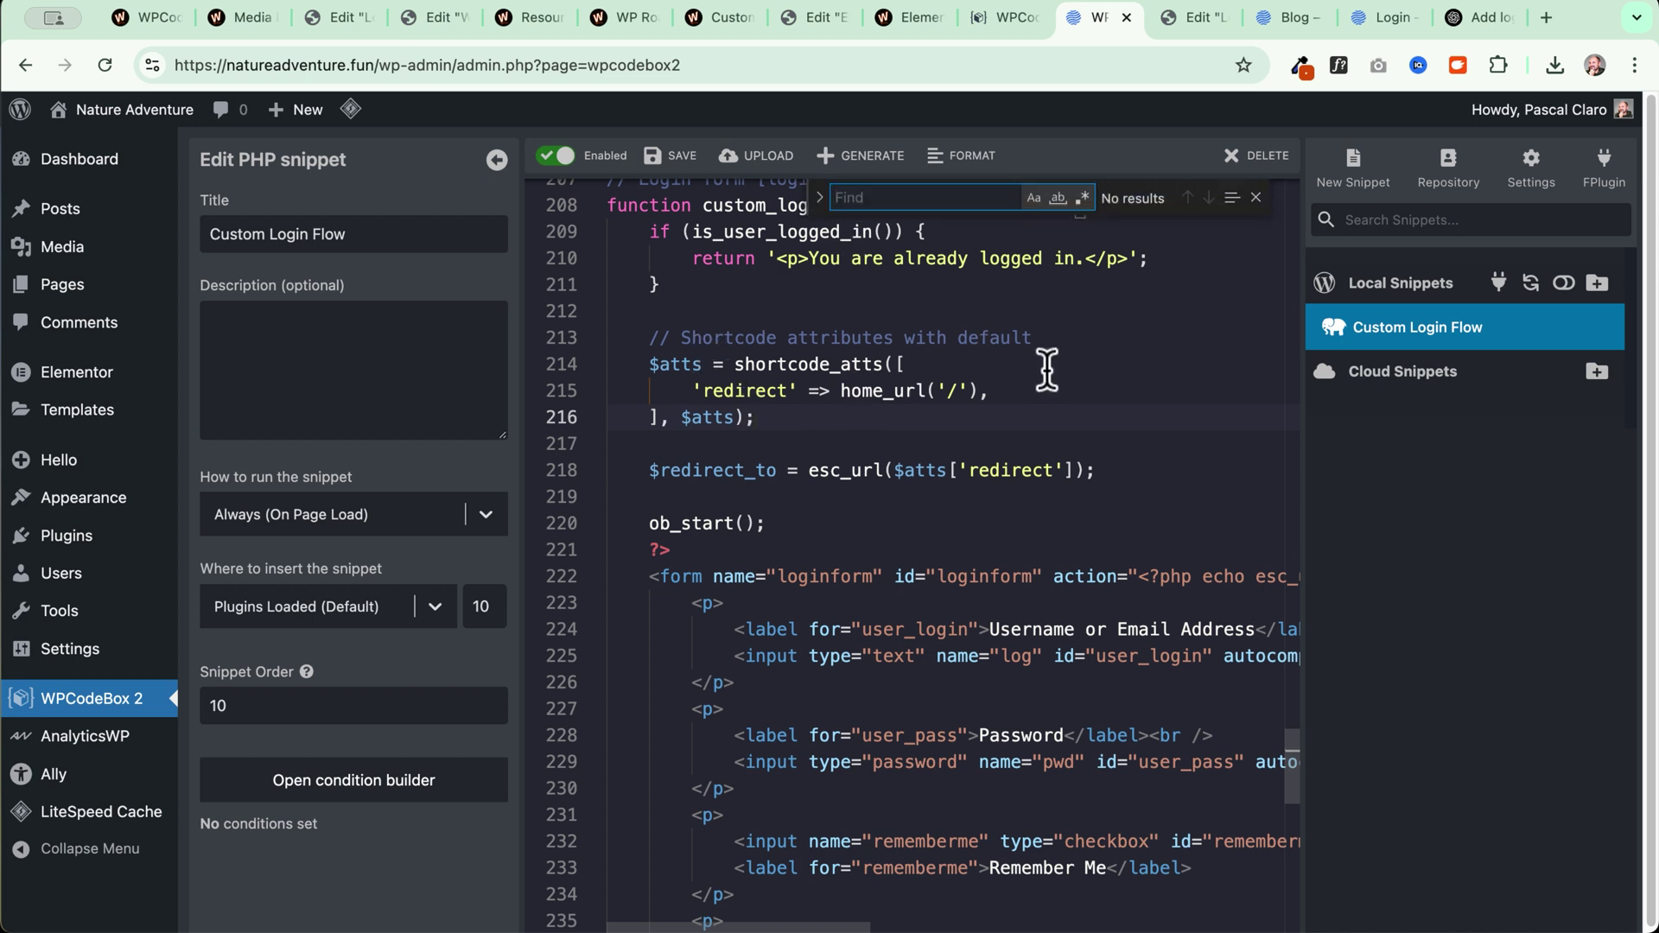
text(s)
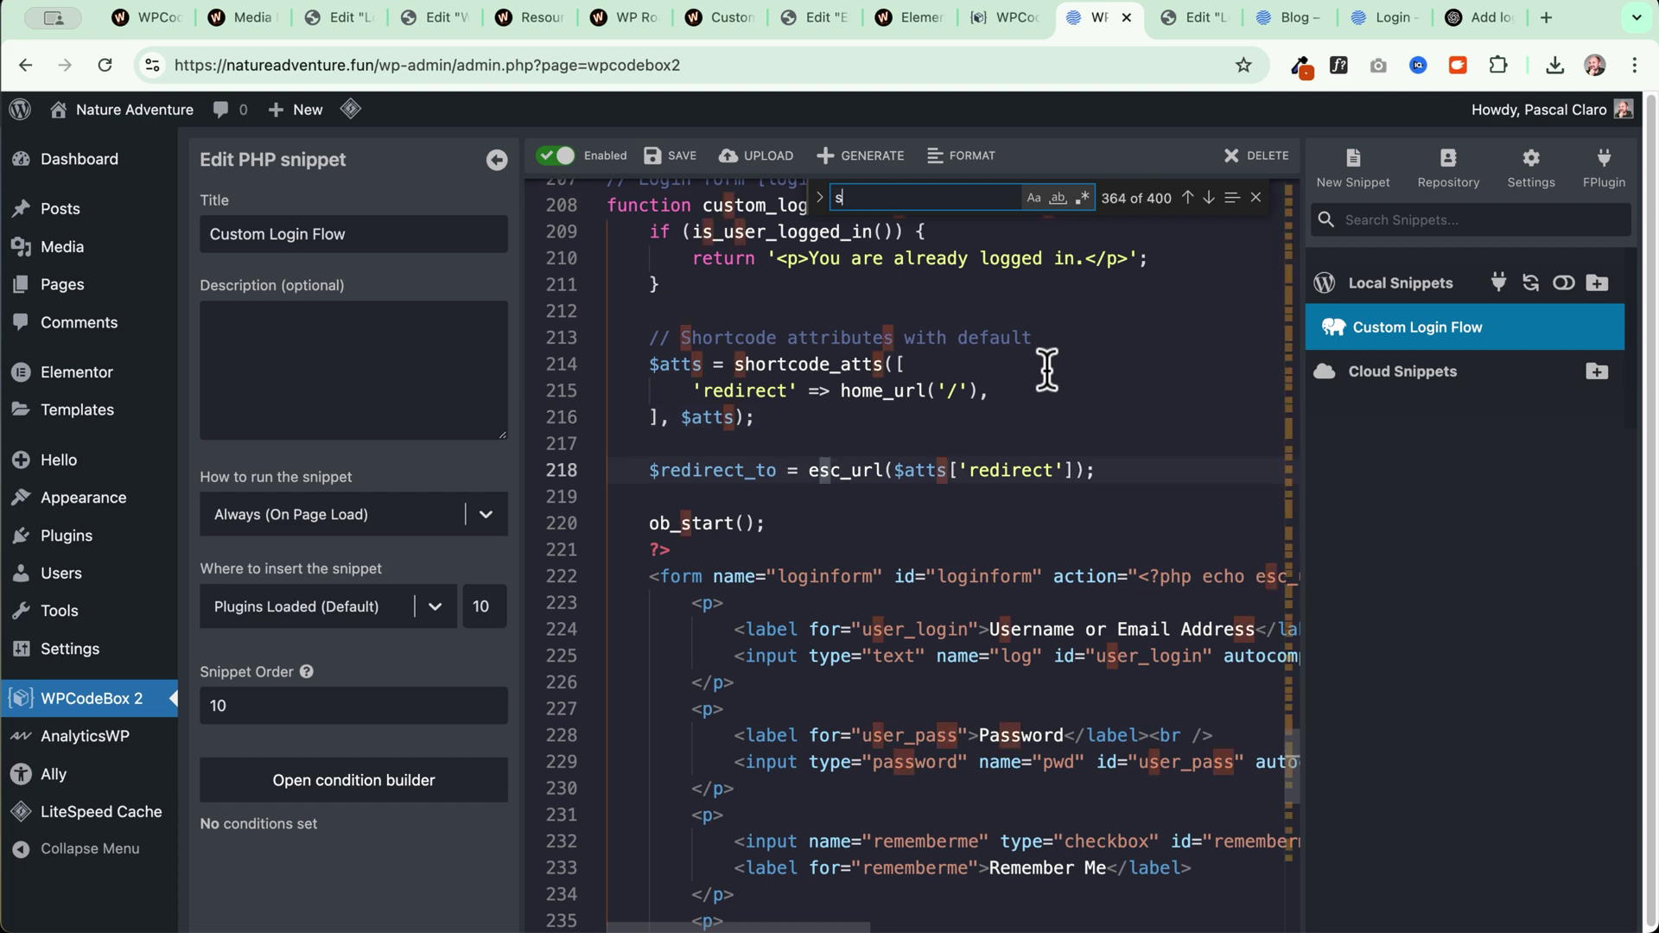
text(hortcode a)
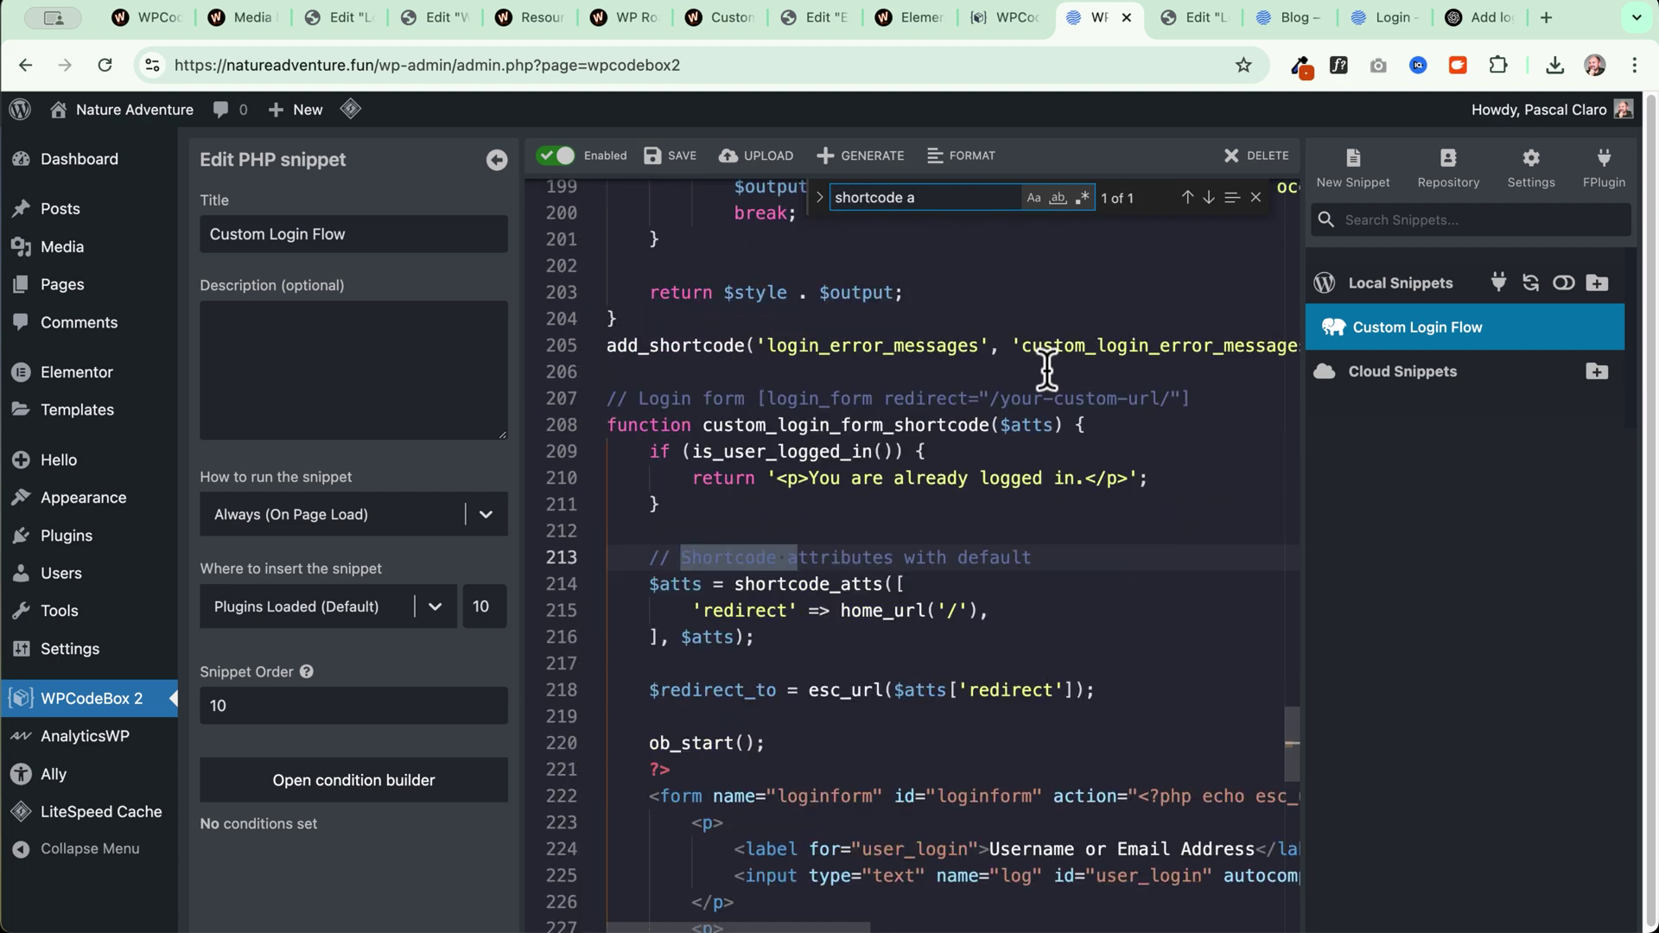
scroll(864, 640, down, 3)
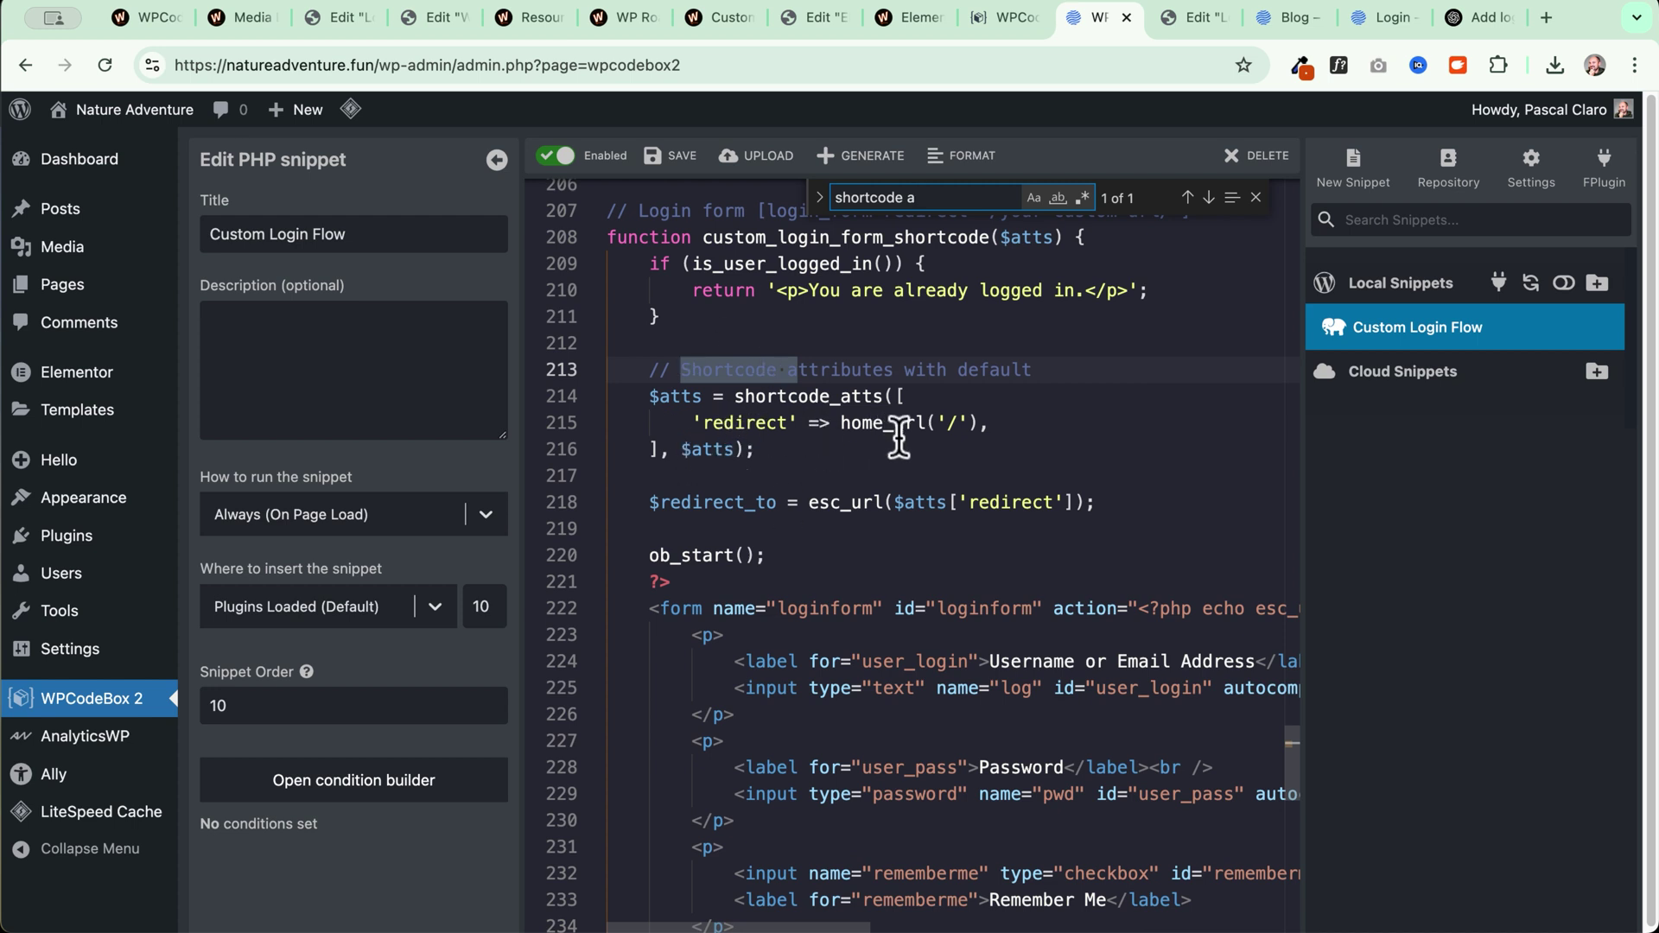
click(955, 423)
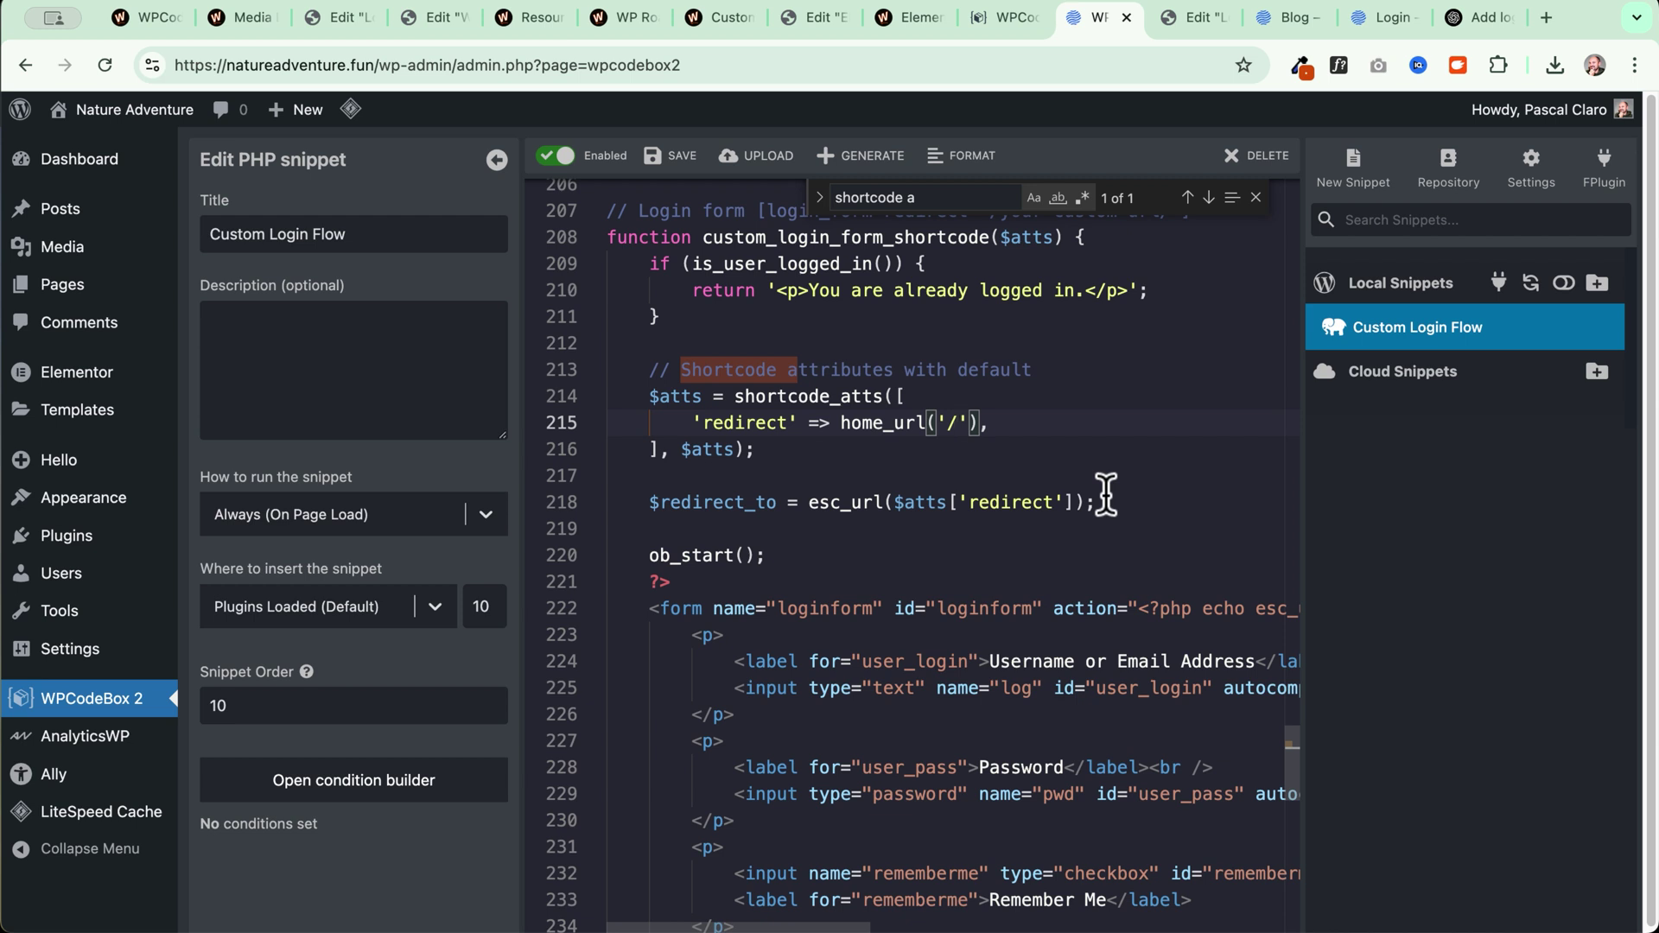
text(blog/)
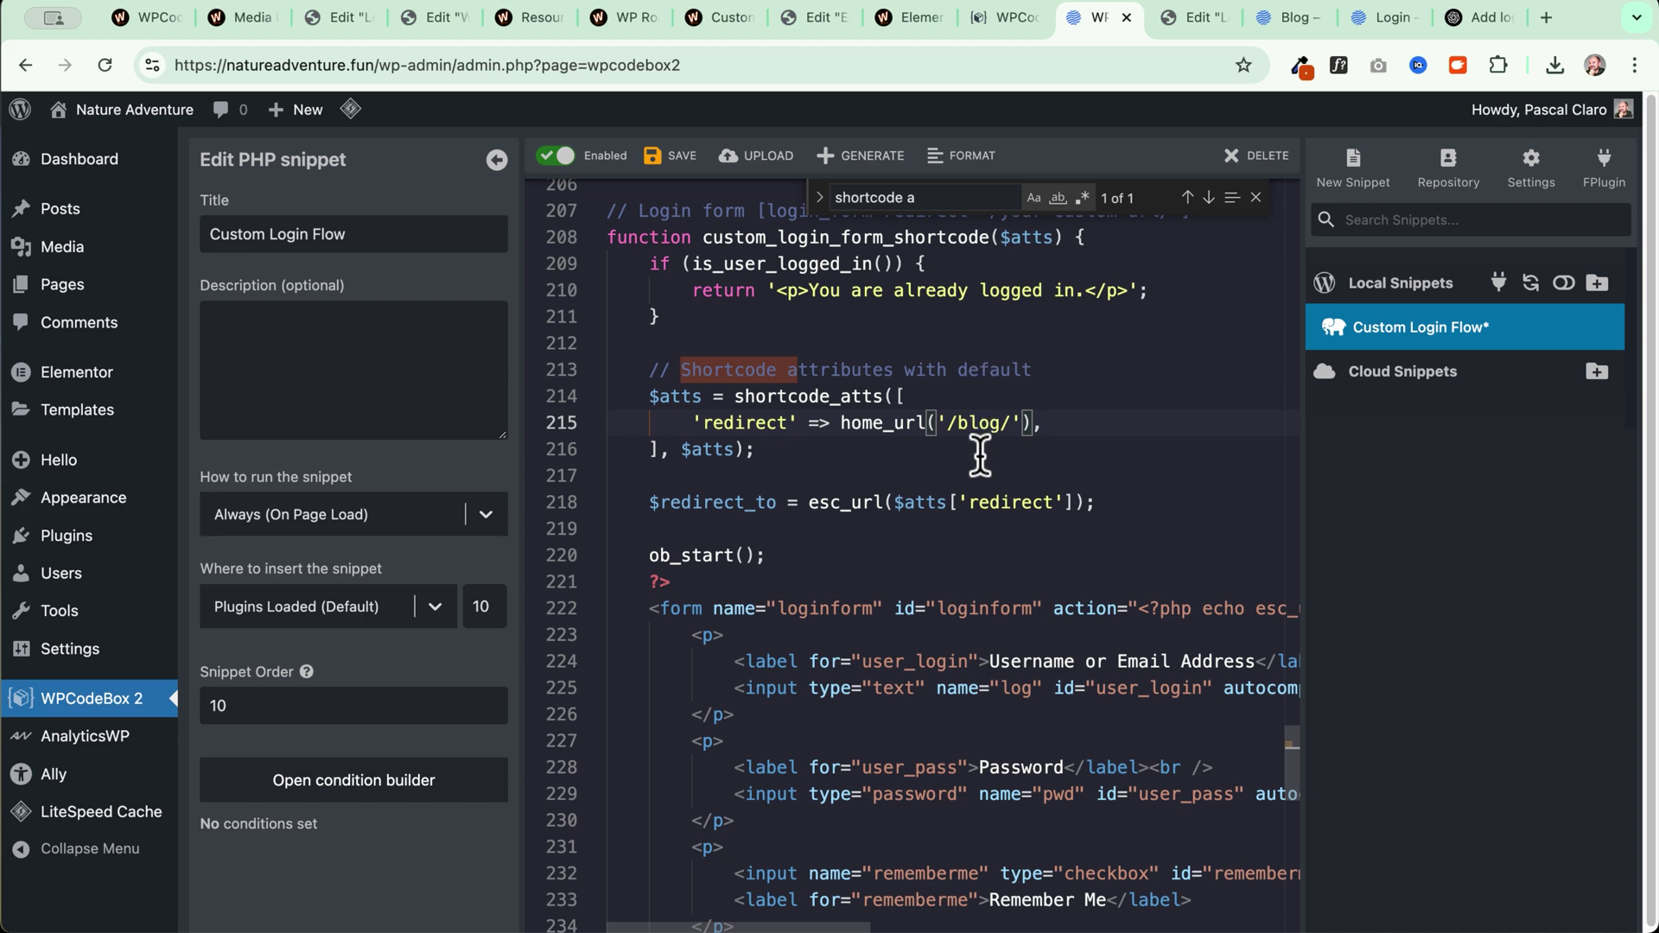
click(670, 158)
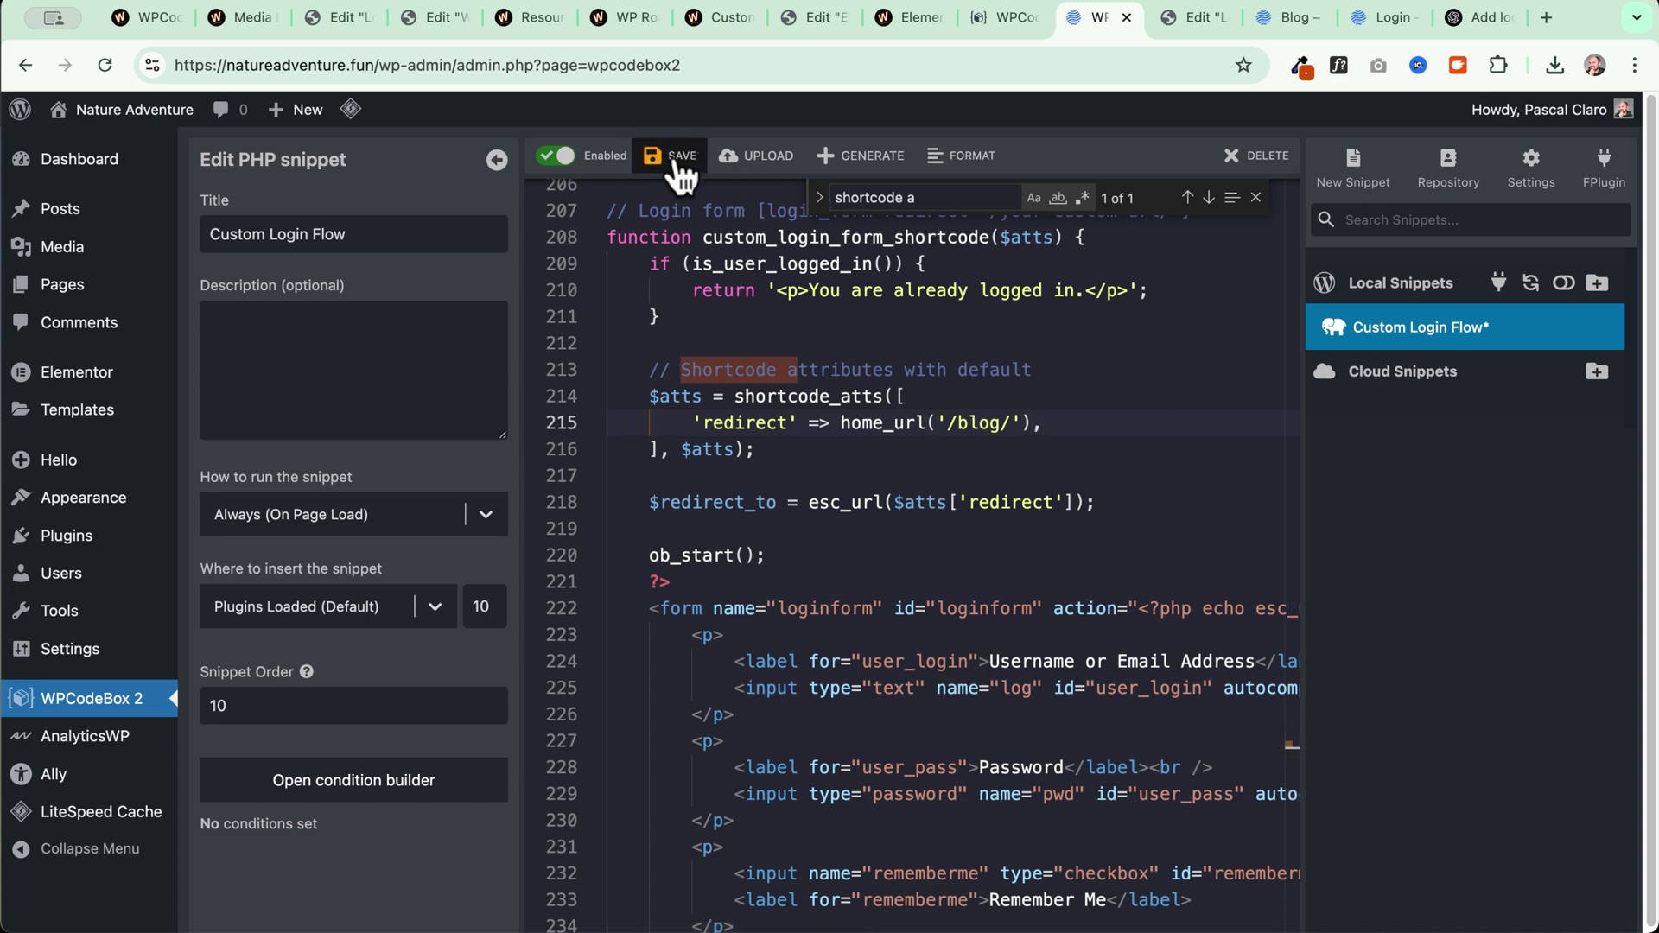
- Switch to the incognito window, log out of the site and log back in with the saved e-mail and account password
key(ctrl+Up)
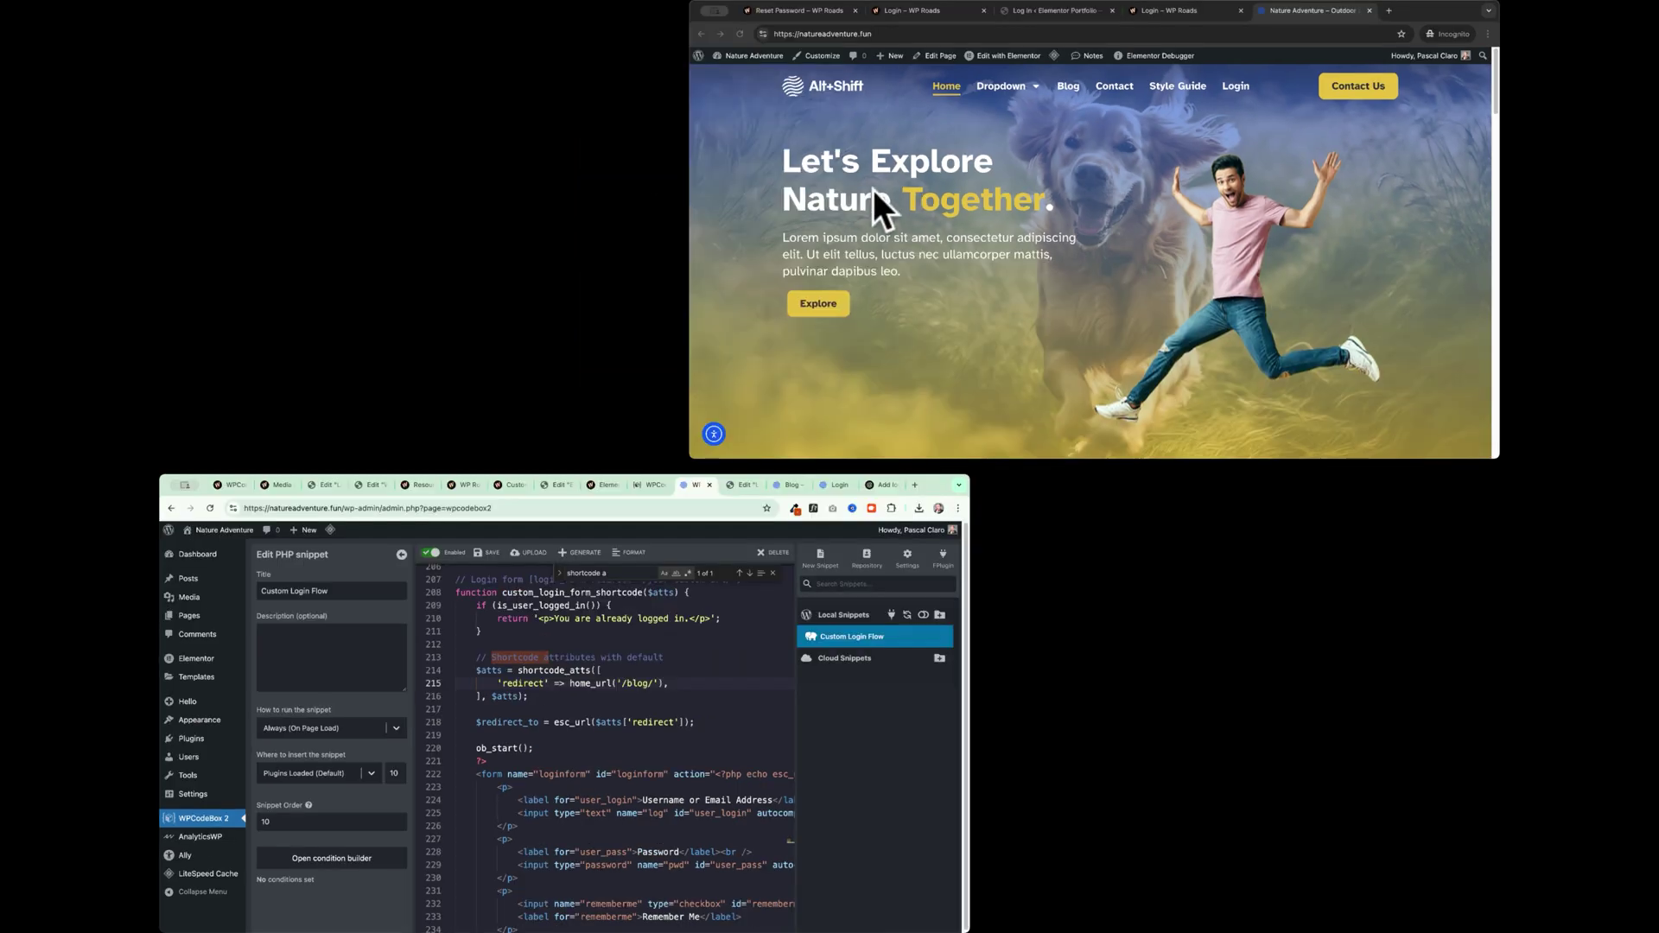
click(872, 190)
mouse_move(1503, 109)
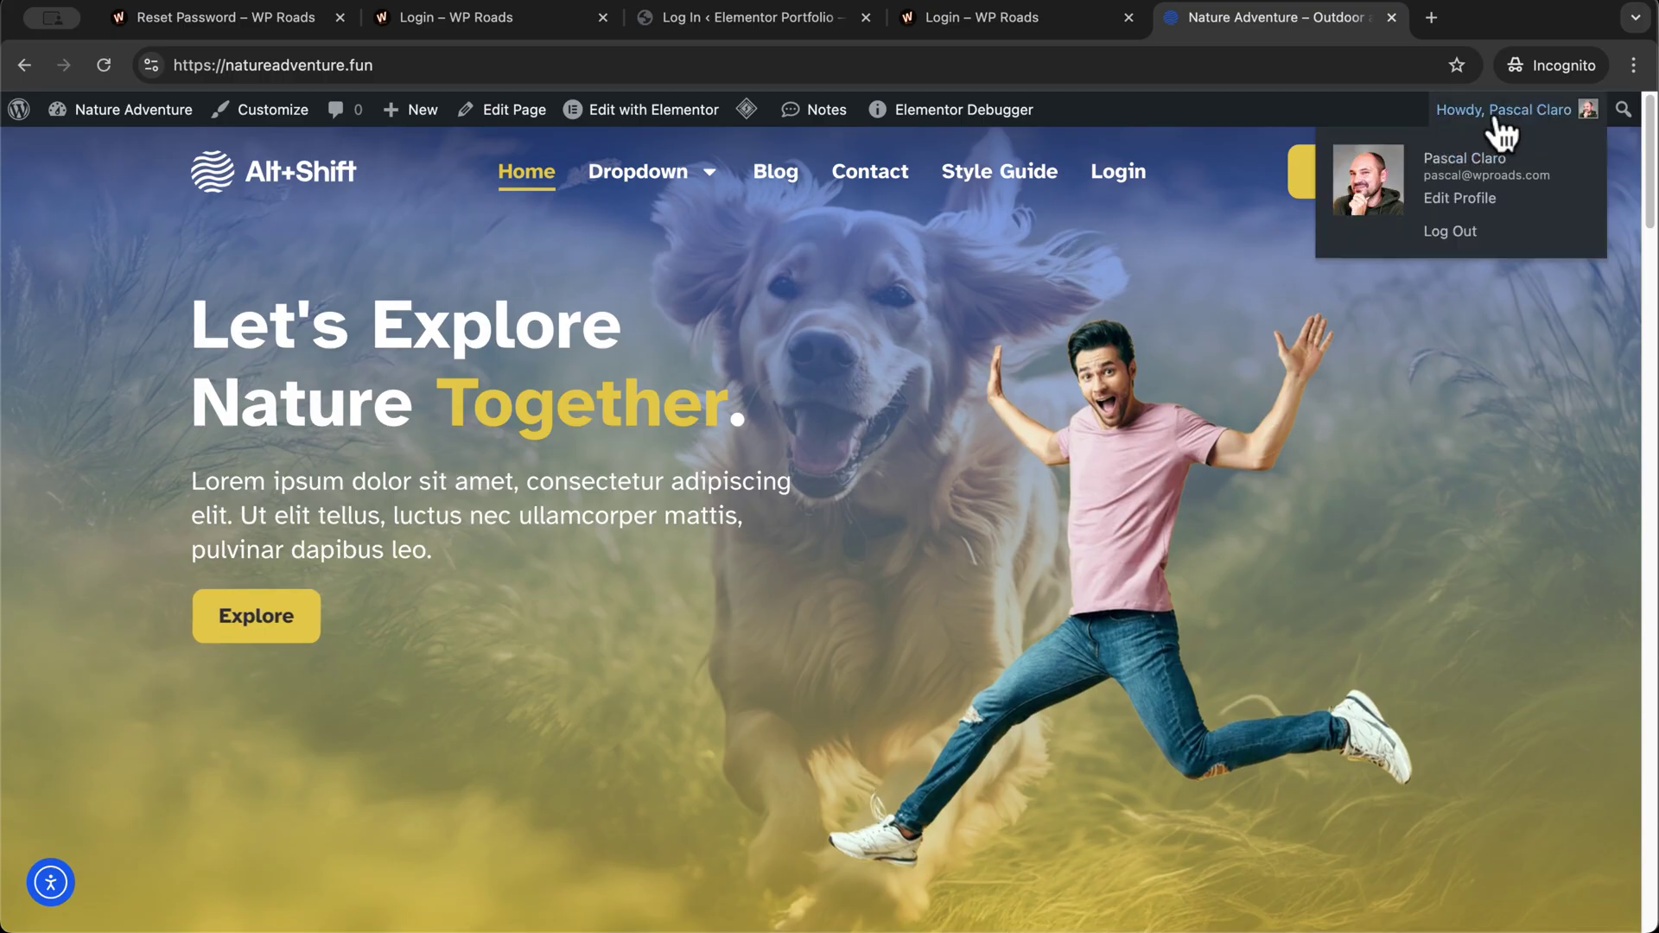
click(1460, 232)
click(493, 332)
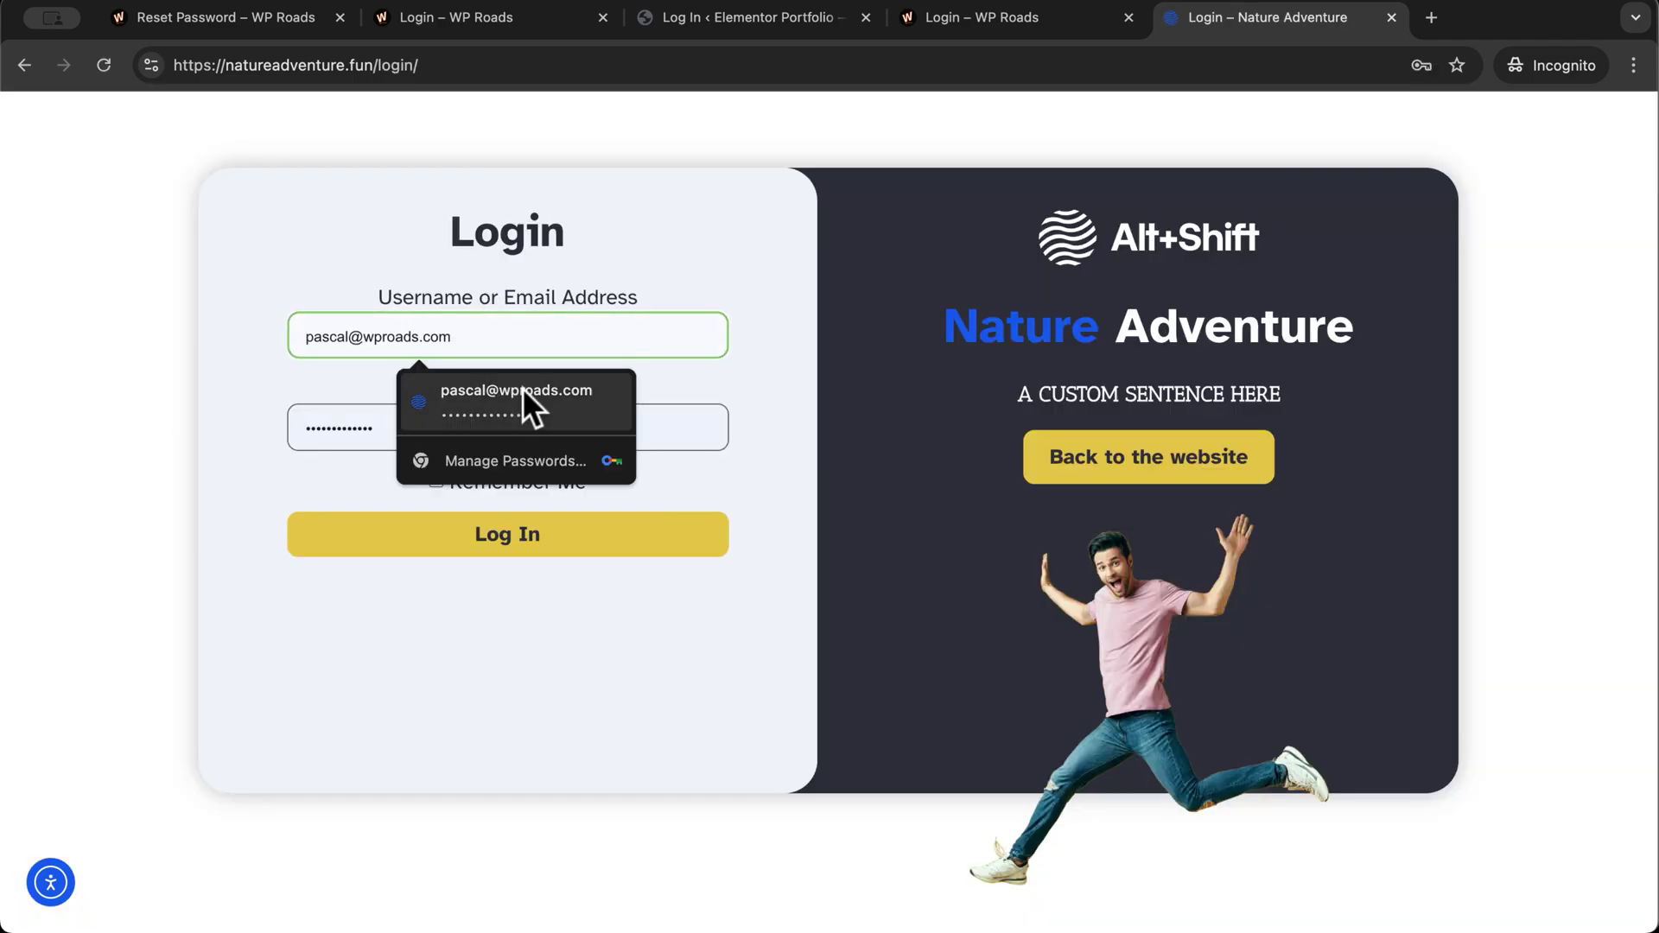
click(519, 381)
click(516, 532)
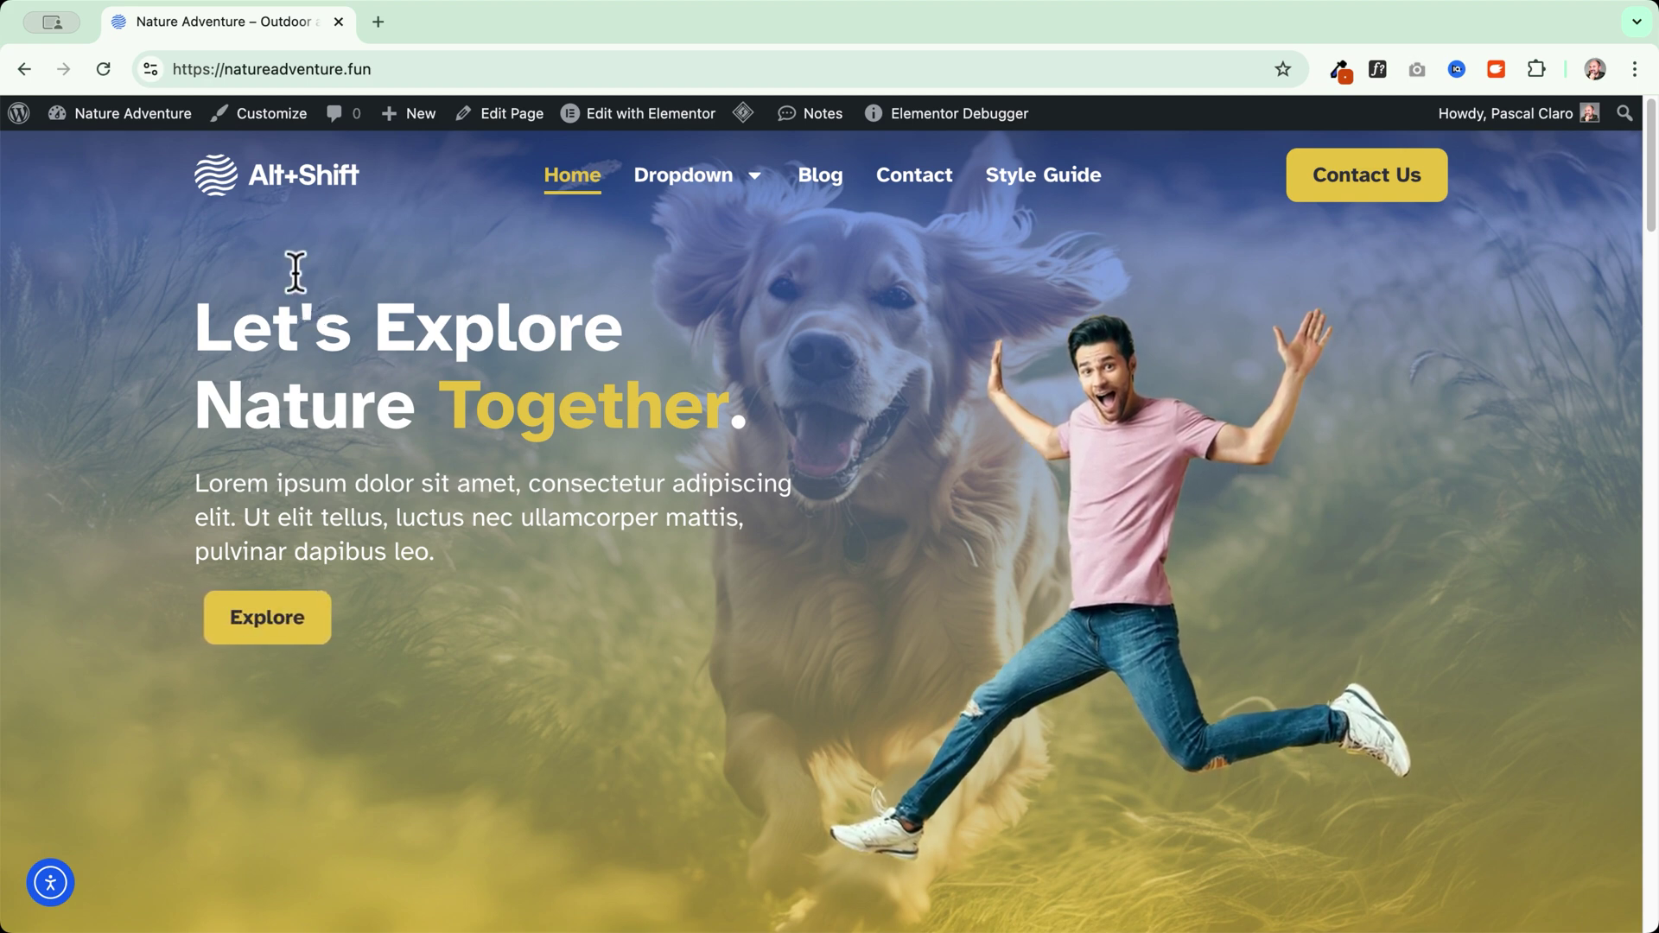
- Open the Transparent Header template in the Elementor editor and close the Structure panel
mouse_move(609, 125)
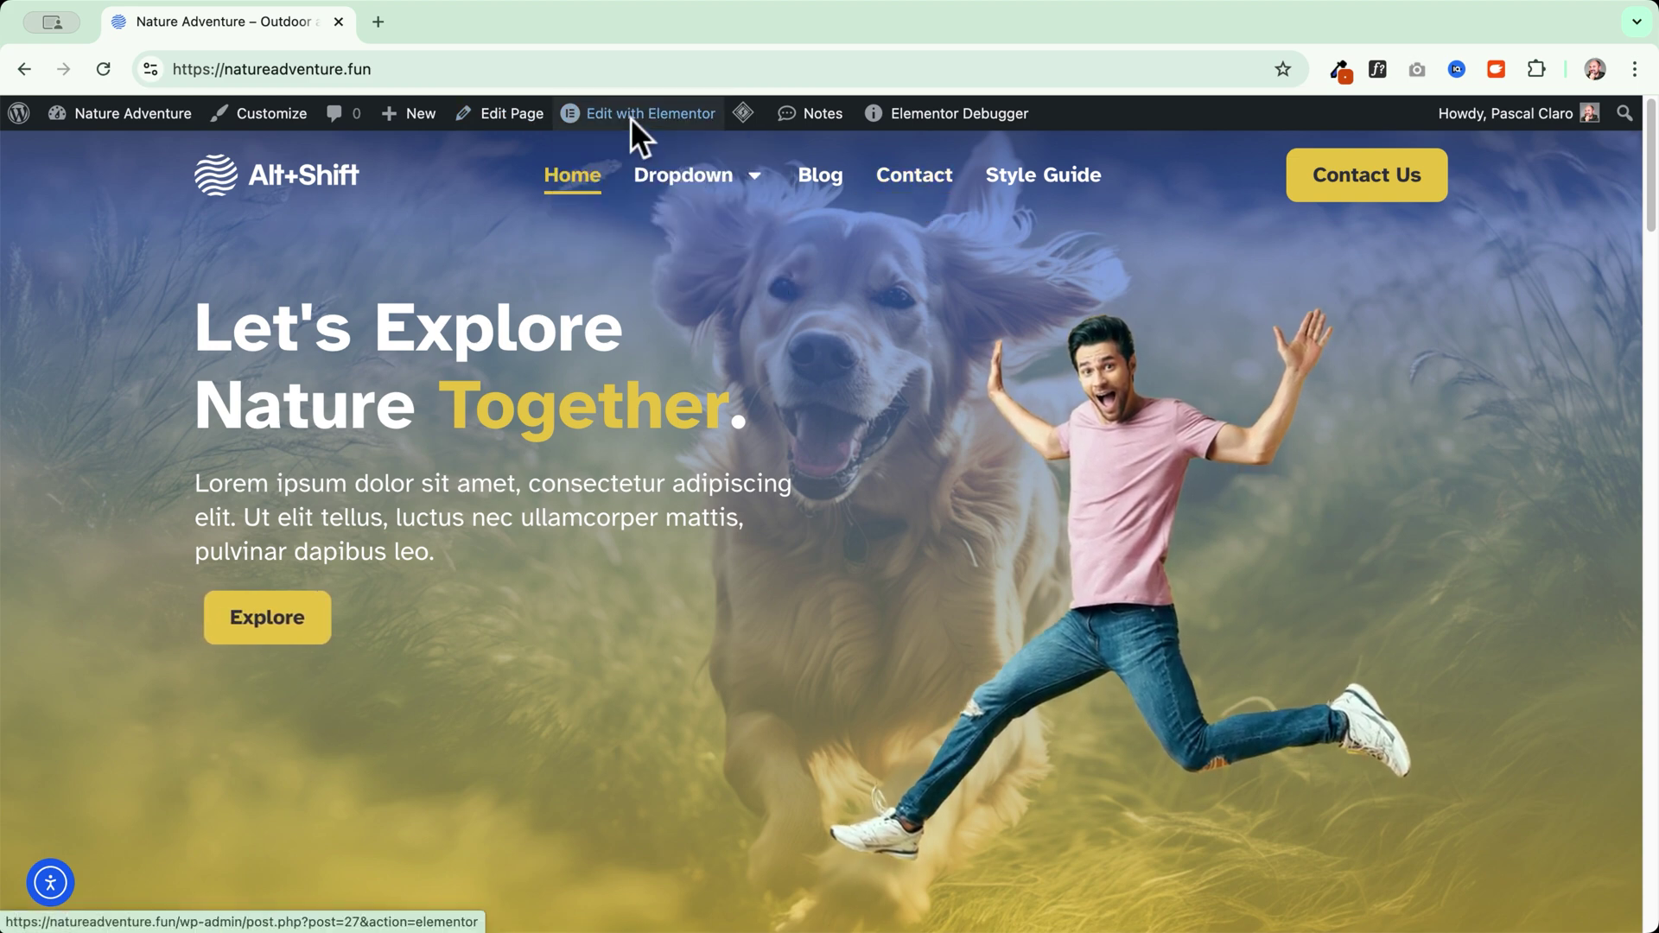
click(620, 197)
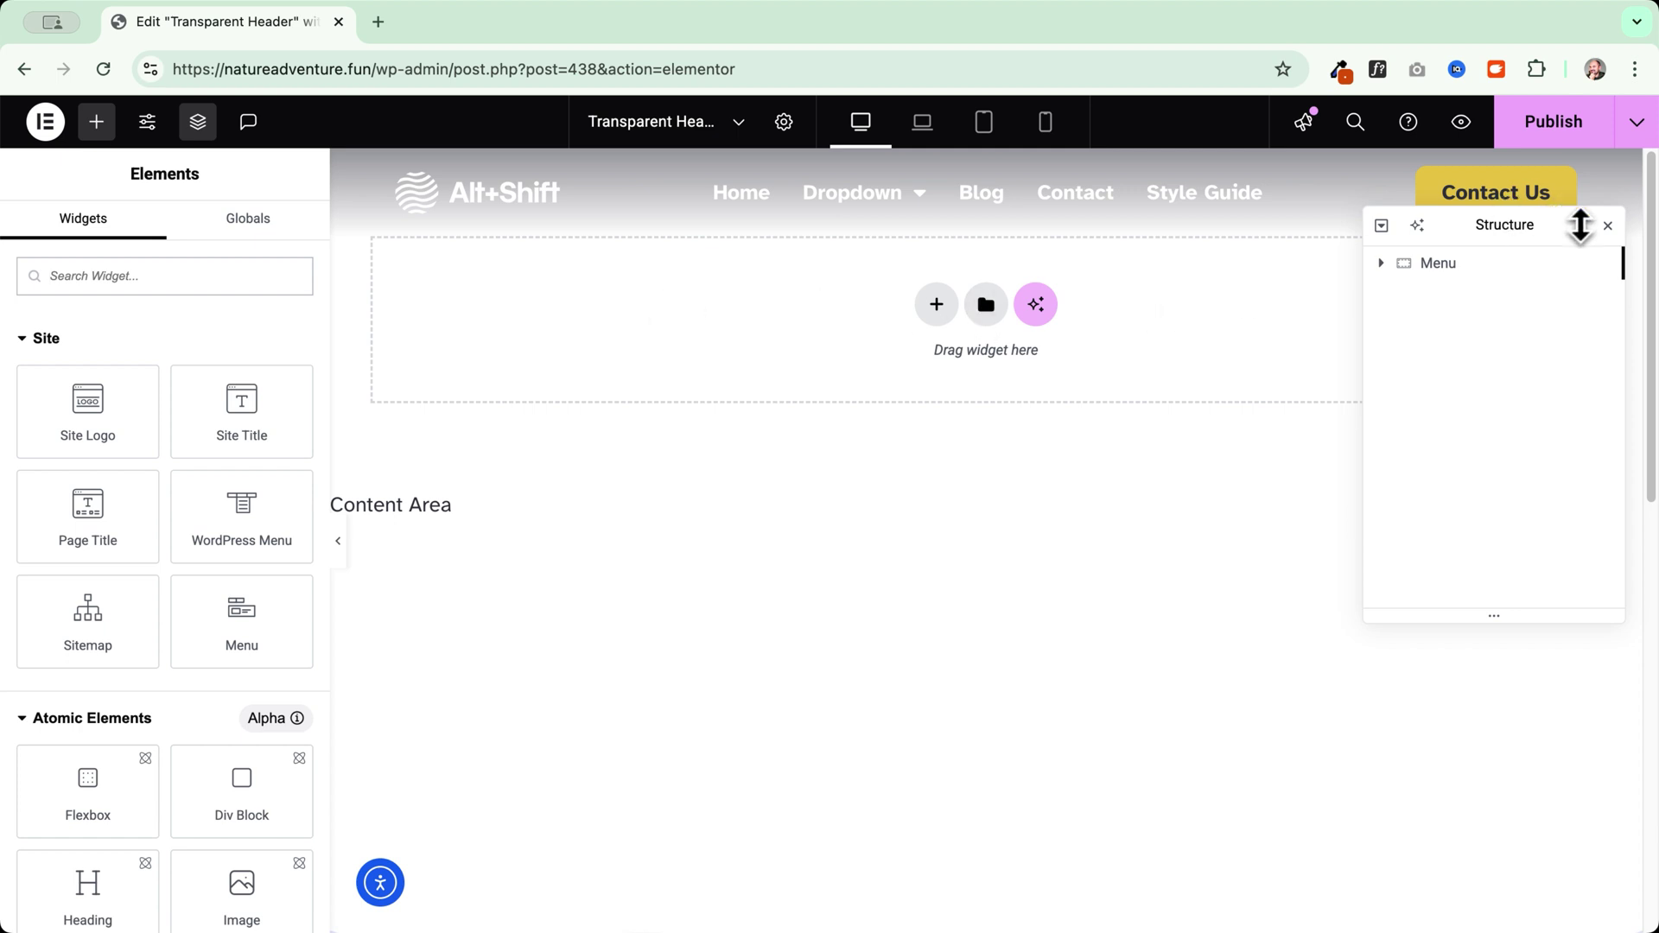
click(1608, 226)
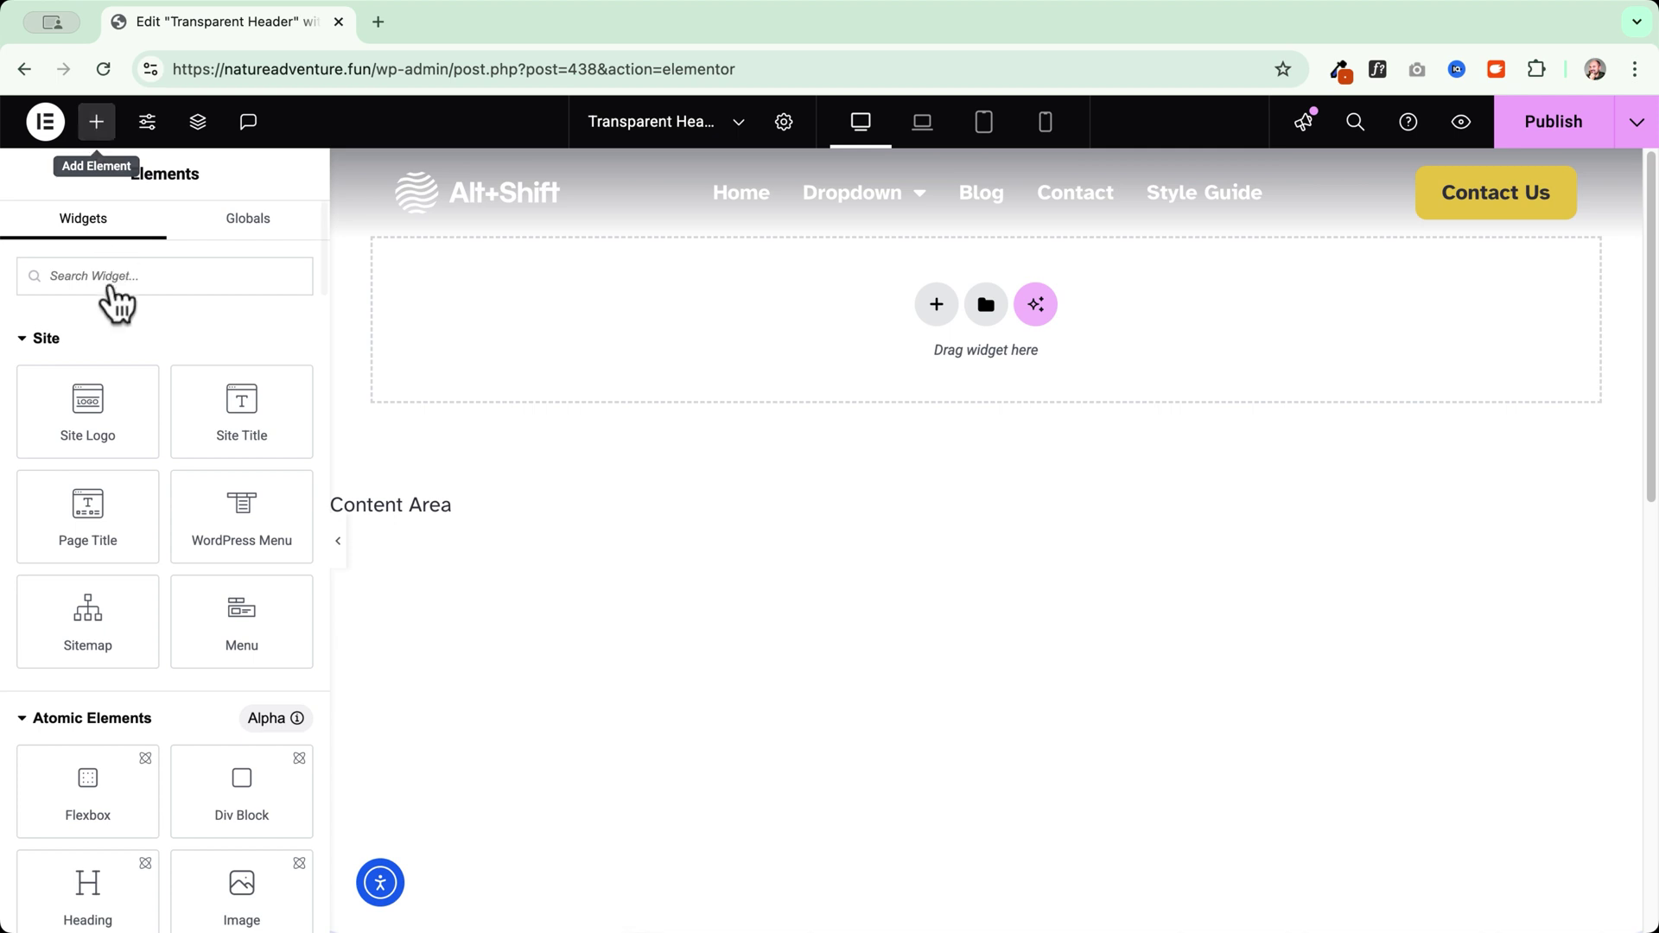
- Add a Menu widget before the header's Contact Us button and delete its items #3 and #2
click(101, 276)
text(menu)
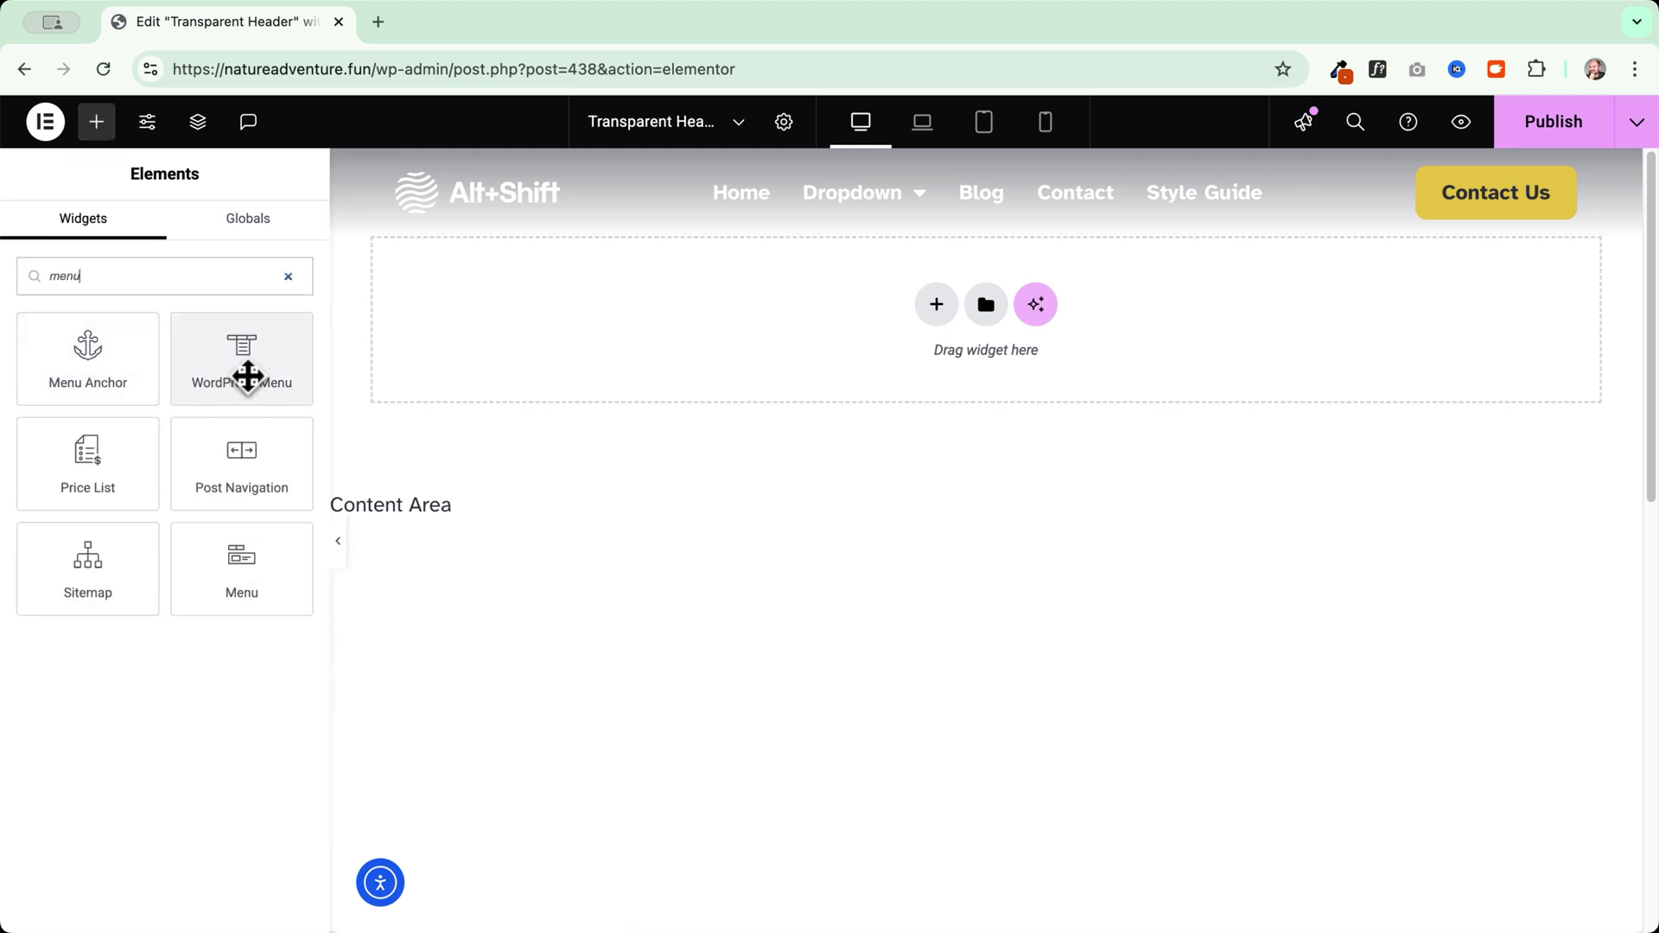
drag(243, 568, 1434, 204)
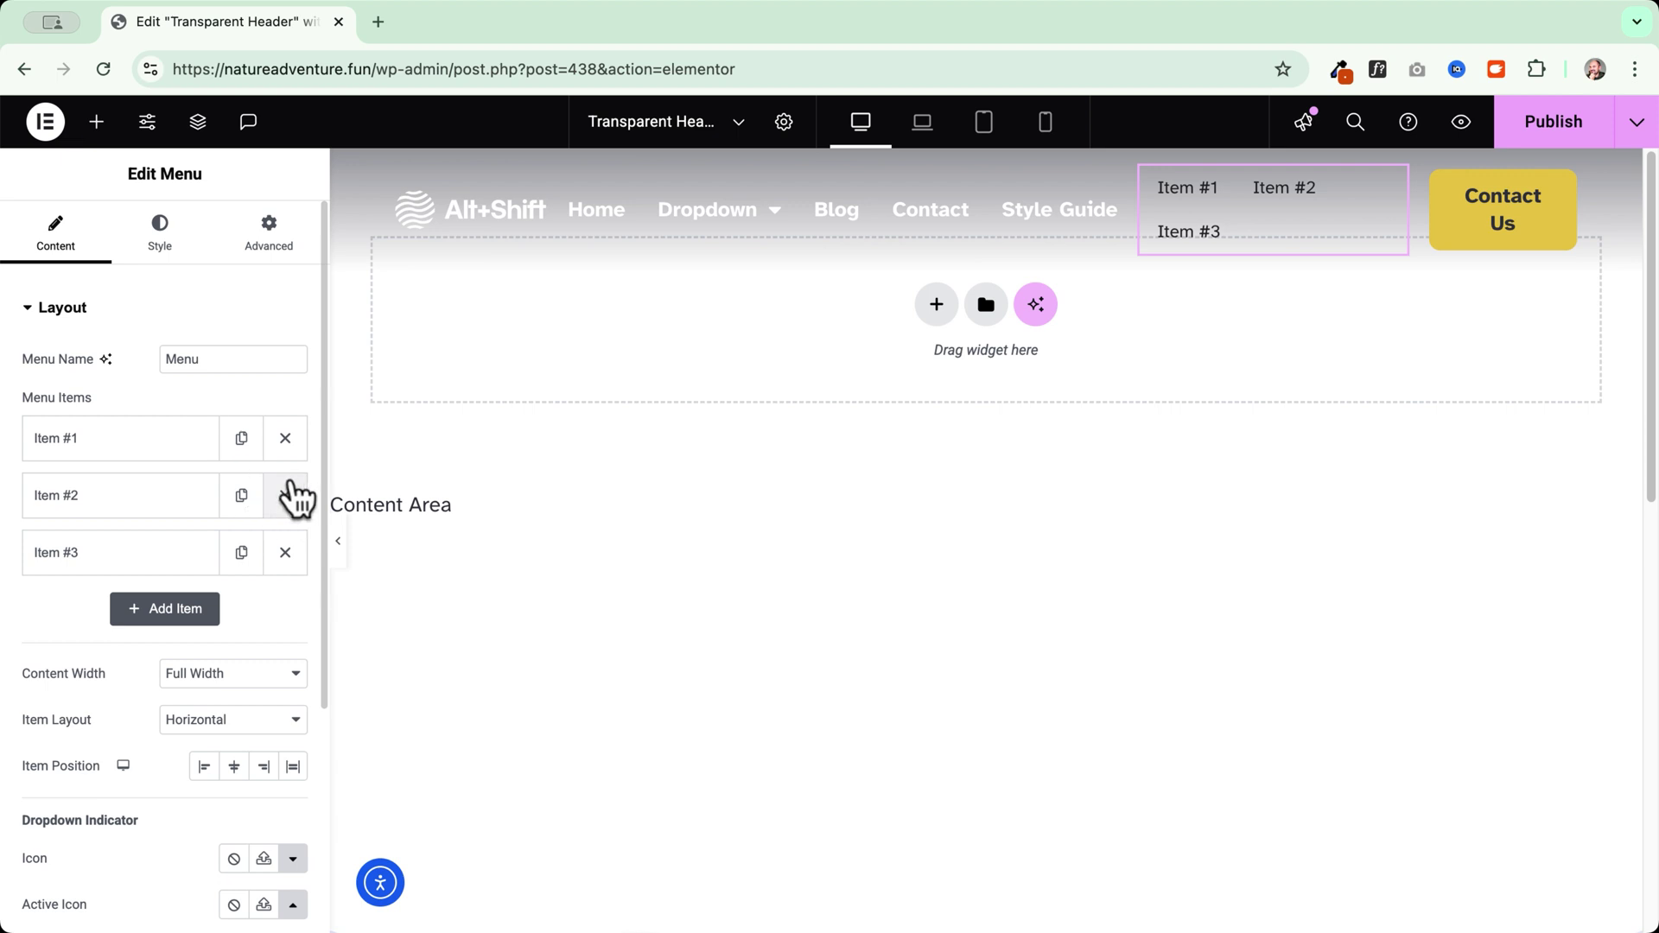
click(285, 553)
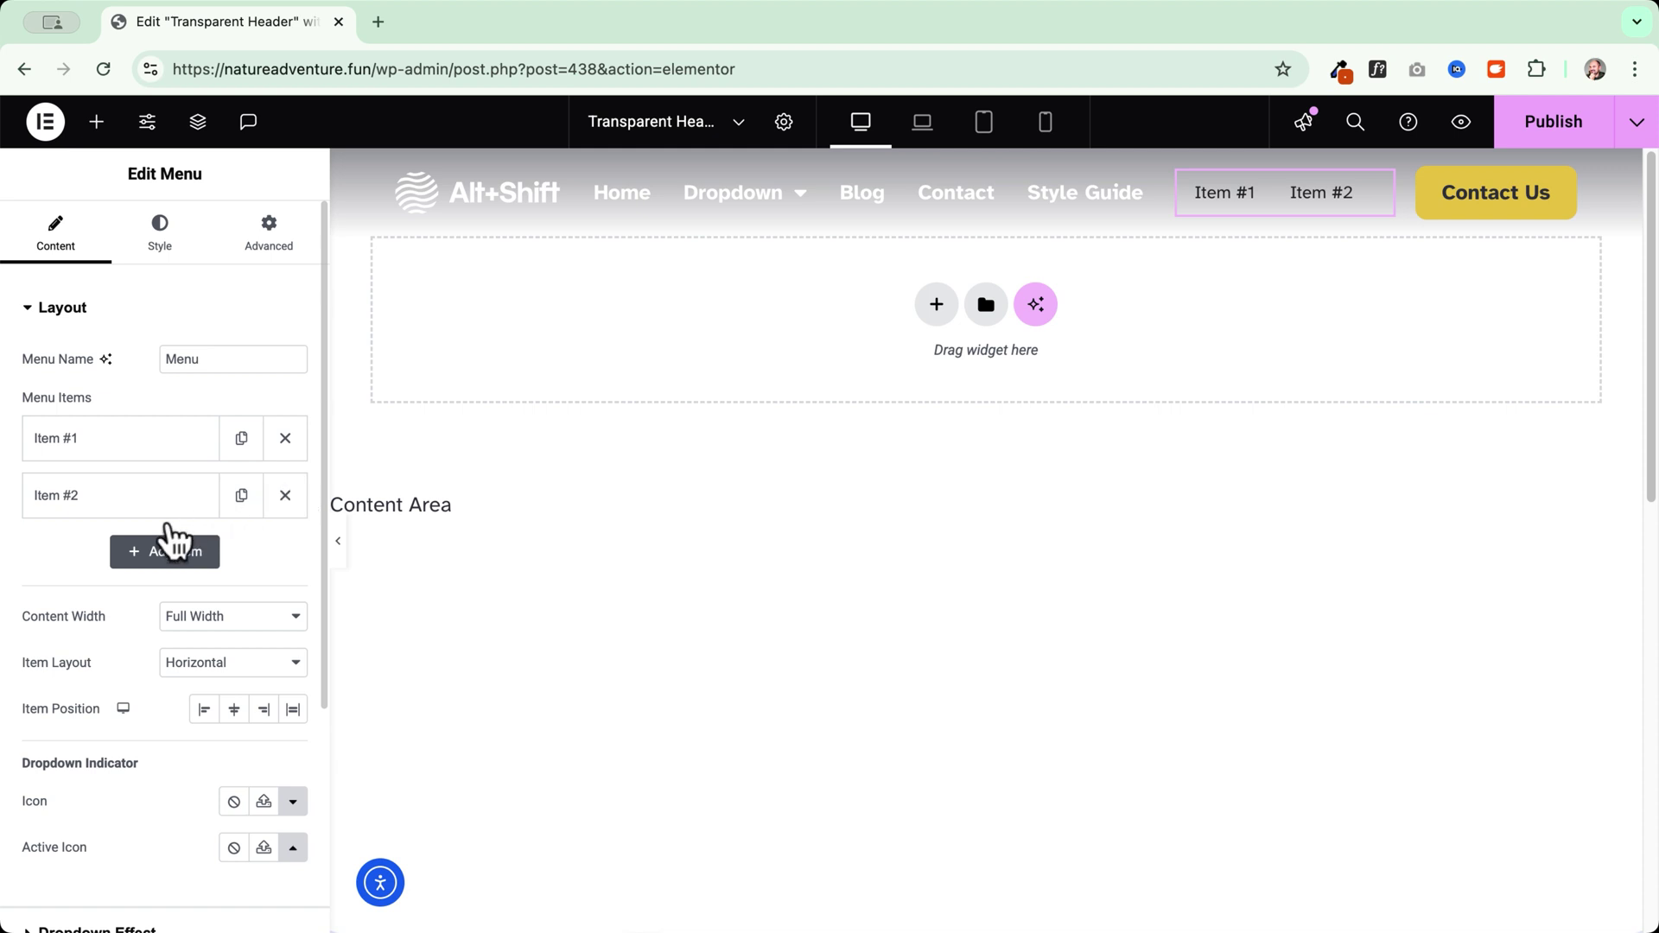
click(136, 519)
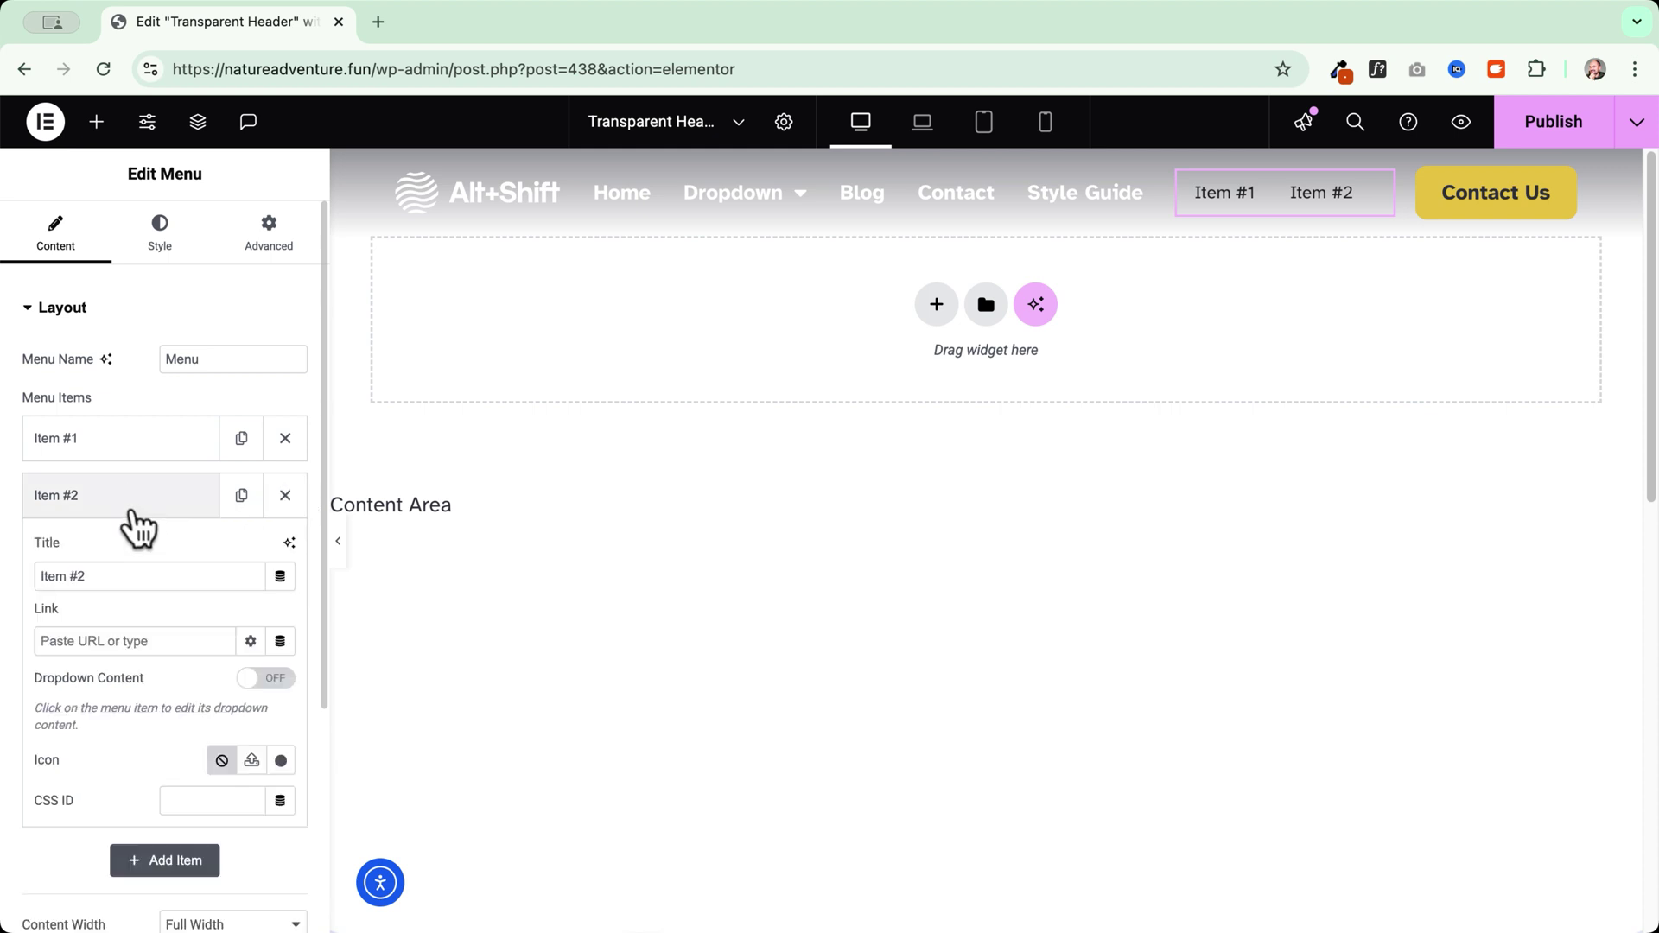
click(285, 495)
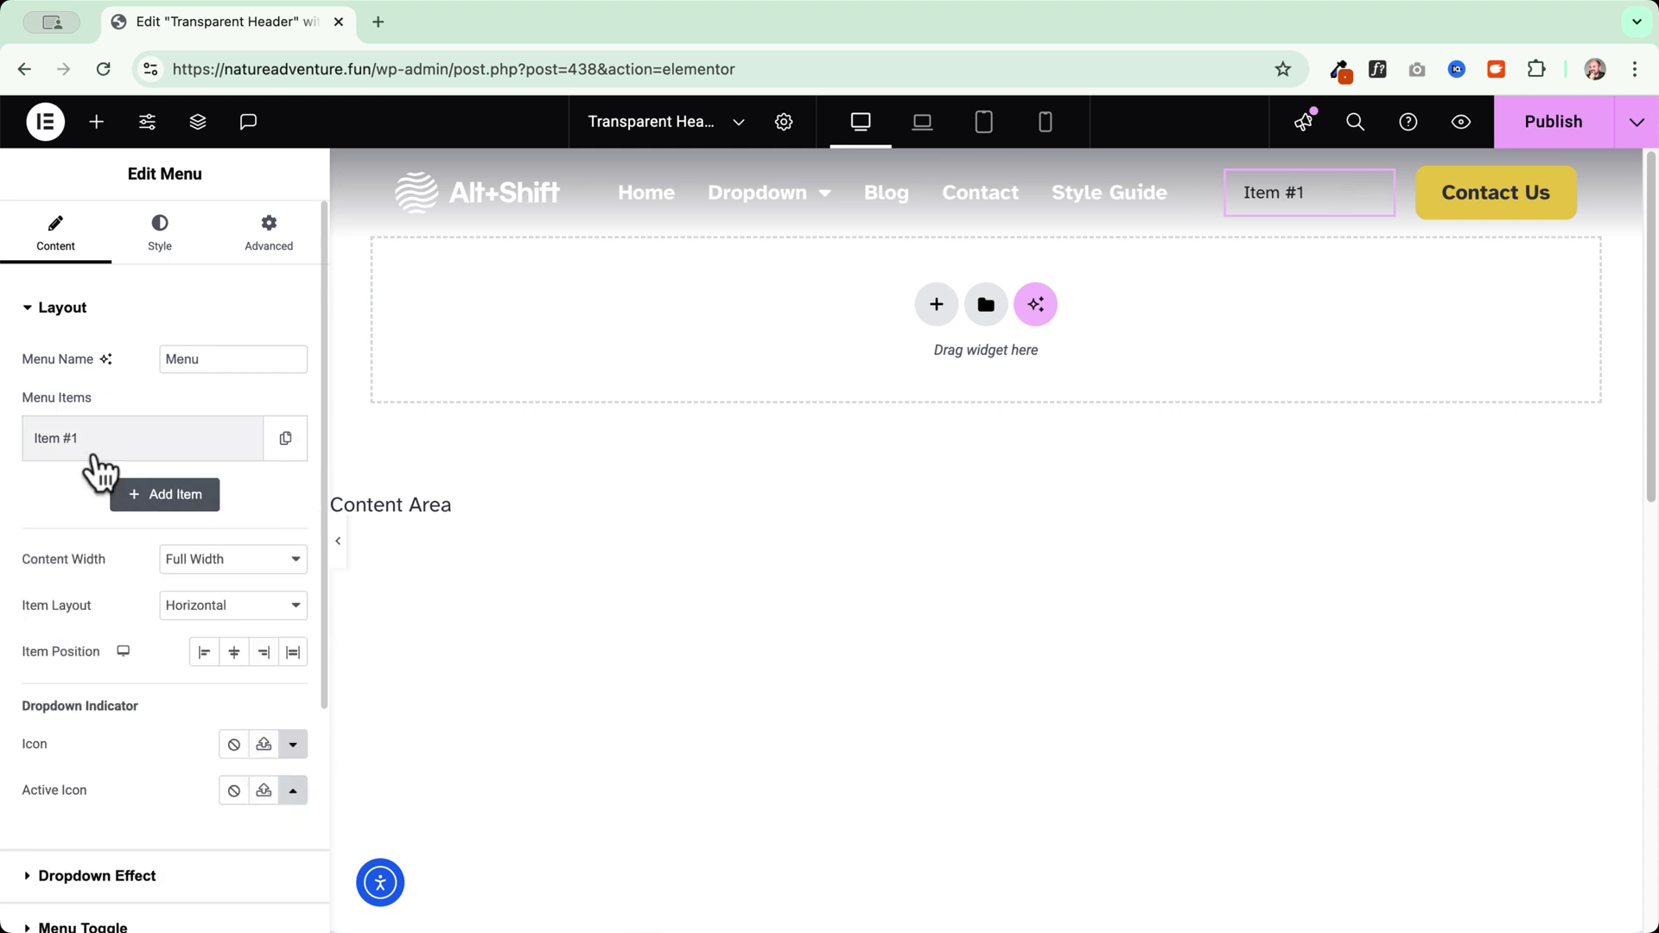
- Title the remaining menu item Login and link it to the site's Login page
click(93, 455)
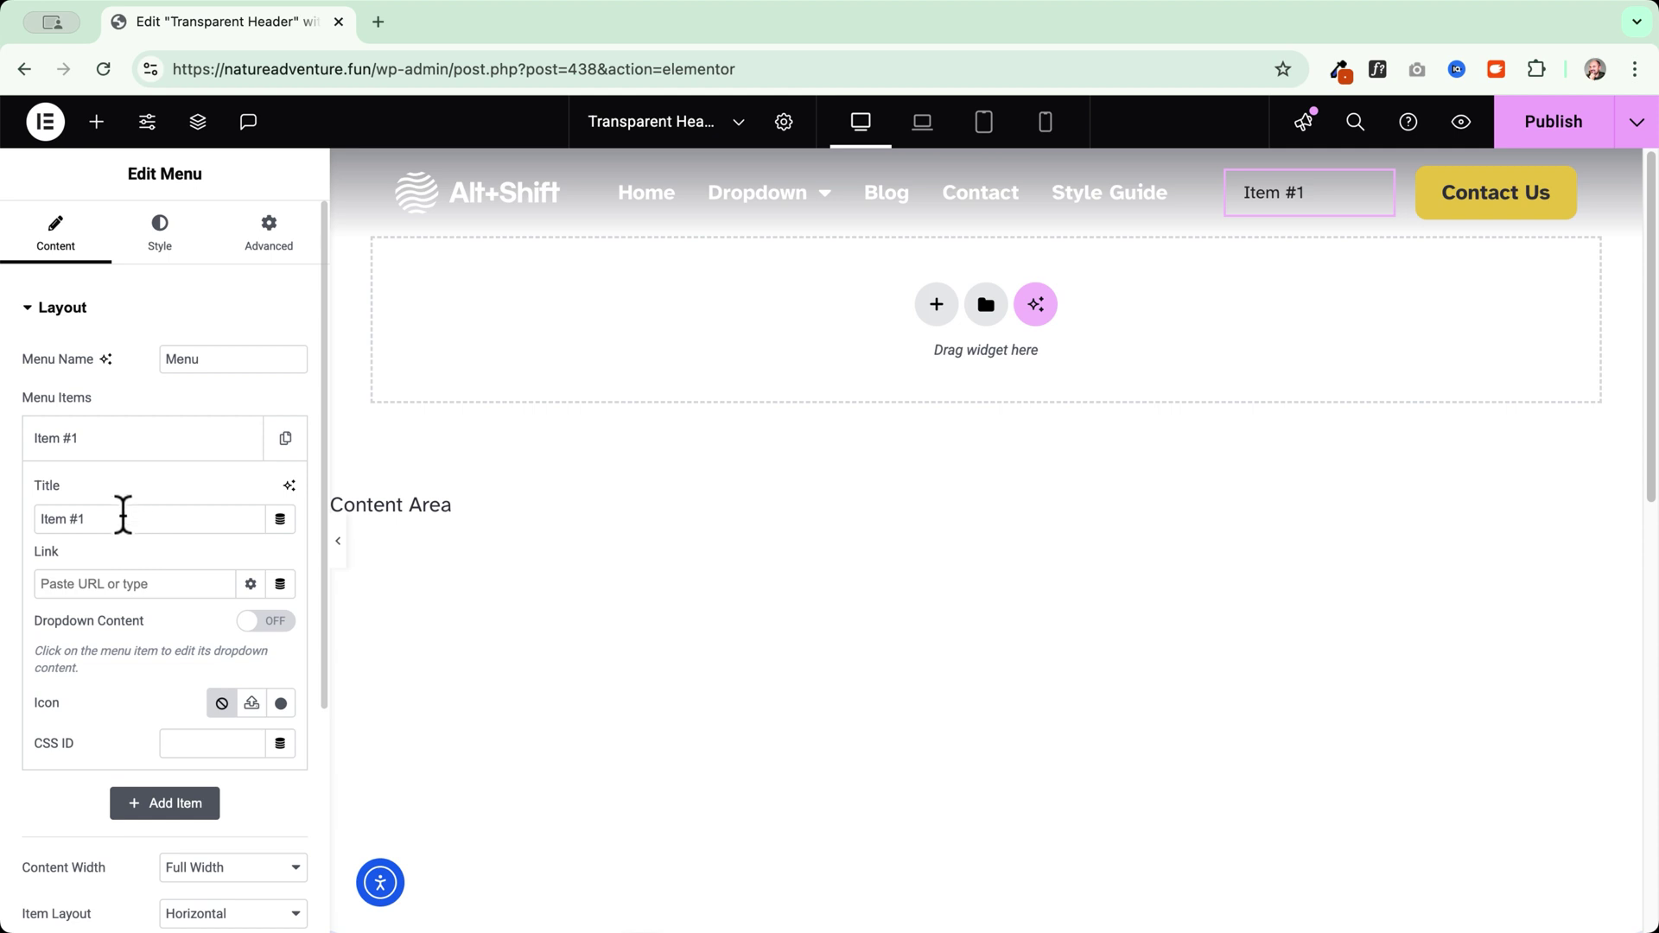
text(Loging)
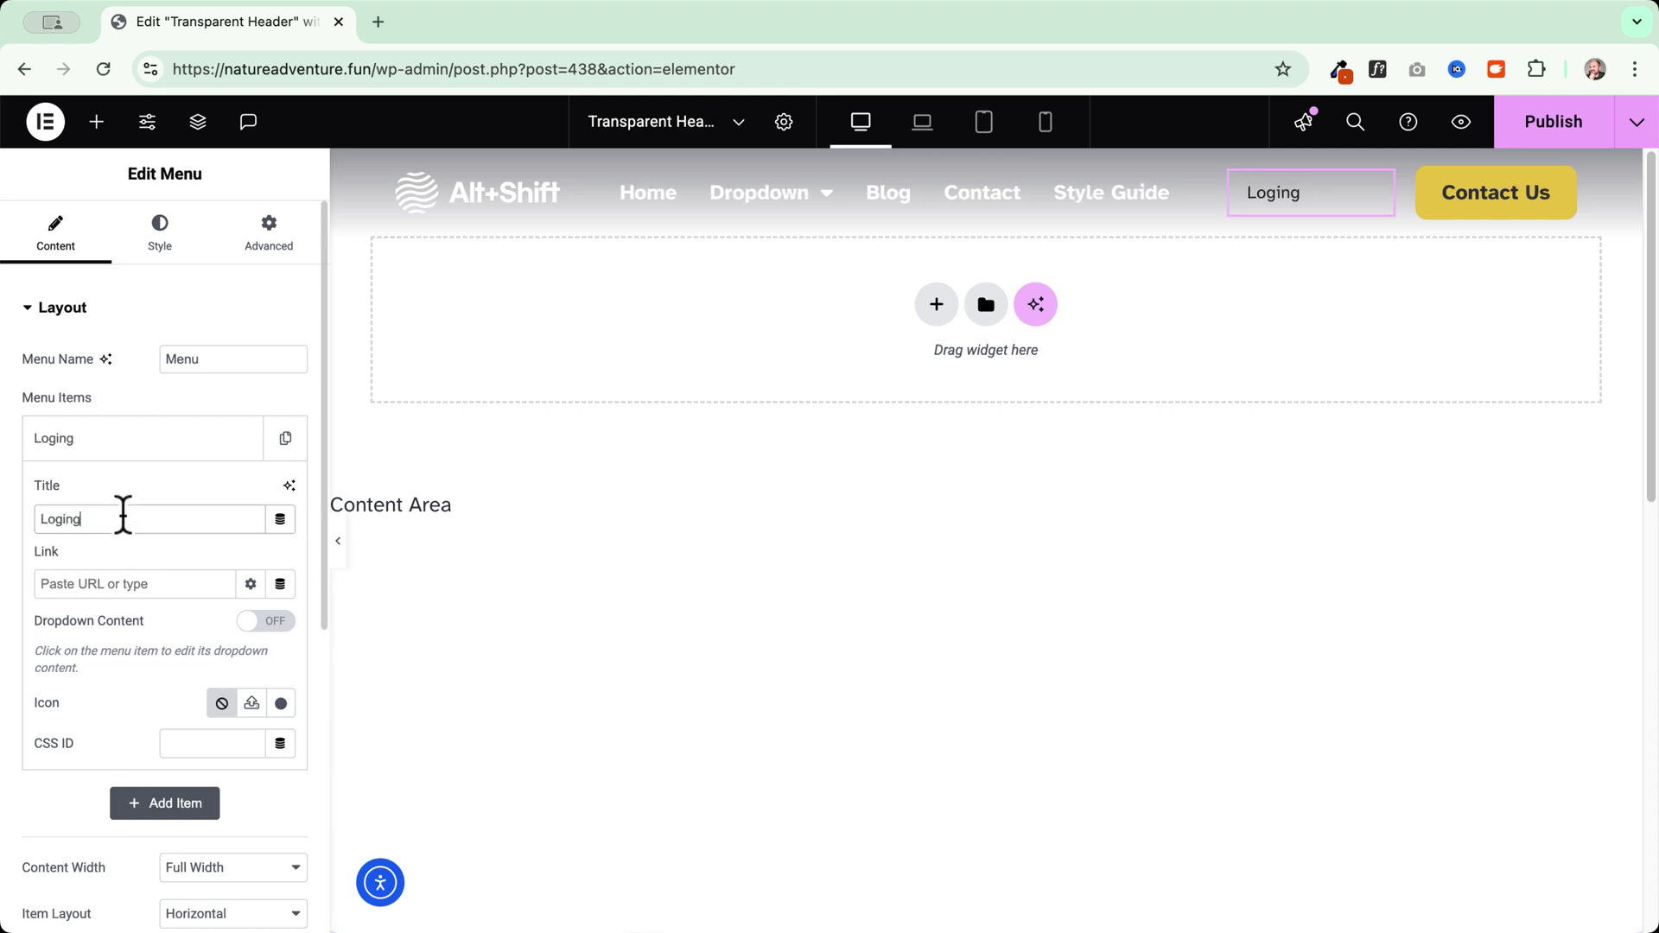
key(BackSpace)
key(BackSpace)
text(n)
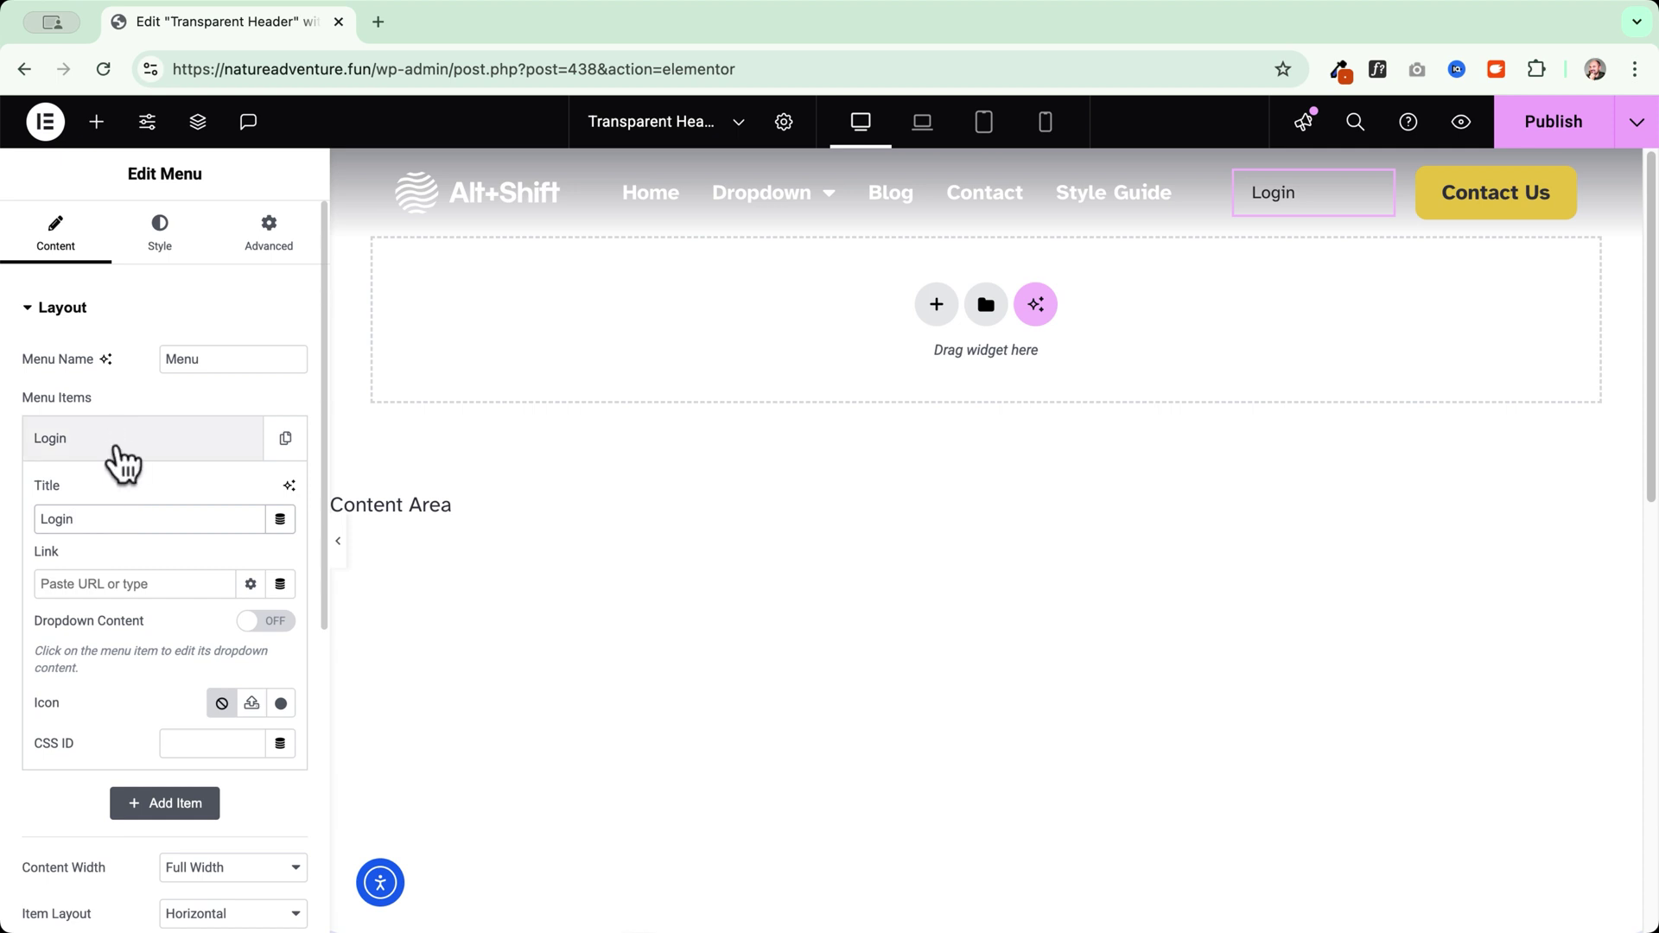
click(122, 464)
click(122, 464)
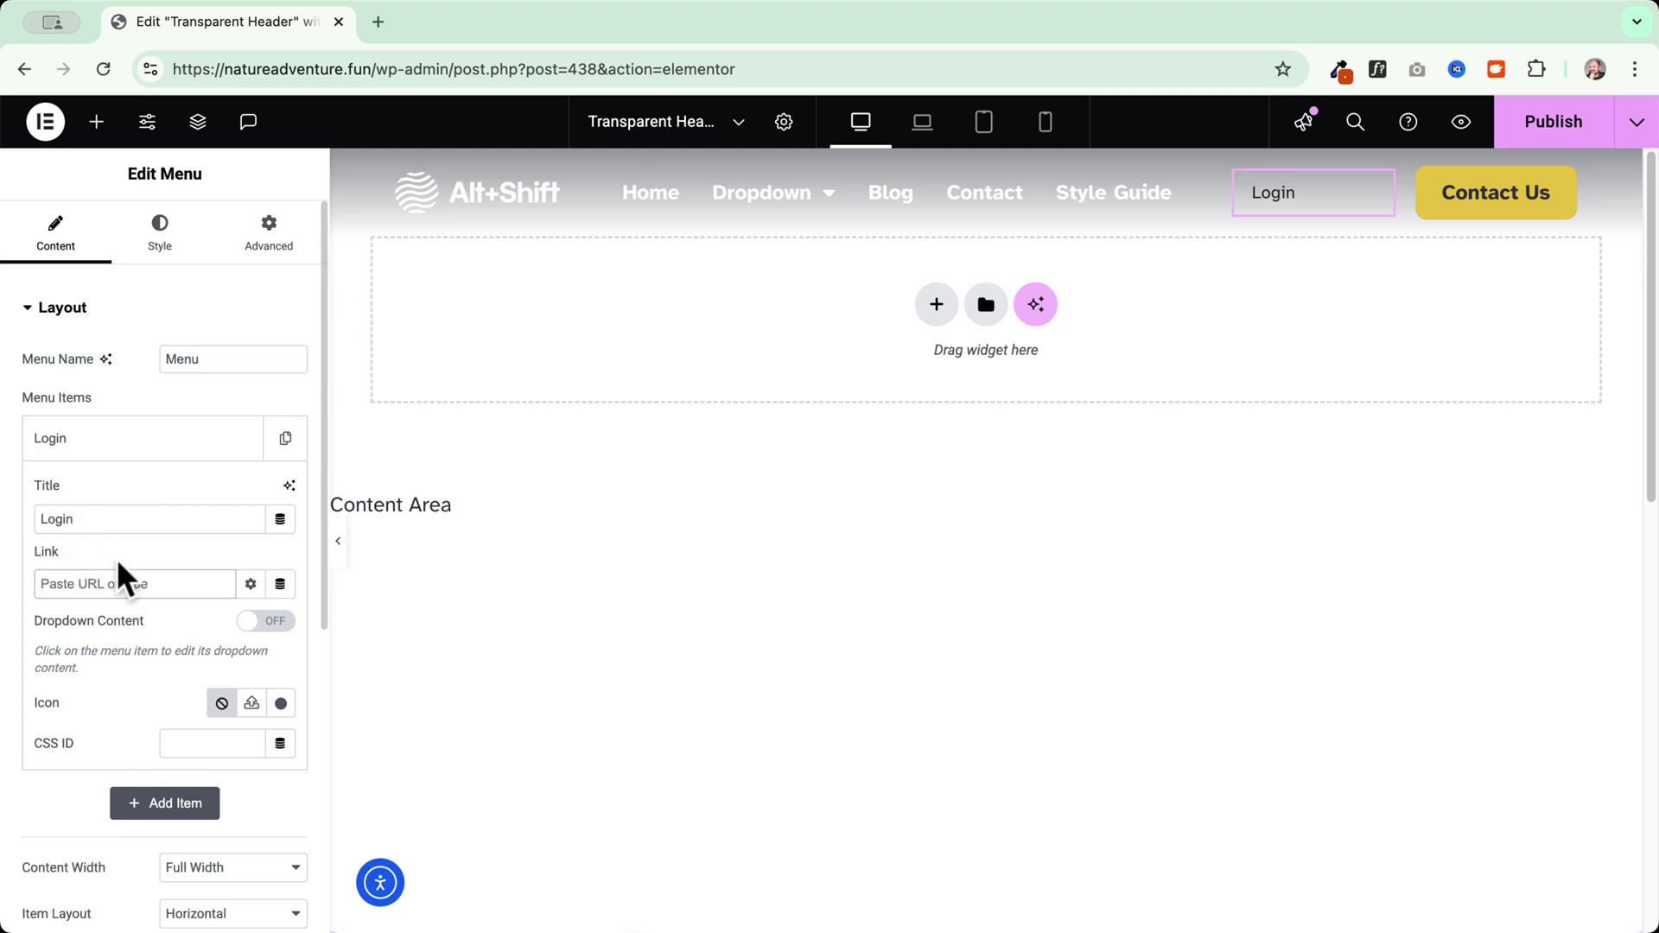
text(login)
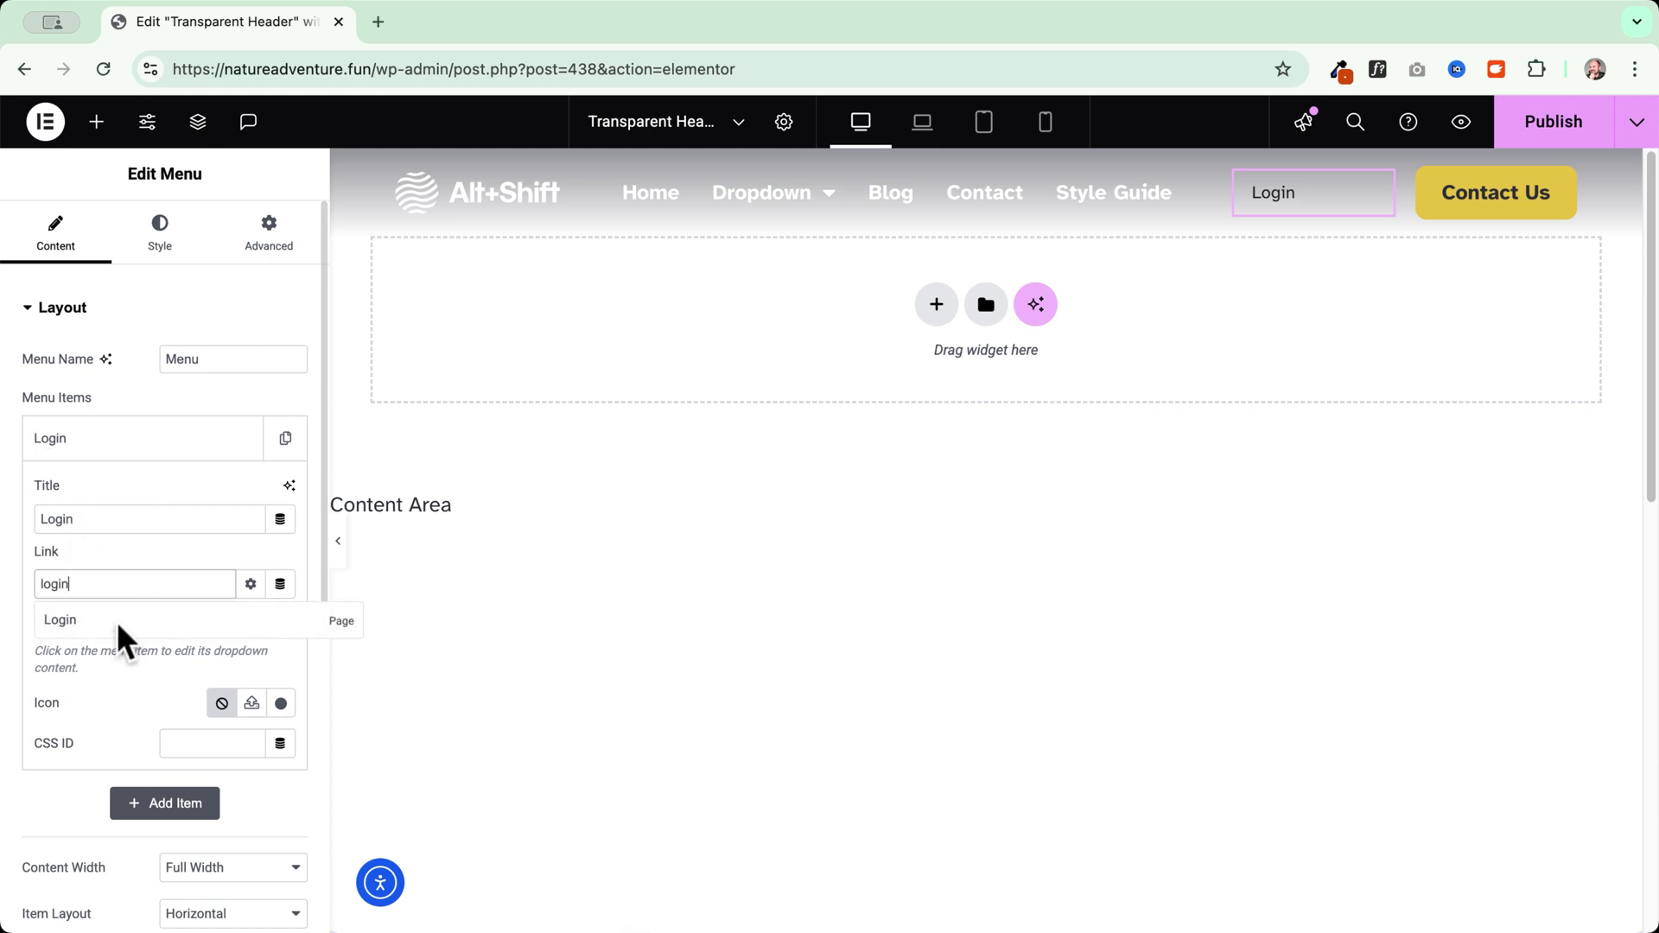
click(83, 617)
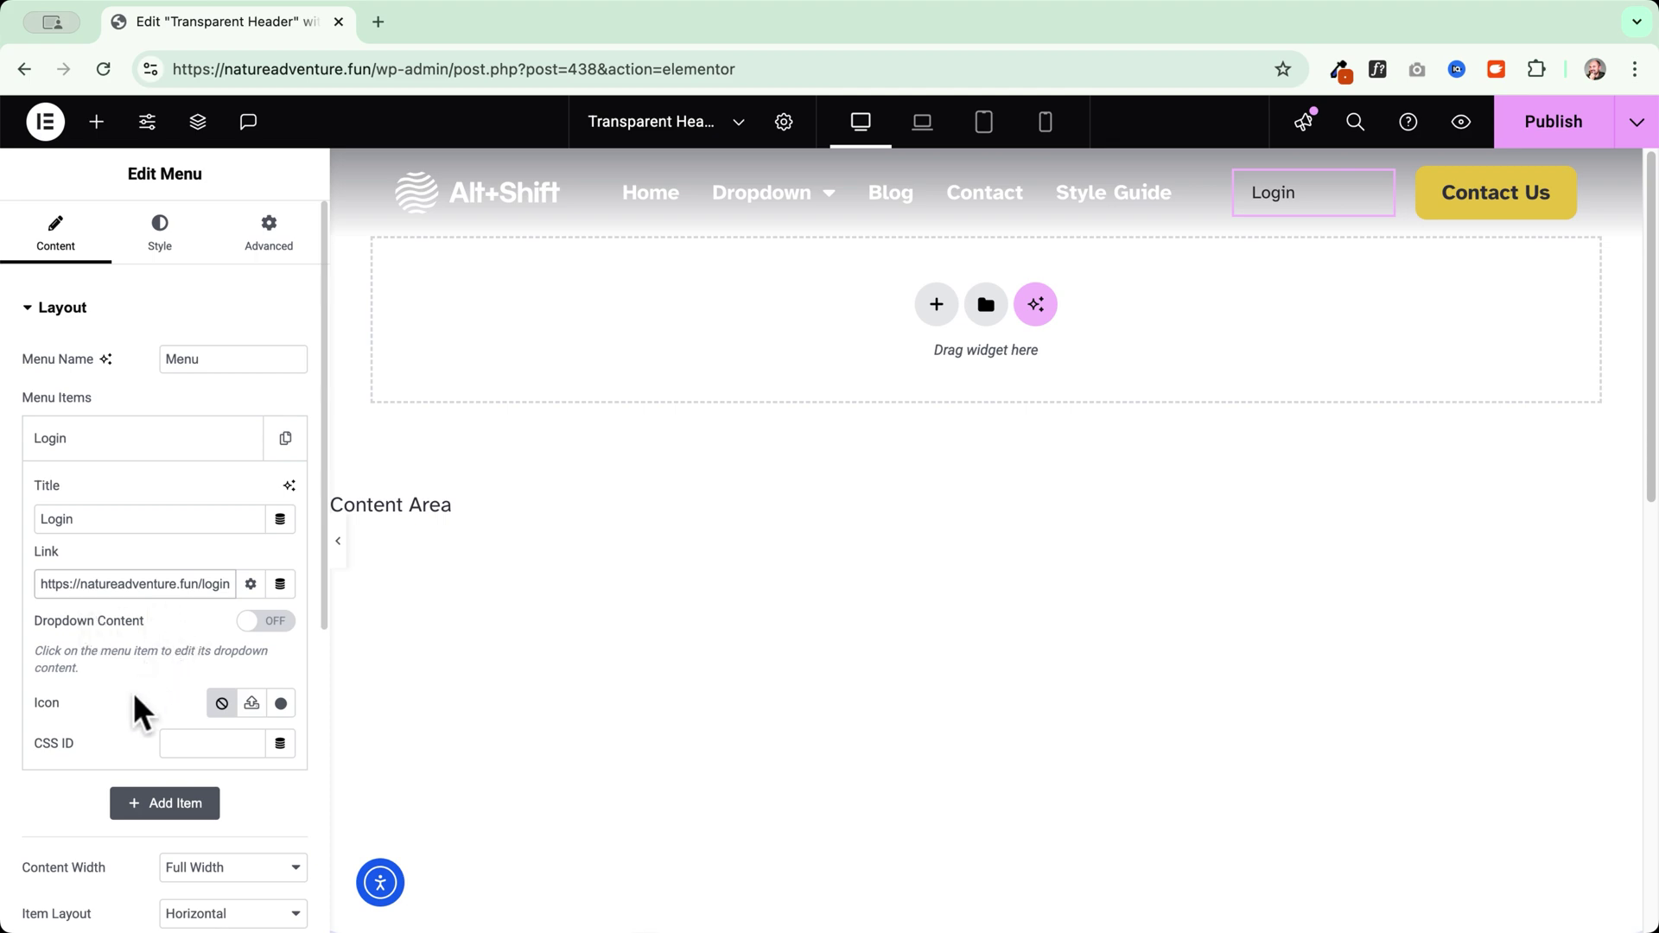
- Insert the circled user icon from the icon library for the Login menu item
click(279, 704)
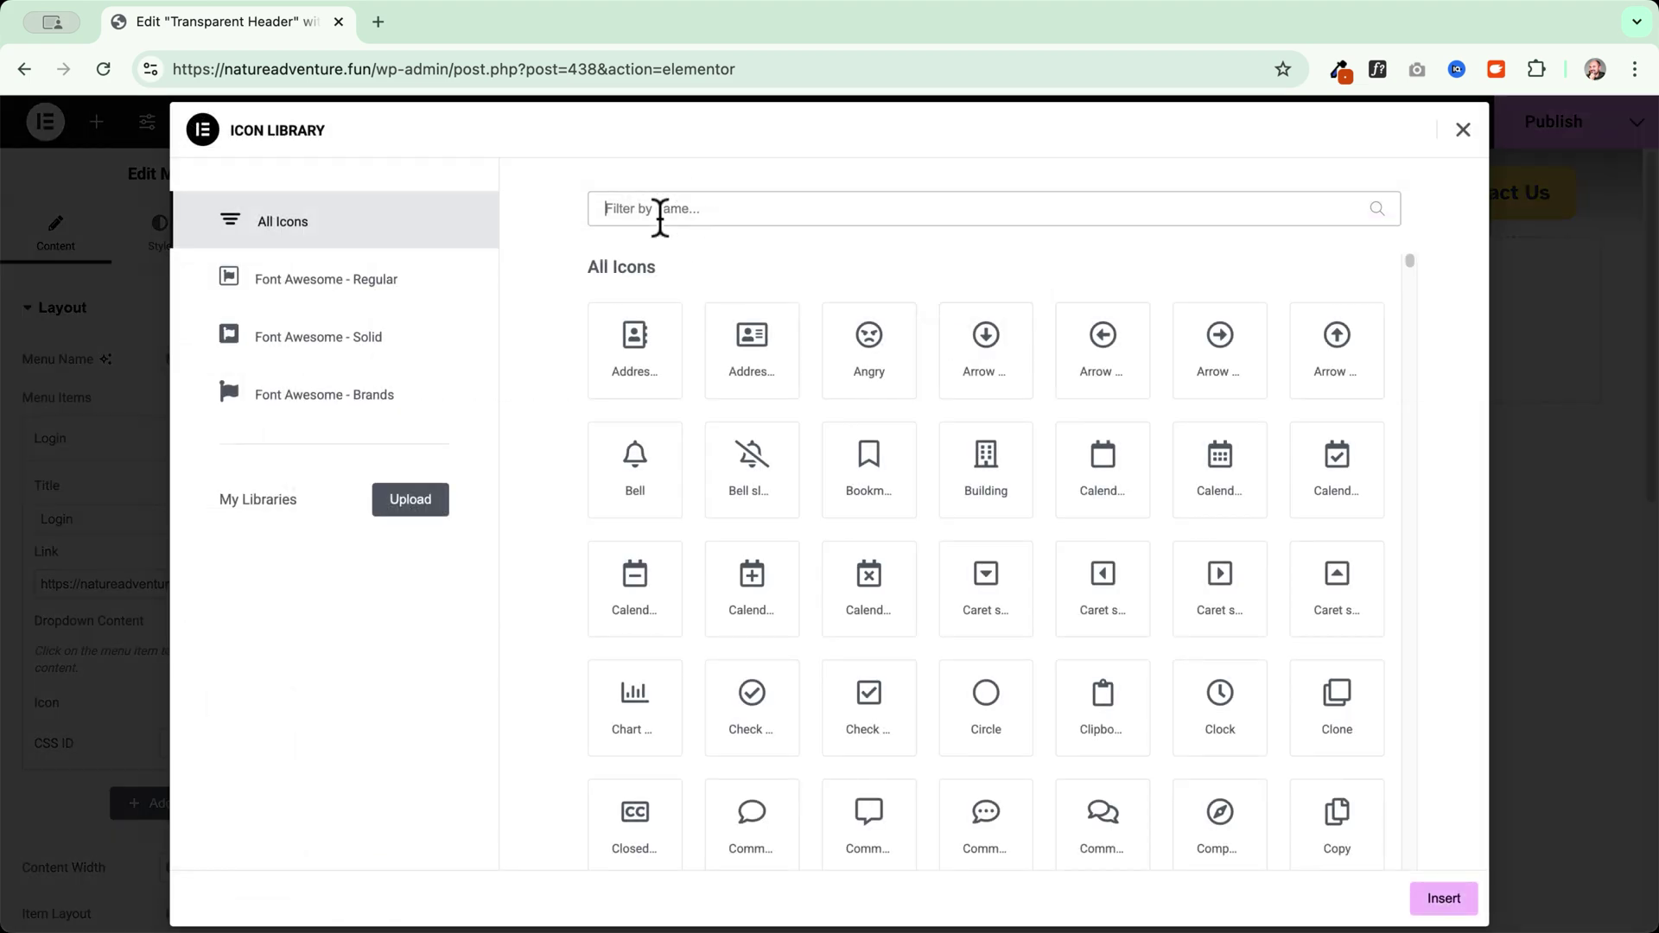
click(660, 210)
text(user)
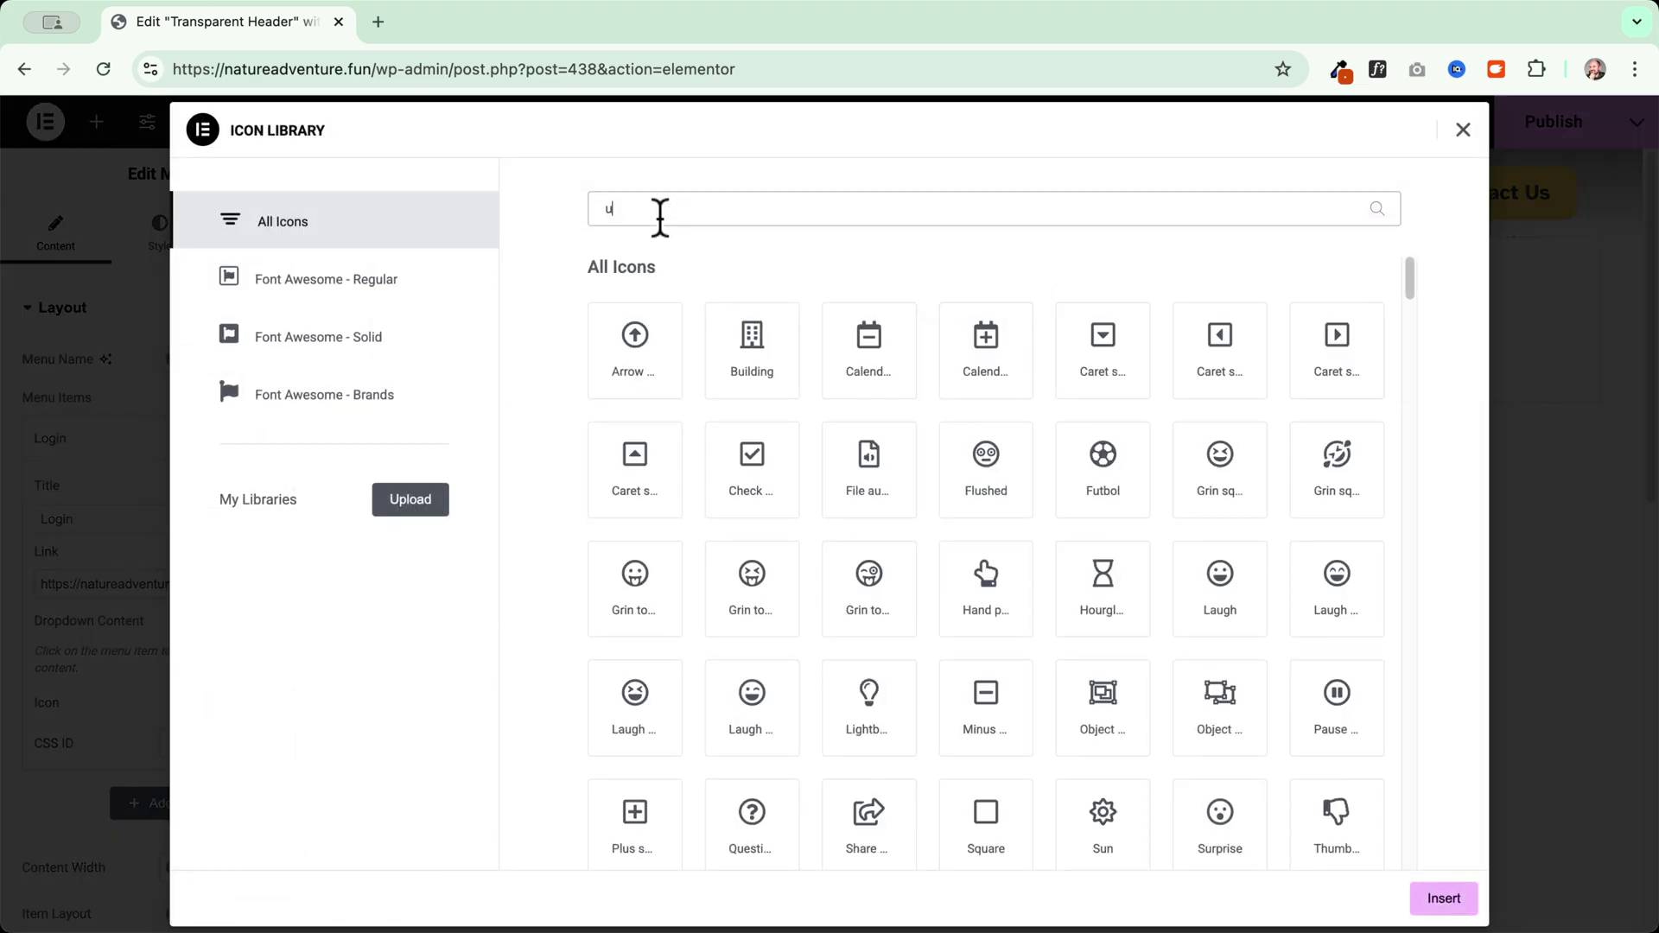
click(757, 350)
click(1441, 898)
scroll(90, 572, down, 3)
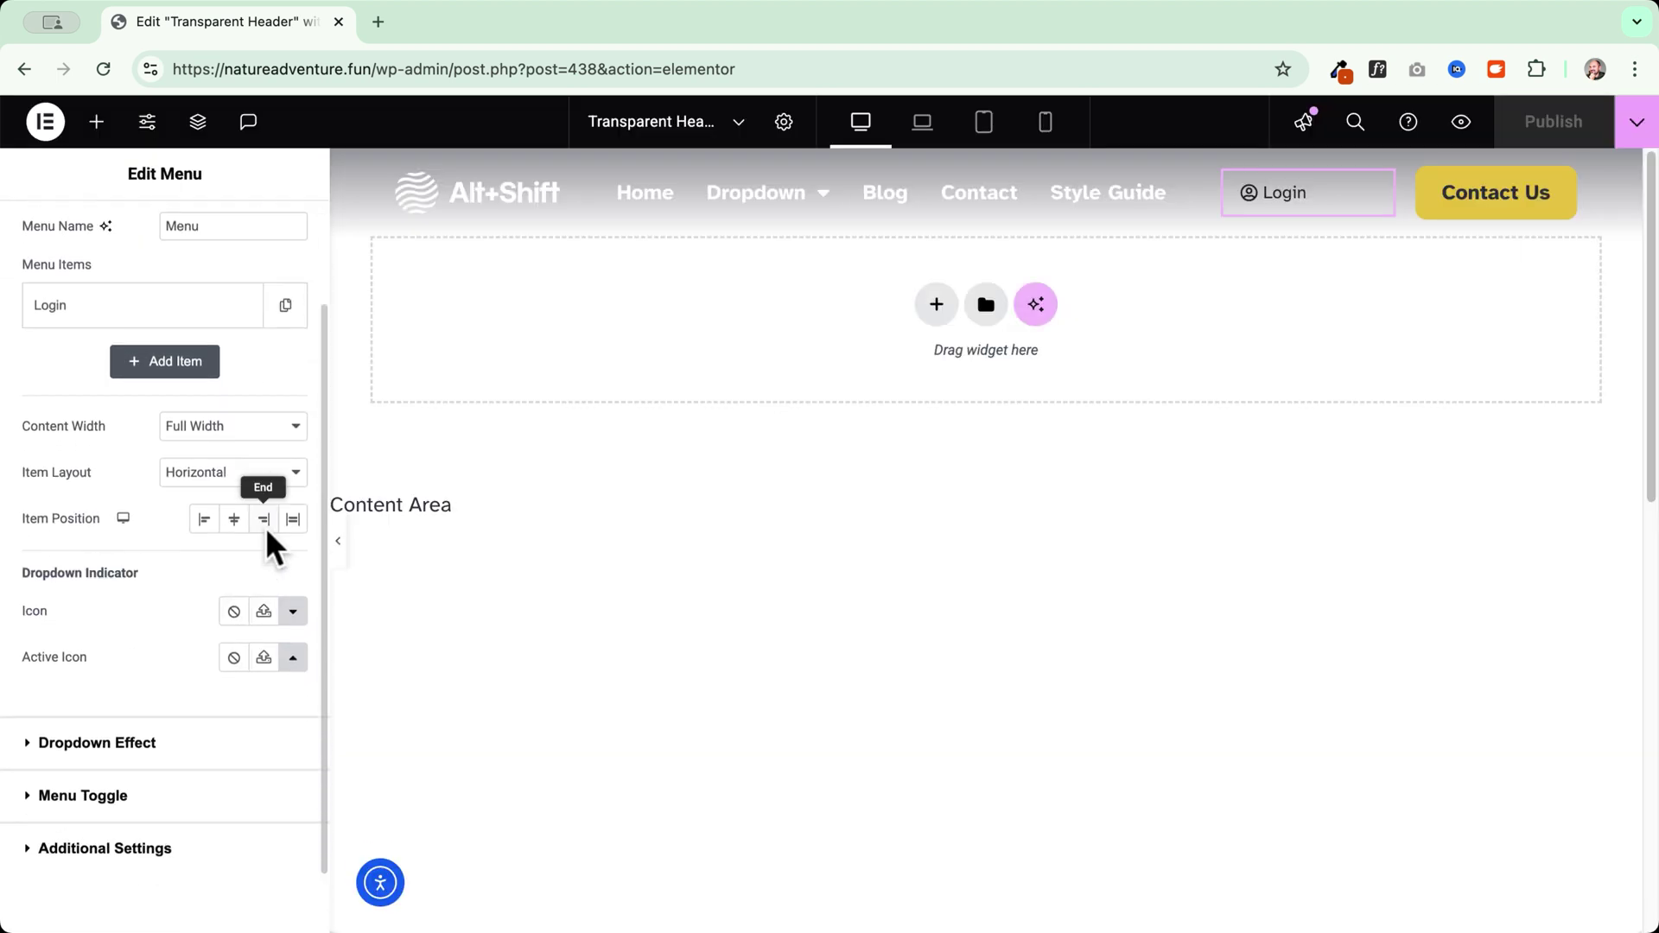
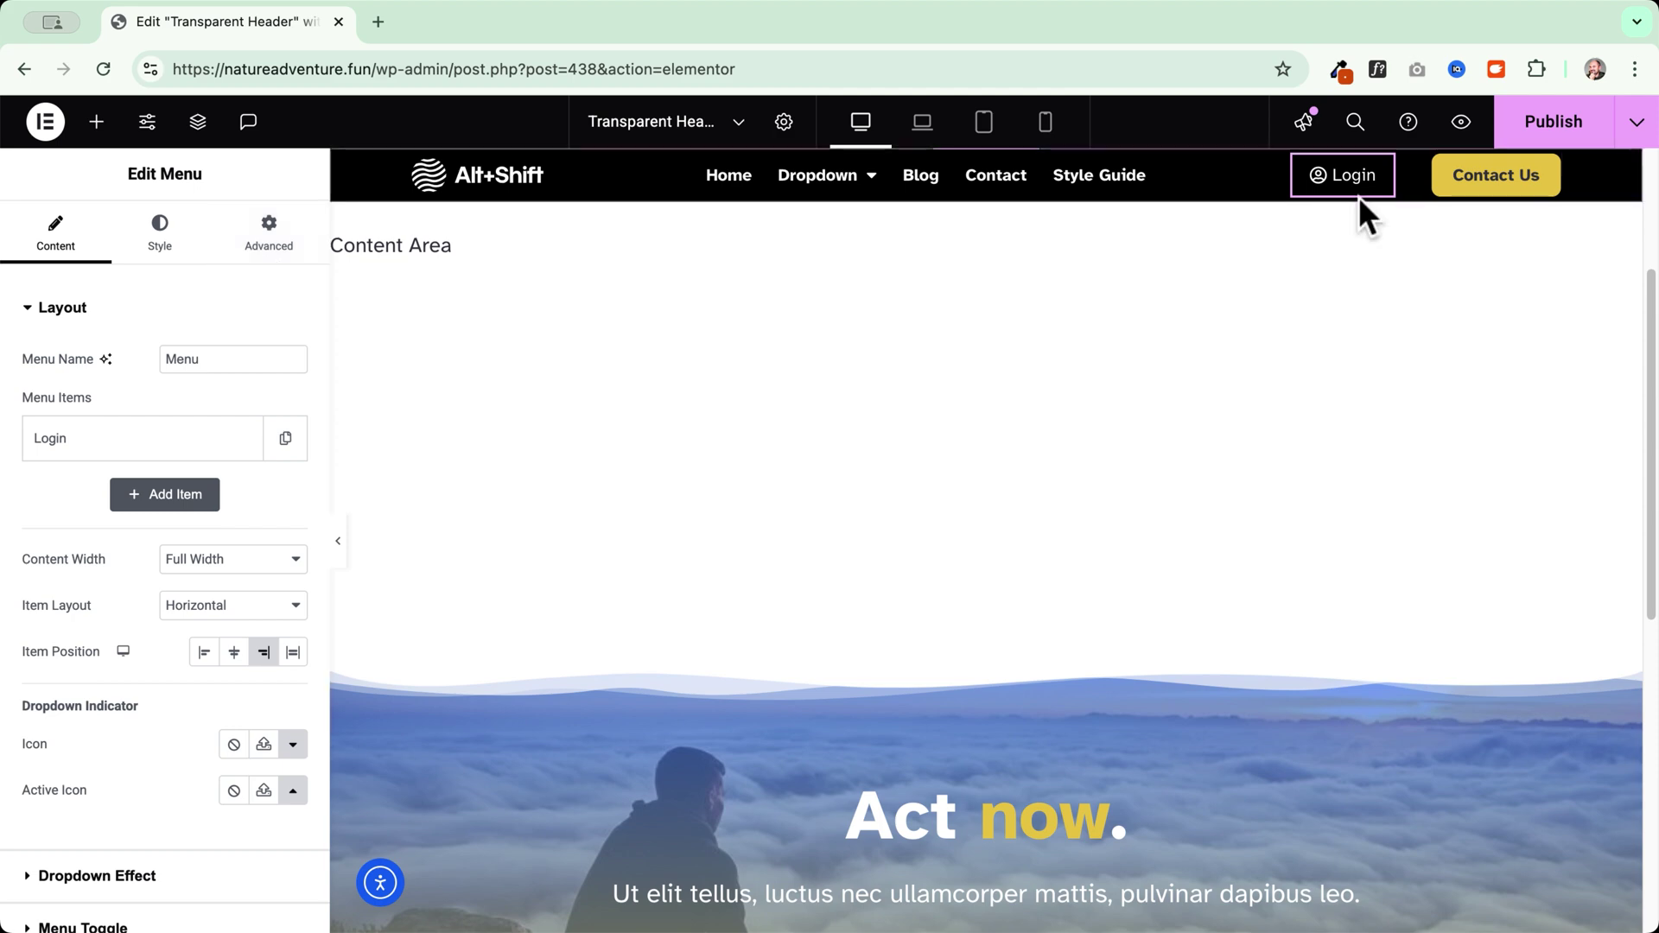
- Add a display condition to the Login menu so it shows only when Login Status is Logged Out, and save it
click(267, 250)
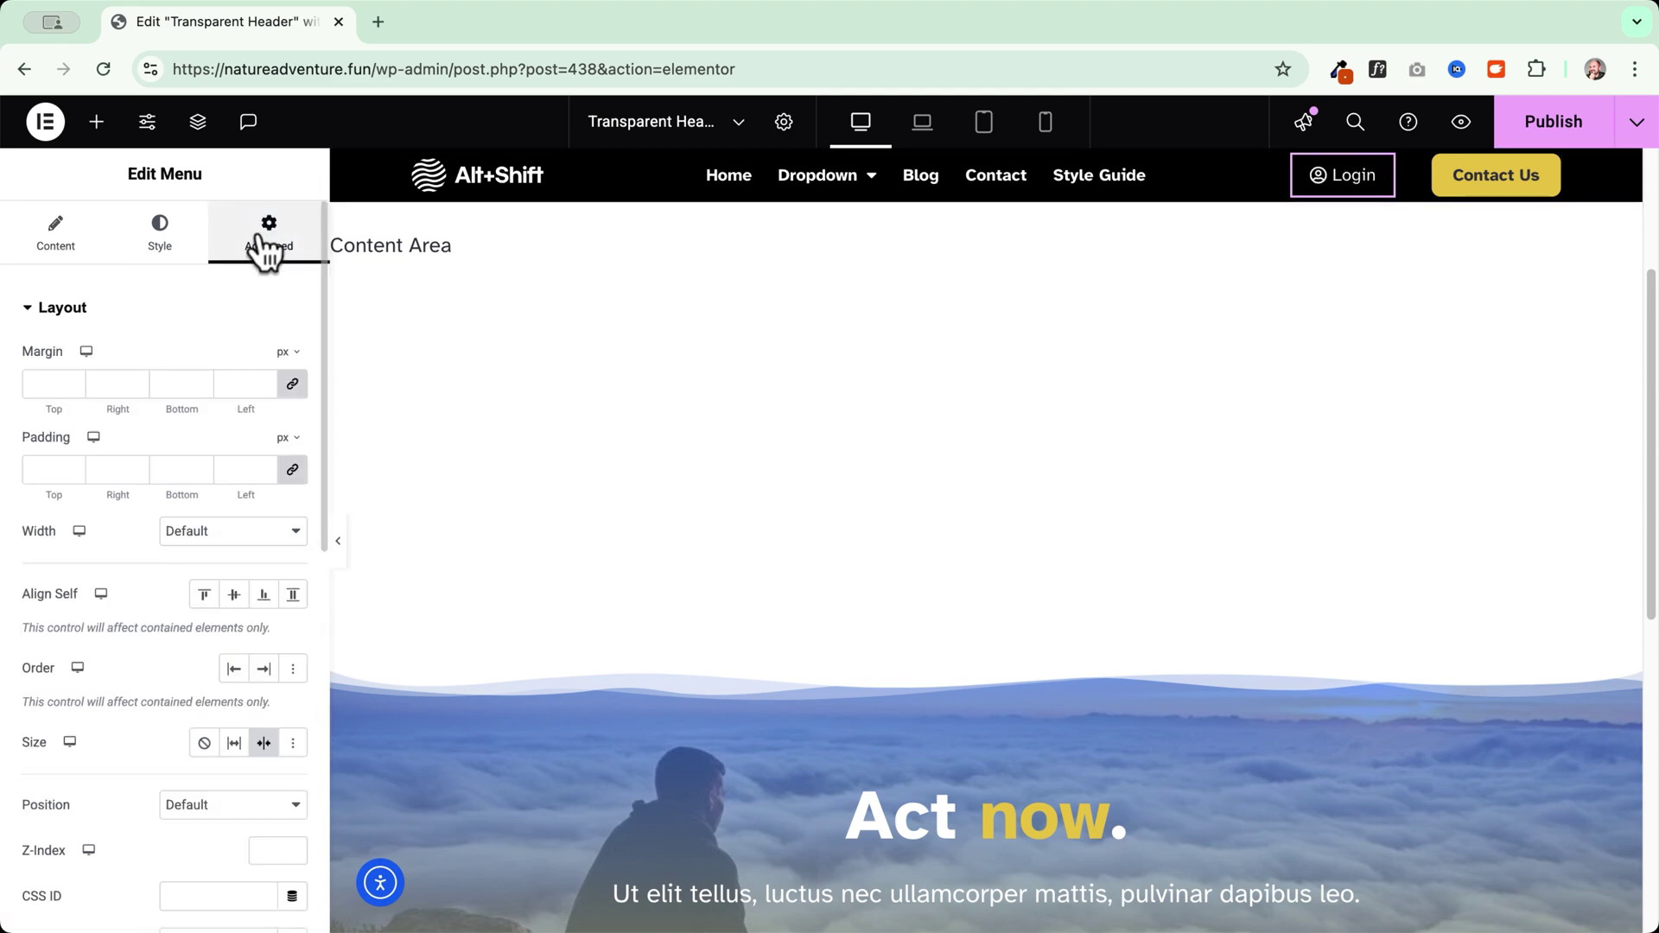
scroll(119, 683, down, 5)
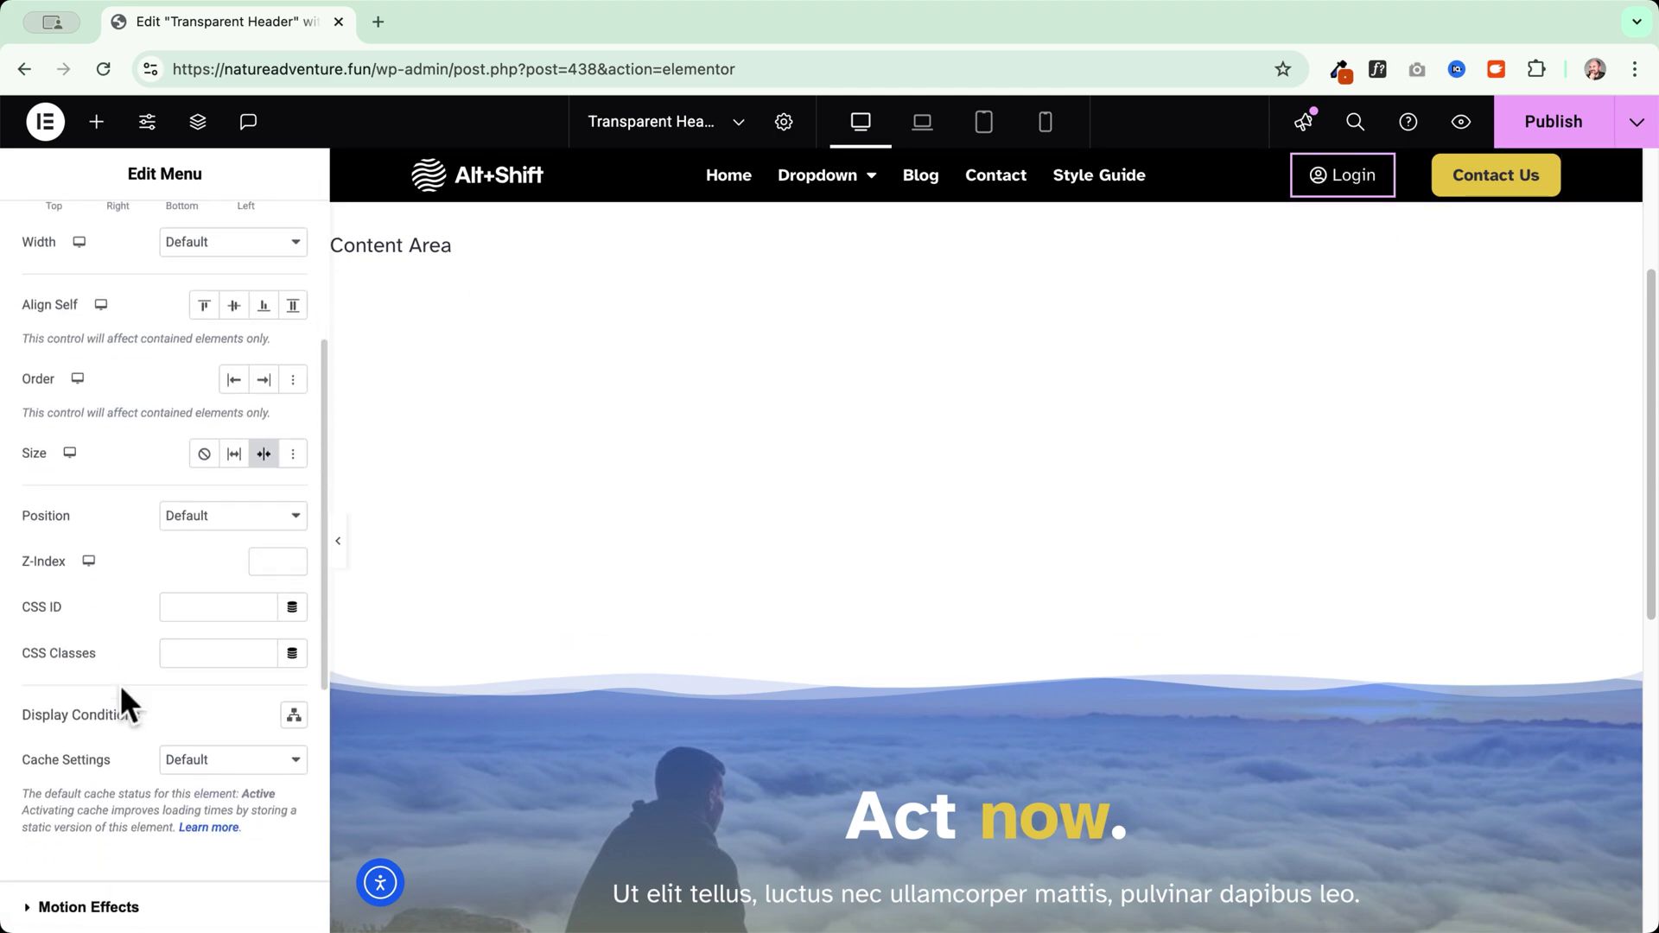
scroll(119, 683, down, 1)
click(294, 520)
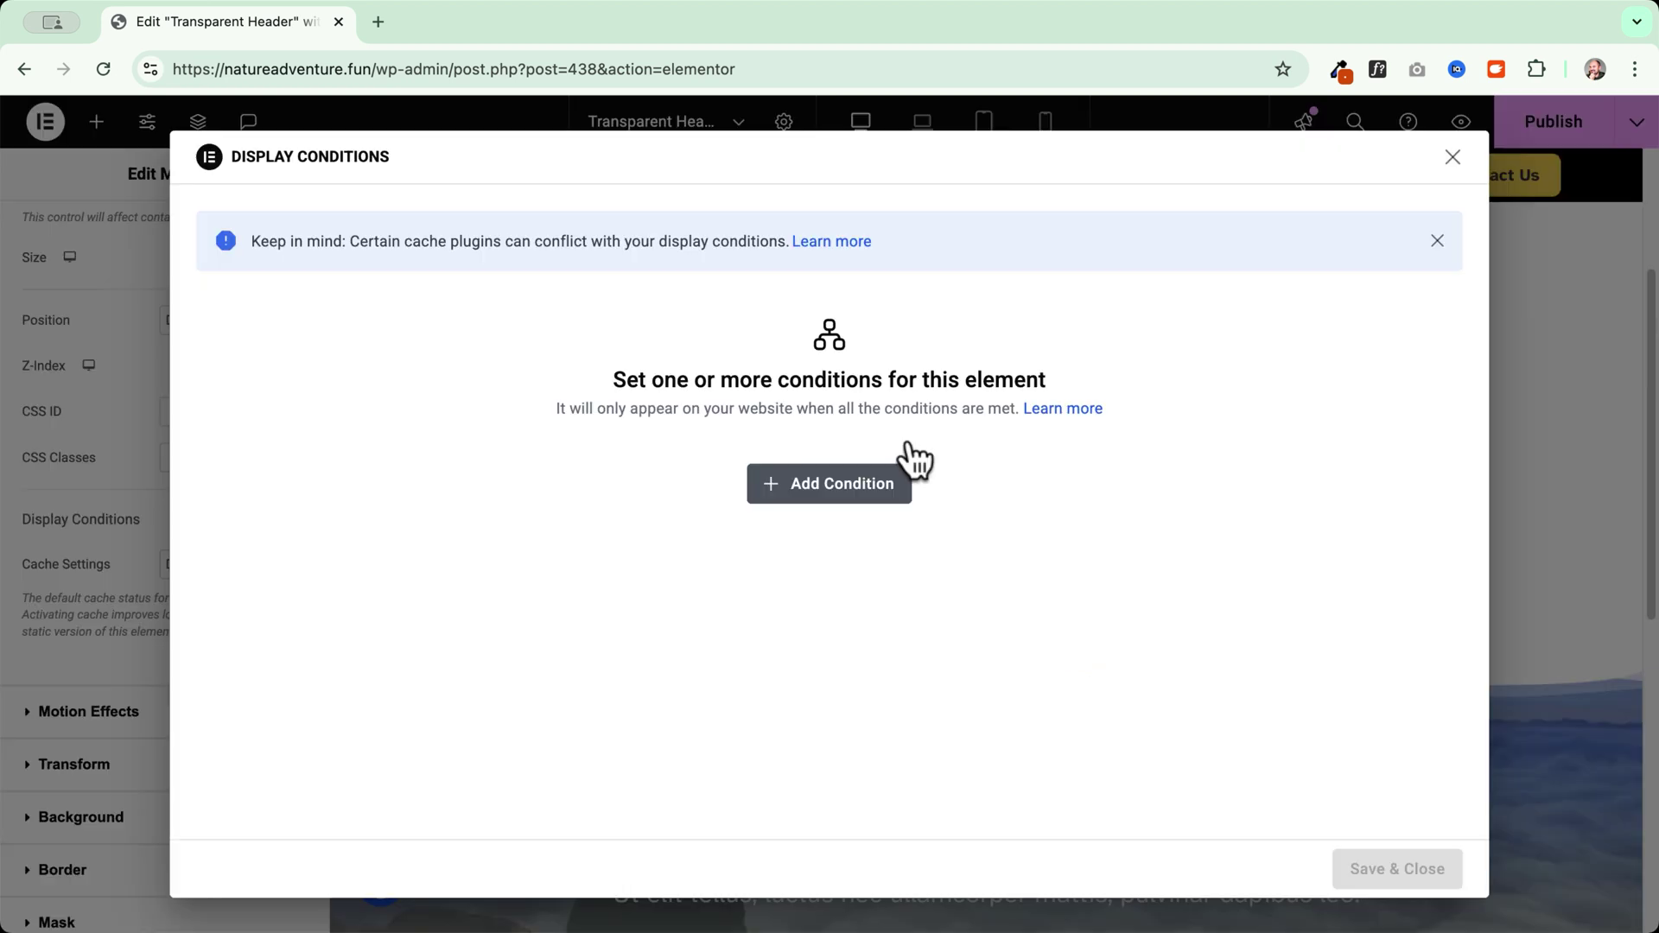
click(857, 491)
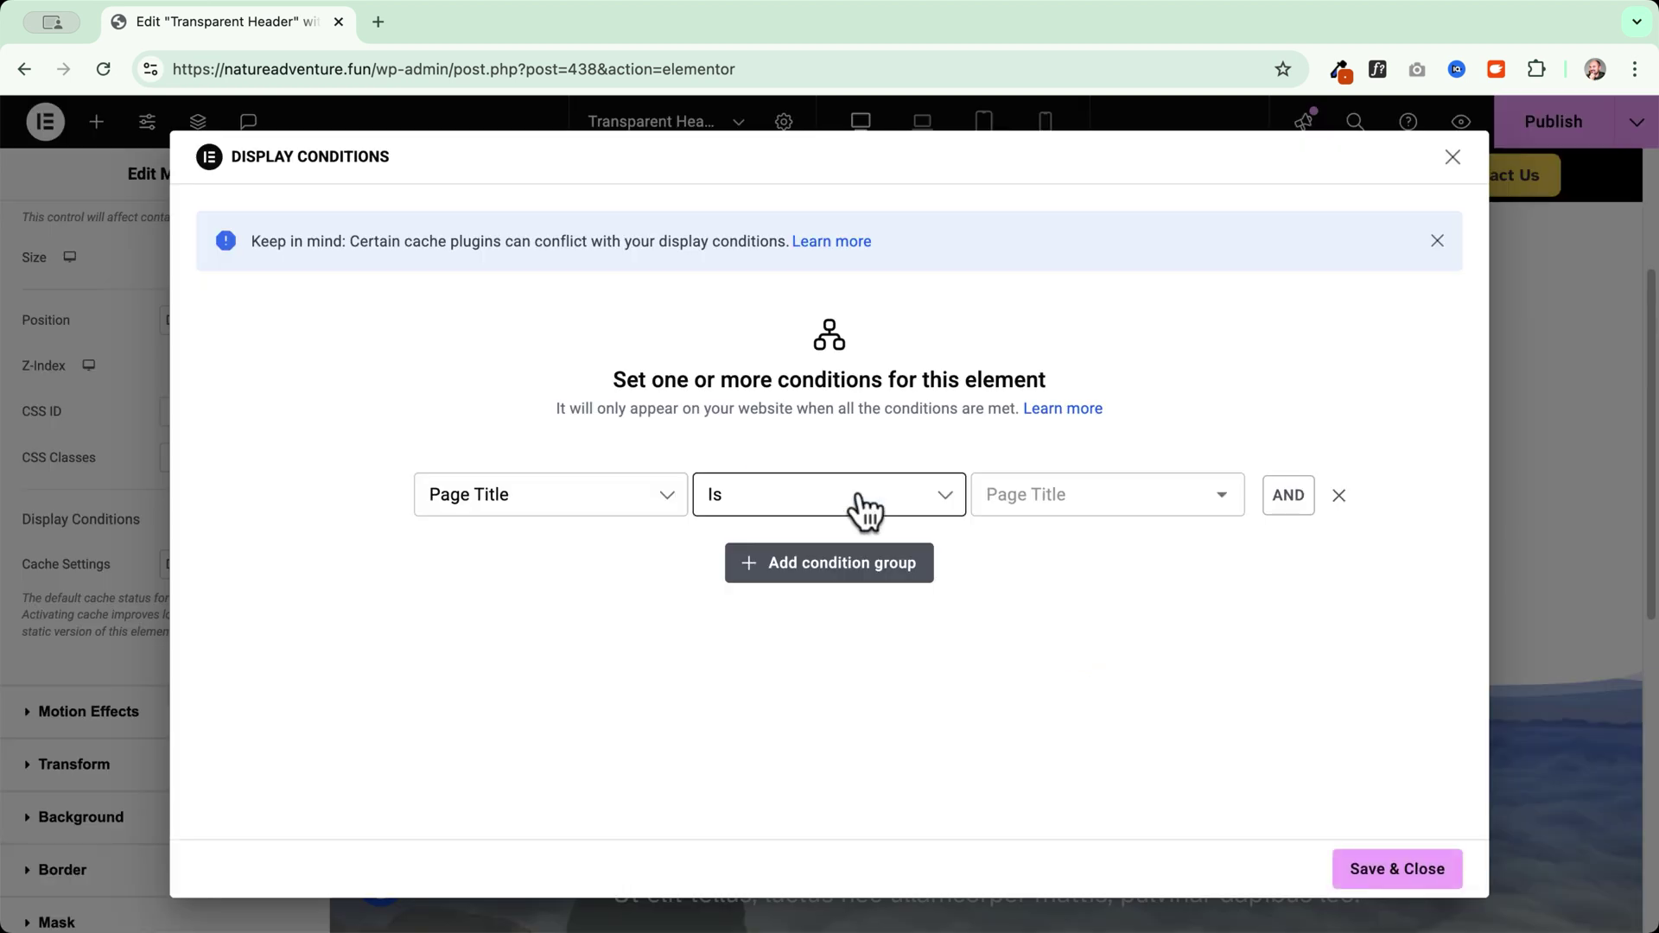
click(538, 494)
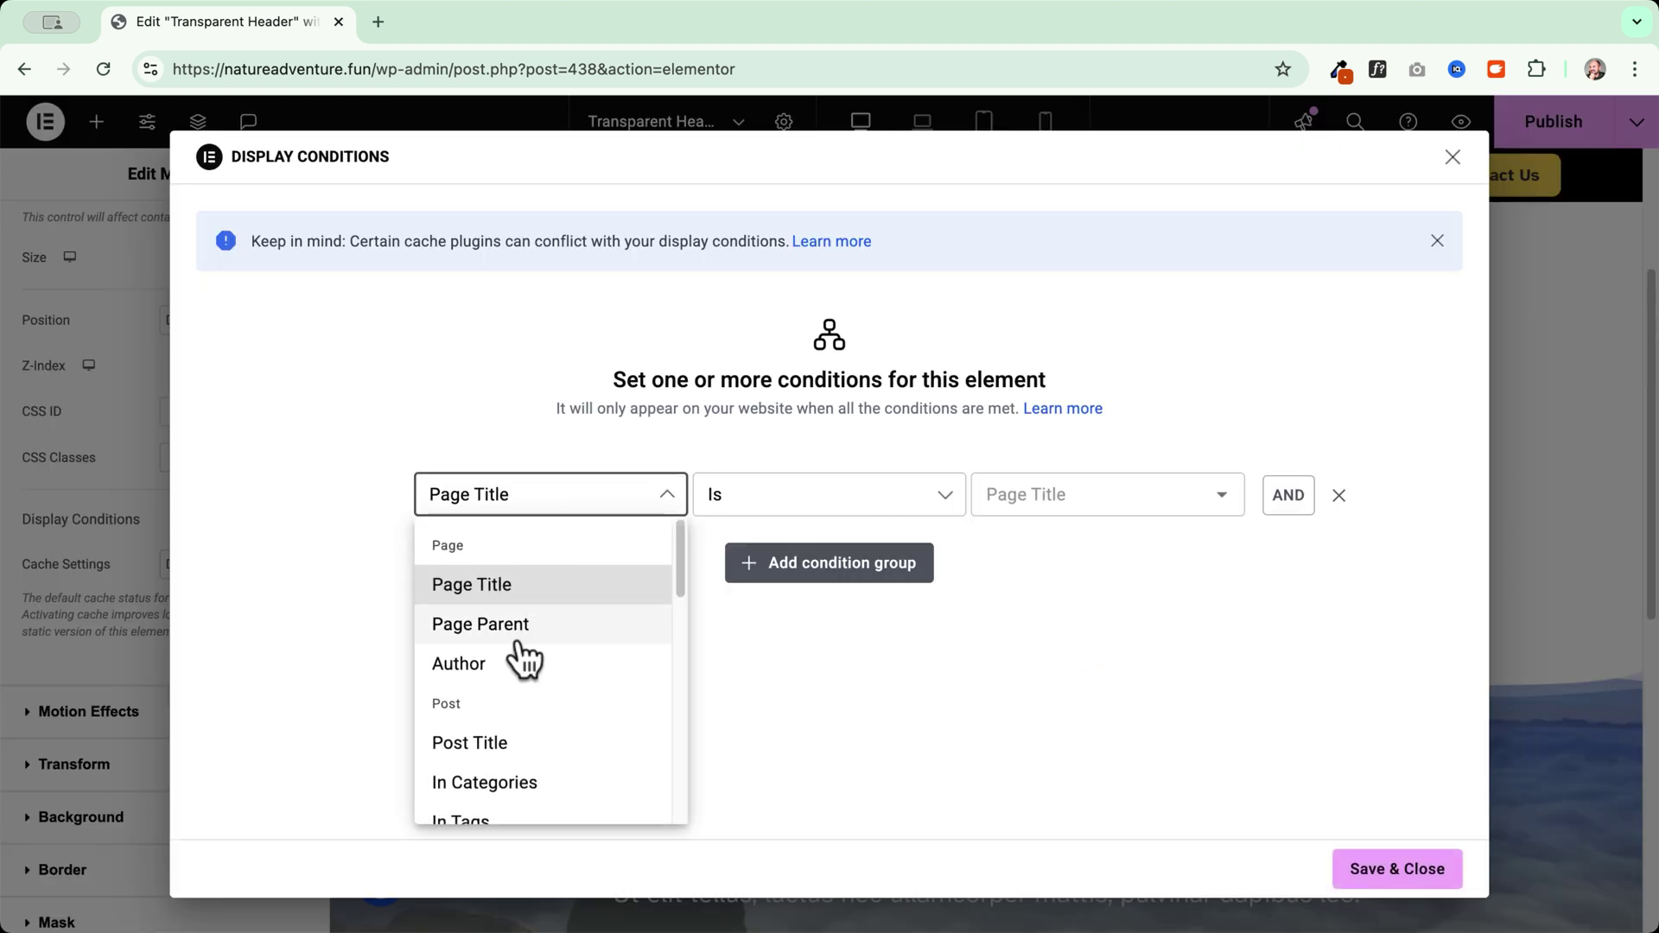
scroll(521, 659, down, 1)
scroll(524, 657, down, 6)
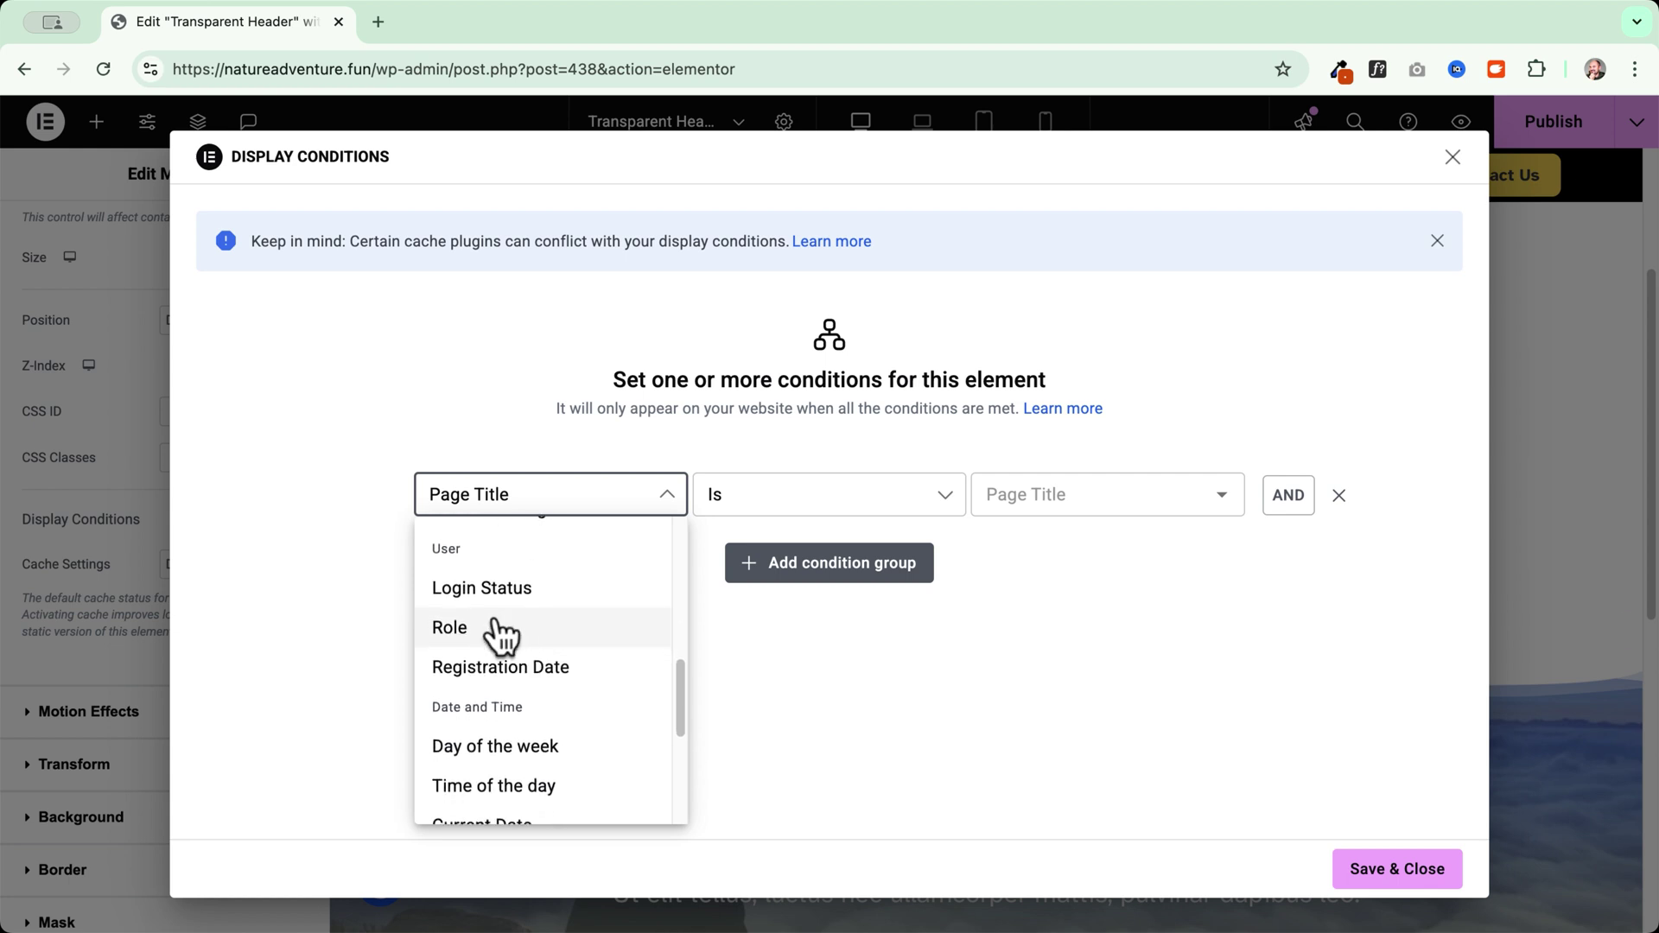
click(482, 605)
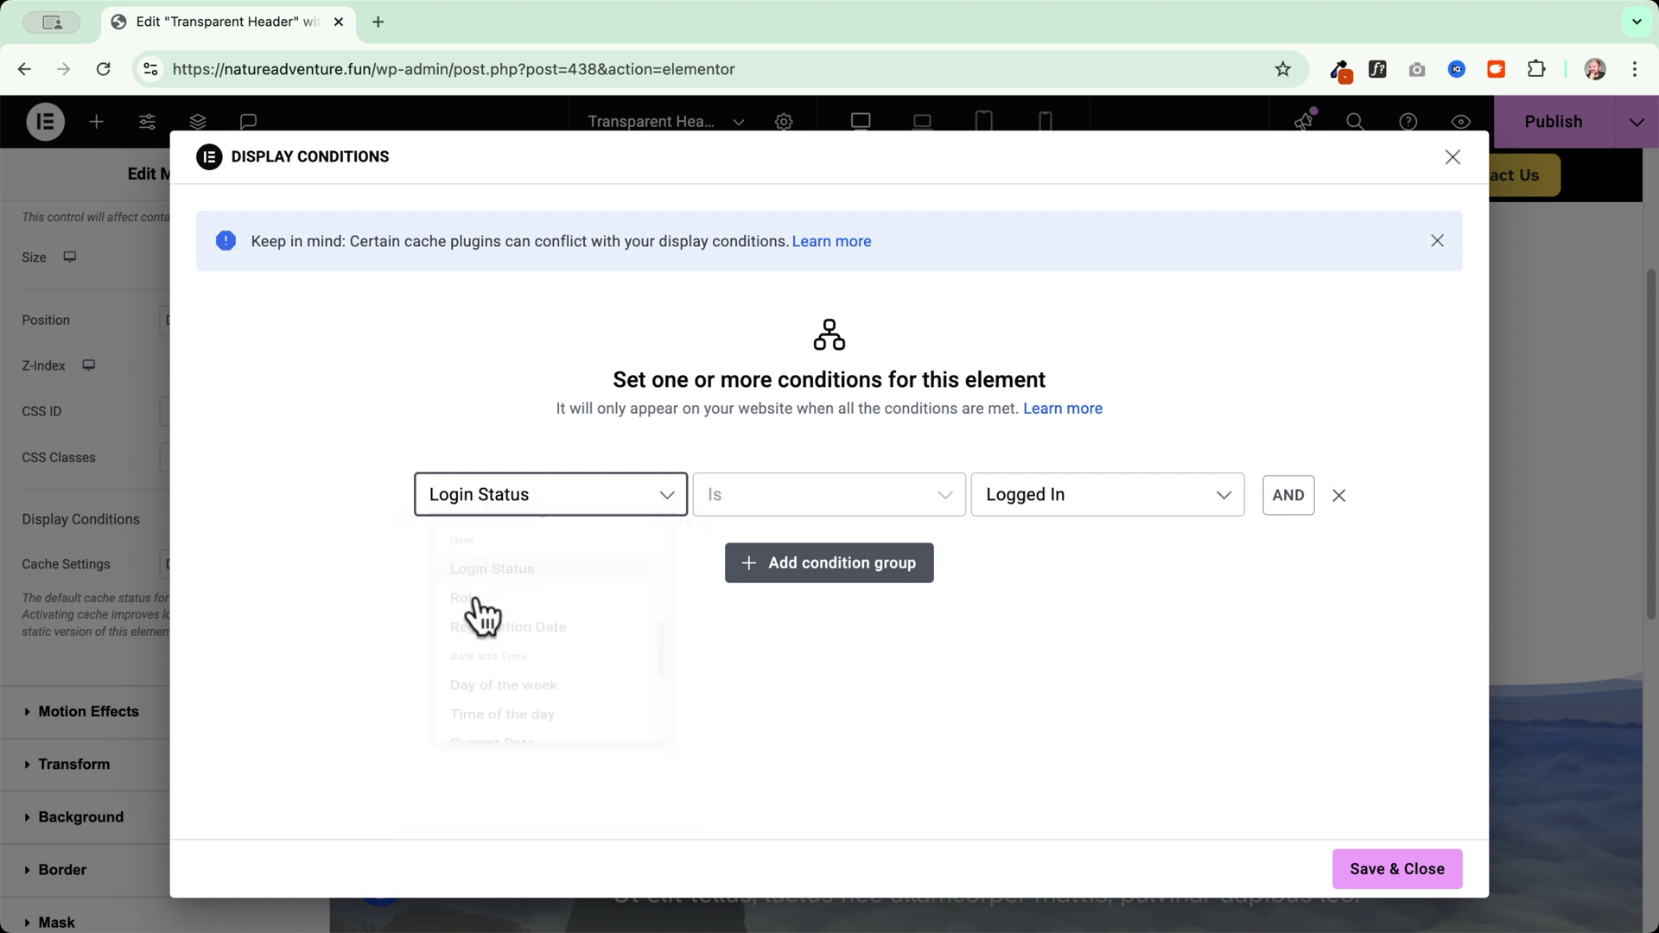
click(1011, 500)
click(1022, 589)
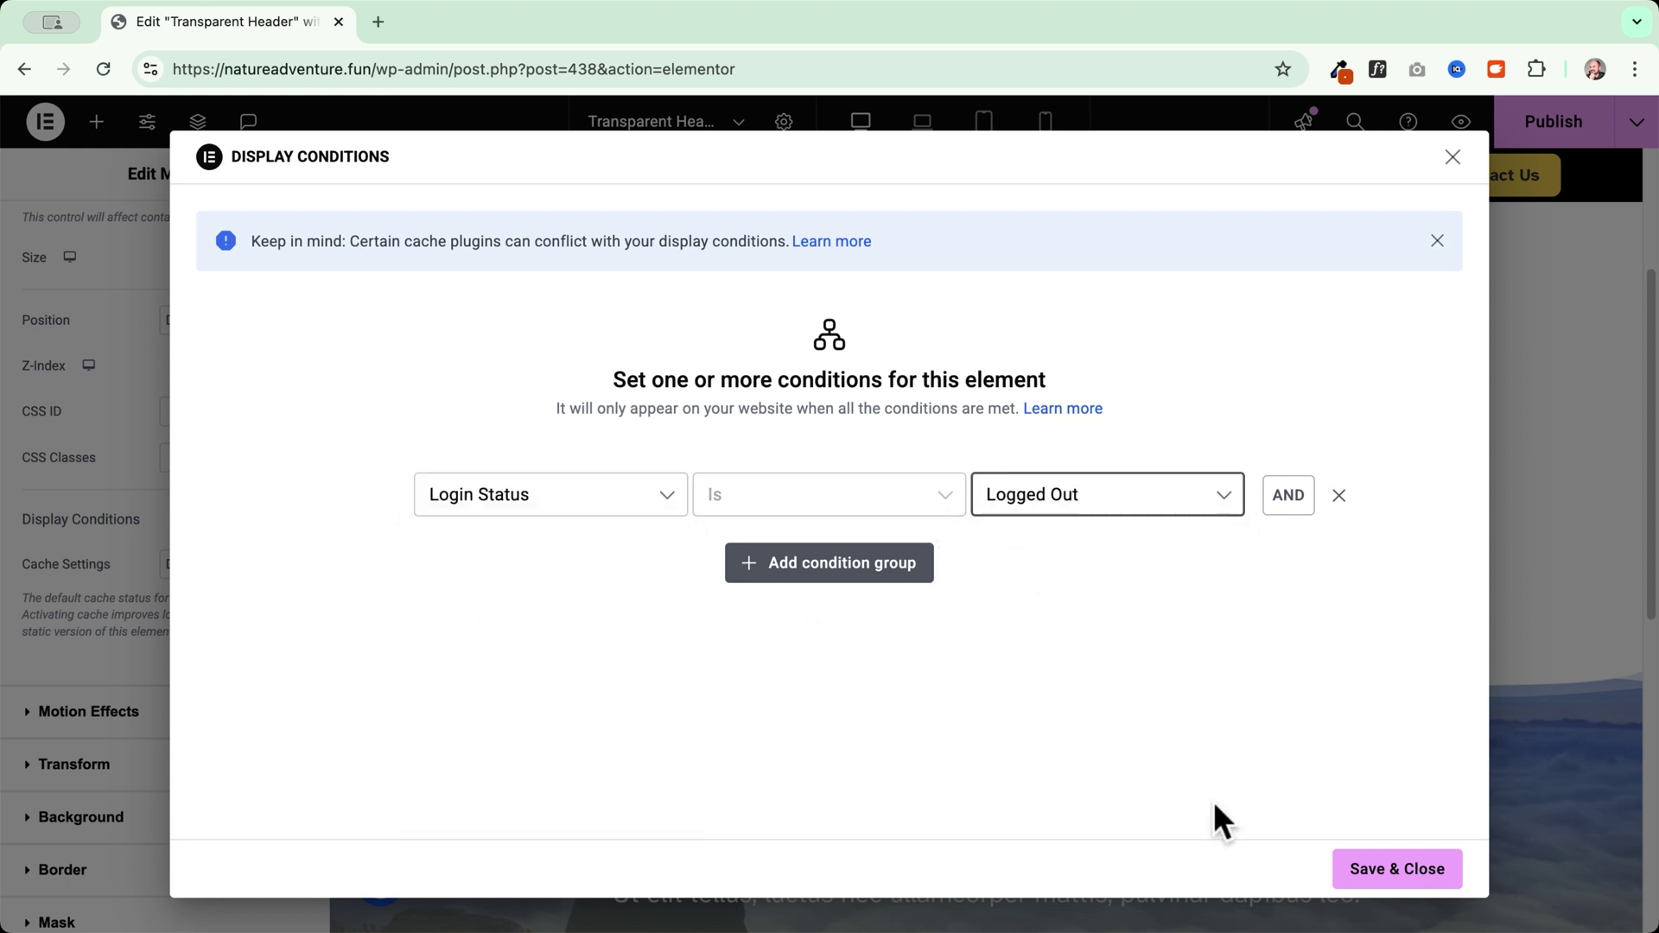
click(1383, 886)
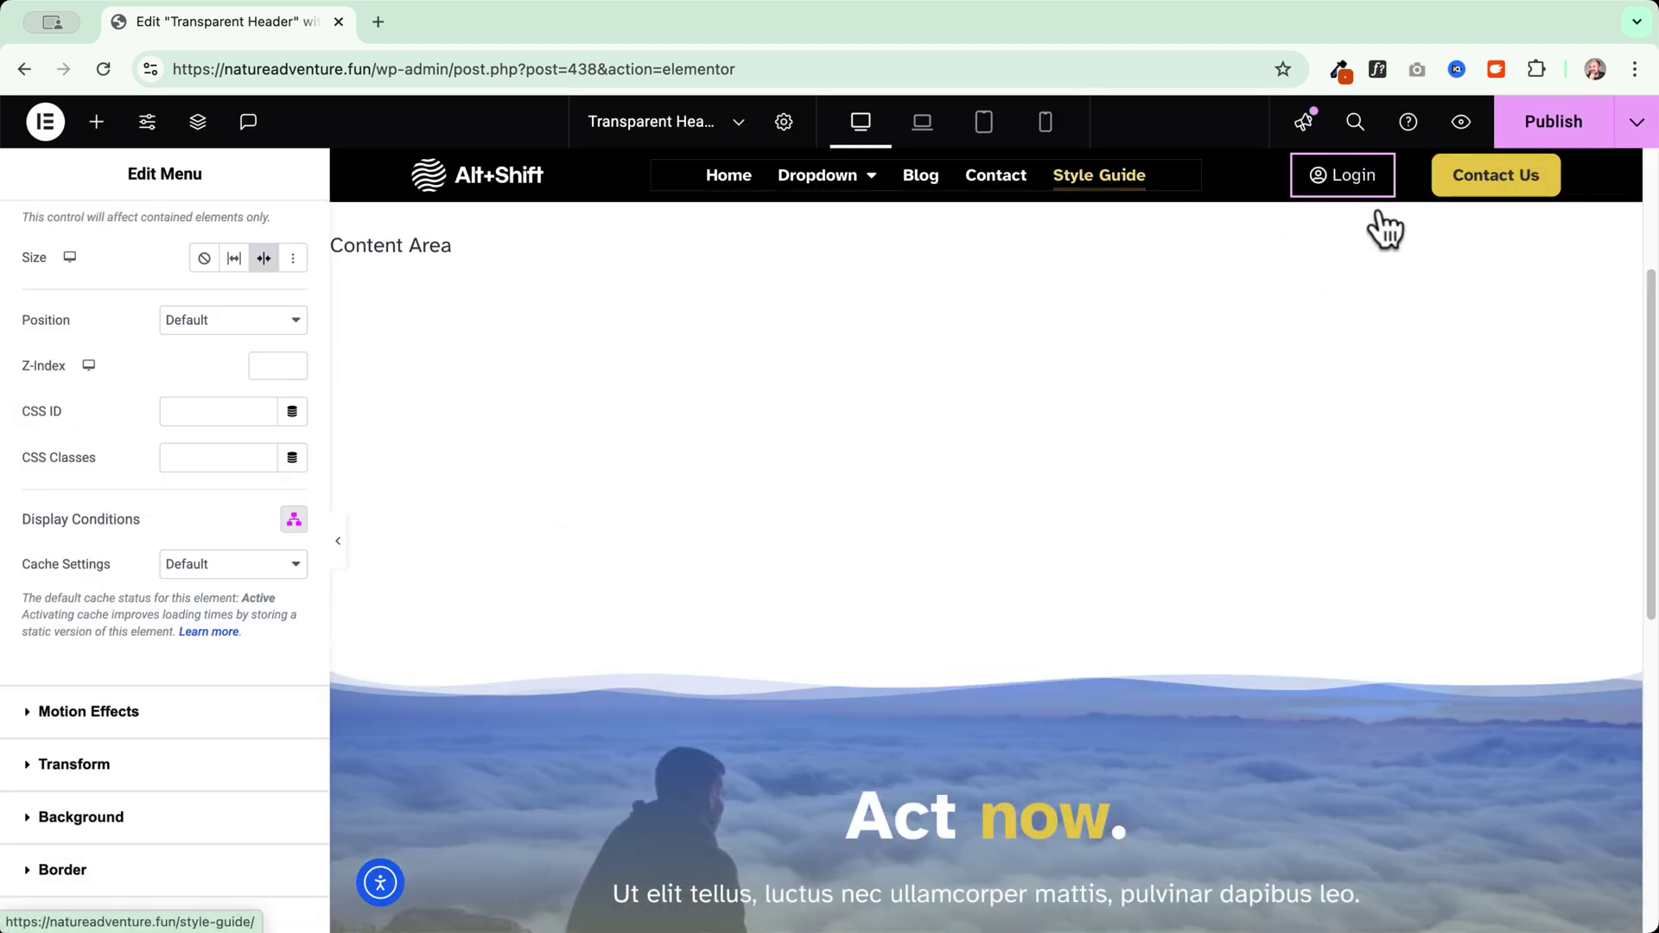
- Set the padding of the Login menu's items to 0 px on all sides
click(1344, 184)
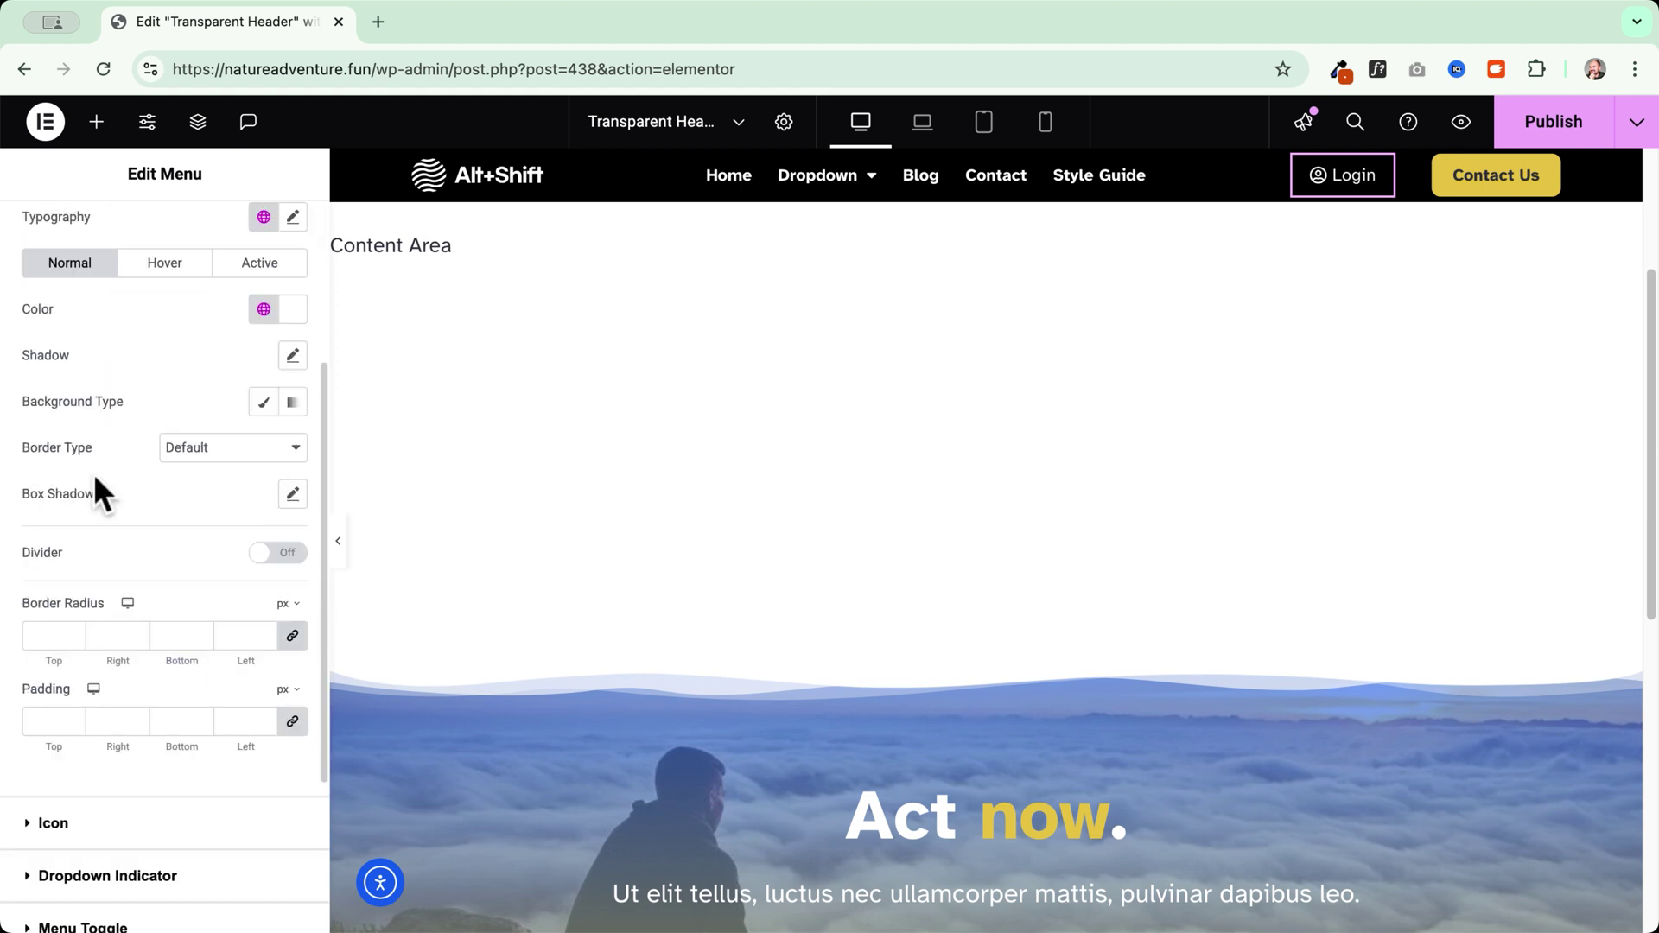
scroll(93, 473, up, 3)
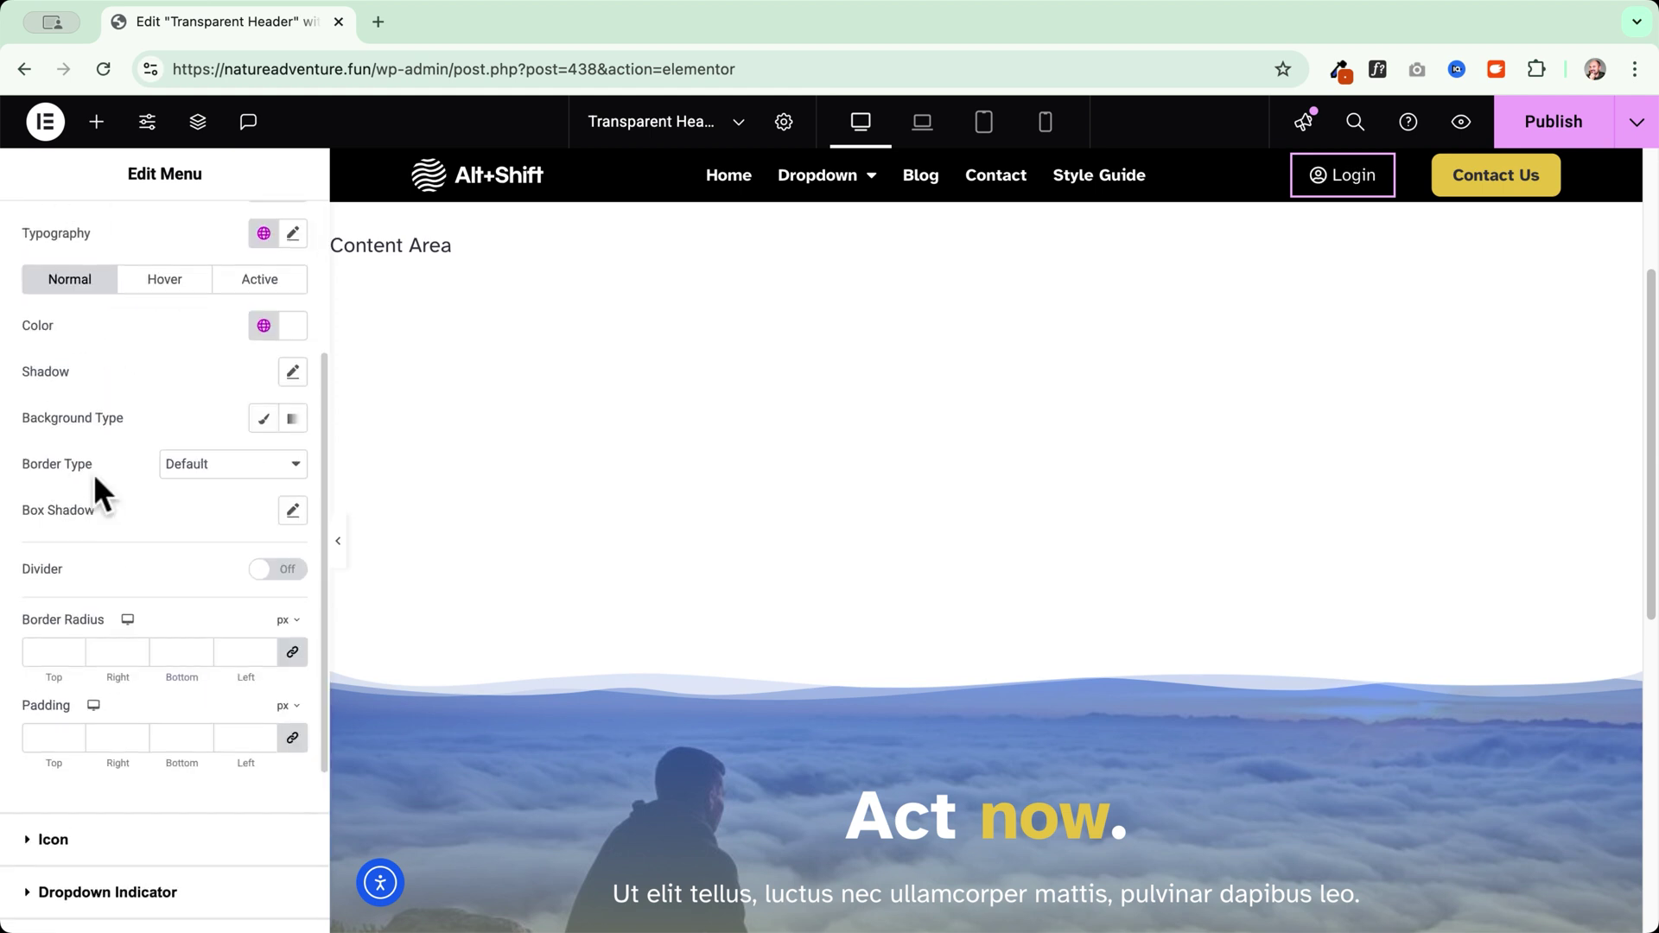
scroll(93, 474, down, 1)
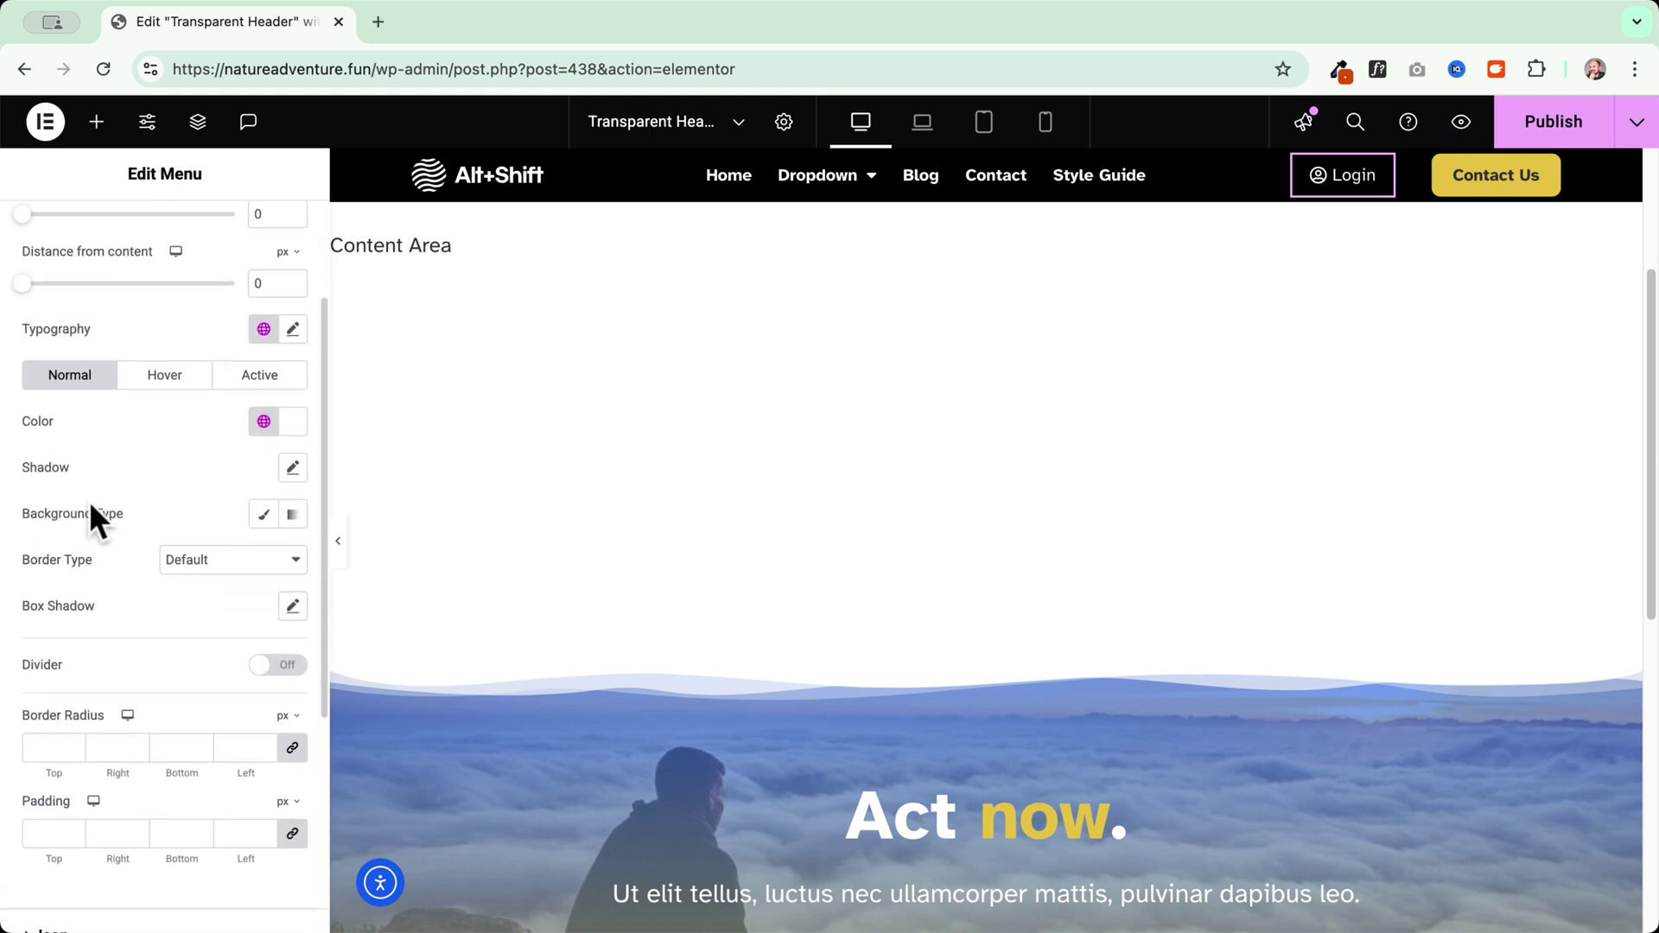
click(45, 827)
text(0)
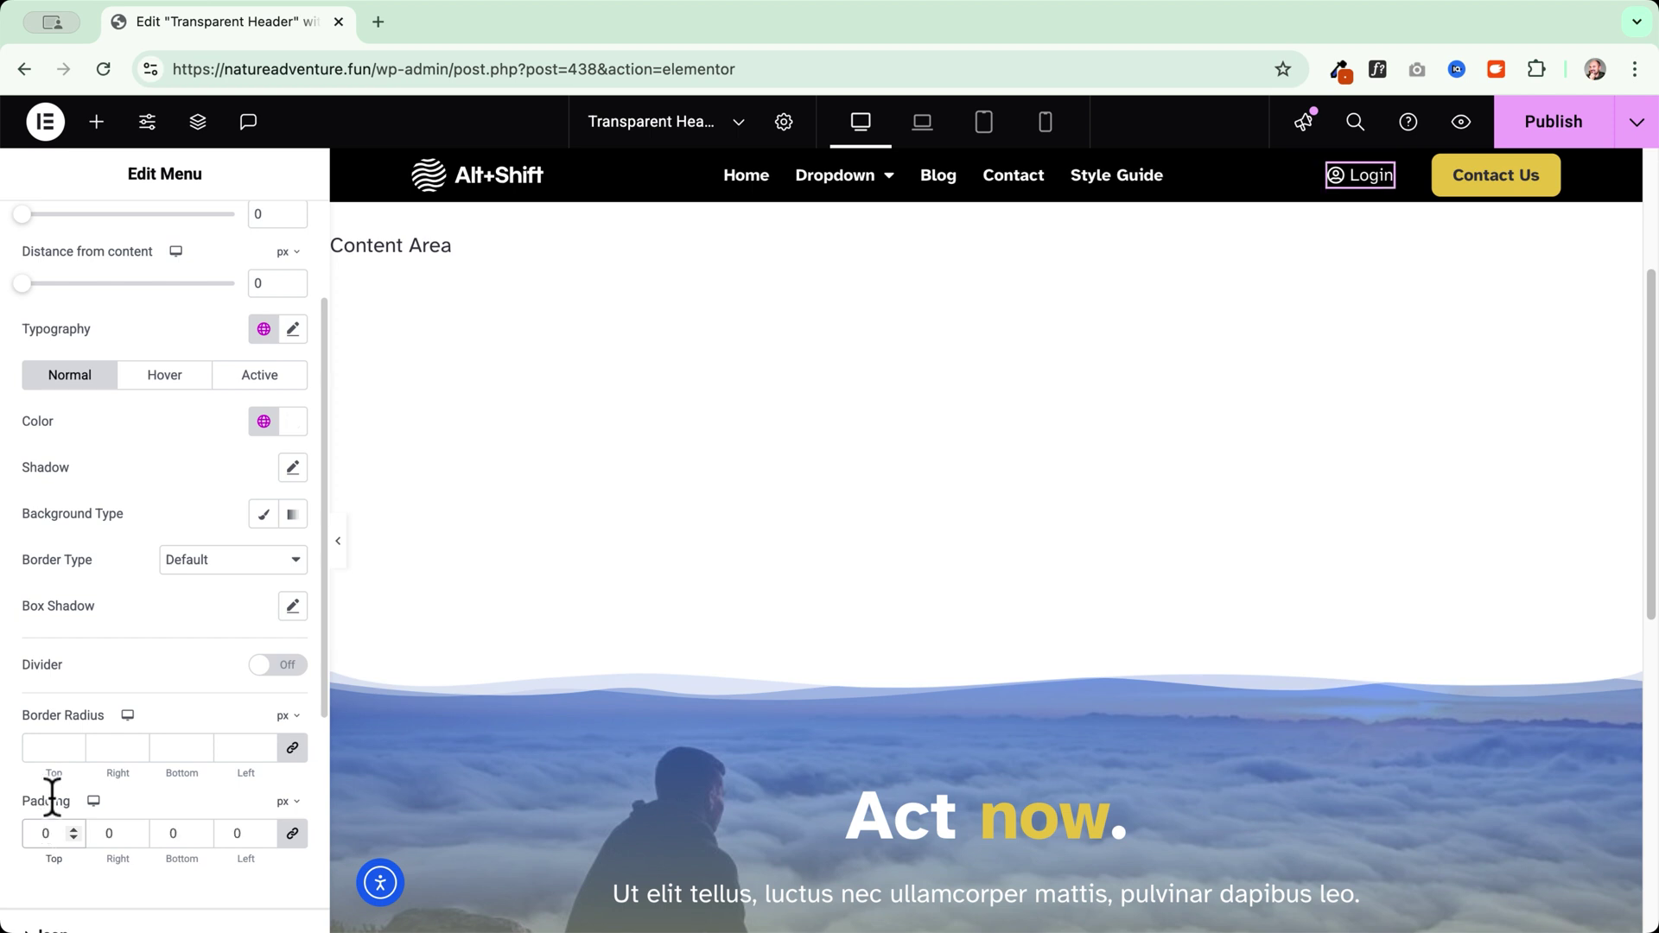
- Set the Login menu items' hover and active text colors to the site's yellow global color
scroll(117, 613, up, 3)
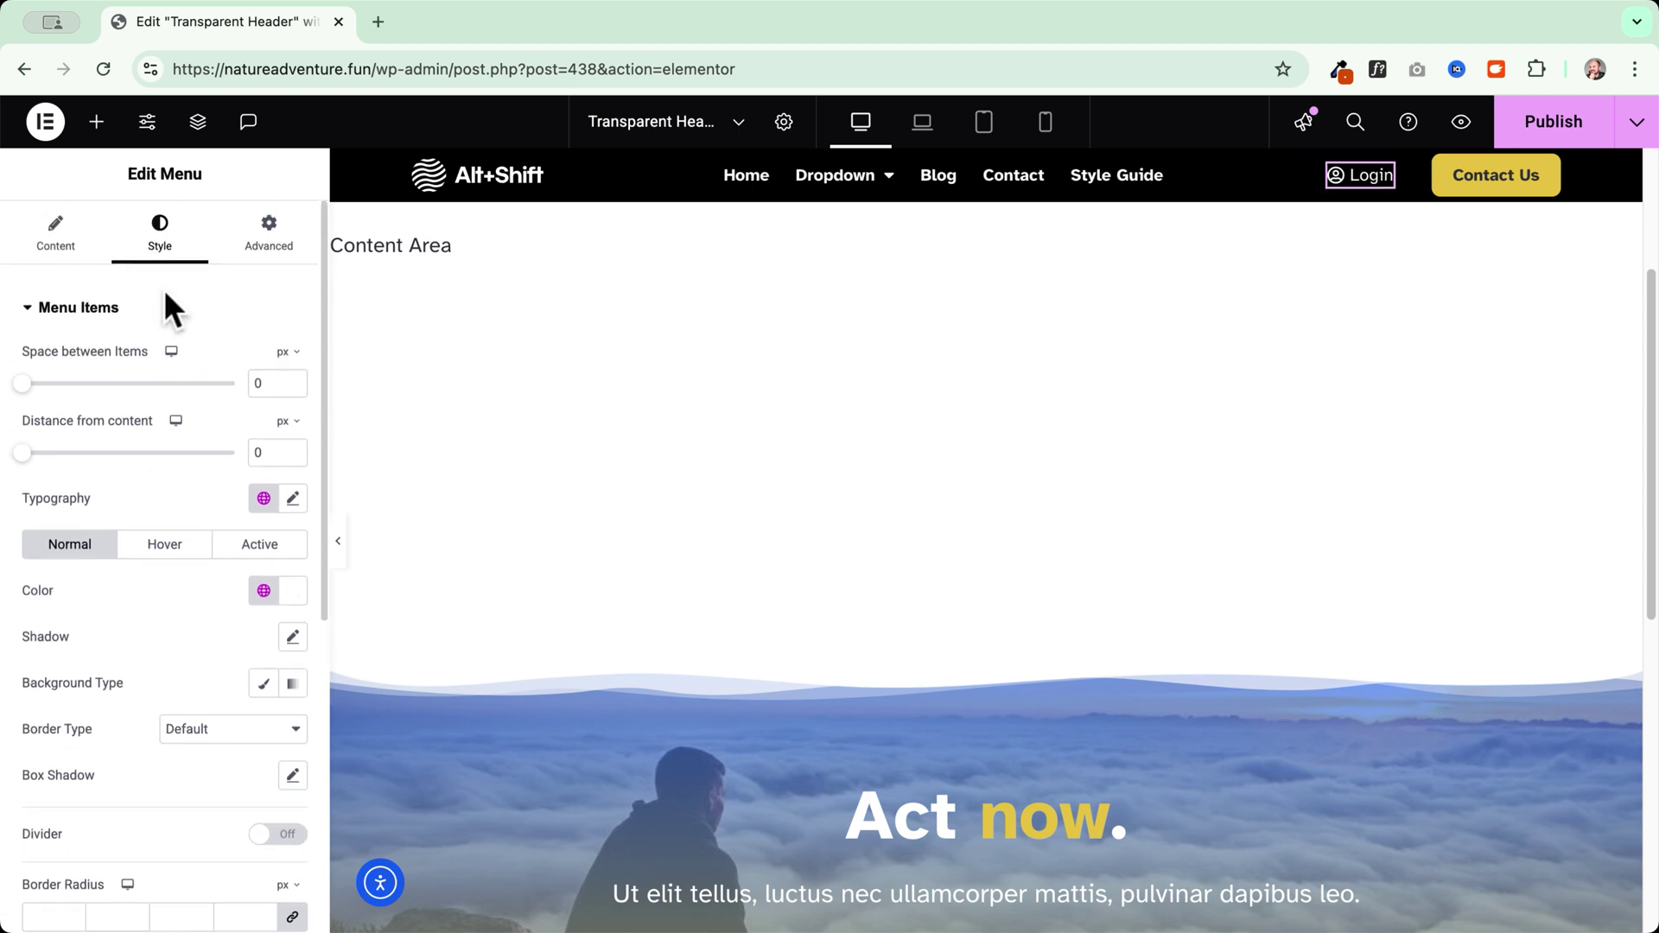
scroll(138, 579, down, 3)
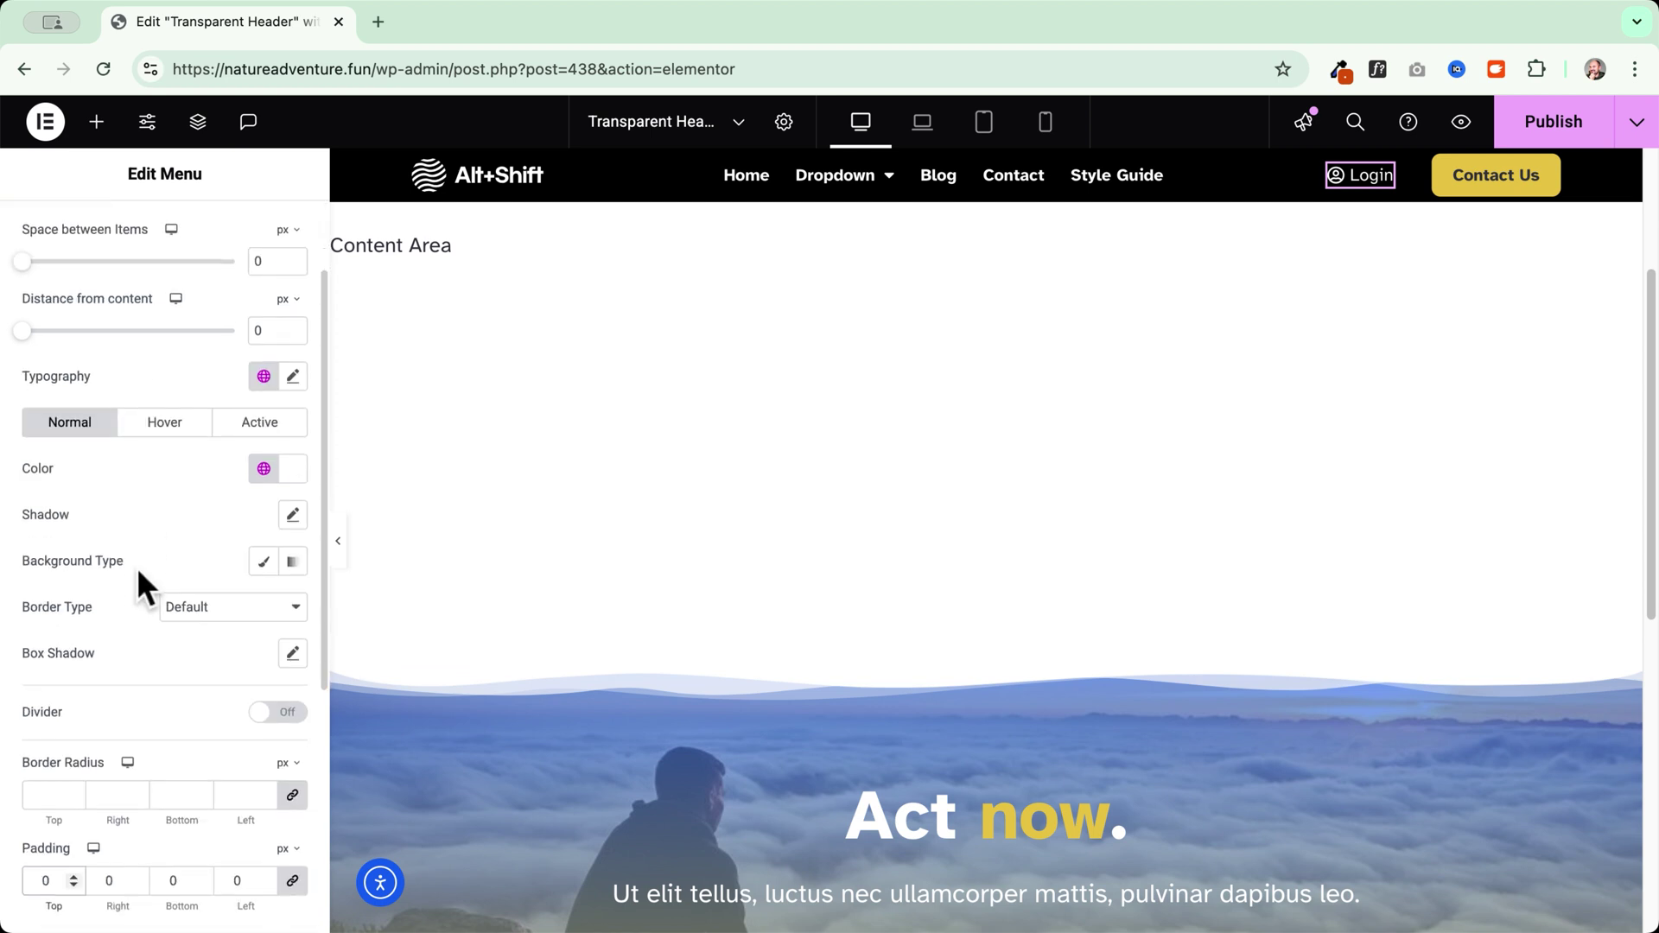
click(160, 419)
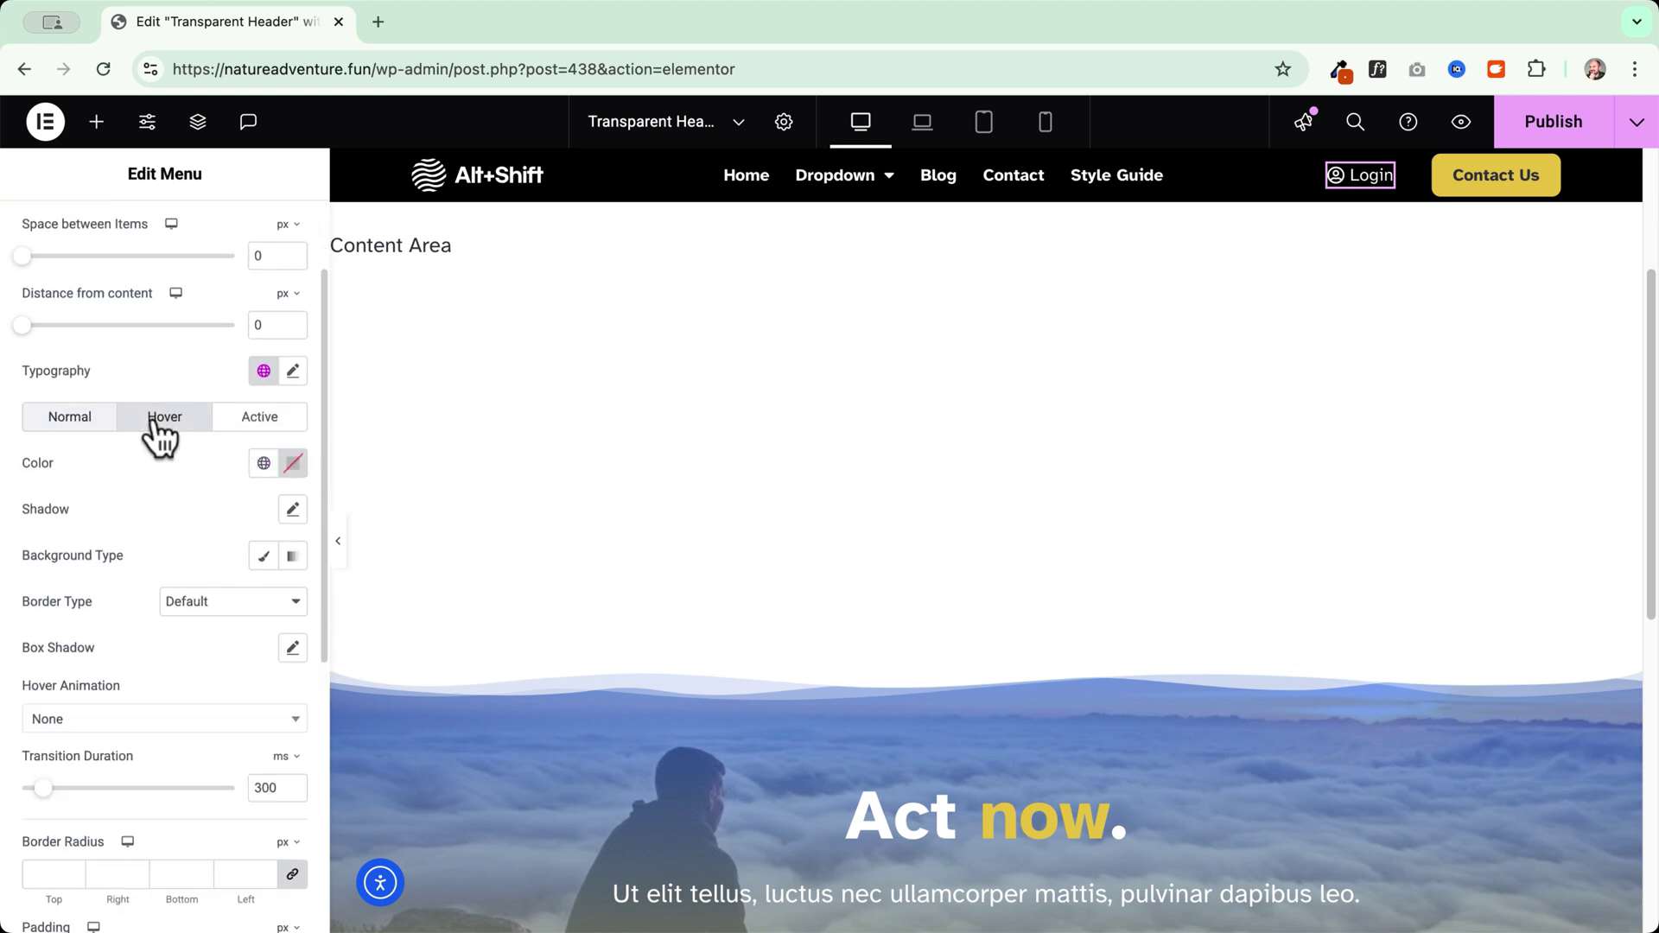
click(264, 464)
click(99, 661)
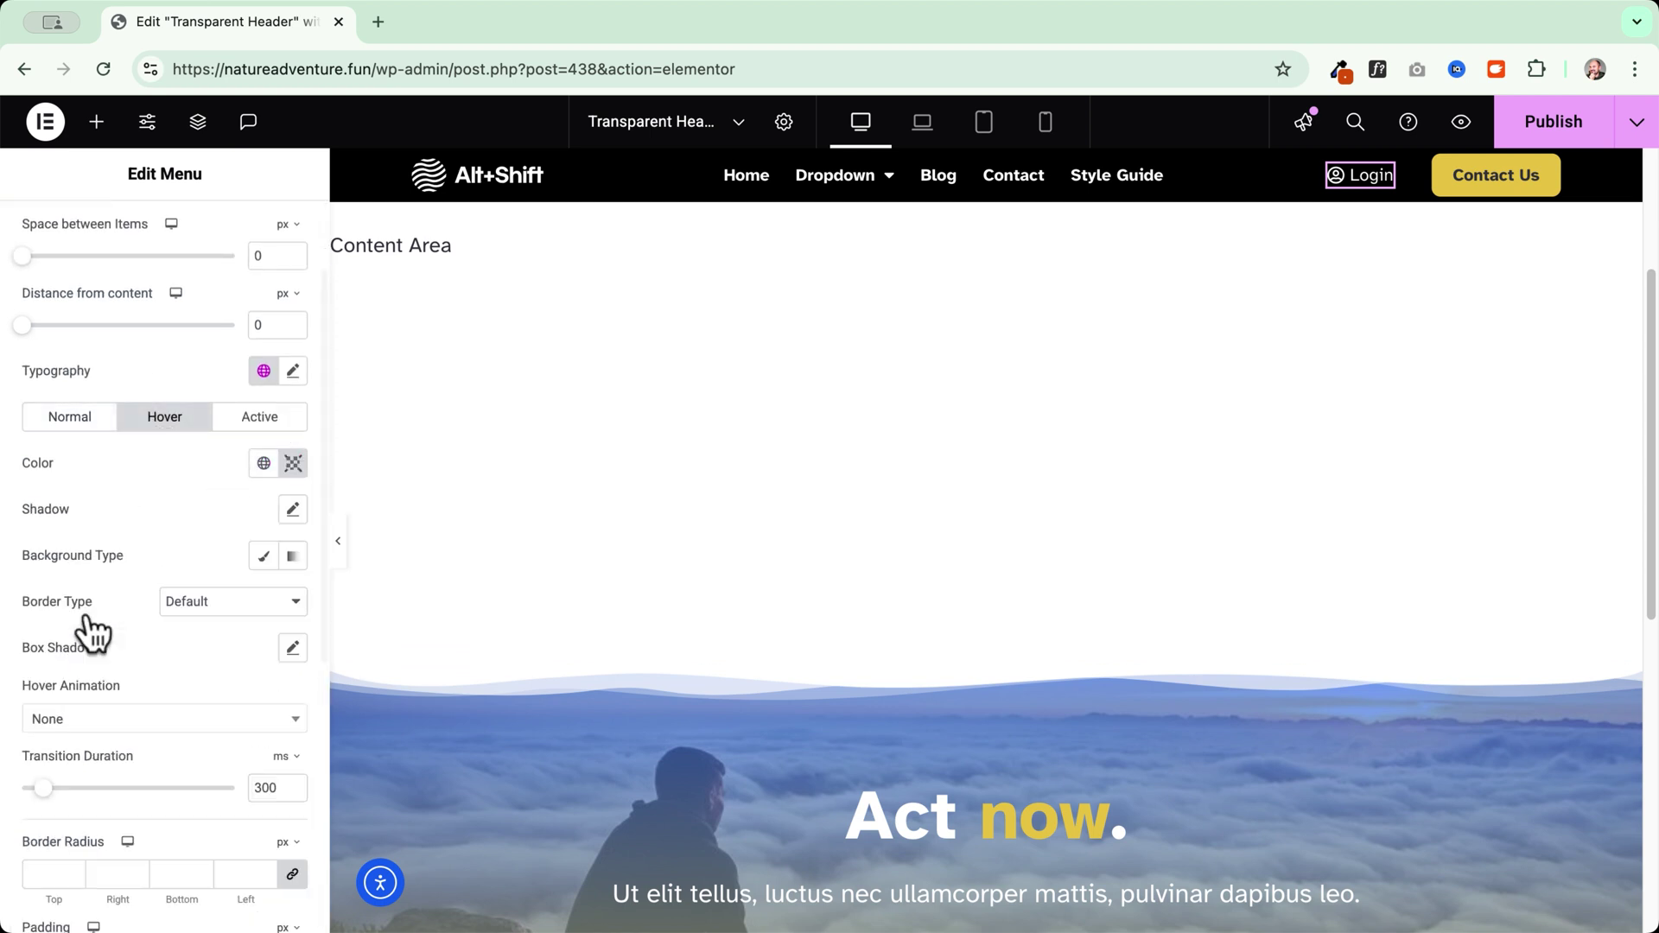
click(250, 417)
click(263, 464)
- Publish the Transparent Header template and open the live homepage in a new browser tab
click(1540, 138)
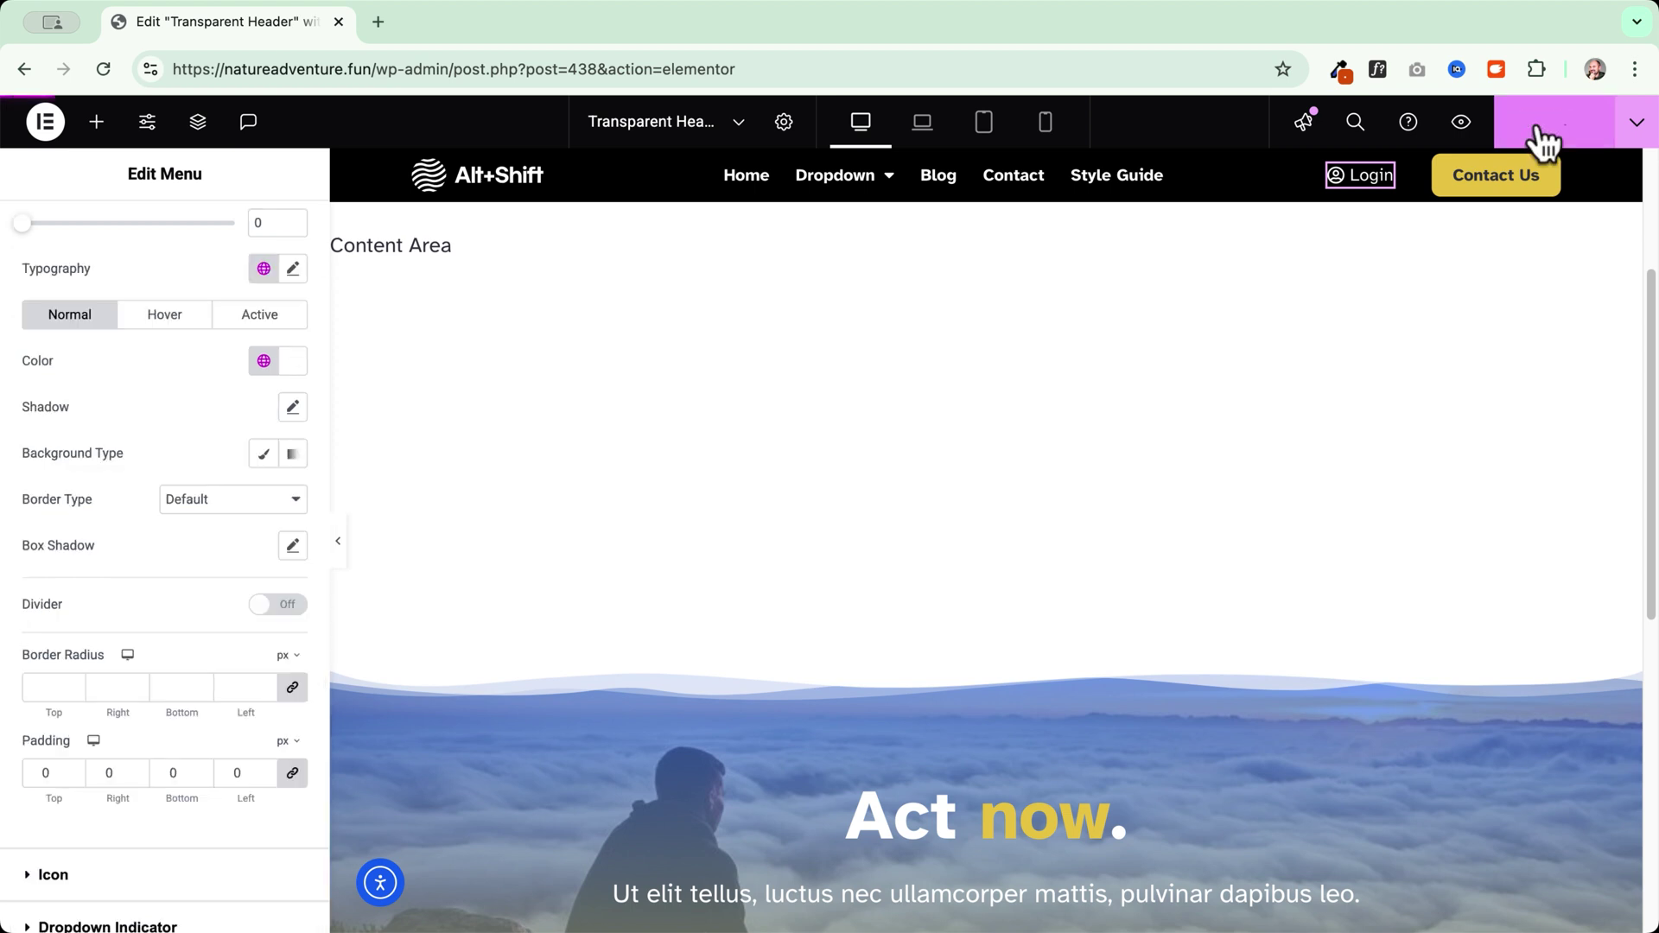
click(48, 119)
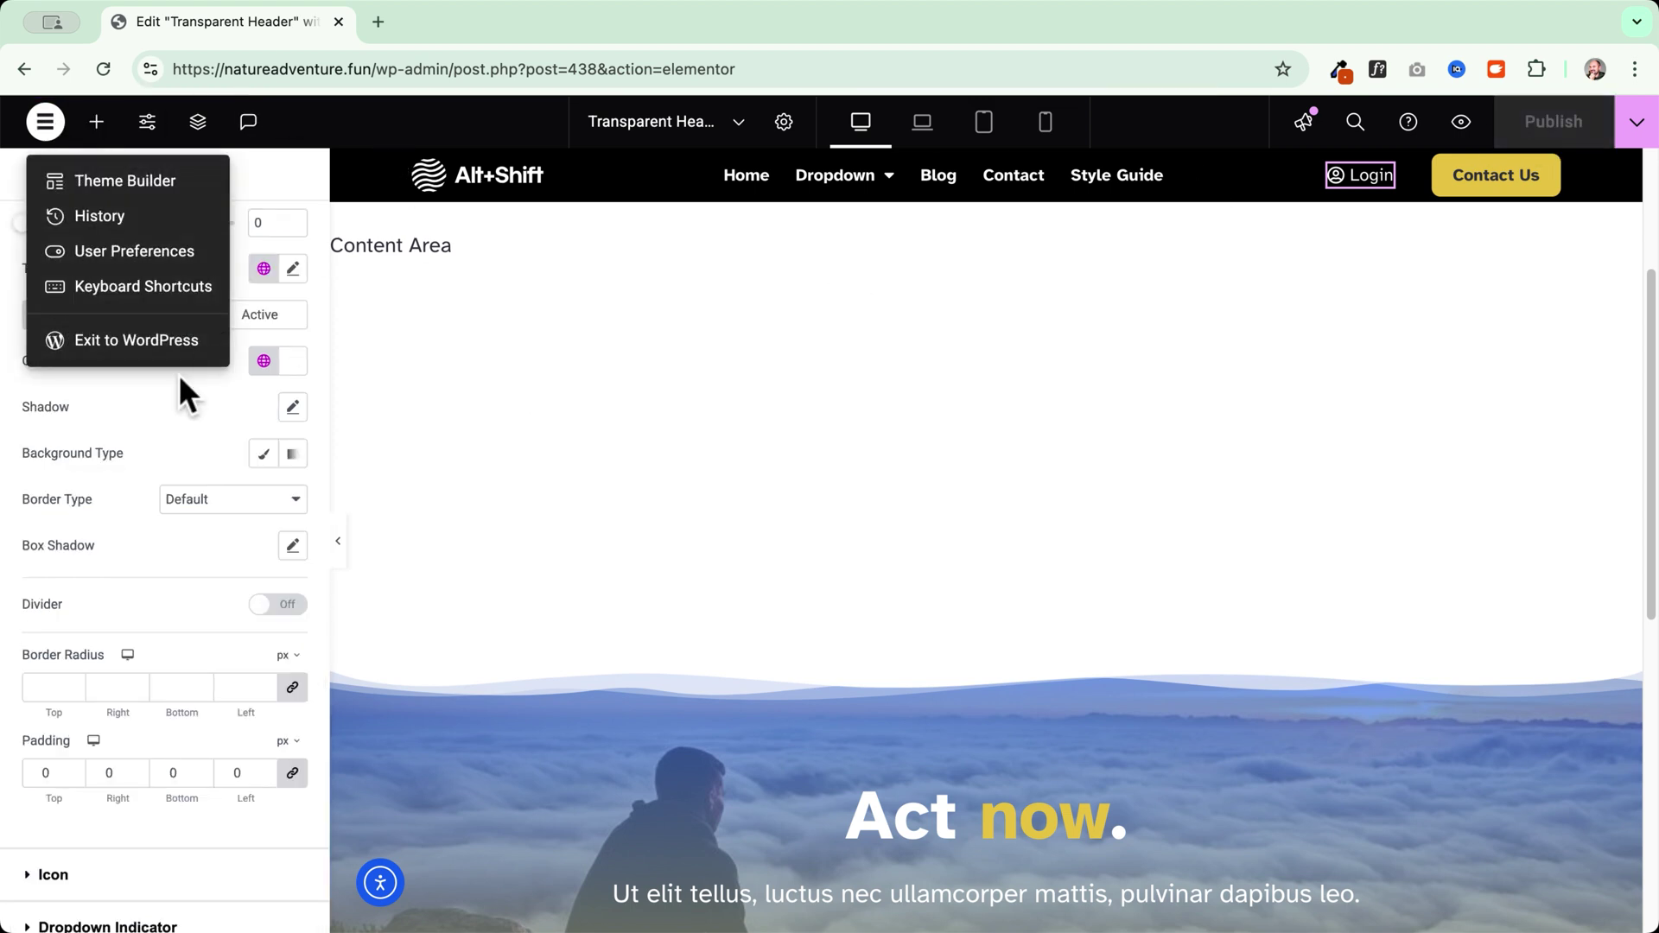
right_click(122, 342)
click(164, 355)
click(377, 26)
click(86, 111)
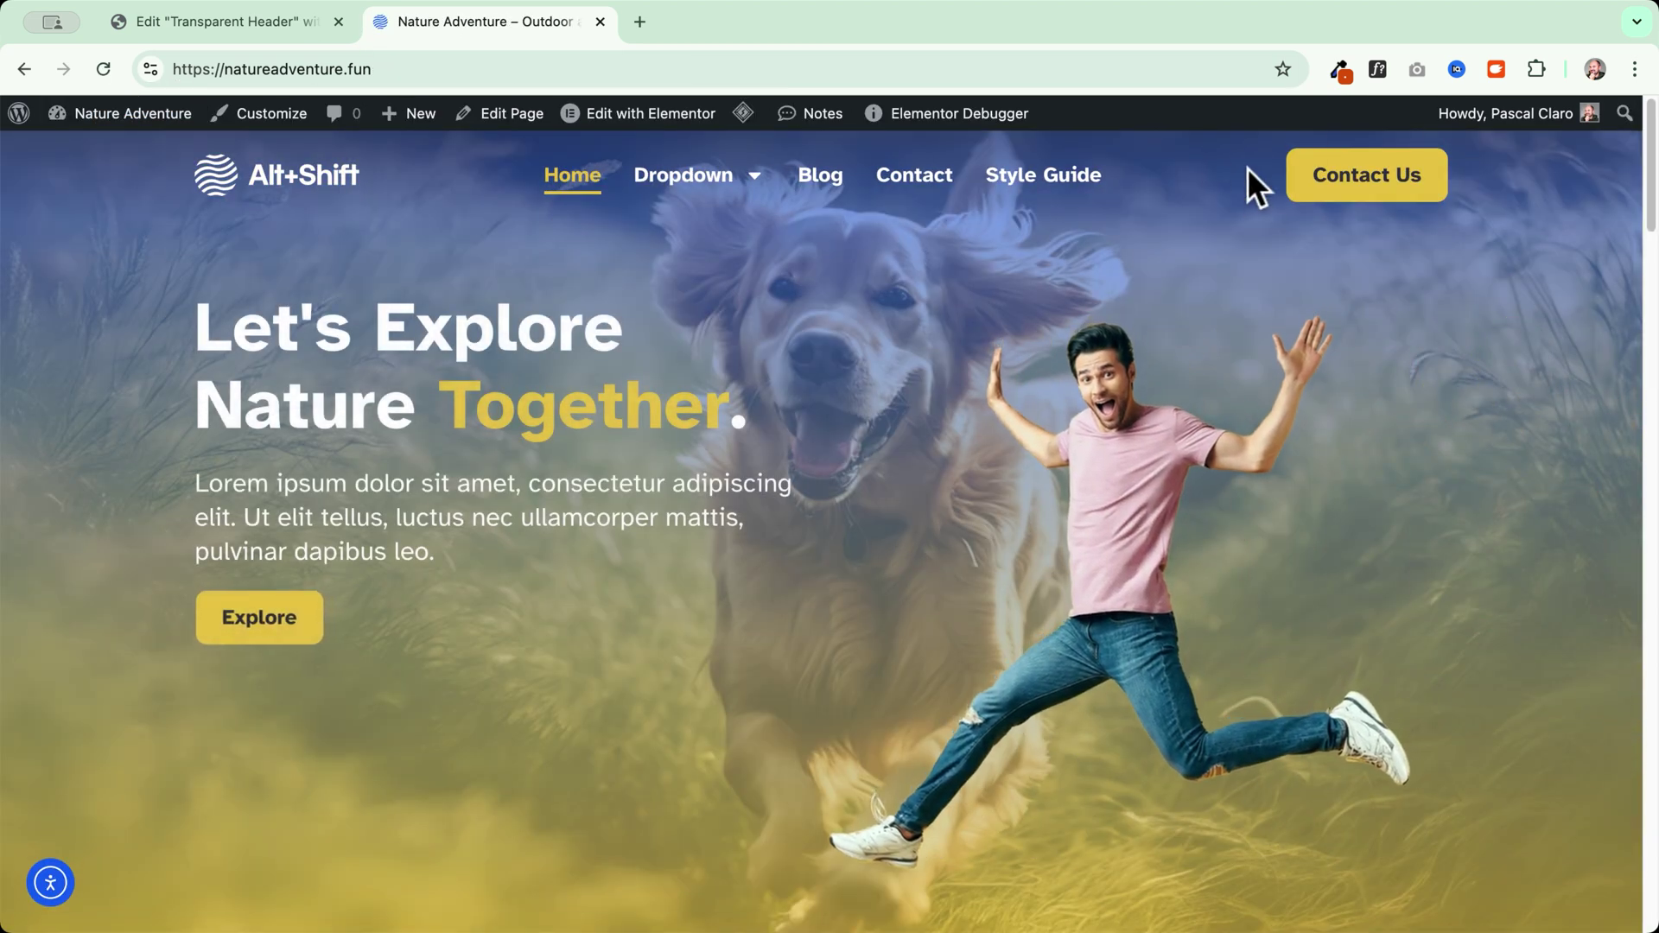
- Check the header in an incognito window by following its Login link to the login page, and close that window
mouse_move(759, 121)
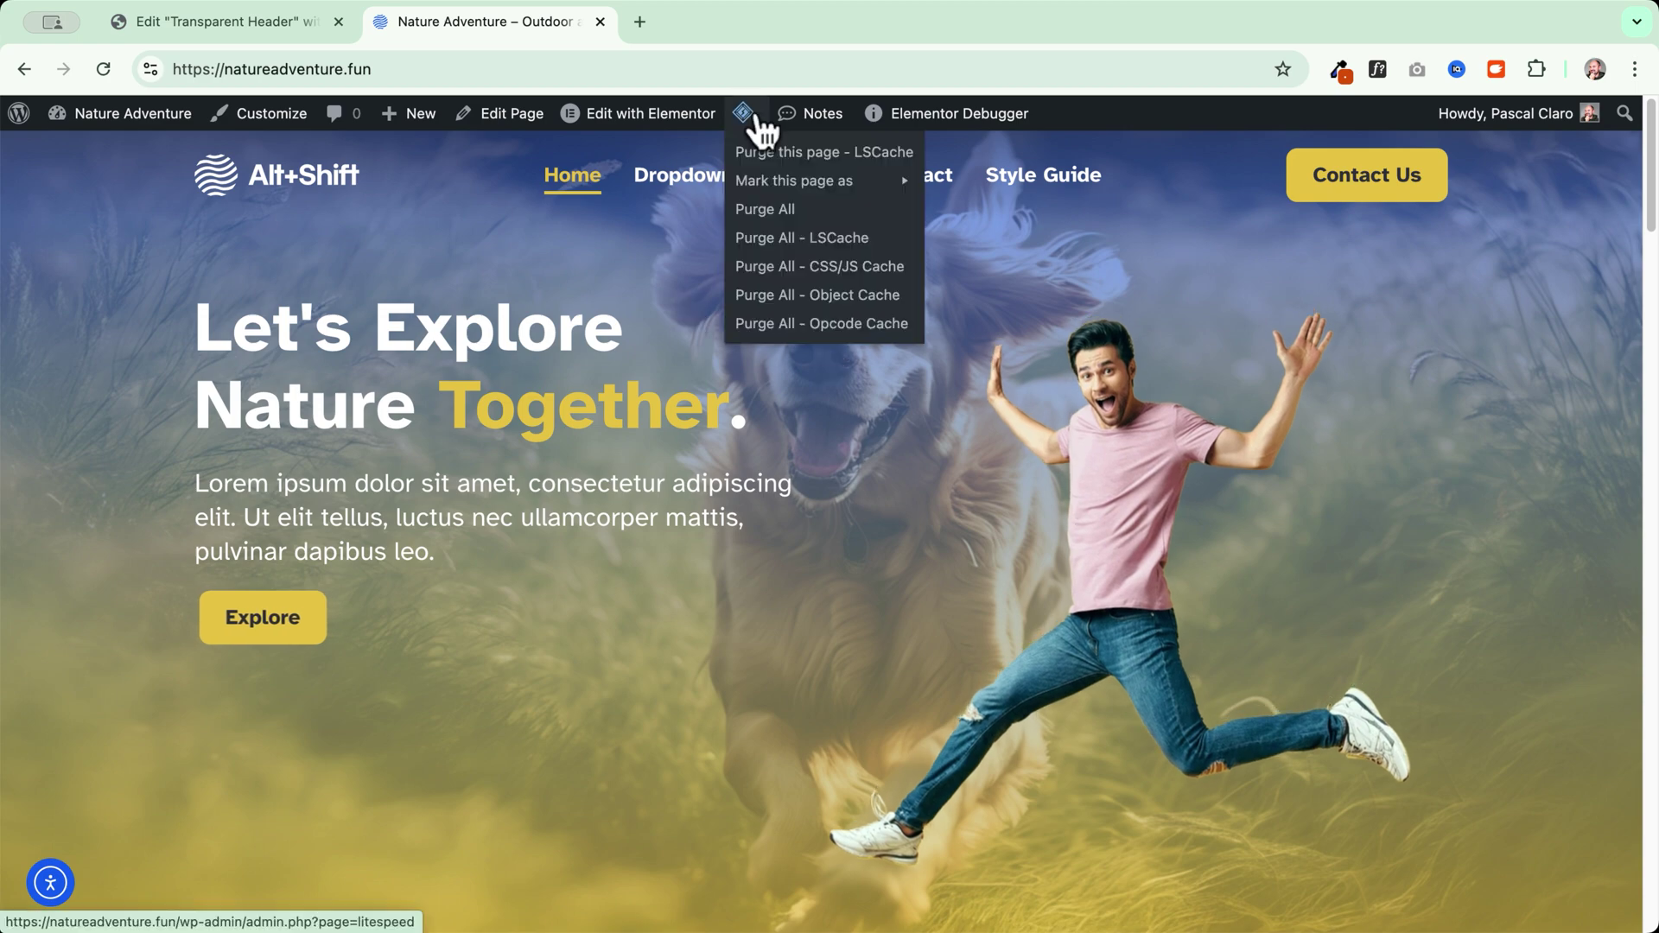
right_click(305, 165)
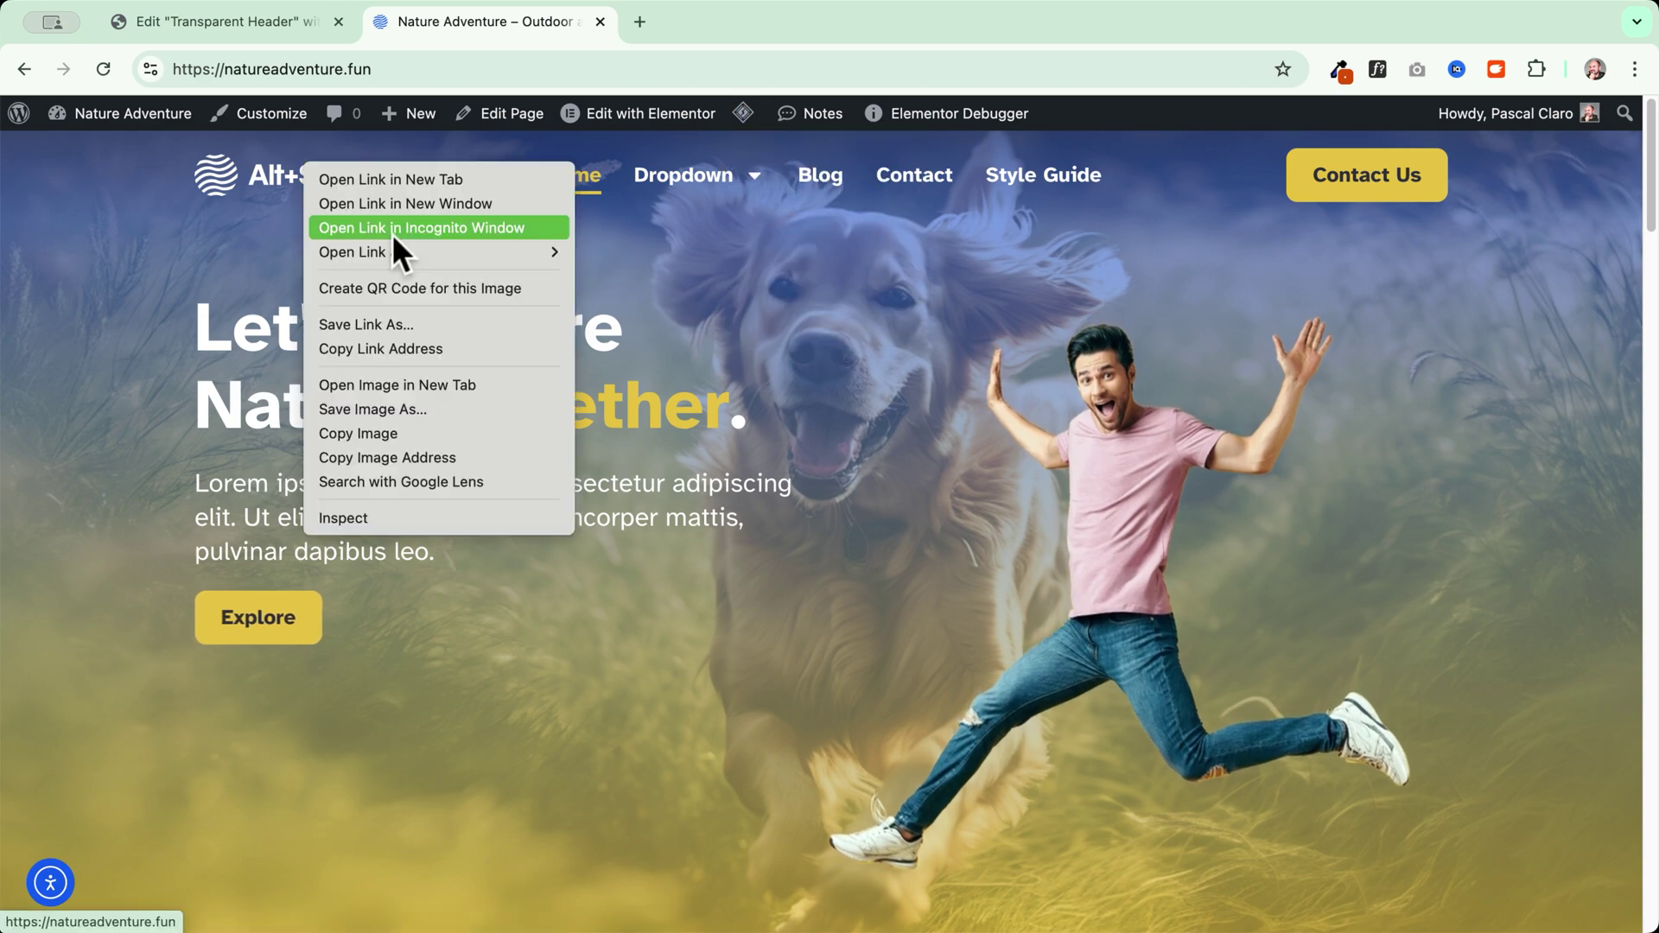
click(471, 228)
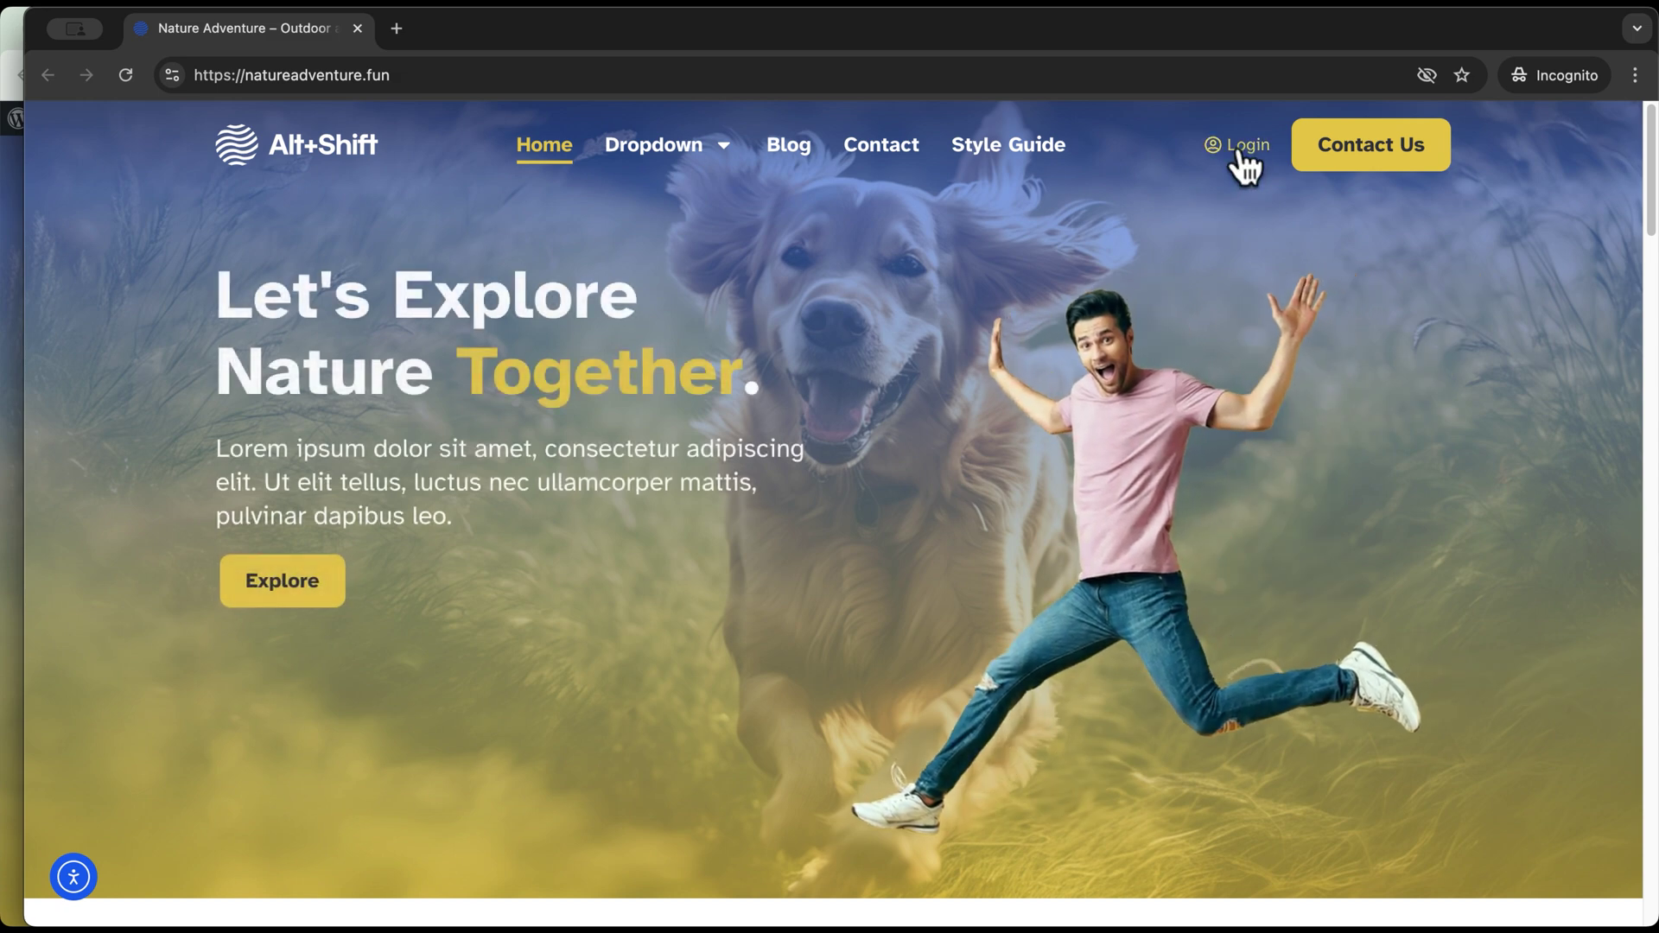
click(1240, 149)
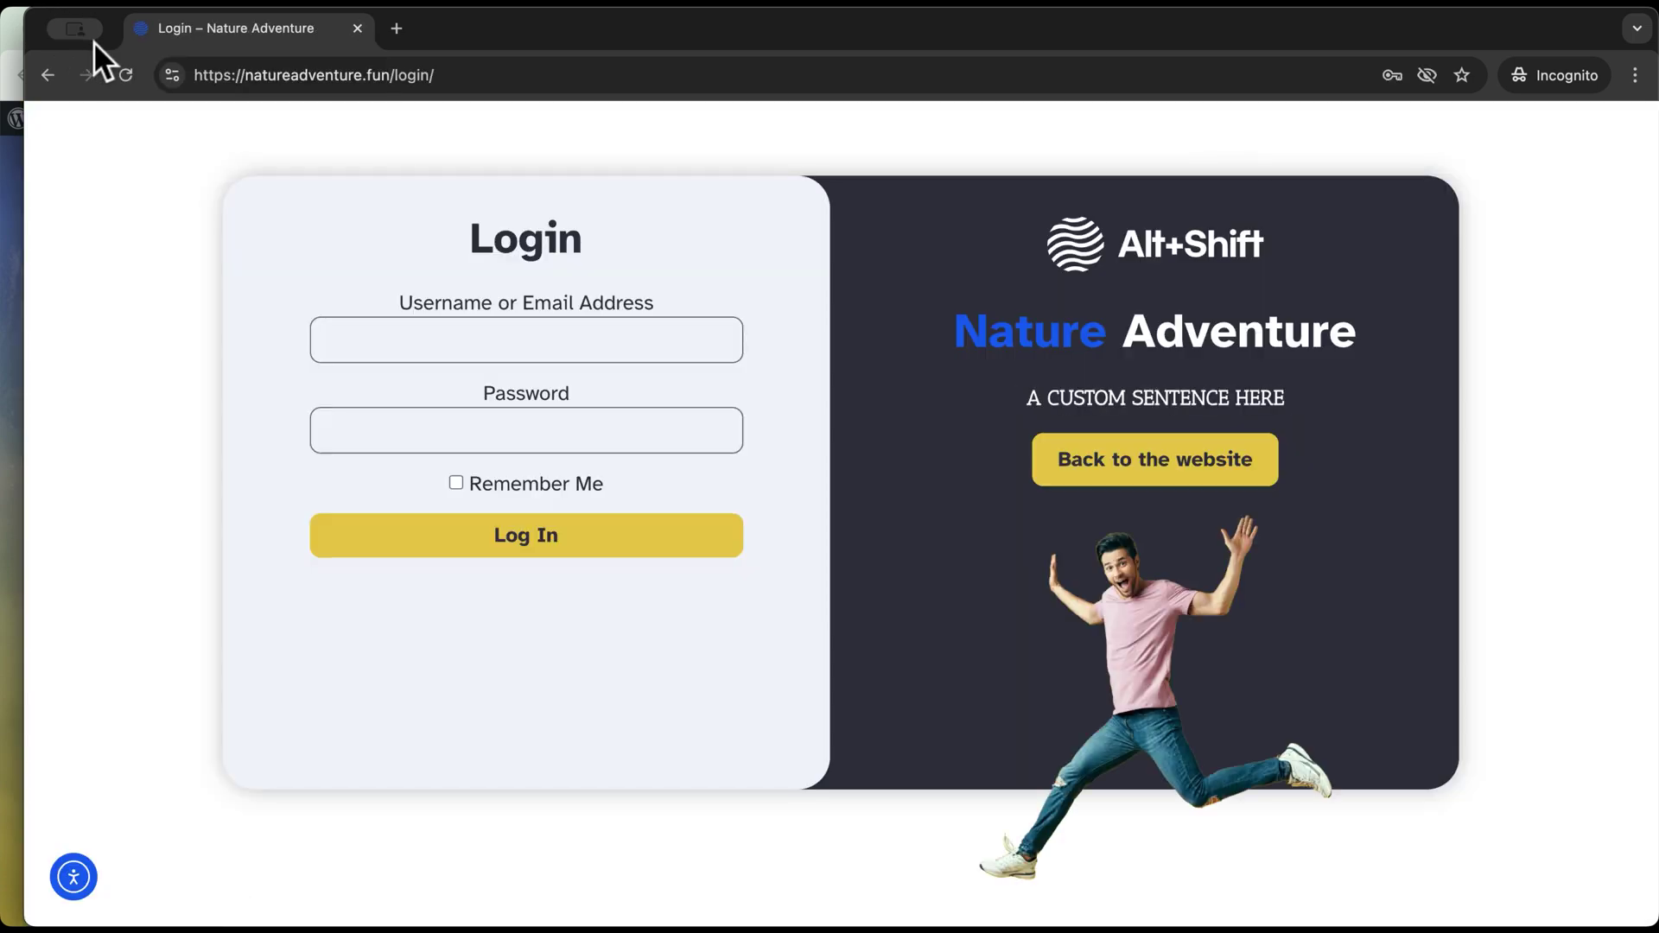
key(super+w)
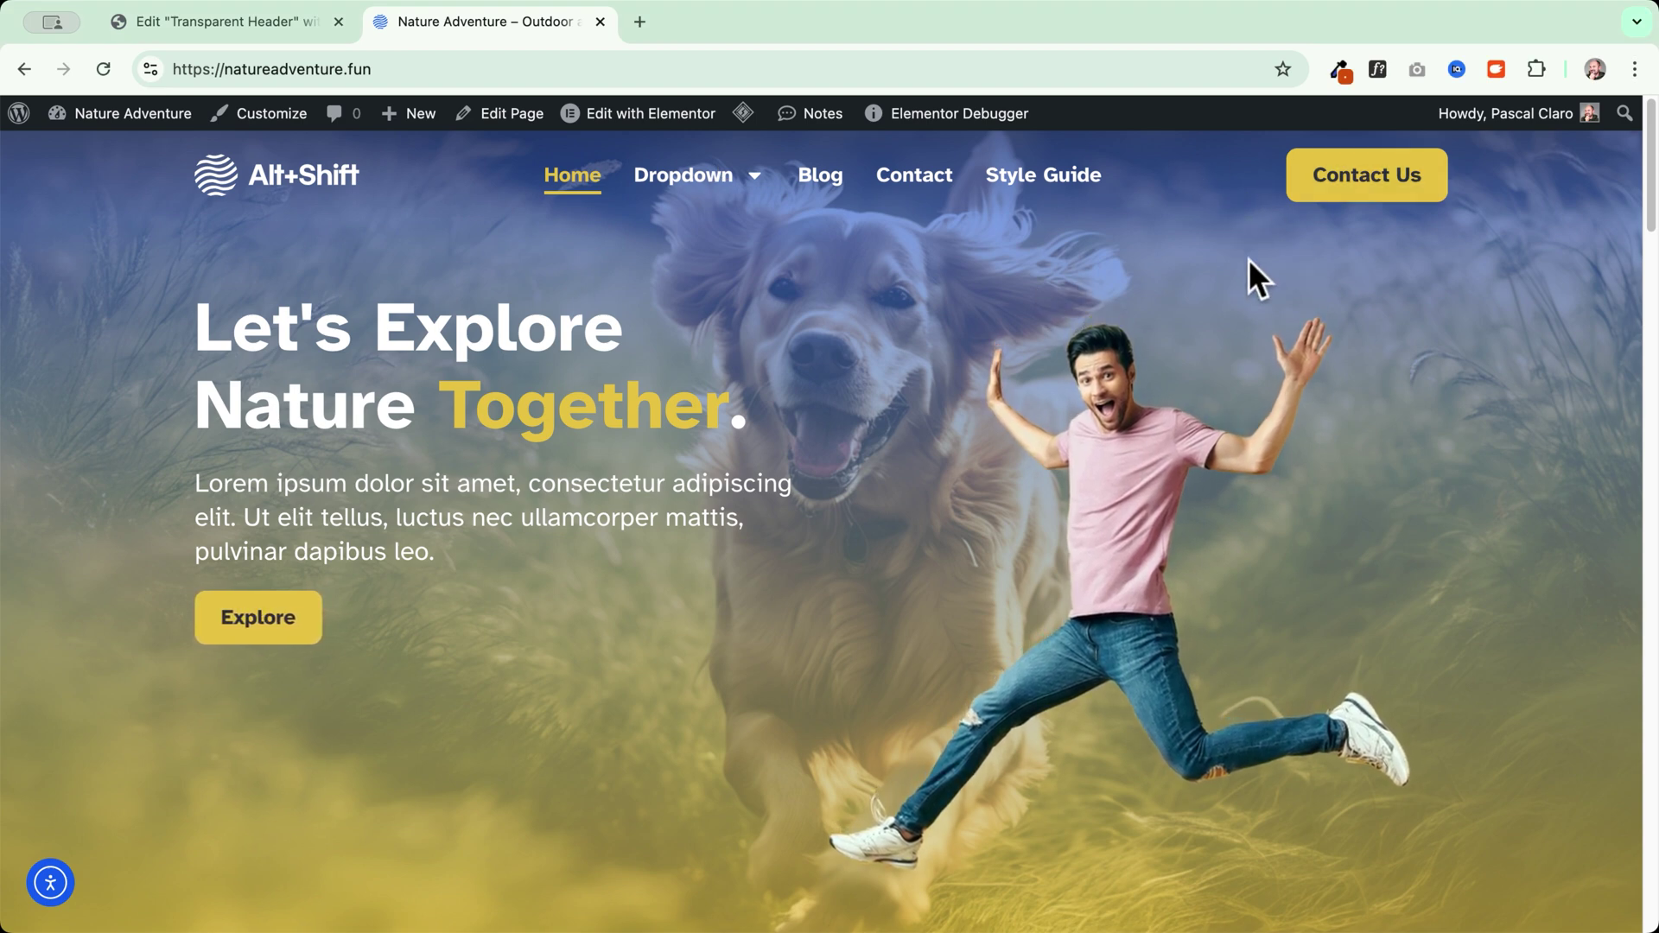
- Return to the header template in the Elementor editor and duplicate the Login menu widget
click(235, 29)
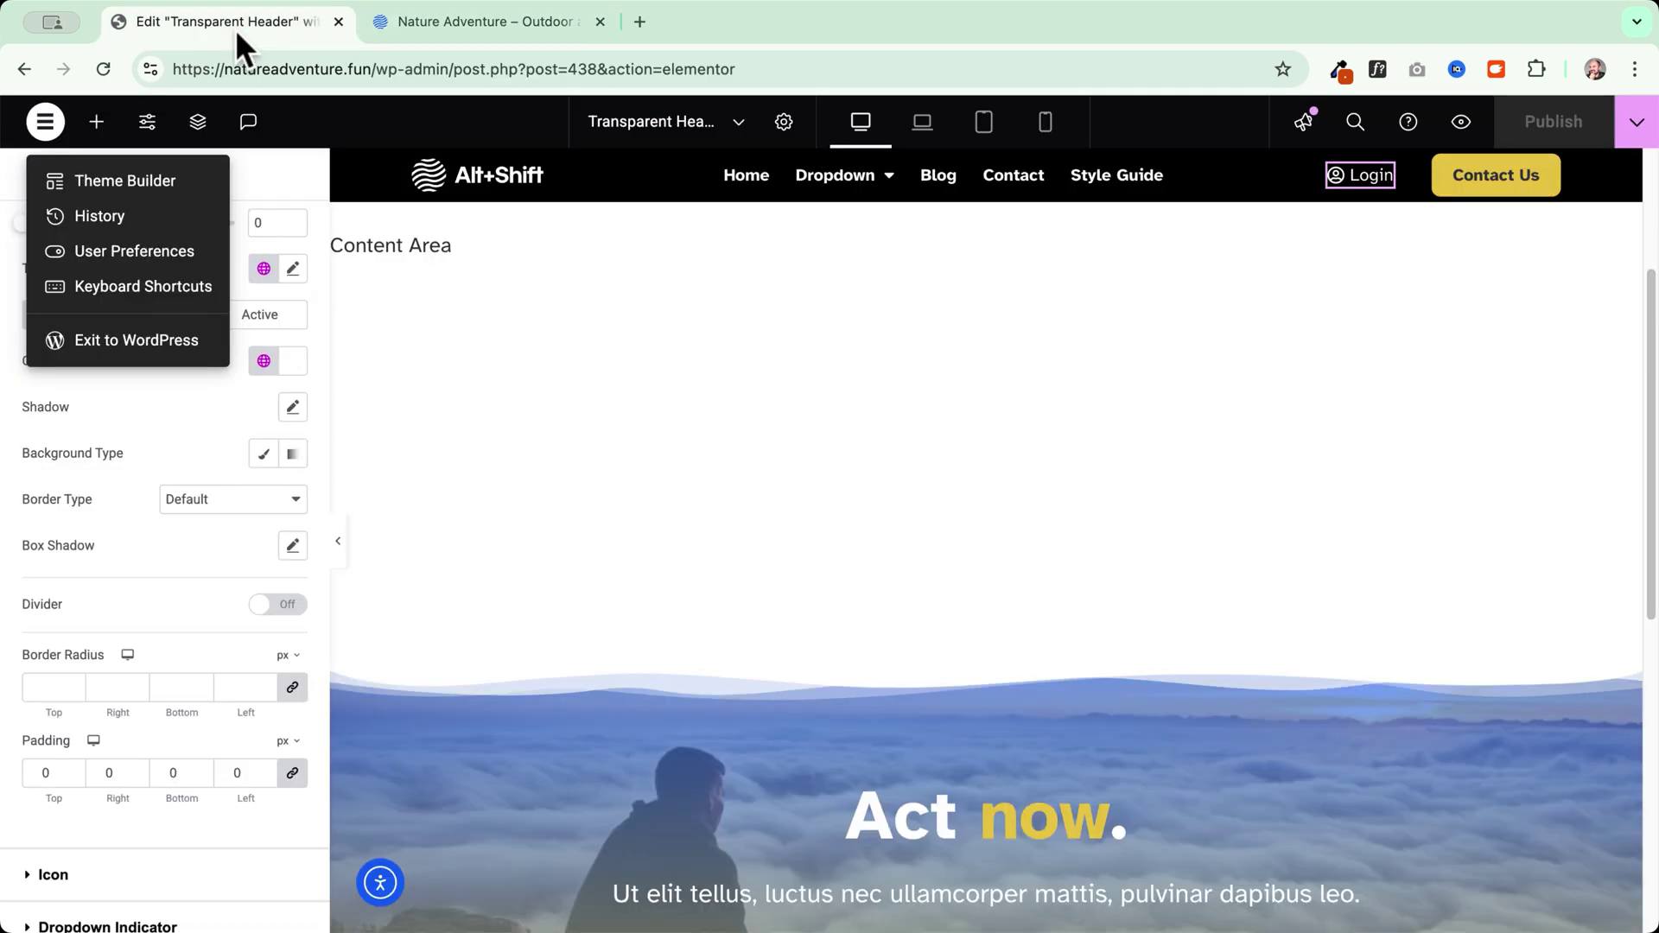
right_click(1365, 183)
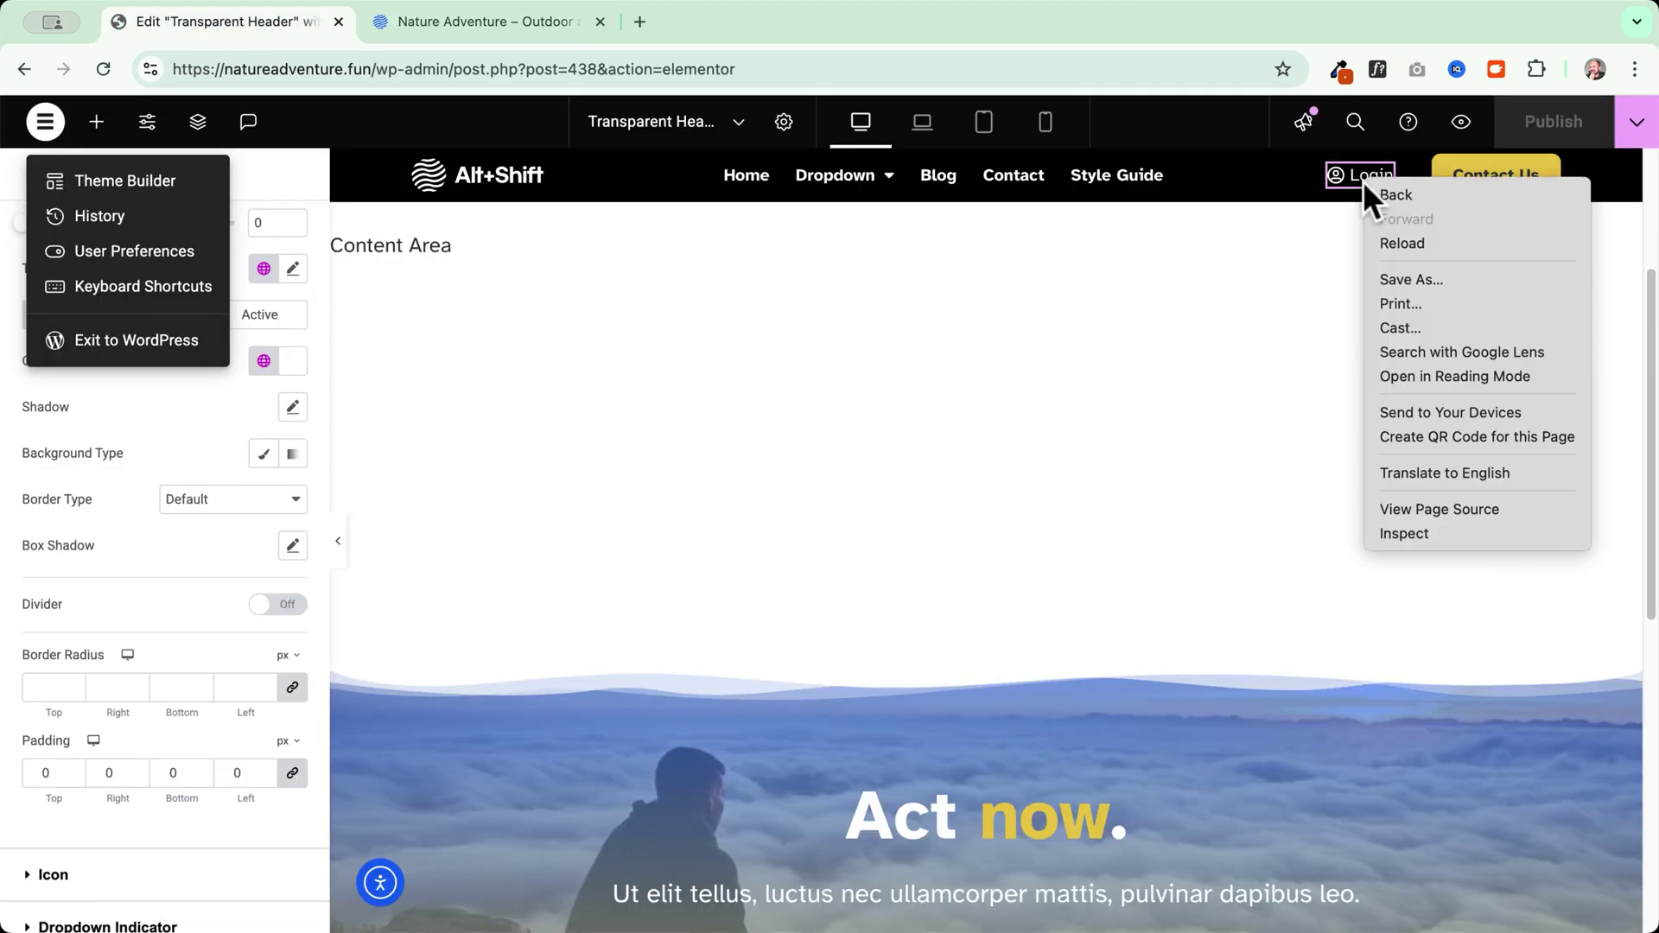
key(Escape)
click(1408, 252)
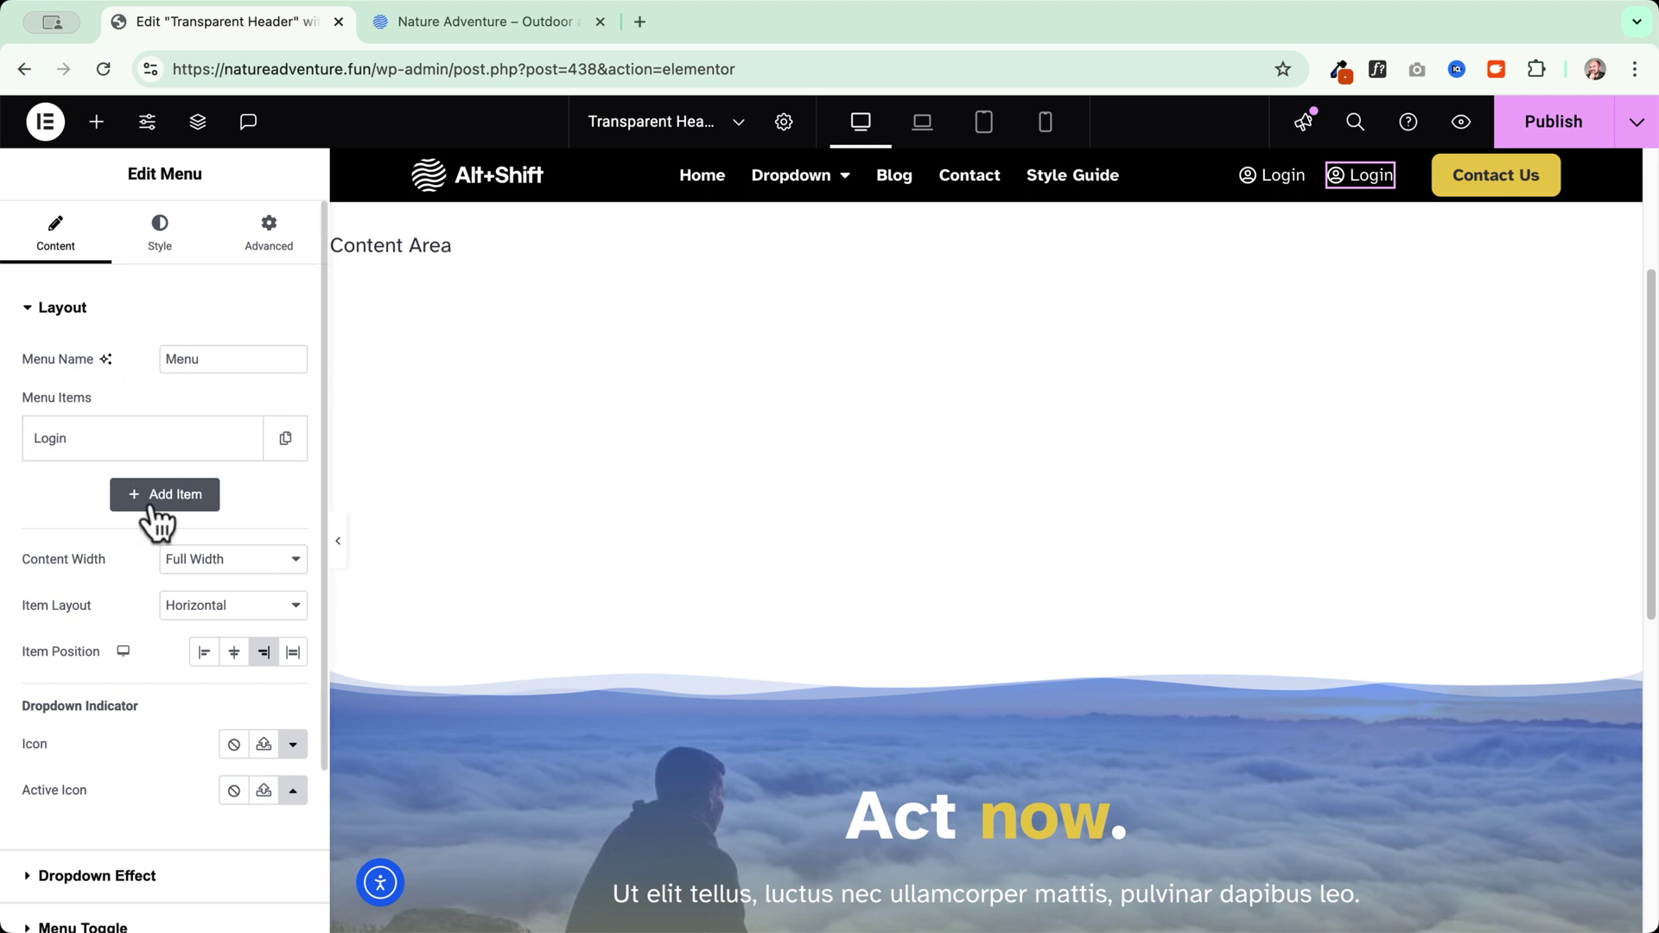
- Retitle the duplicated menu's item as Logout
click(122, 438)
click(96, 519)
key(BackSpace)
key(BackSpace)
text(out)
click(103, 585)
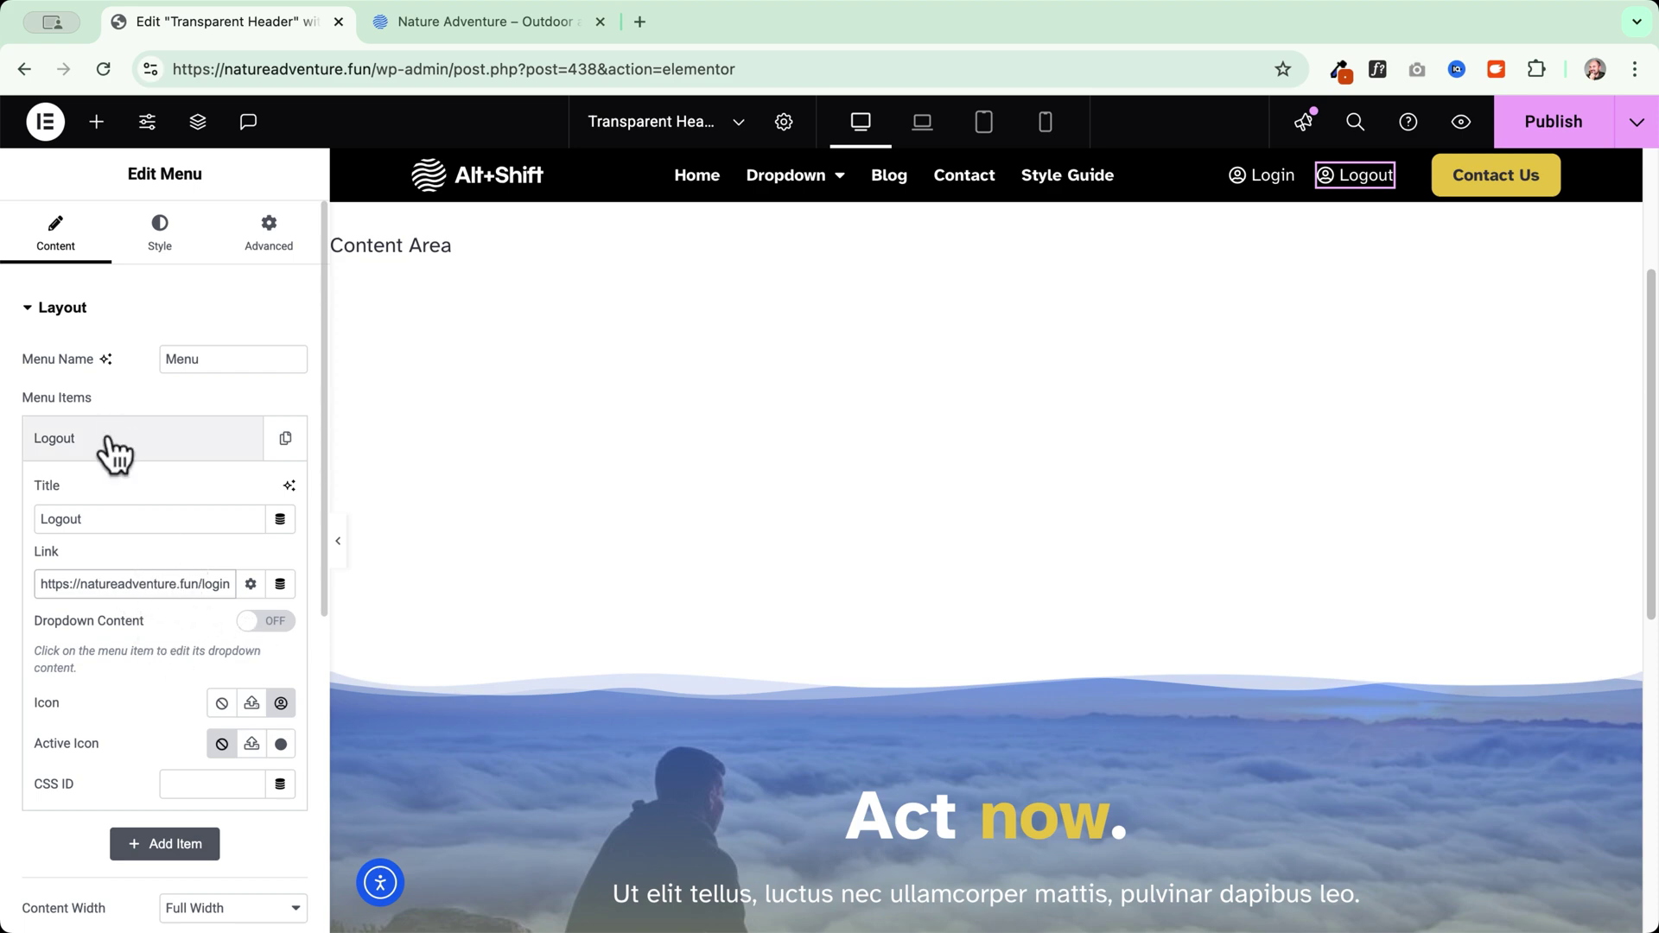
- Search the icon library for "out" and insert the sign-out arrow as the Logout item's icon
click(281, 703)
text(ex)
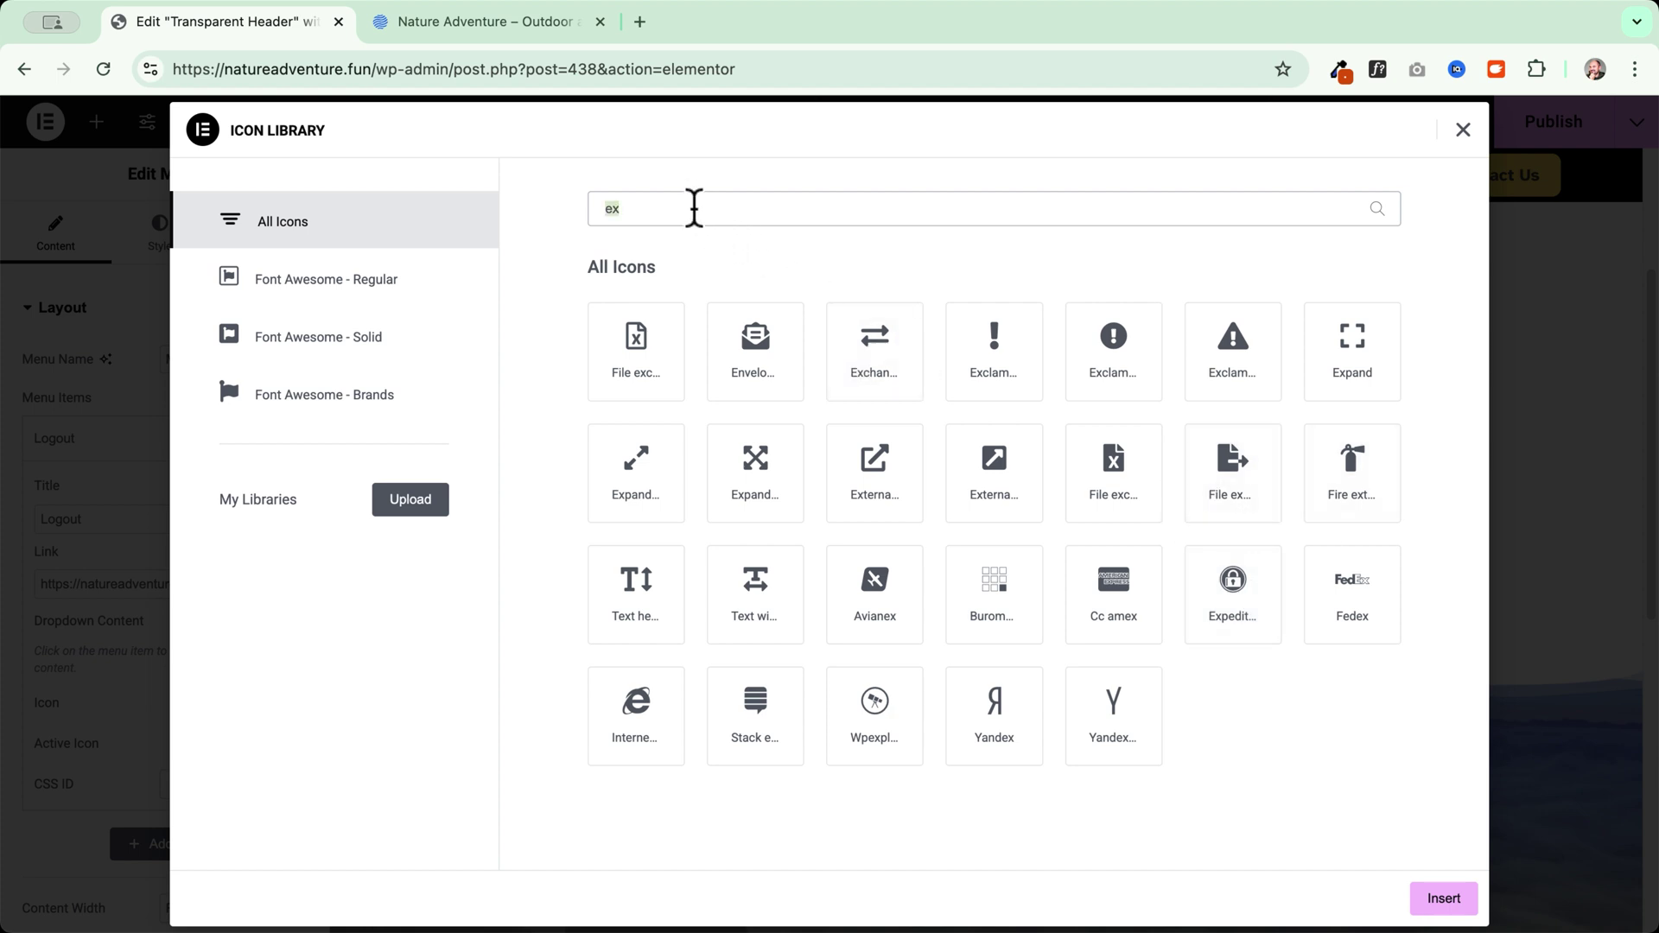
text(out)
click(860, 367)
click(1441, 897)
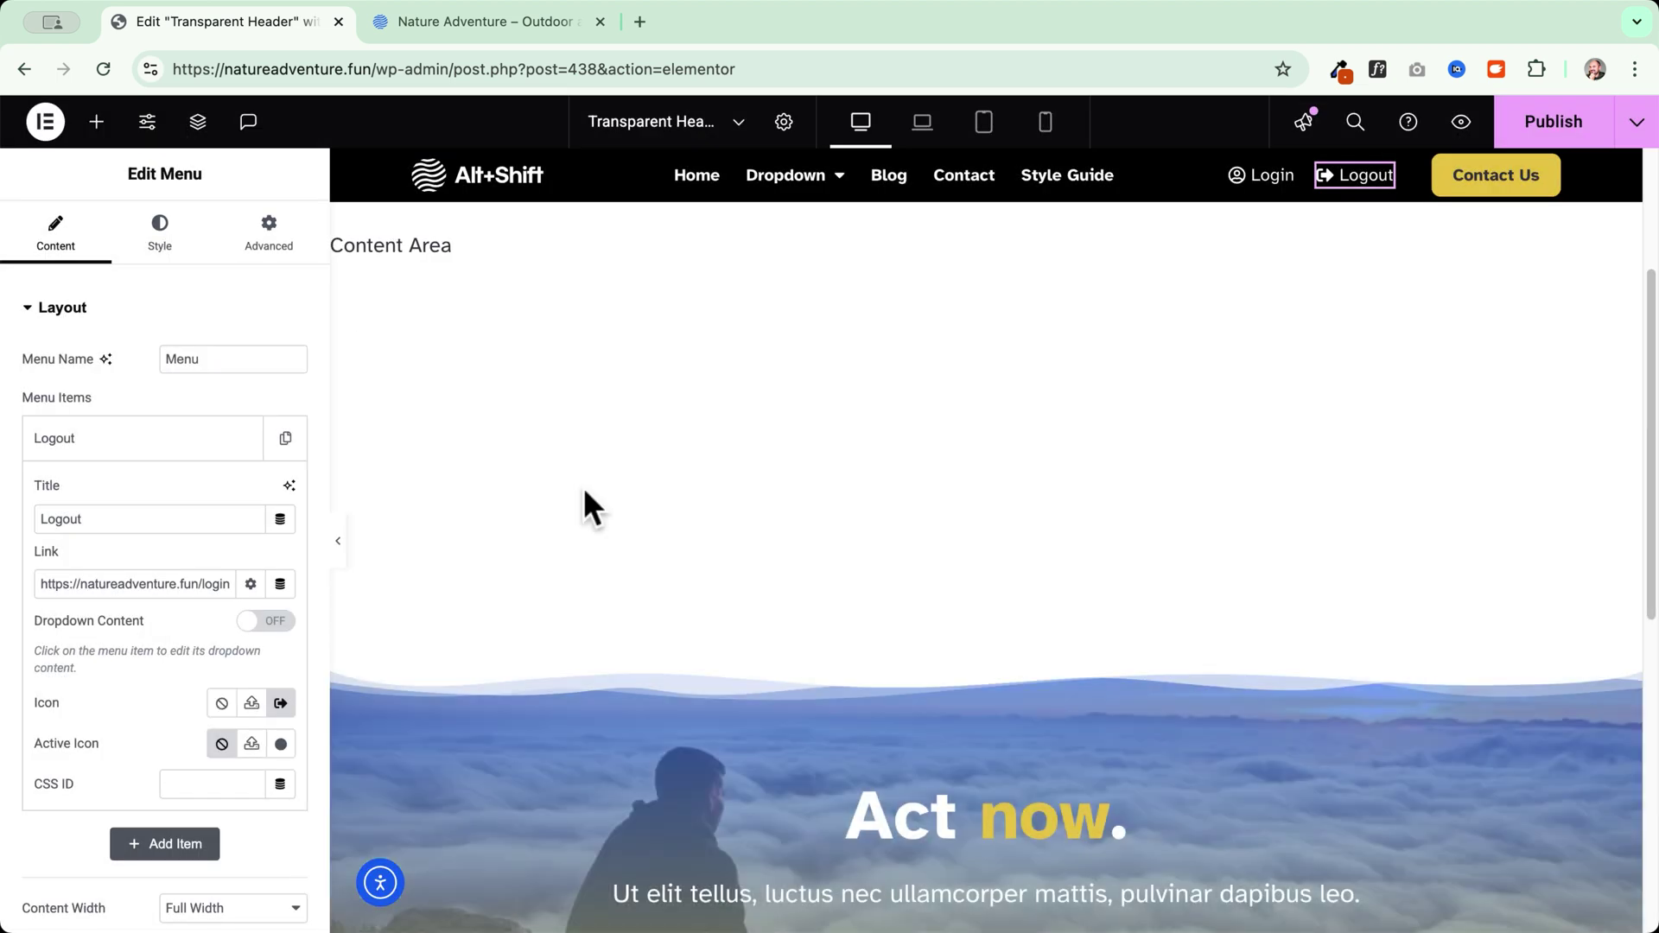
click(134, 450)
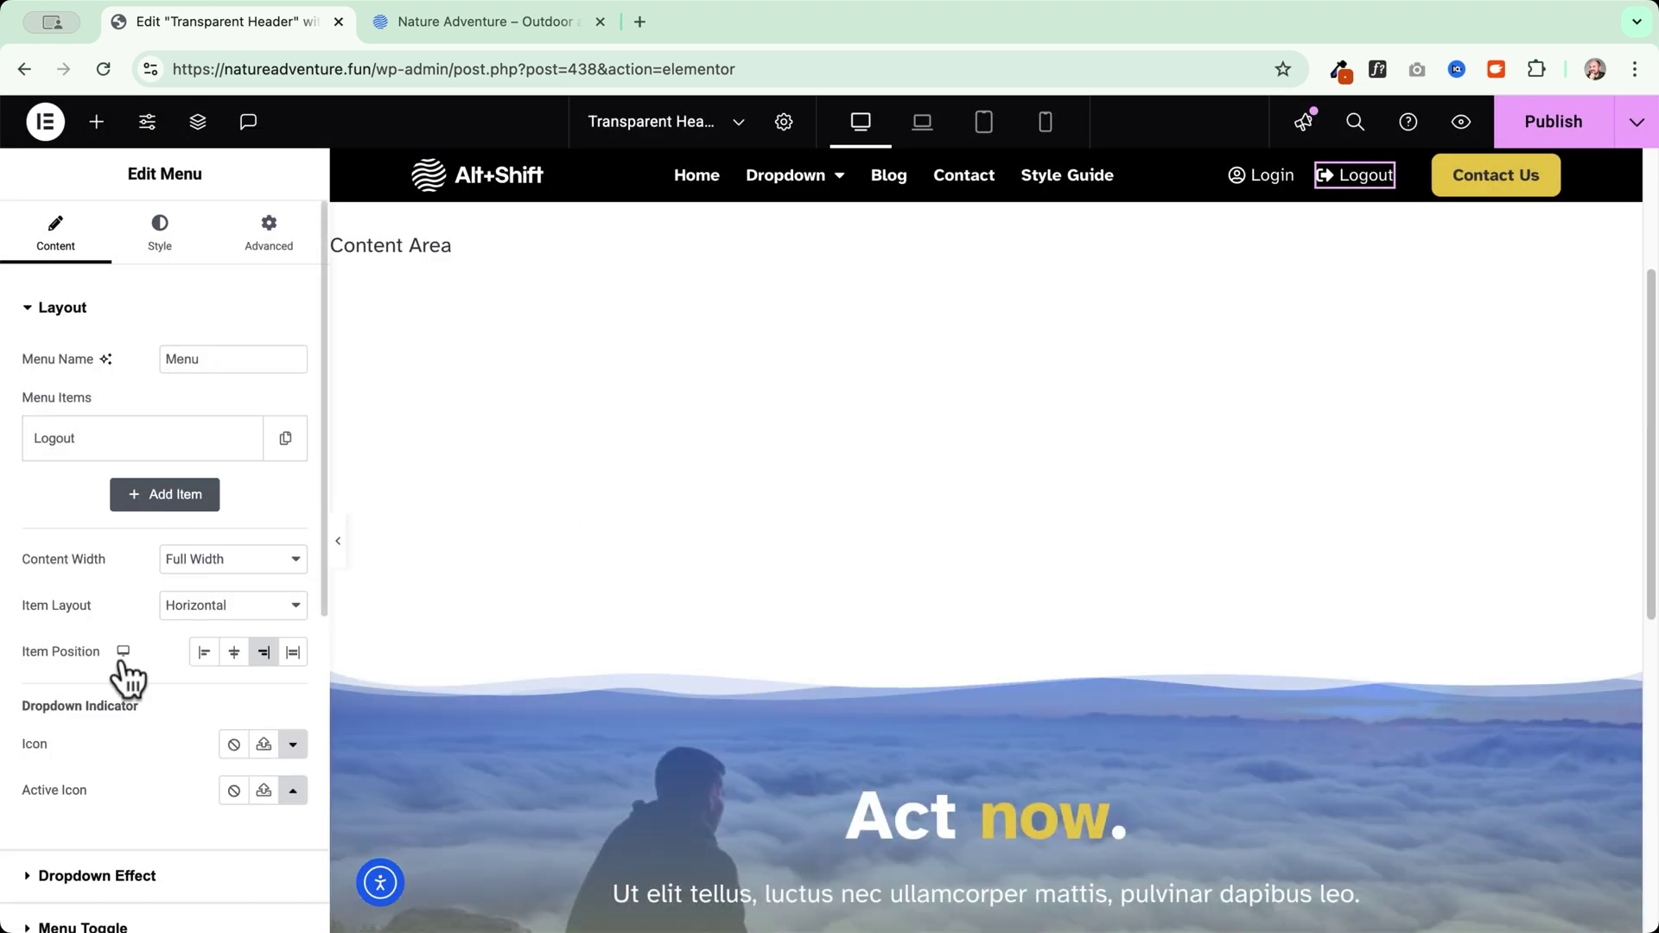
- Set the Logout menu's display condition to Login Status Is Logged In and publish the header template
scroll(122, 708, down, 4)
scroll(128, 717, up, 3)
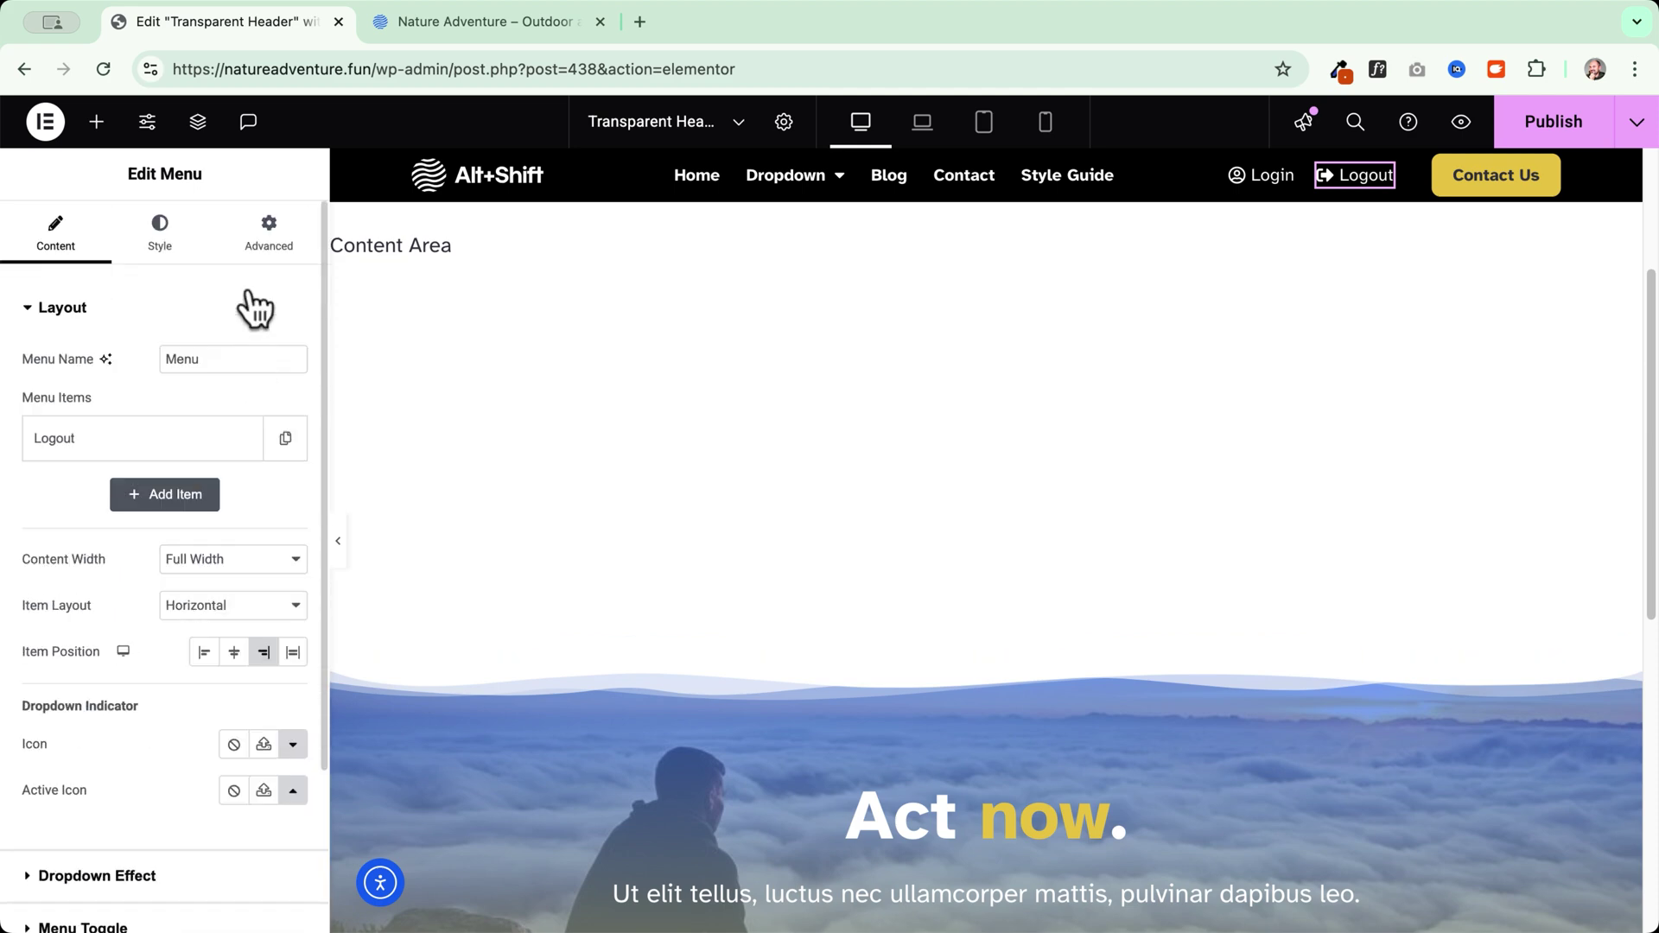
click(266, 237)
scroll(147, 593, down, 7)
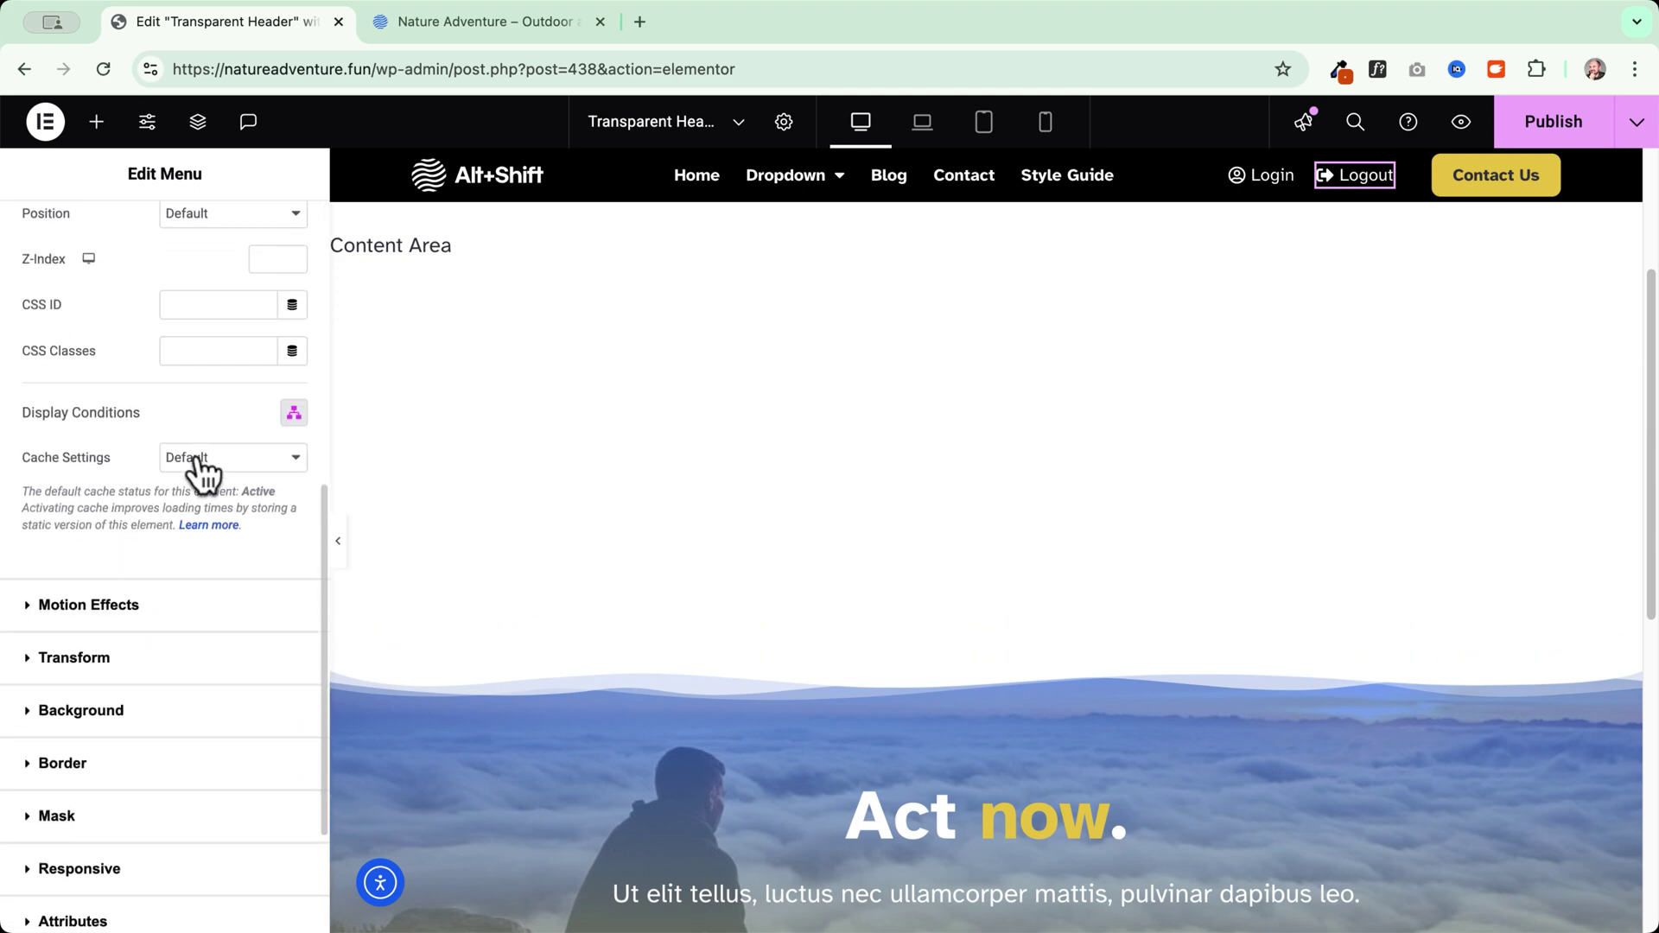
click(294, 414)
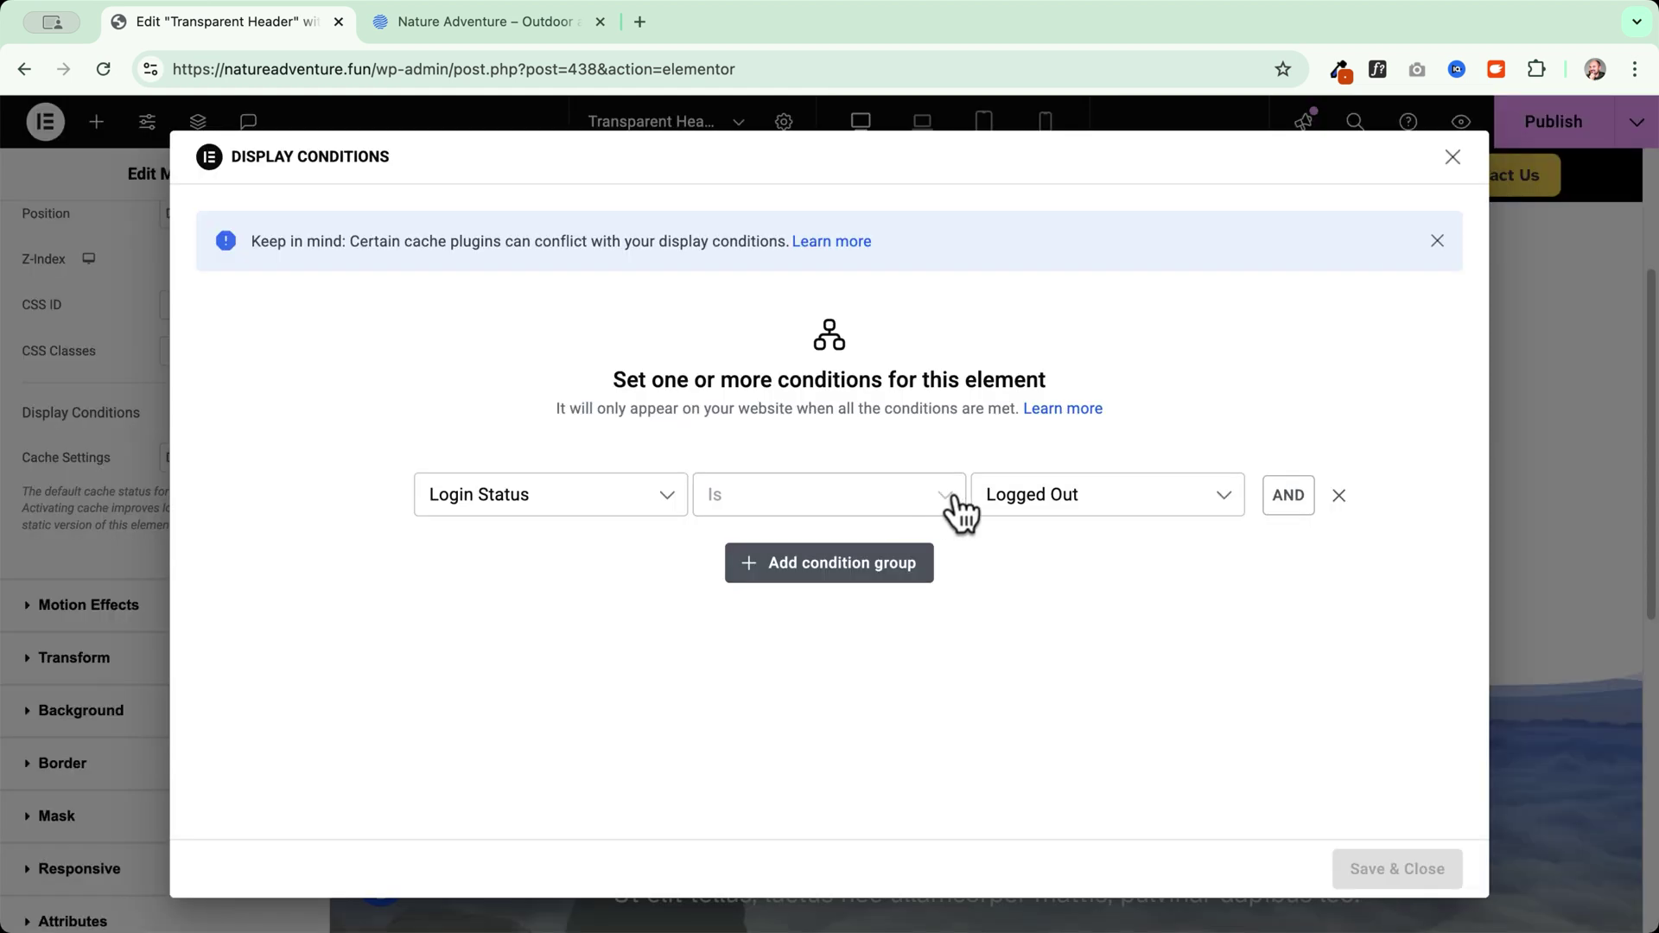
click(1049, 508)
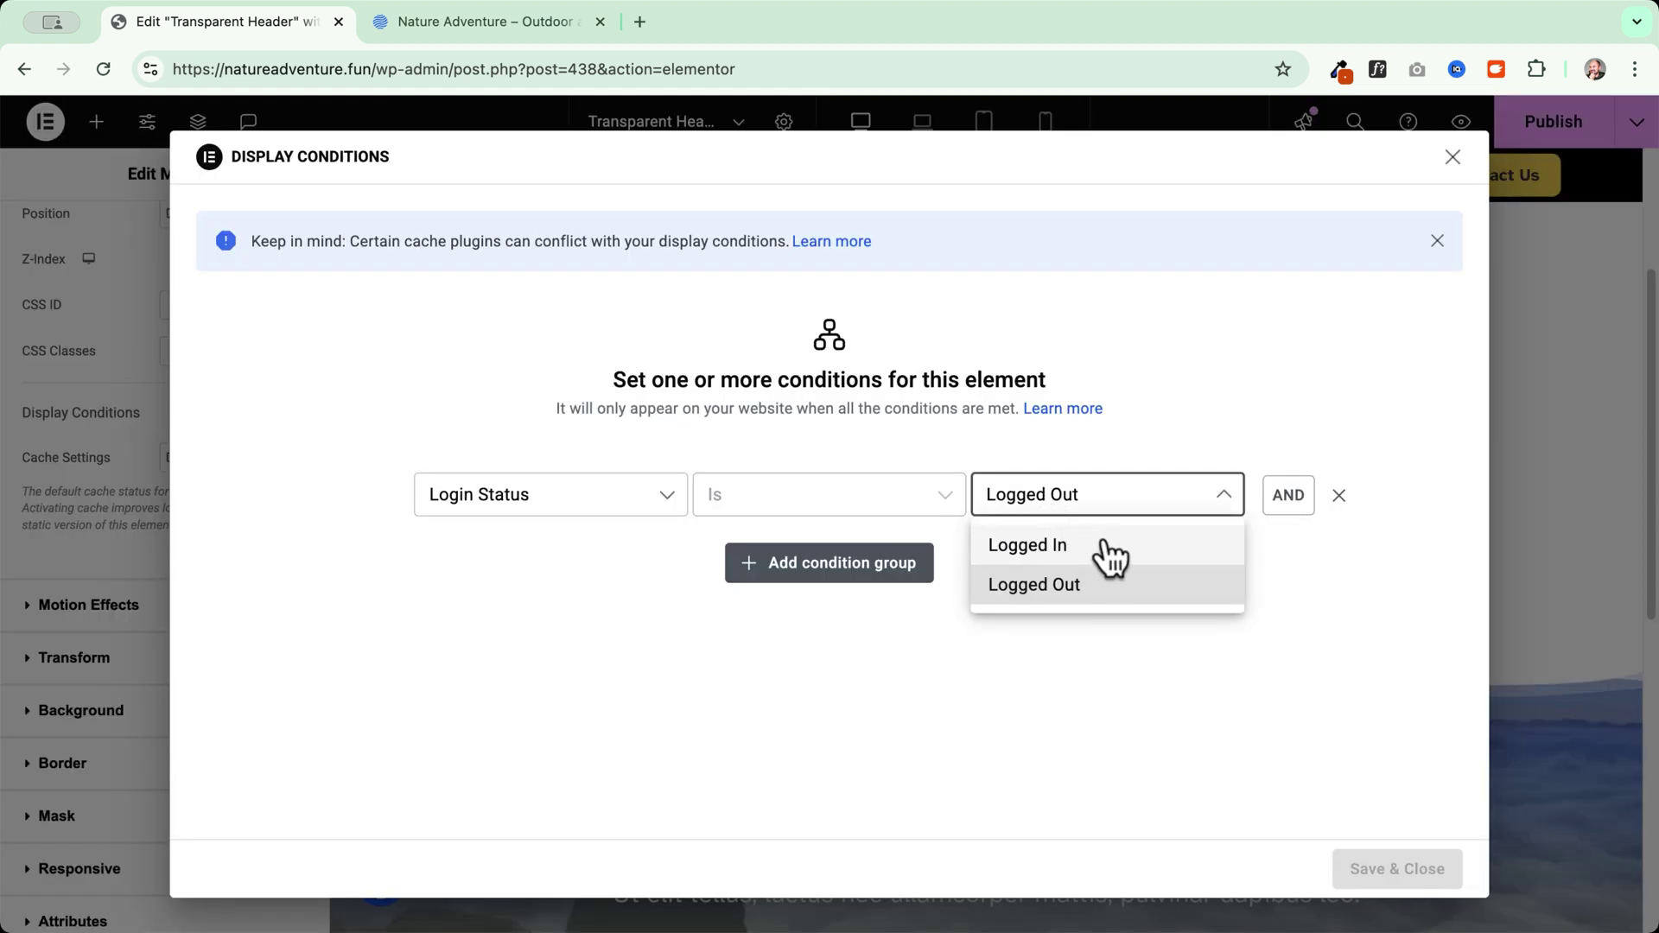
click(1050, 551)
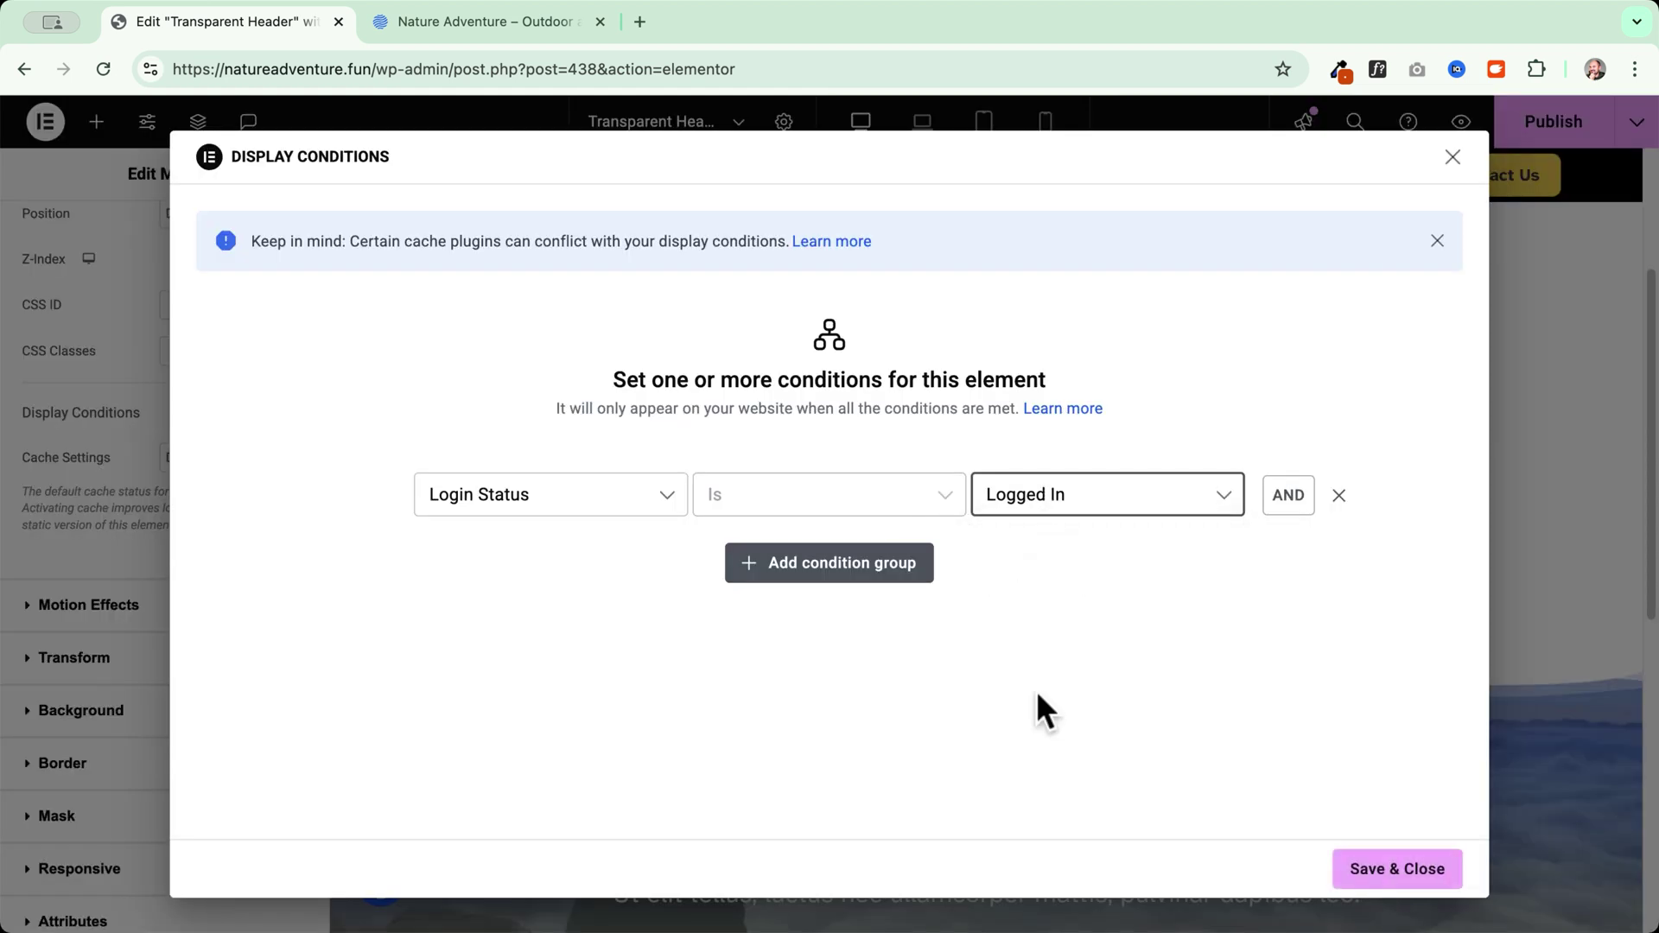
click(1395, 867)
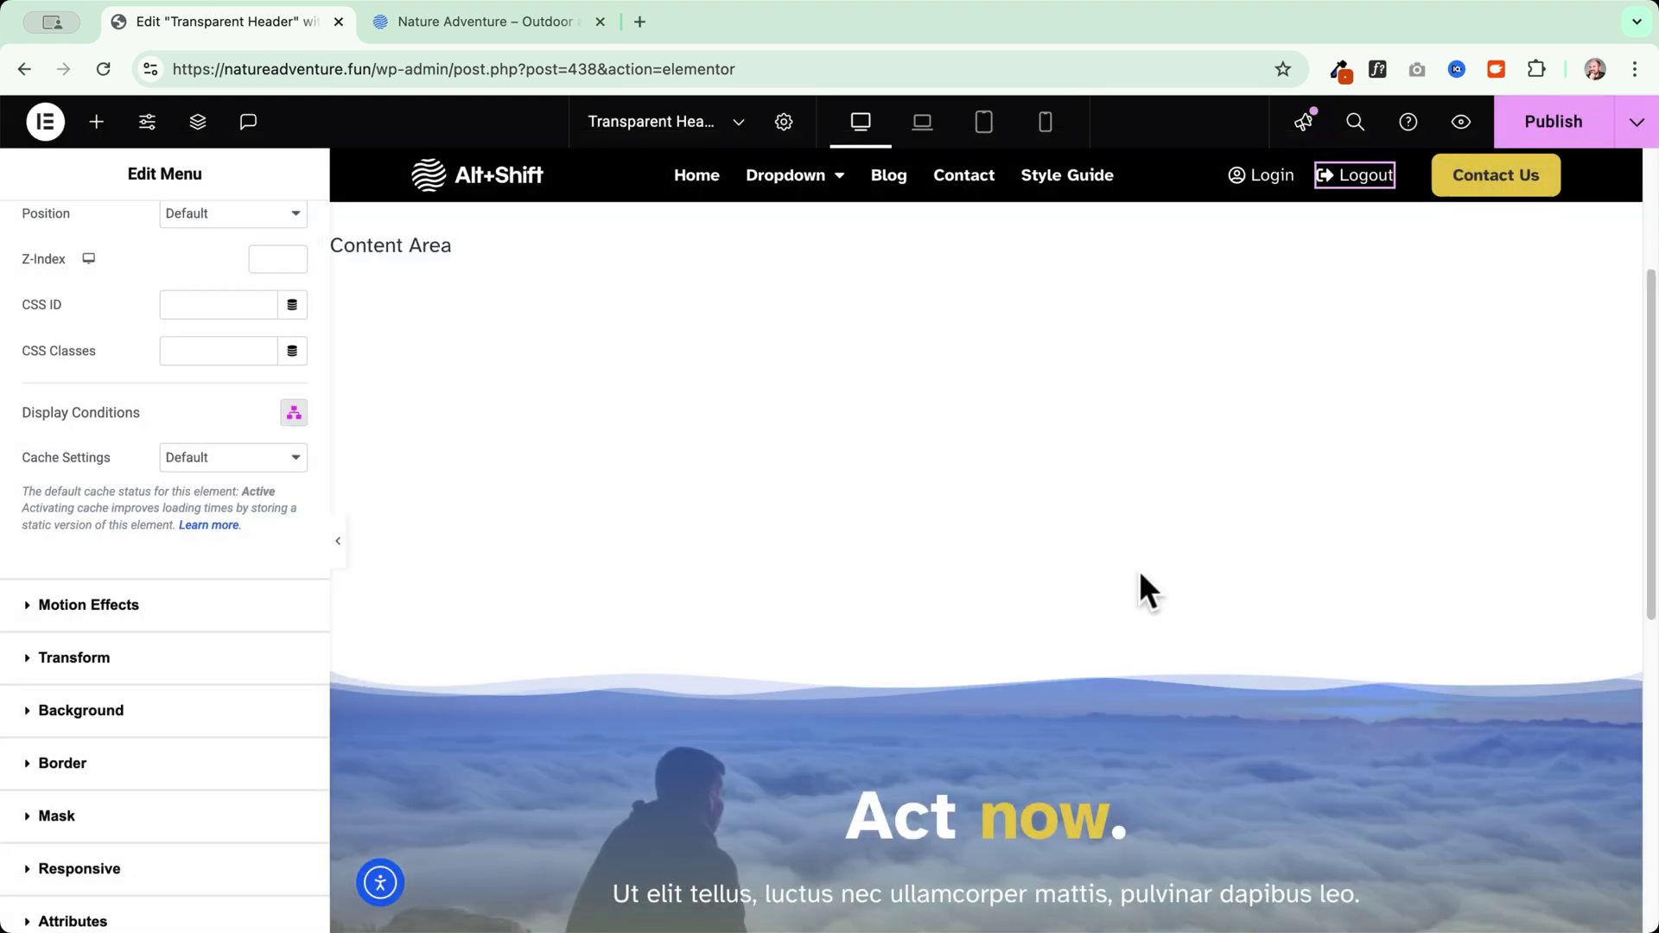
click(1529, 122)
- Test the logout flow on the live home page by following the header's Logout link and using the login page's Log out link
click(484, 21)
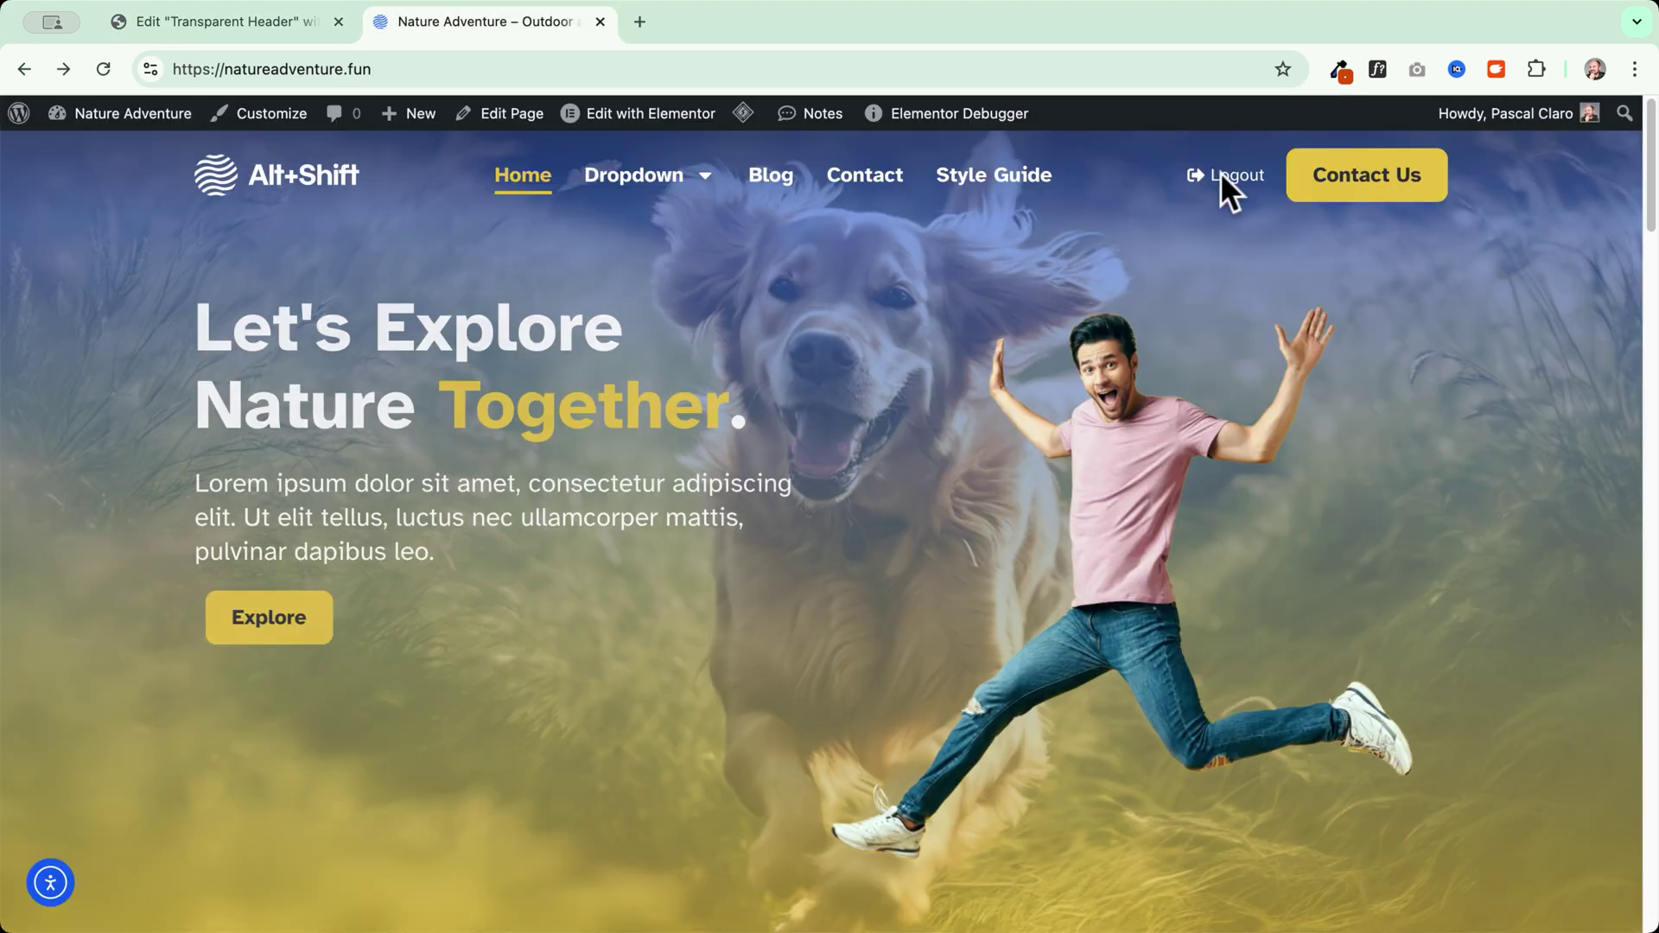
click(1223, 185)
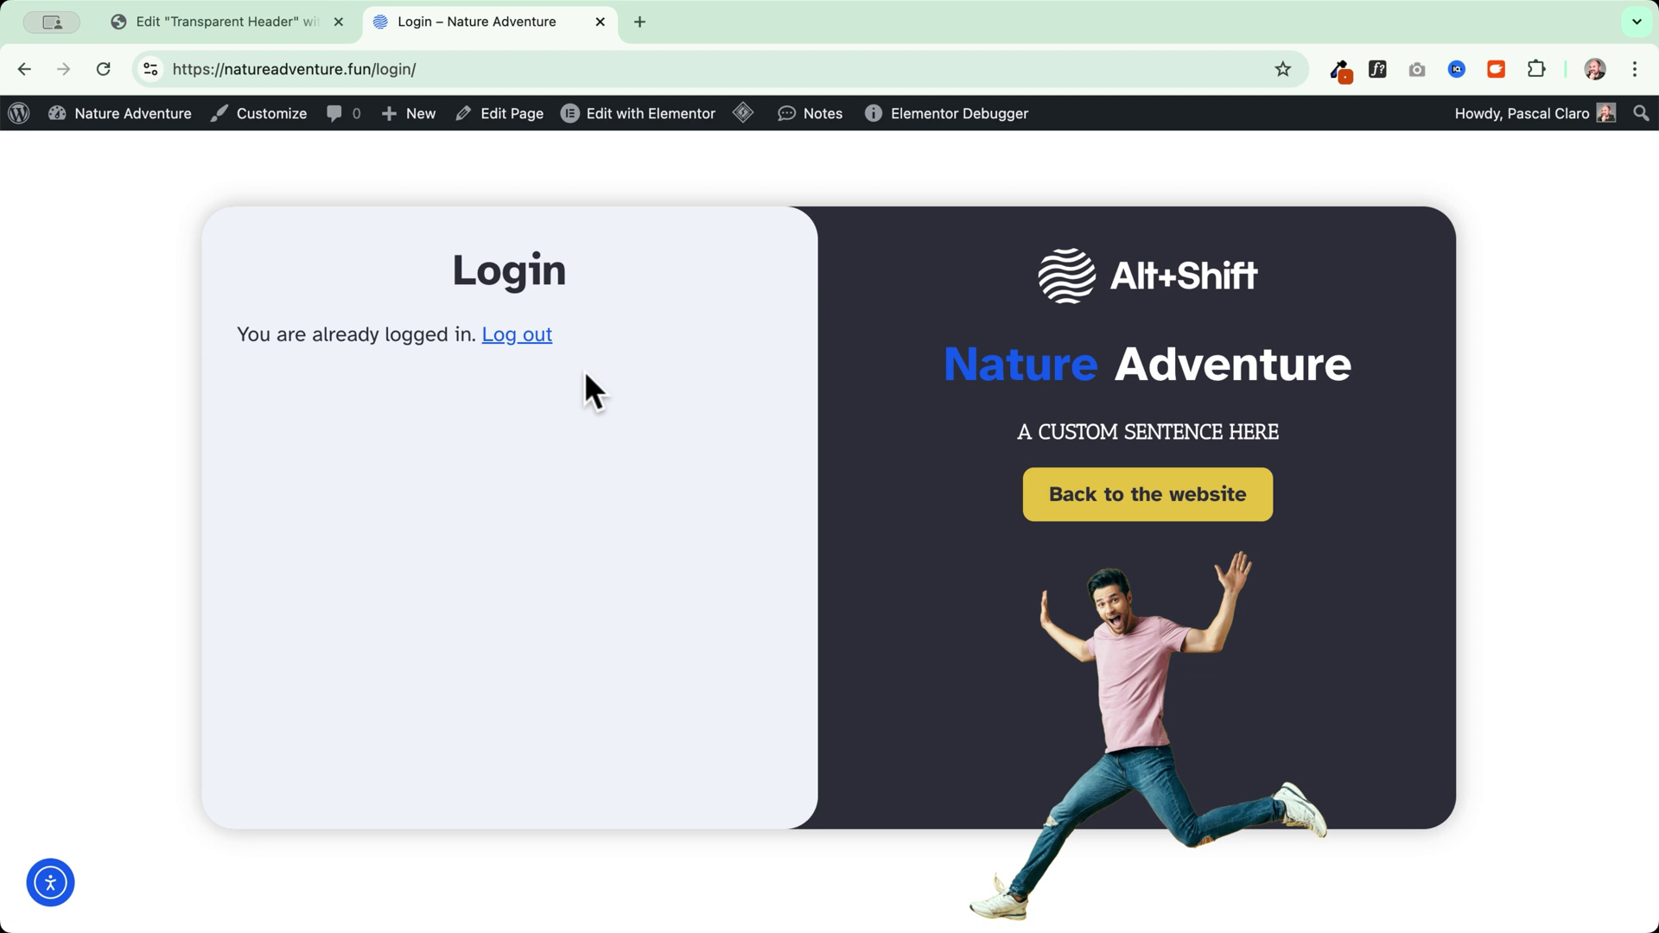
click(517, 336)
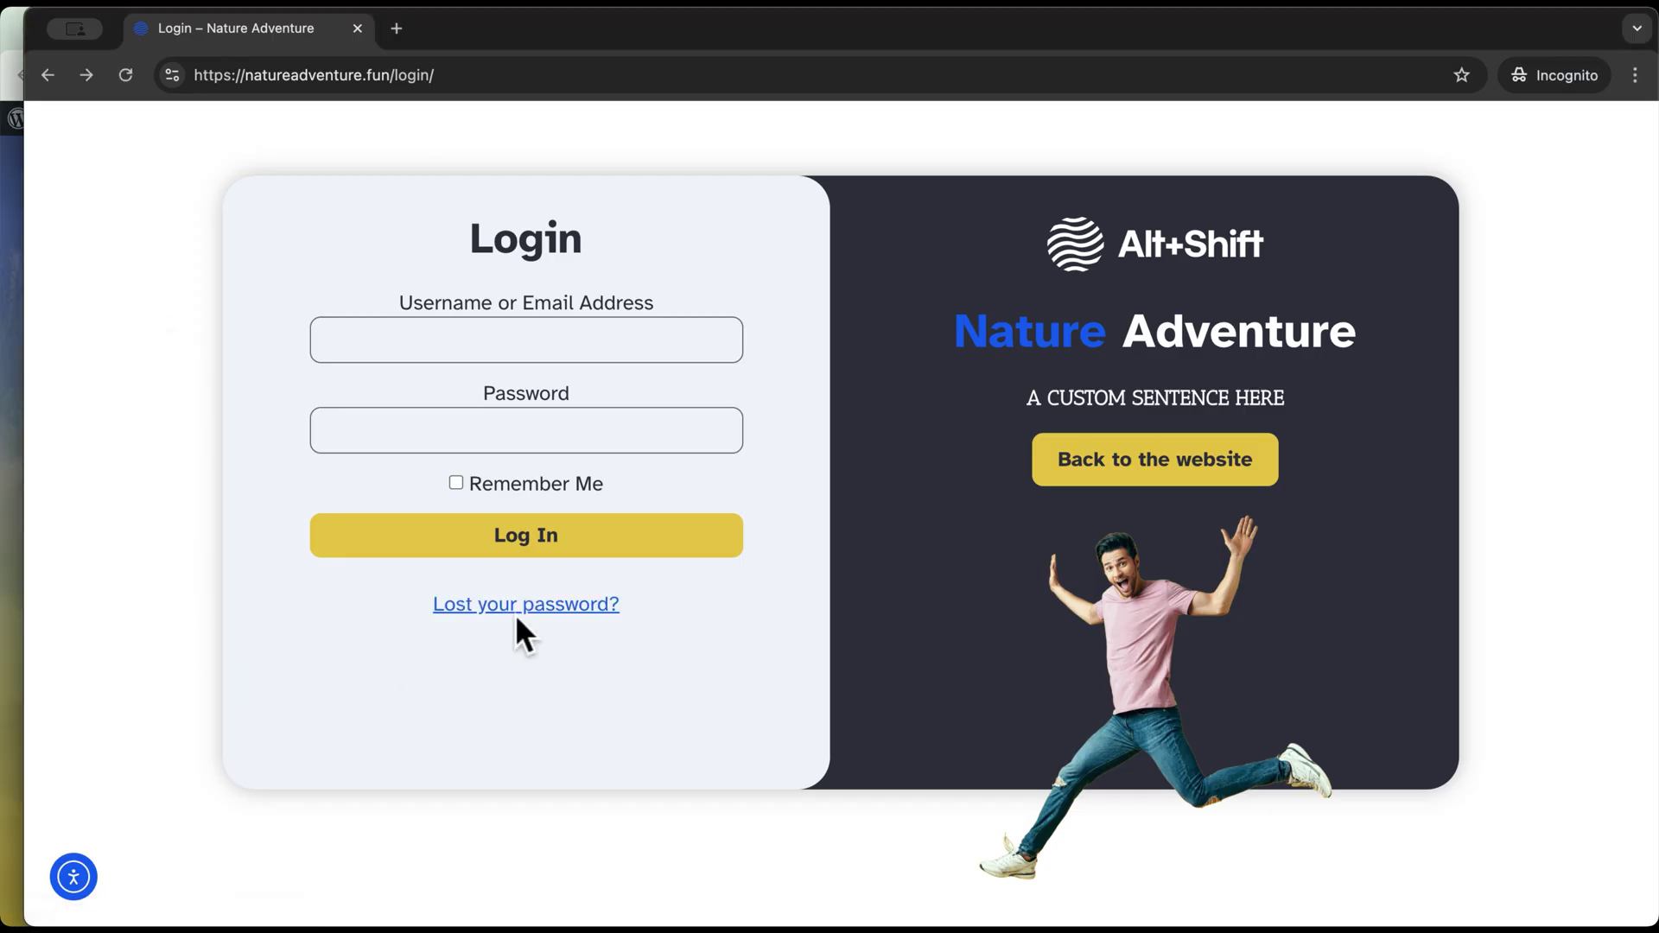
- Follow the lost-password link on the incognito login page, examine the slug in the address, and close that window
click(482, 609)
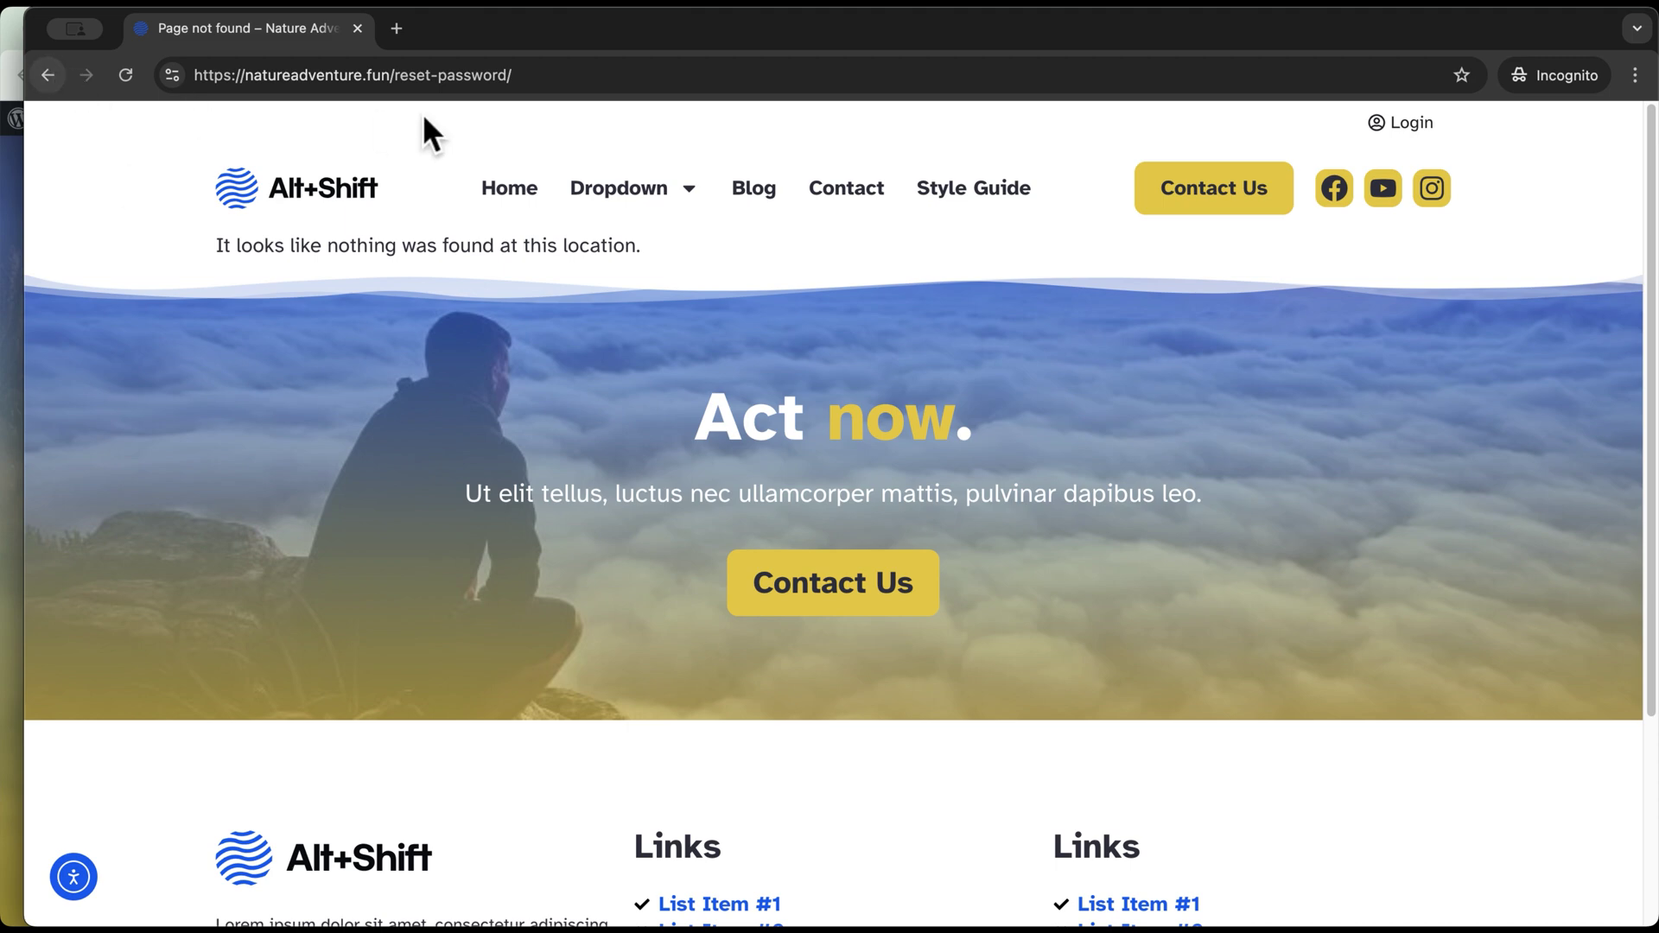
drag(397, 76, 579, 82)
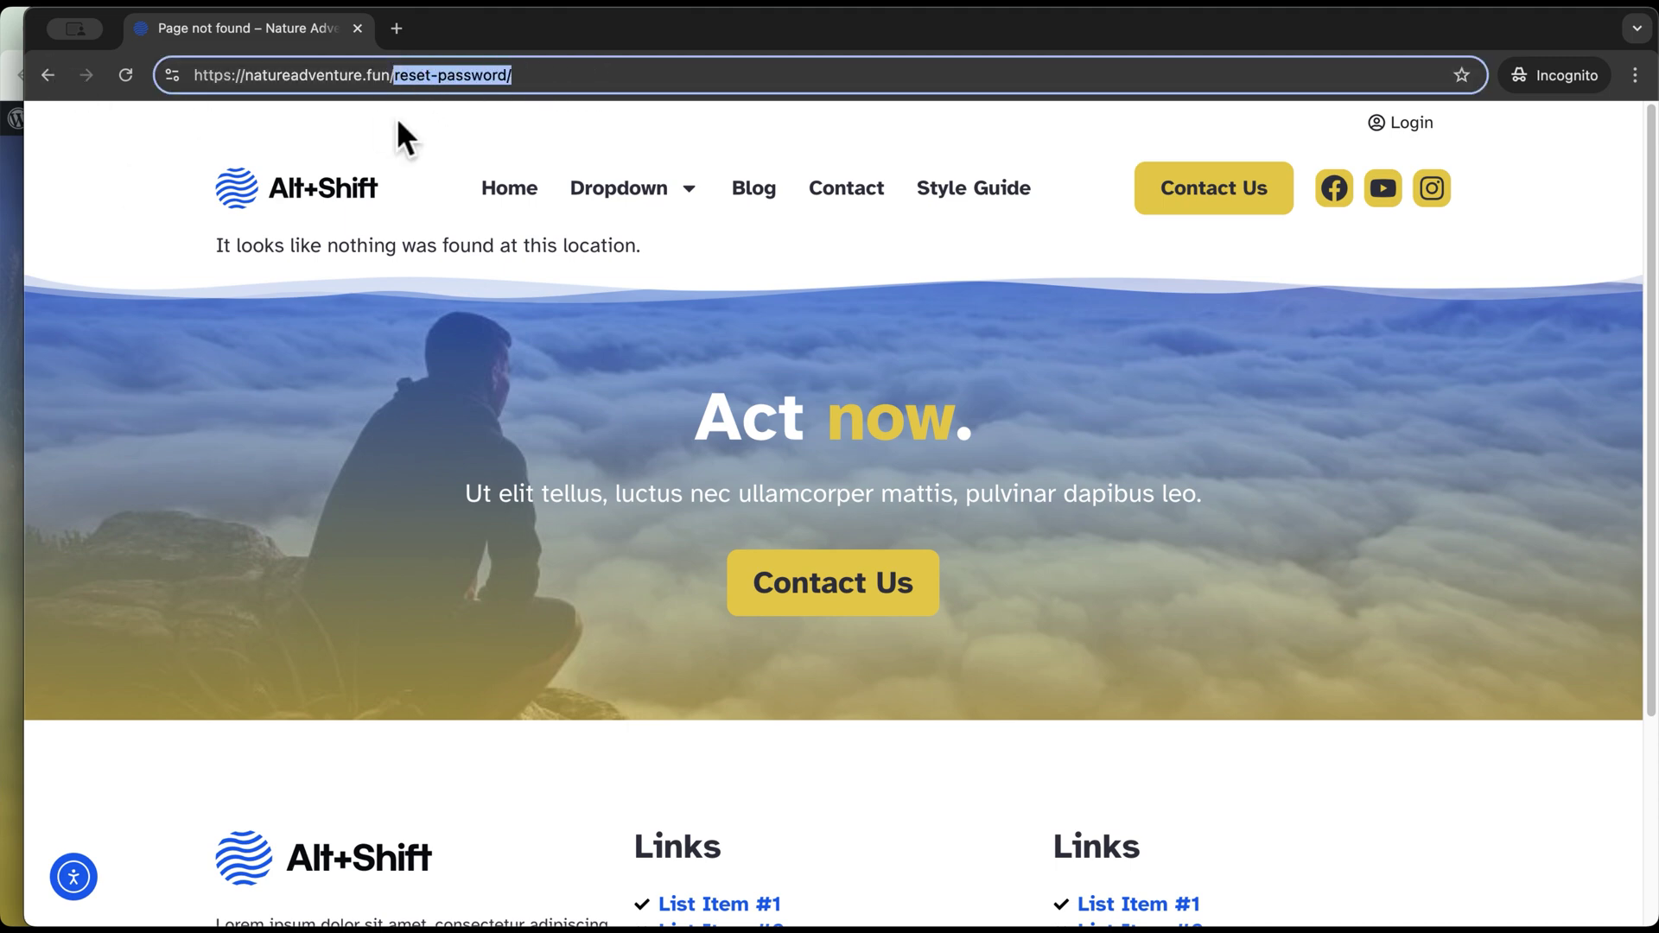
click(357, 28)
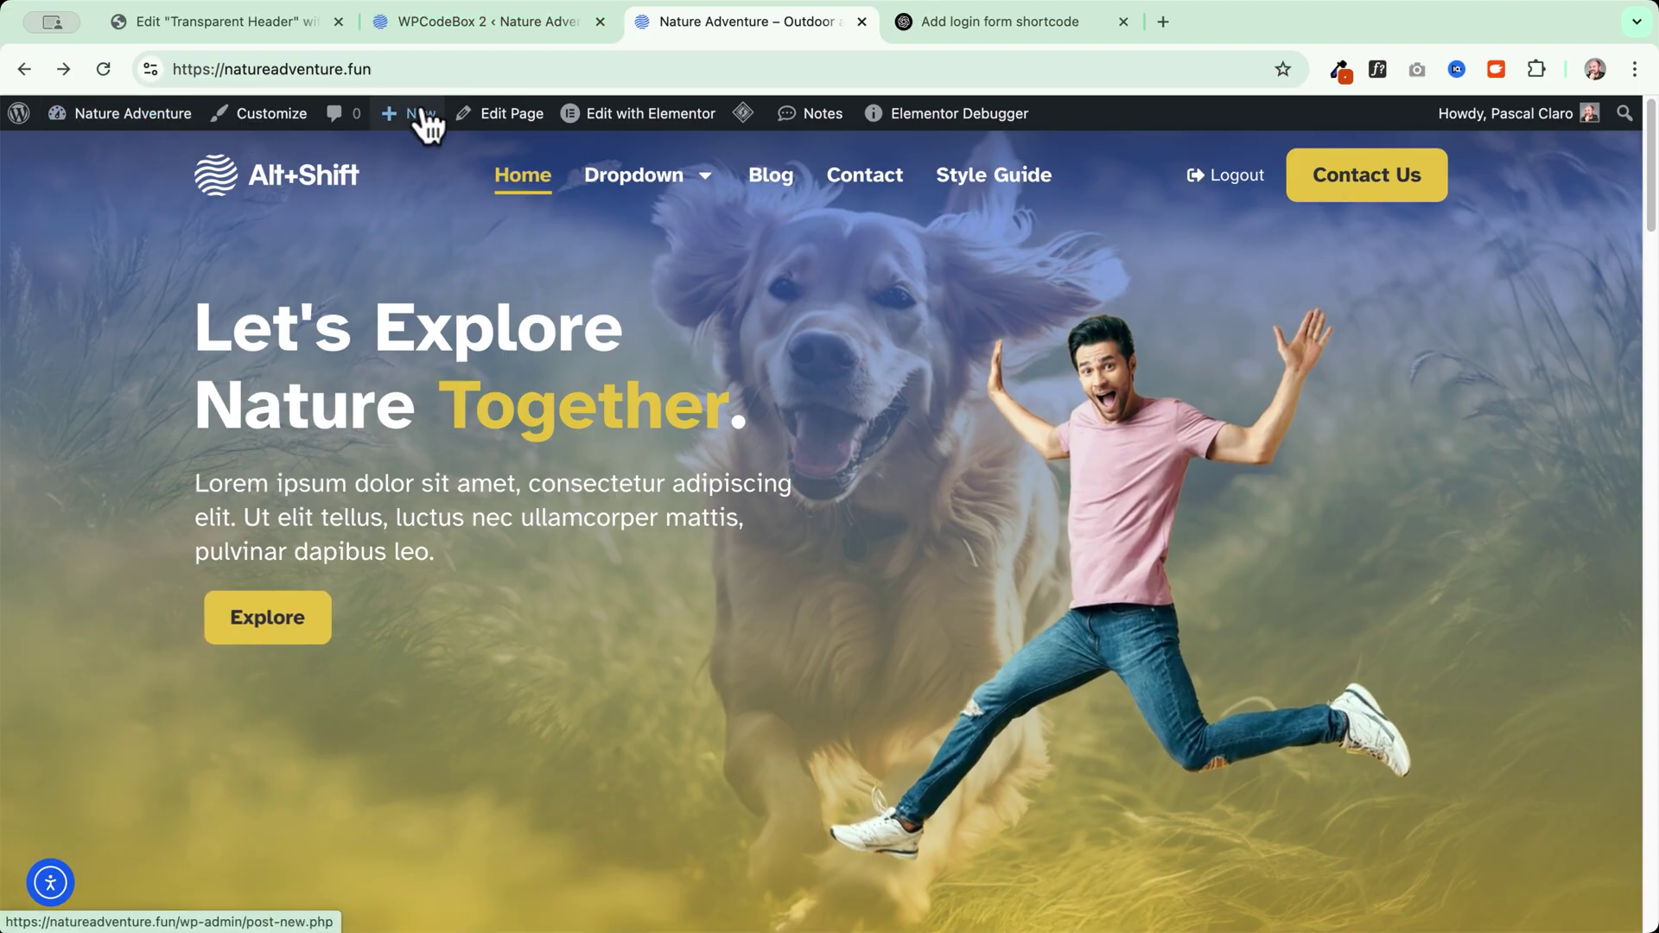
- Create a new WordPress page titled "Reset Password" and open it for editing with Elementor
mouse_move(424, 121)
click(413, 210)
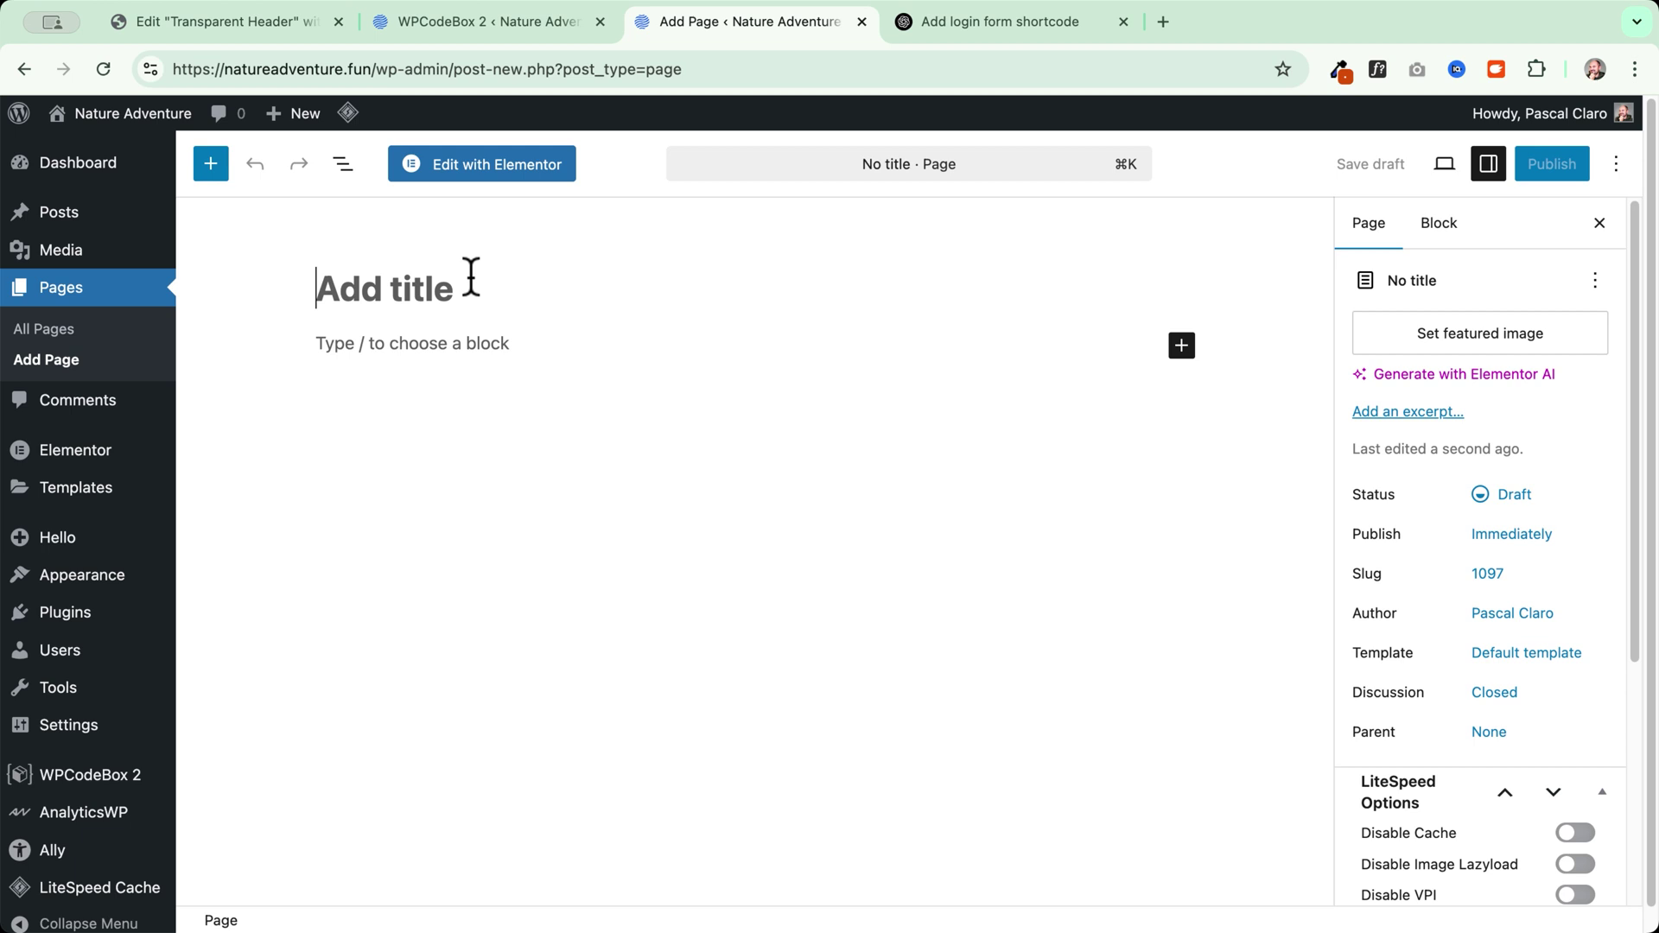
text(Reset Pass)
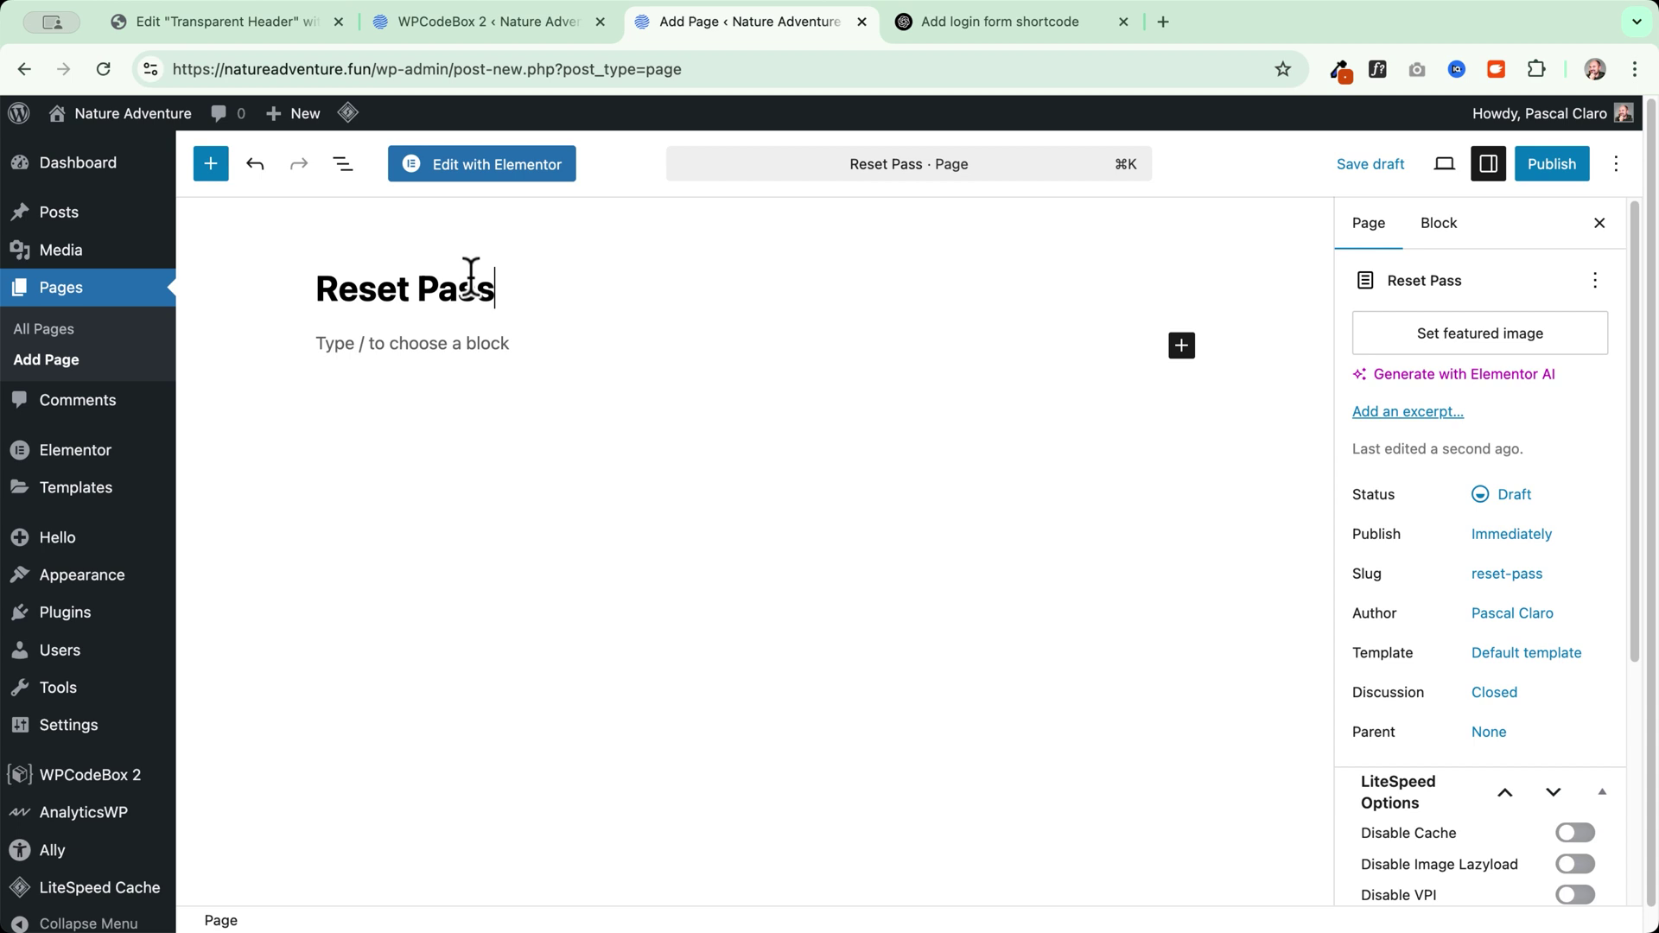
text(word)
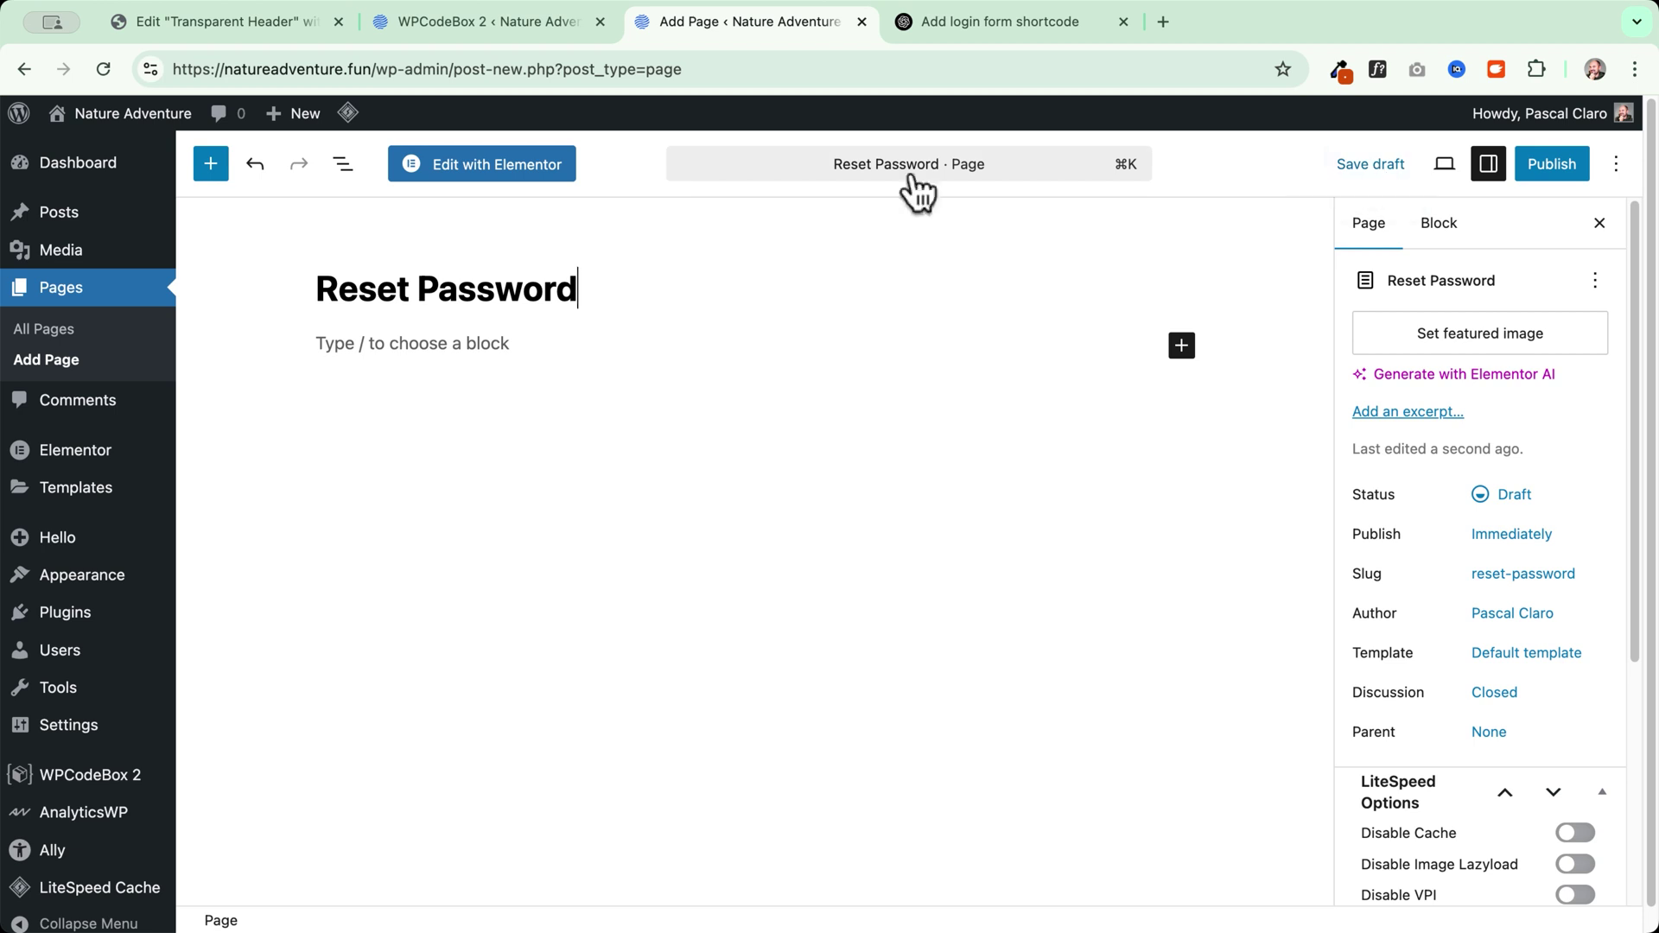
click(495, 169)
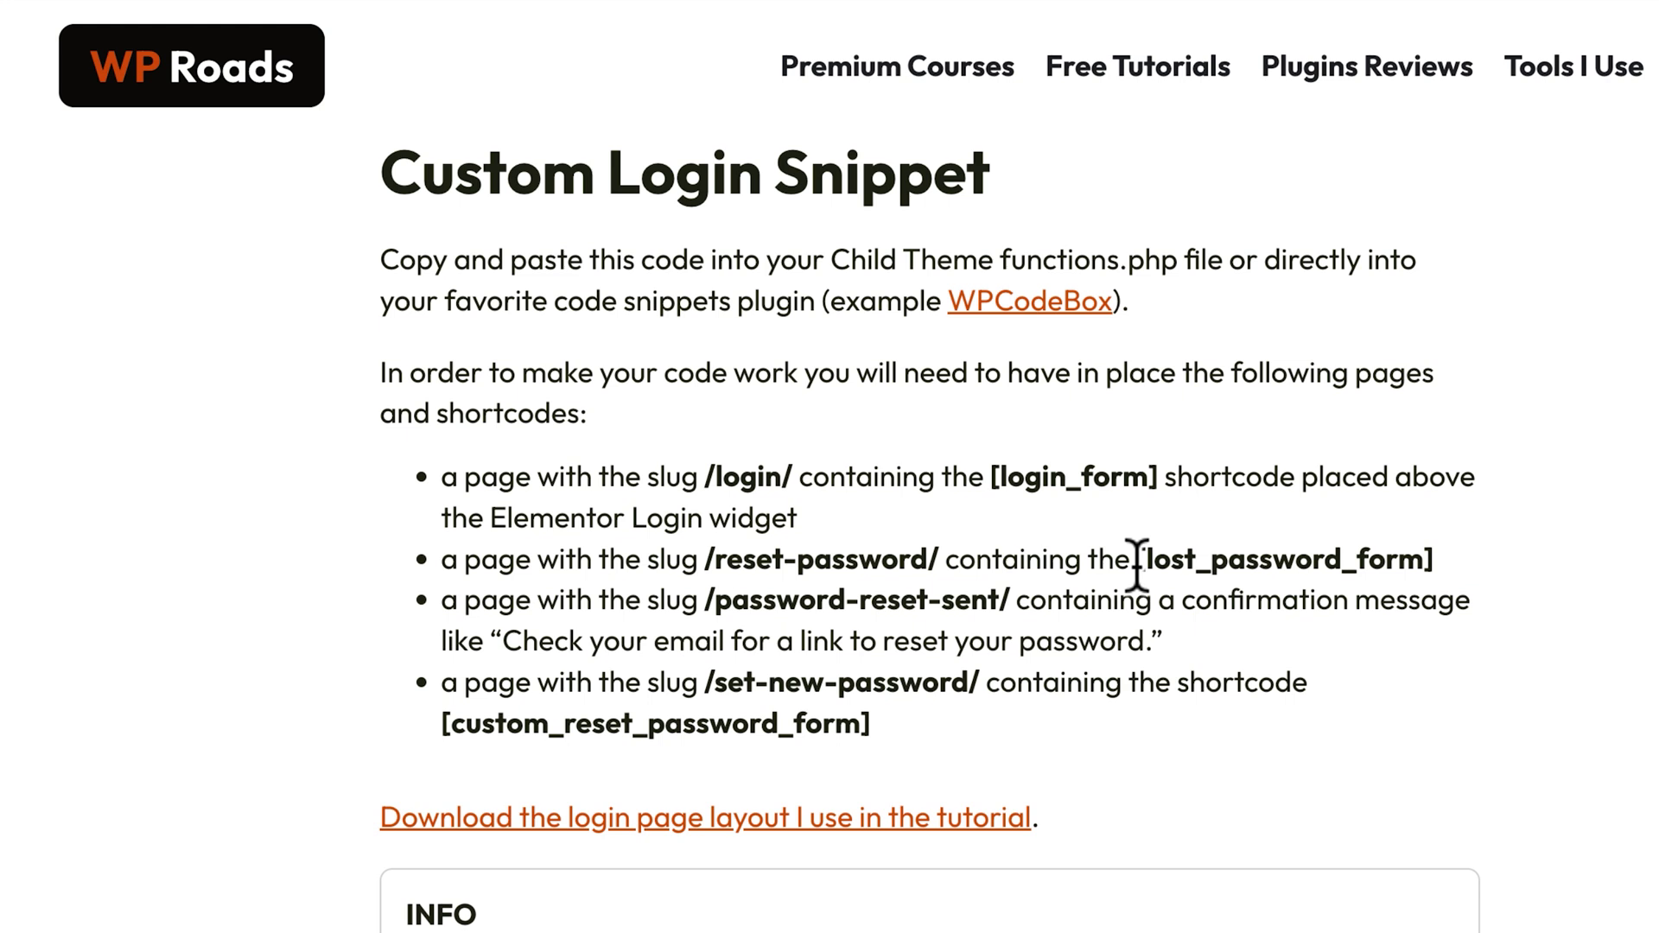
- Copy the [lost_password_form] shortcode from the Custom Login Snippet article and return to the Reset Password page editor
drag(1135, 560, 1481, 548)
key(super+c)
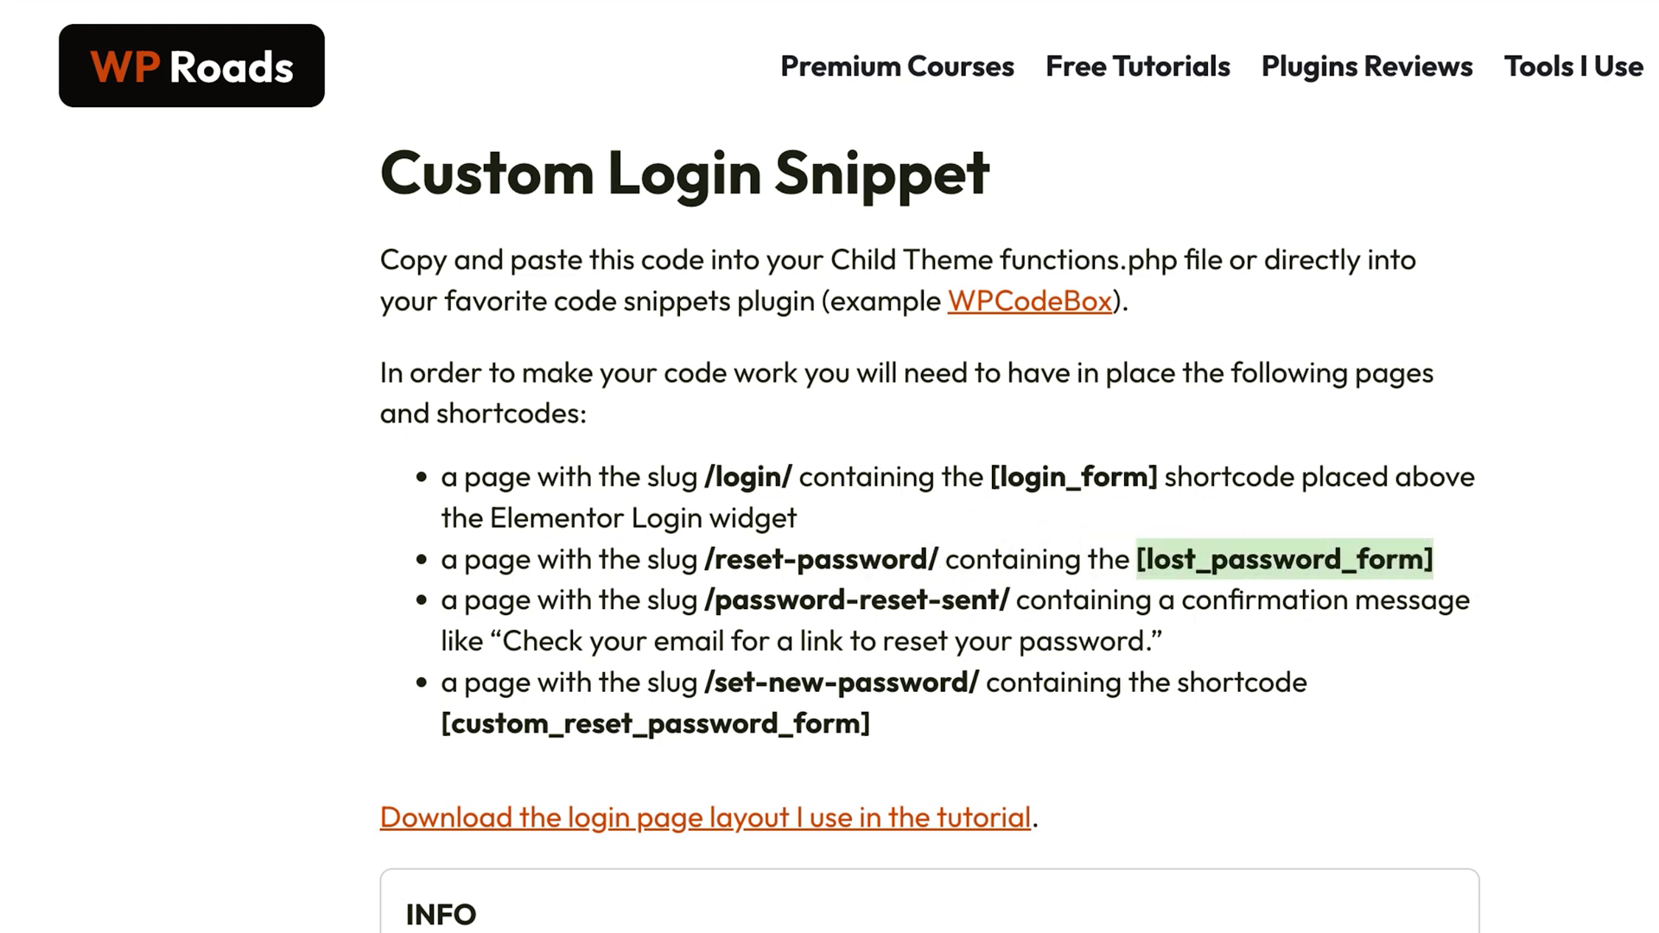
click(713, 19)
- Add a single-column Flexbox container to the empty Reset Password page
click(932, 471)
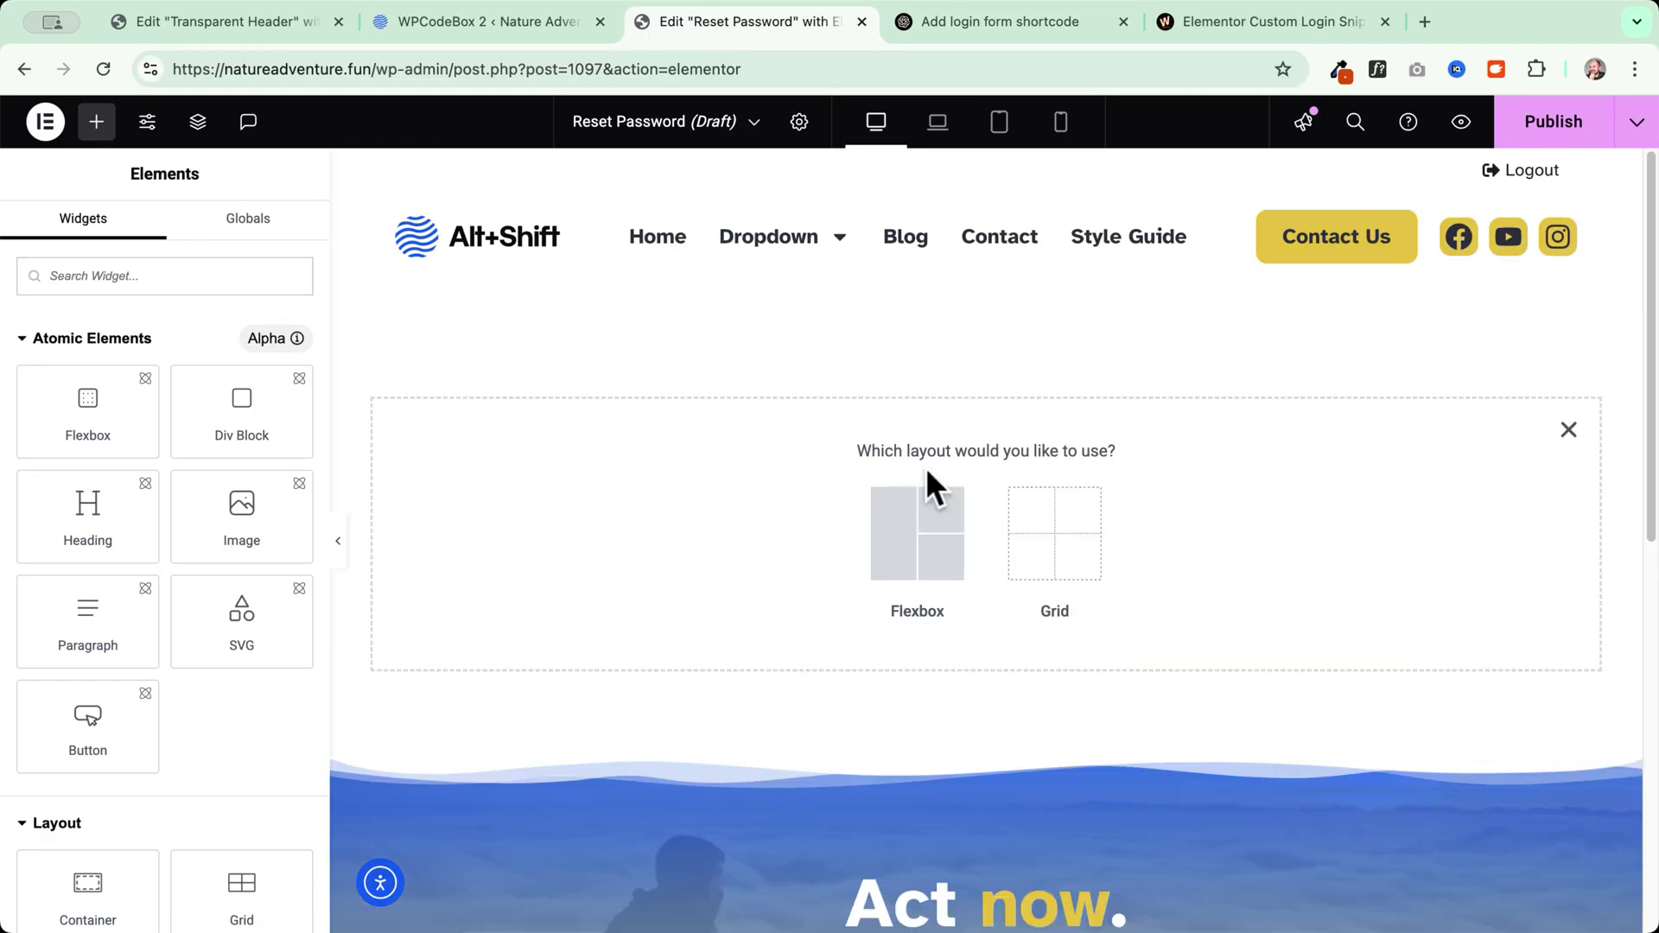
click(911, 540)
click(681, 521)
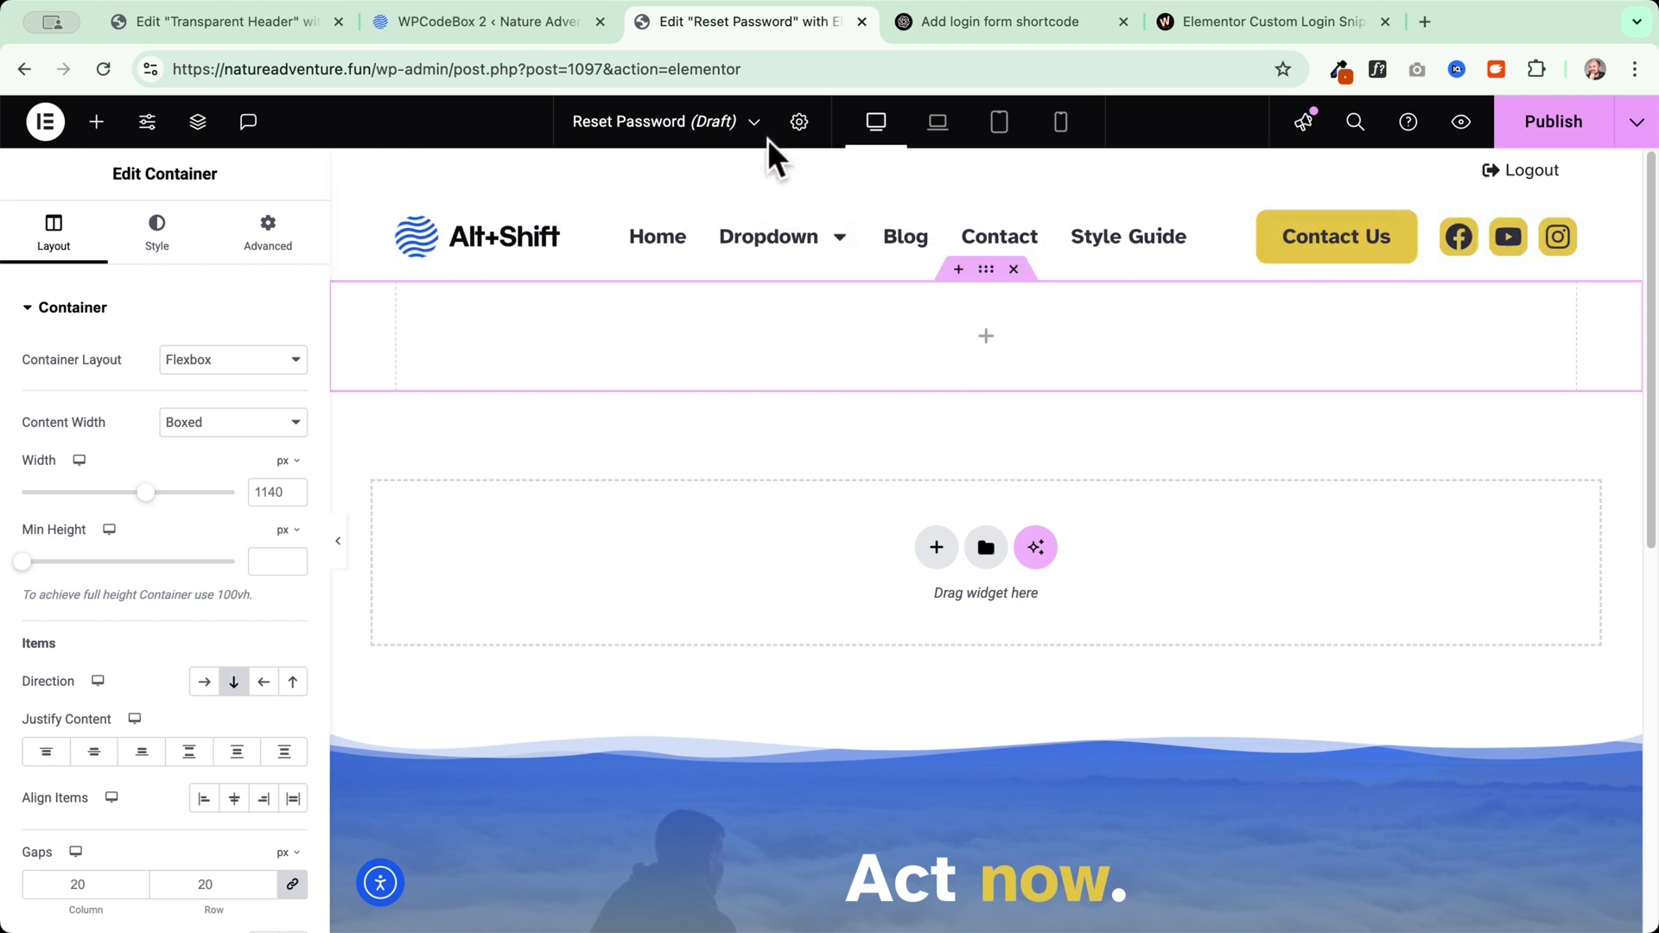
- Change the Reset Password page's layout to the blank canvas without the site header and footer
click(799, 121)
scroll(164, 696, down, 3)
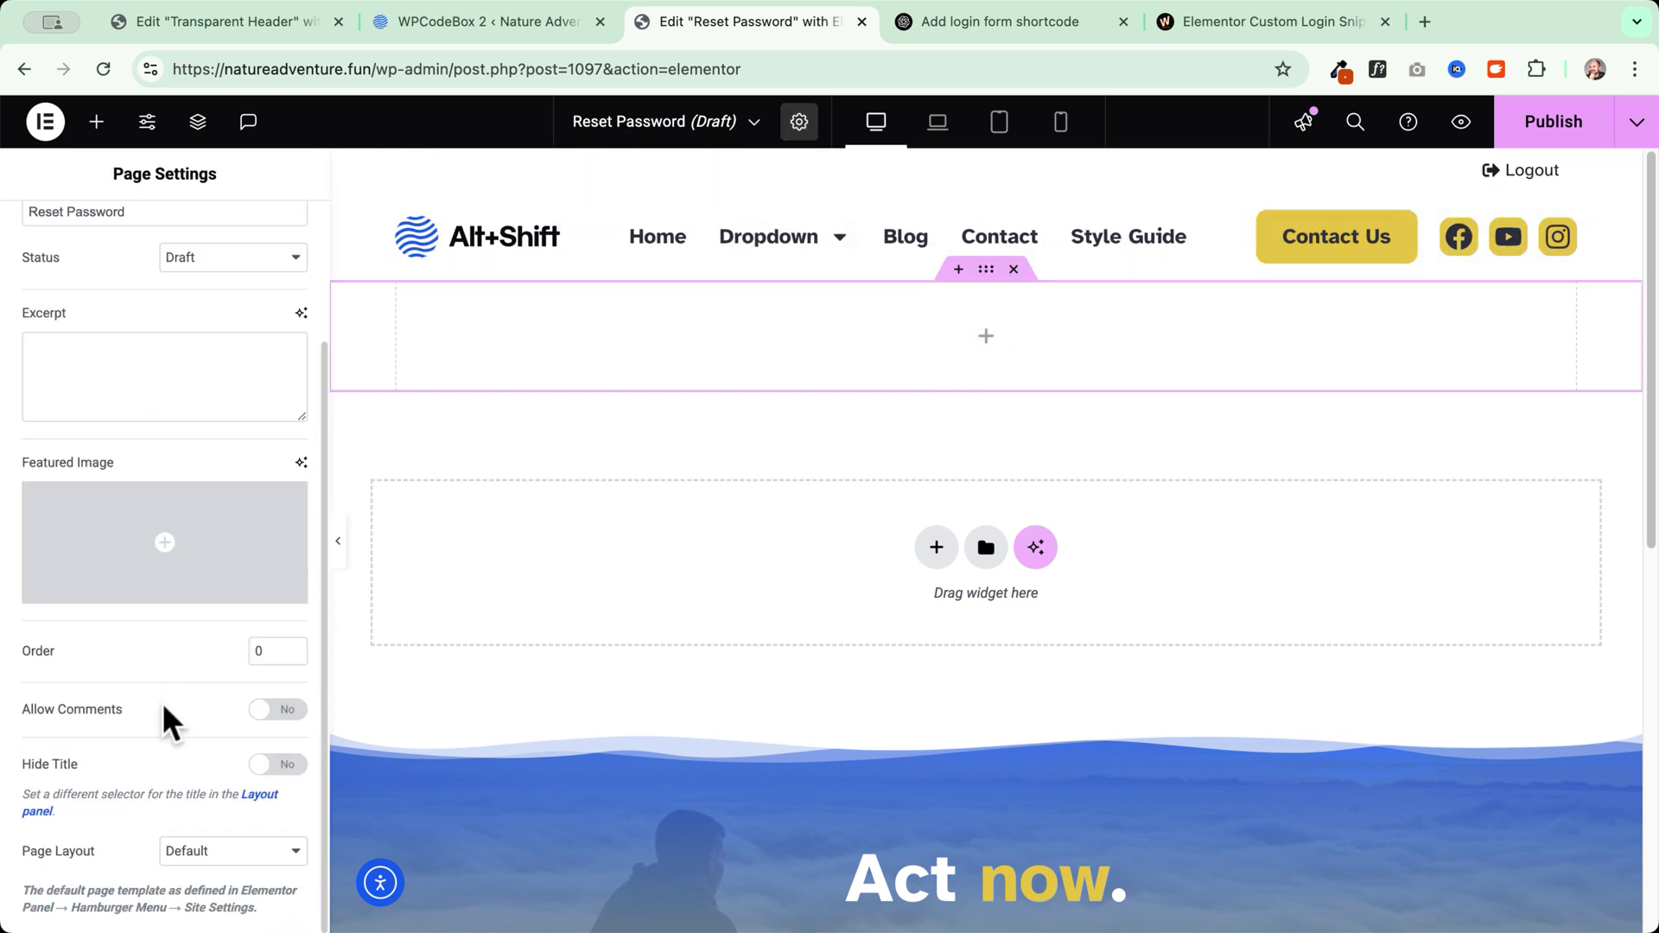
click(232, 851)
click(228, 769)
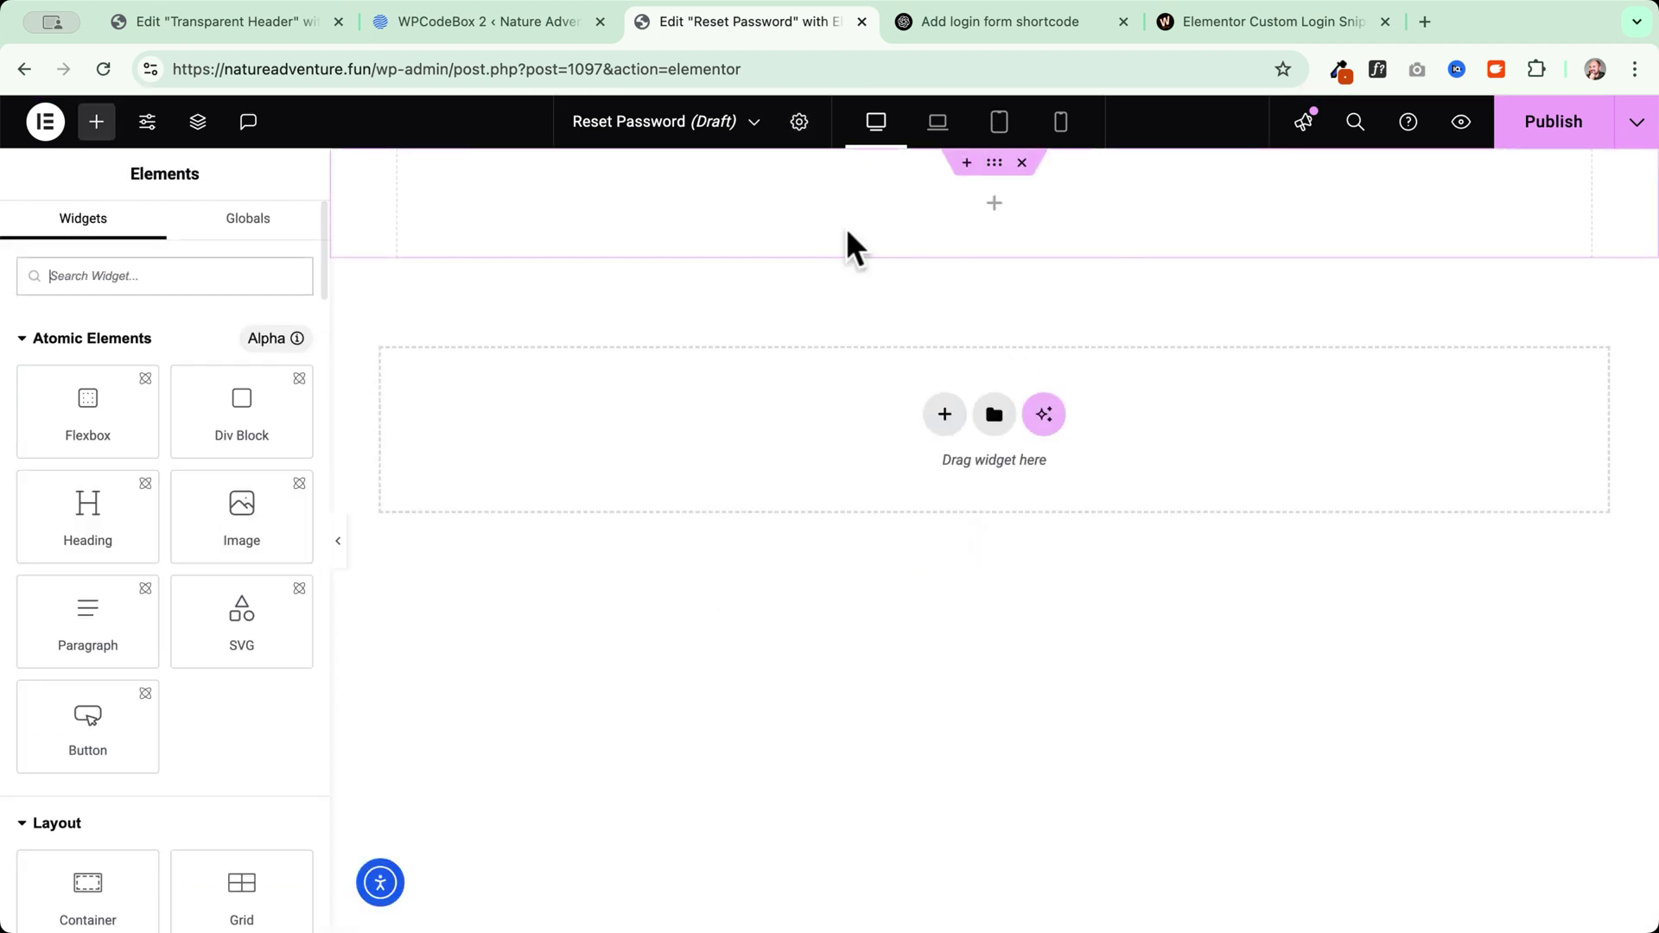
- Set the container's padding to 4 rem at top and bottom and 0 on the sides
click(994, 169)
click(268, 233)
scroll(165, 595, down, 4)
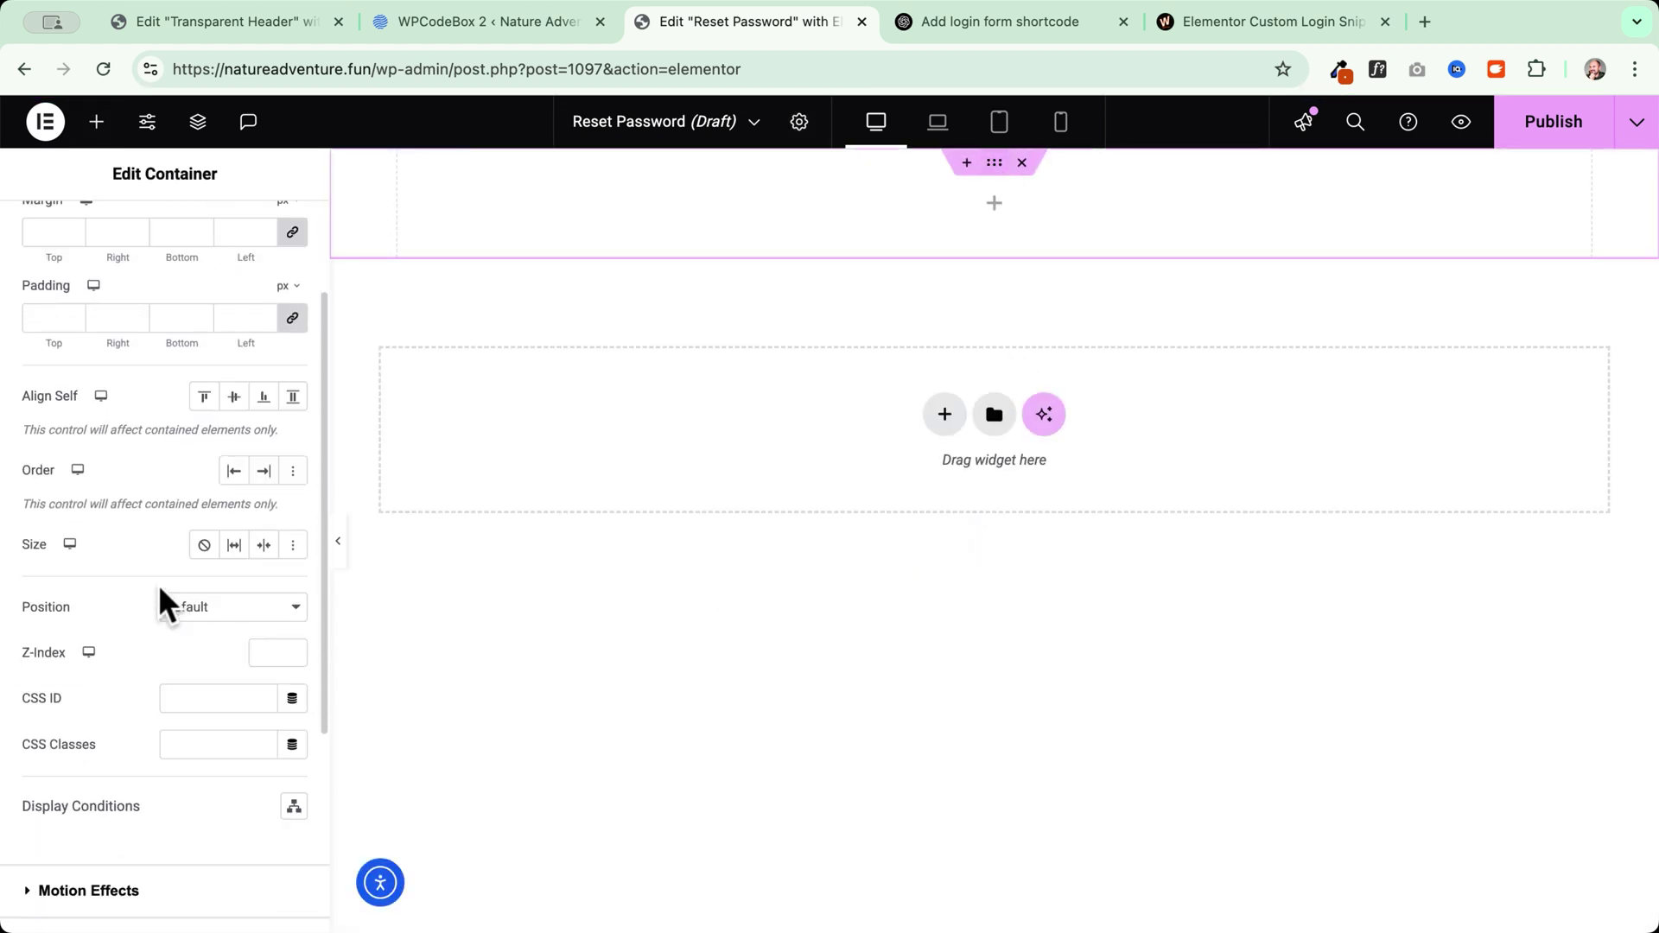
scroll(115, 497, up, 4)
mouse_move(285, 438)
click(283, 537)
click(376, 319)
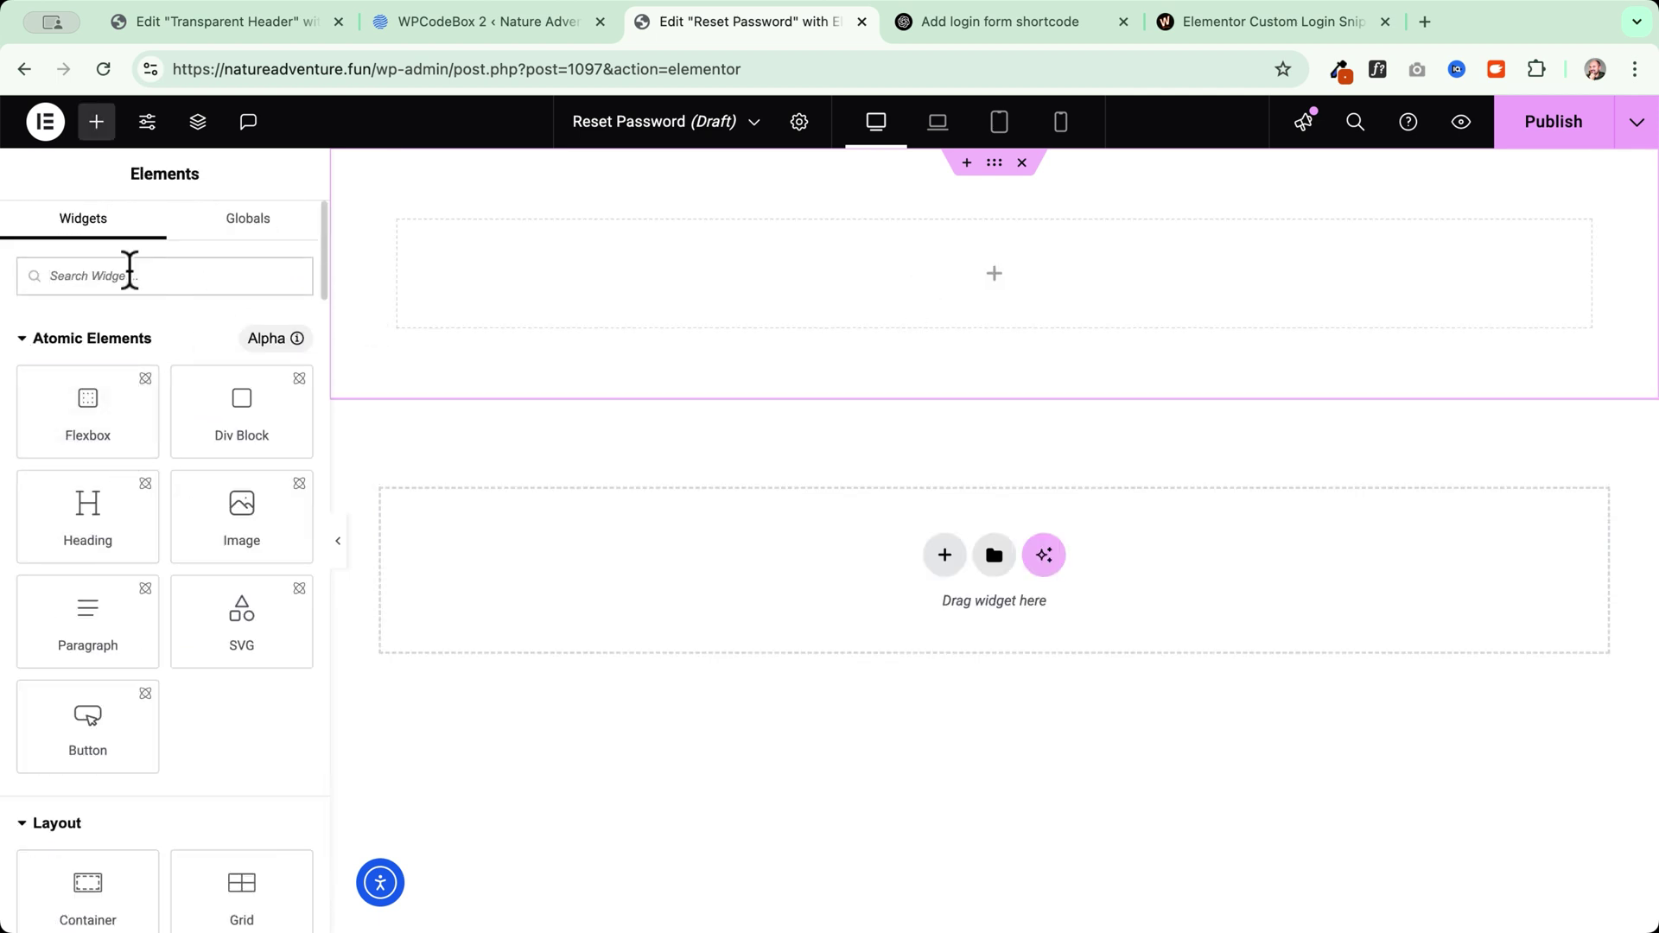
- Add a Shortcode widget inside the container and insert the copied [lost_password_form] shortcode
text(short)
drag(82, 367, 478, 360)
click(158, 439)
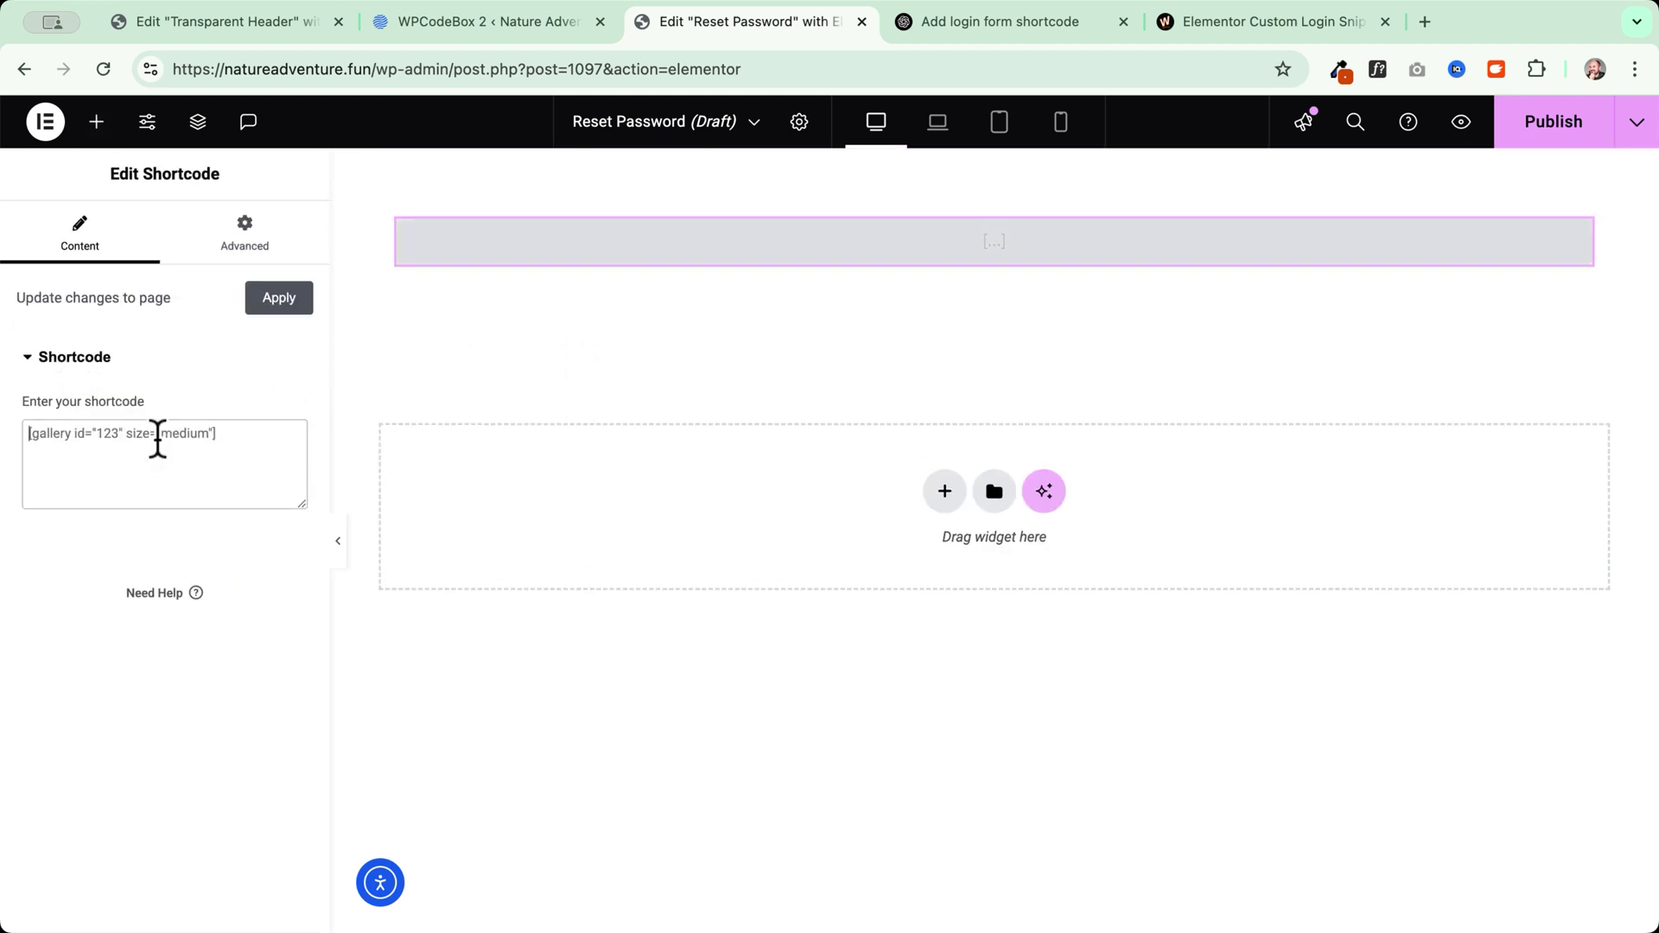
key(super+v)
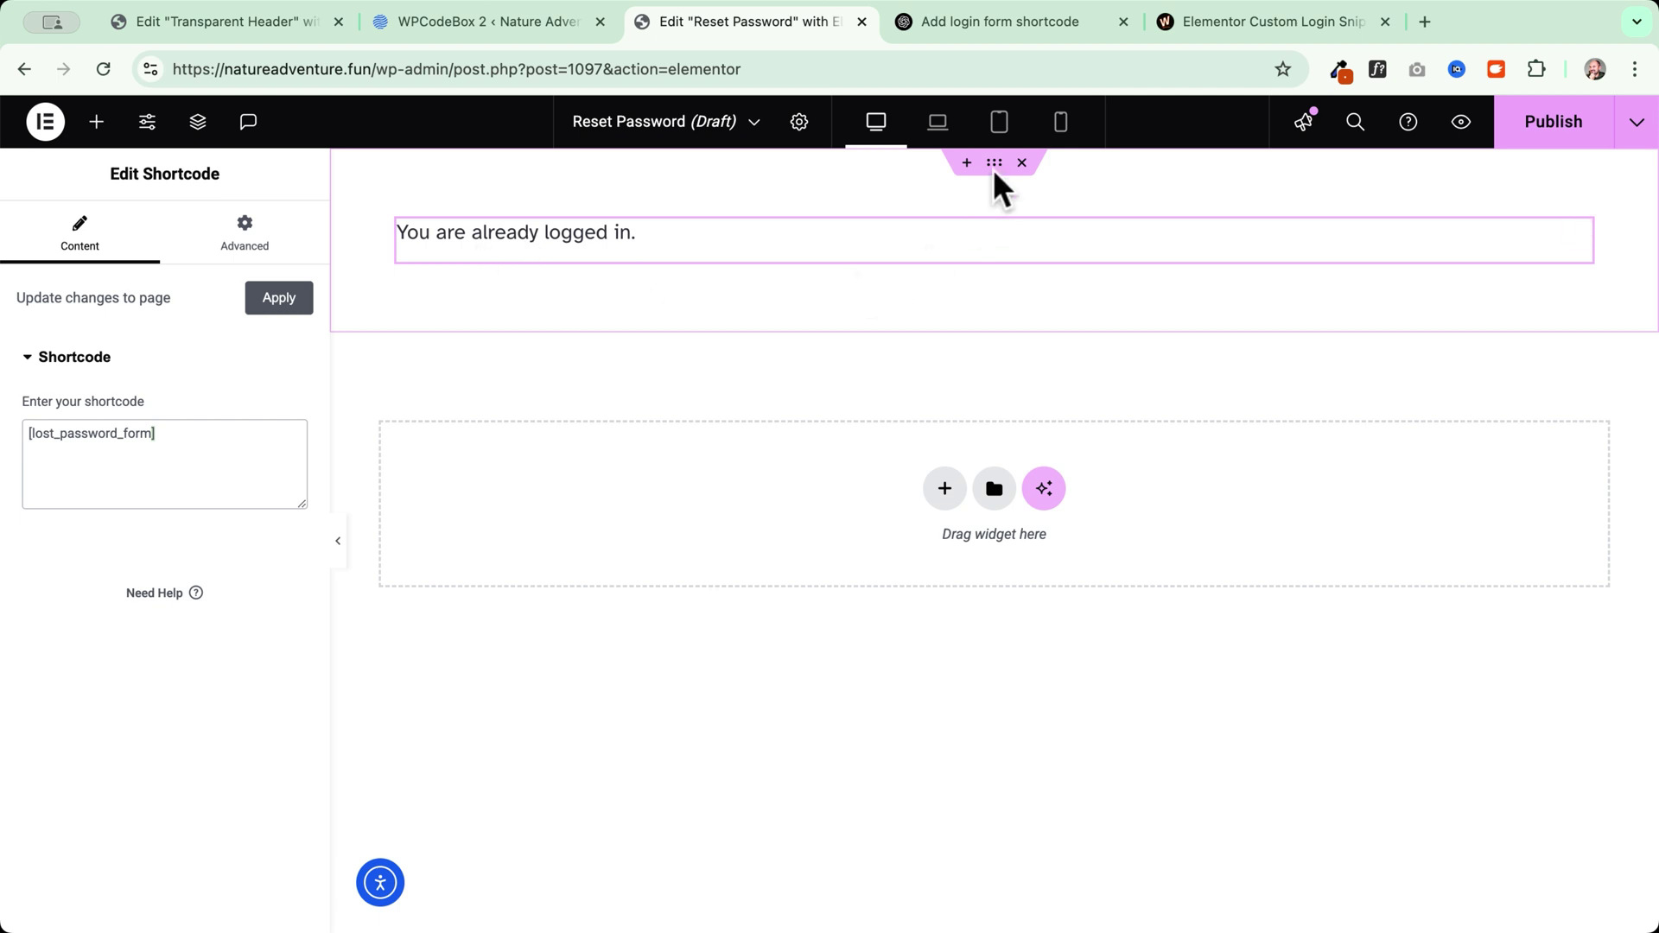
- Center the alignment of the container's items and set its boxed content width to 500 px
click(907, 184)
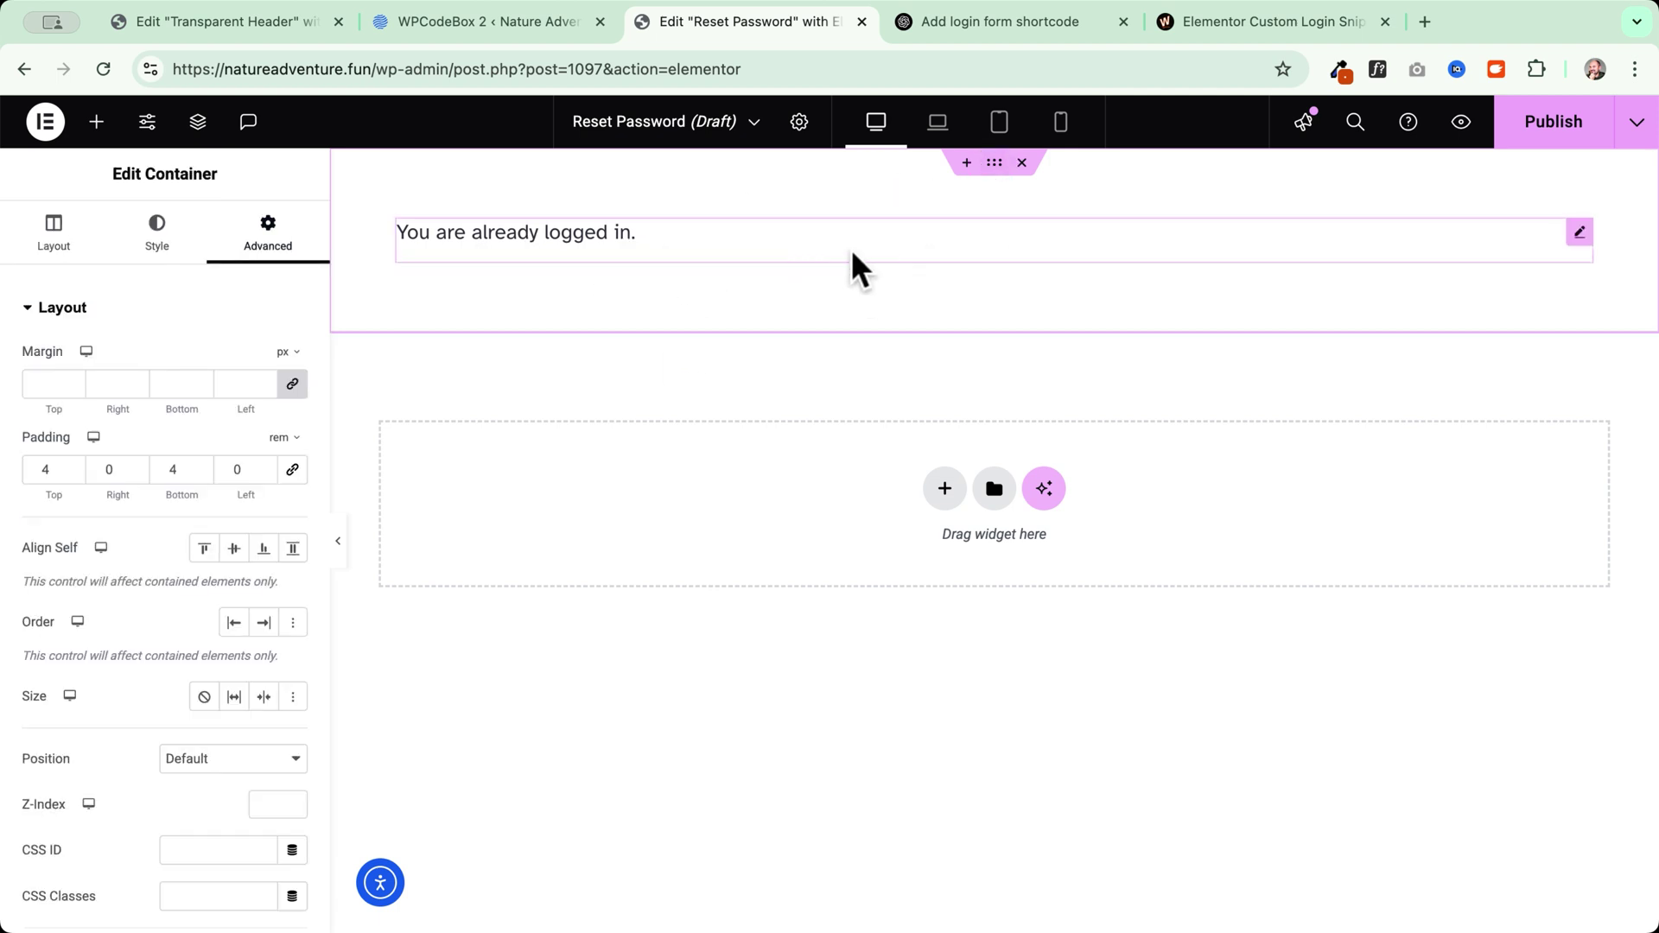
click(61, 240)
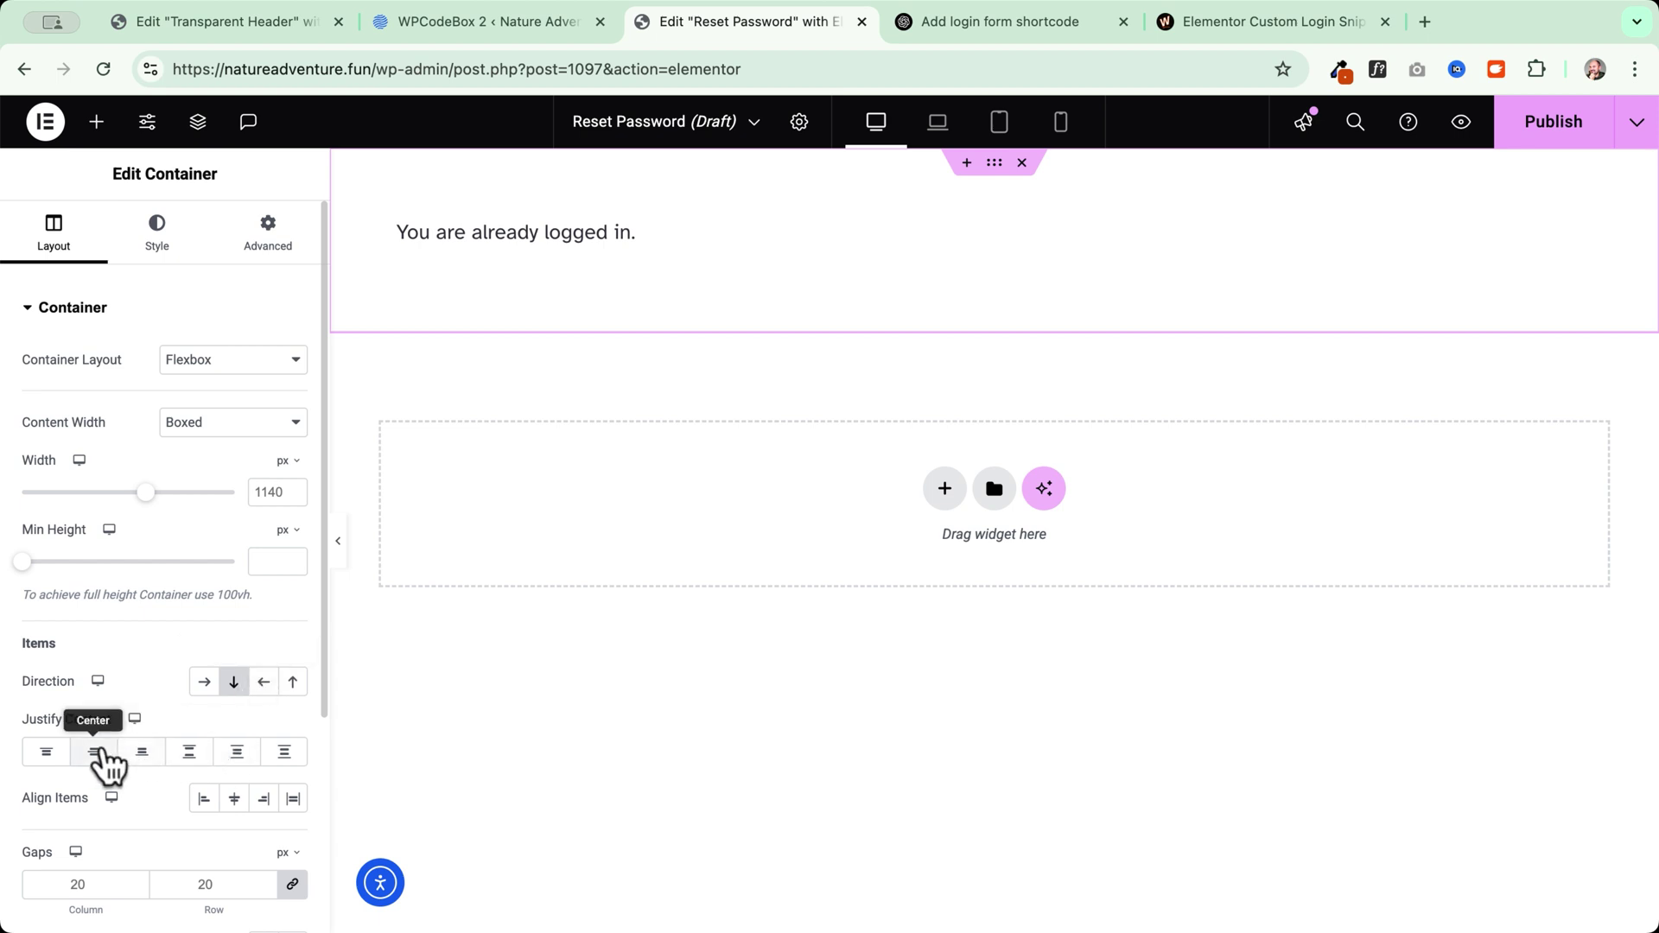
click(232, 799)
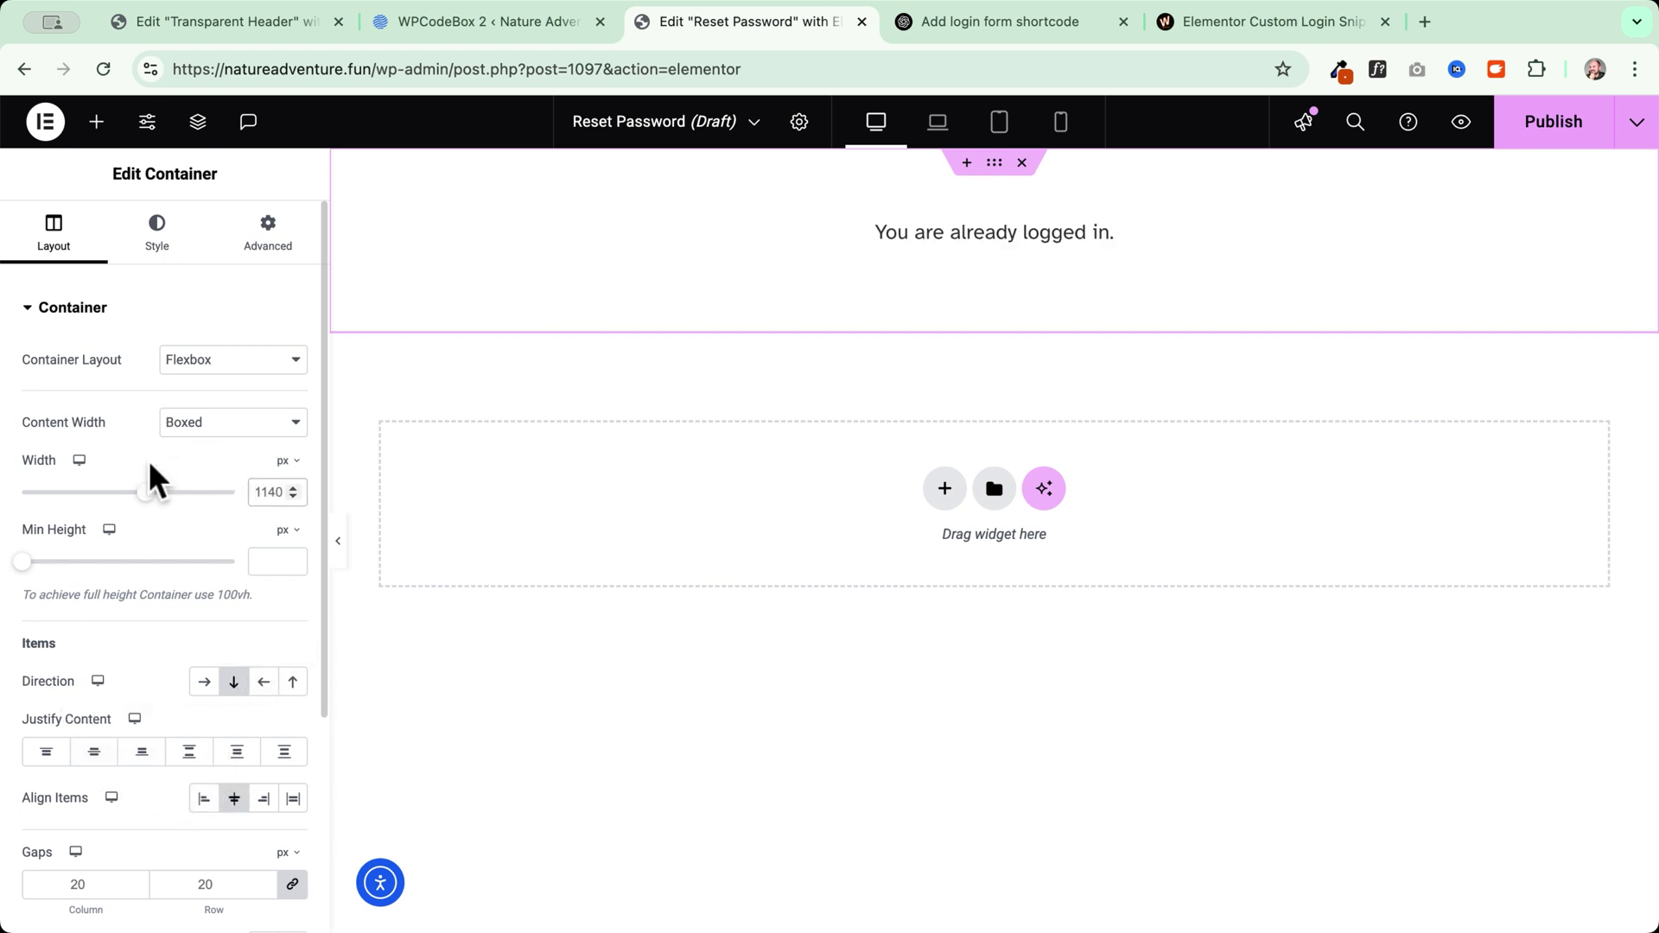
text(500)
- Publish the Reset Password page and preview it in a new tab
click(1534, 126)
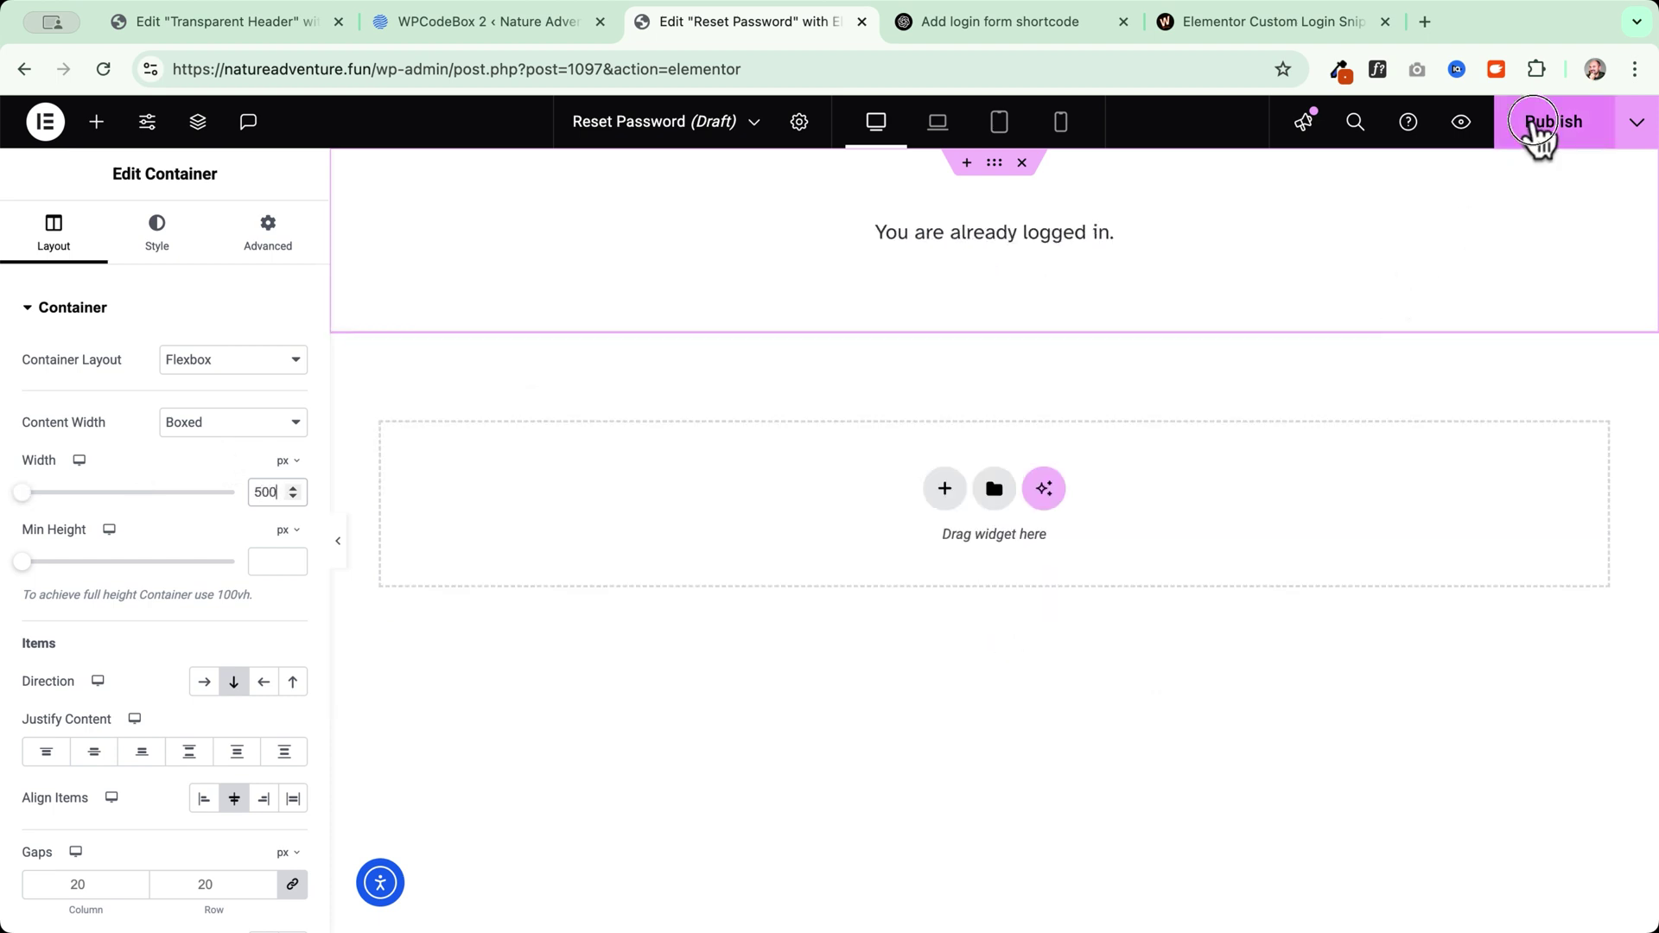
click(1102, 233)
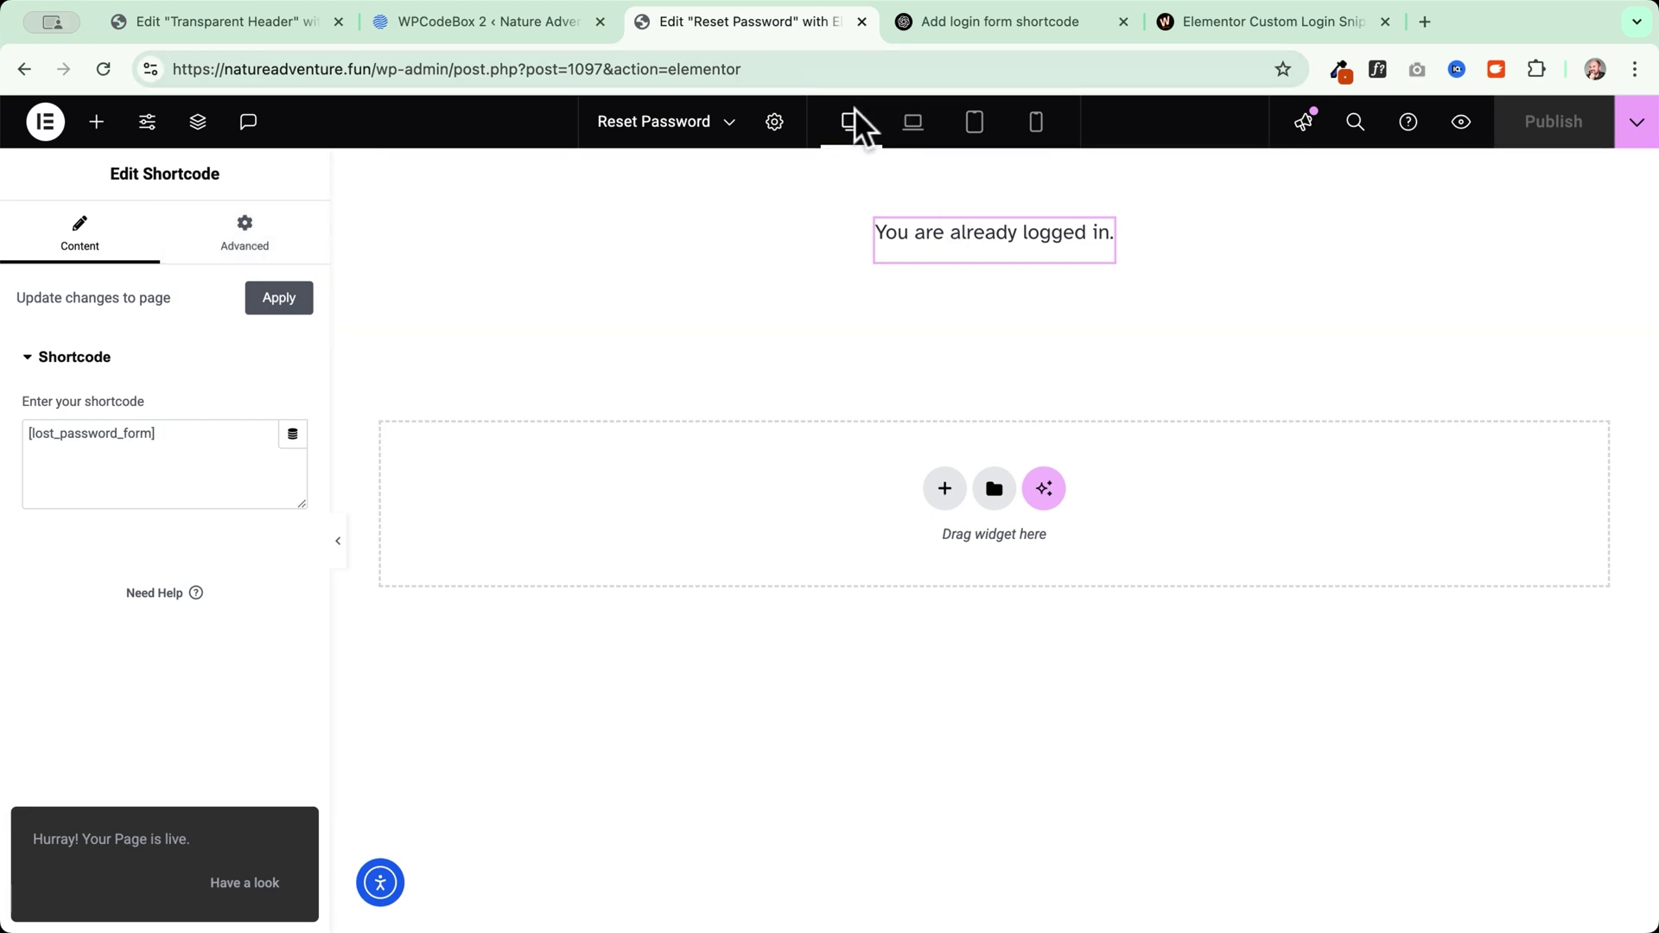
click(1460, 122)
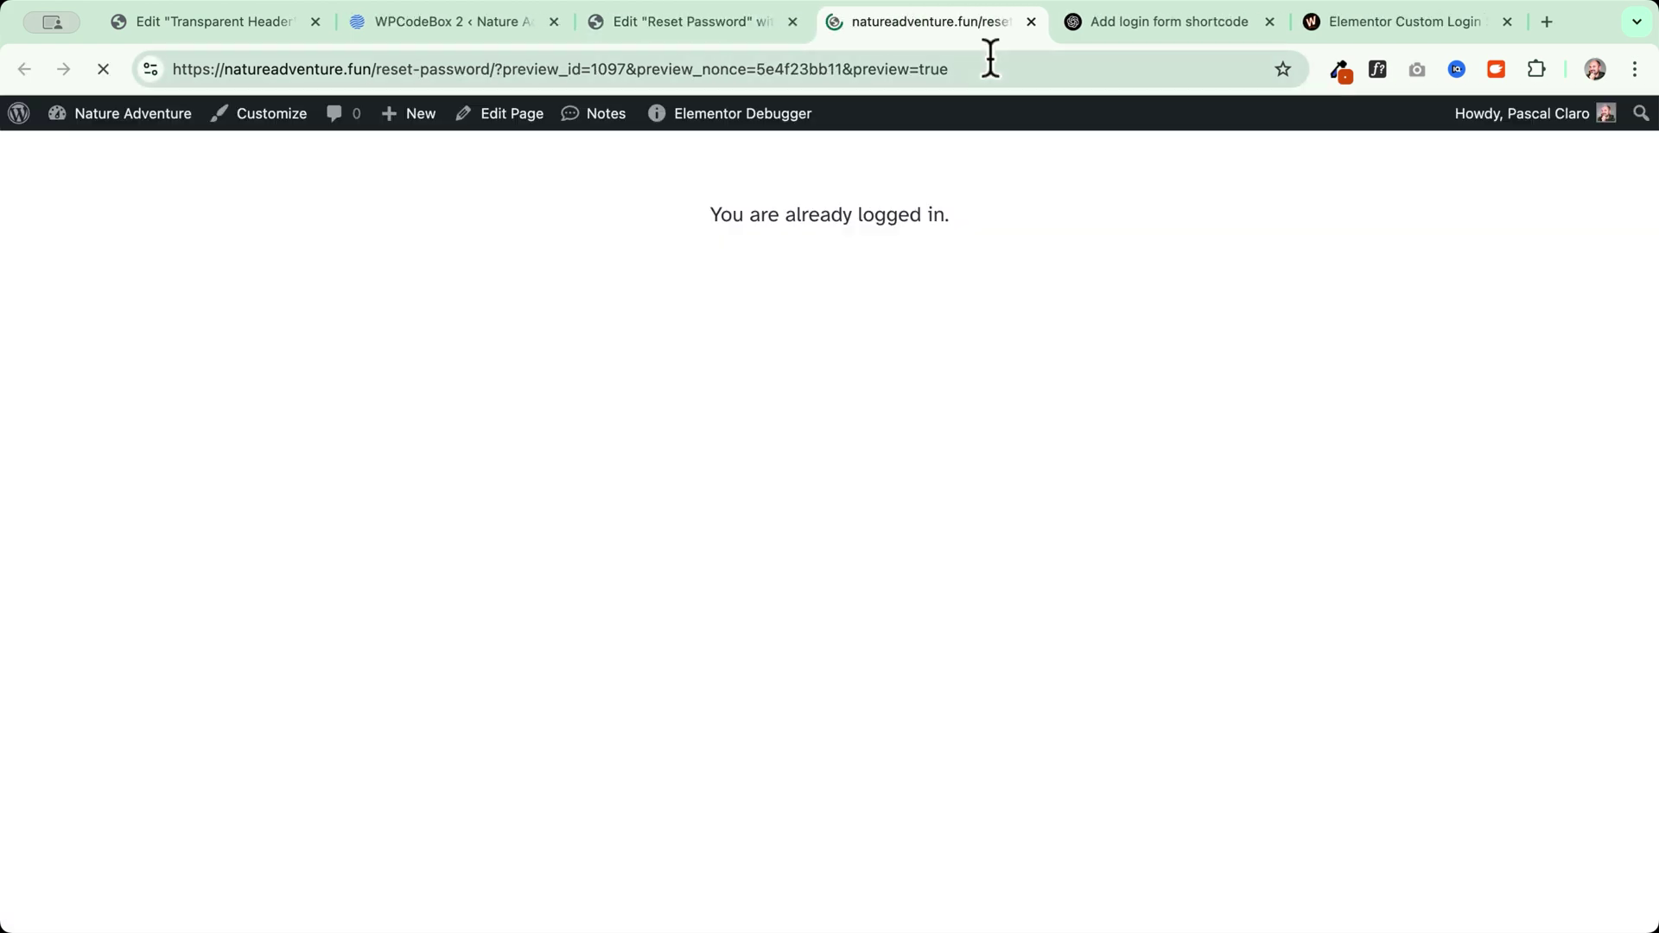
- Open the website in an incognito window, follow the login page's lost-password link, check the reset form and close the window
right_click(134, 103)
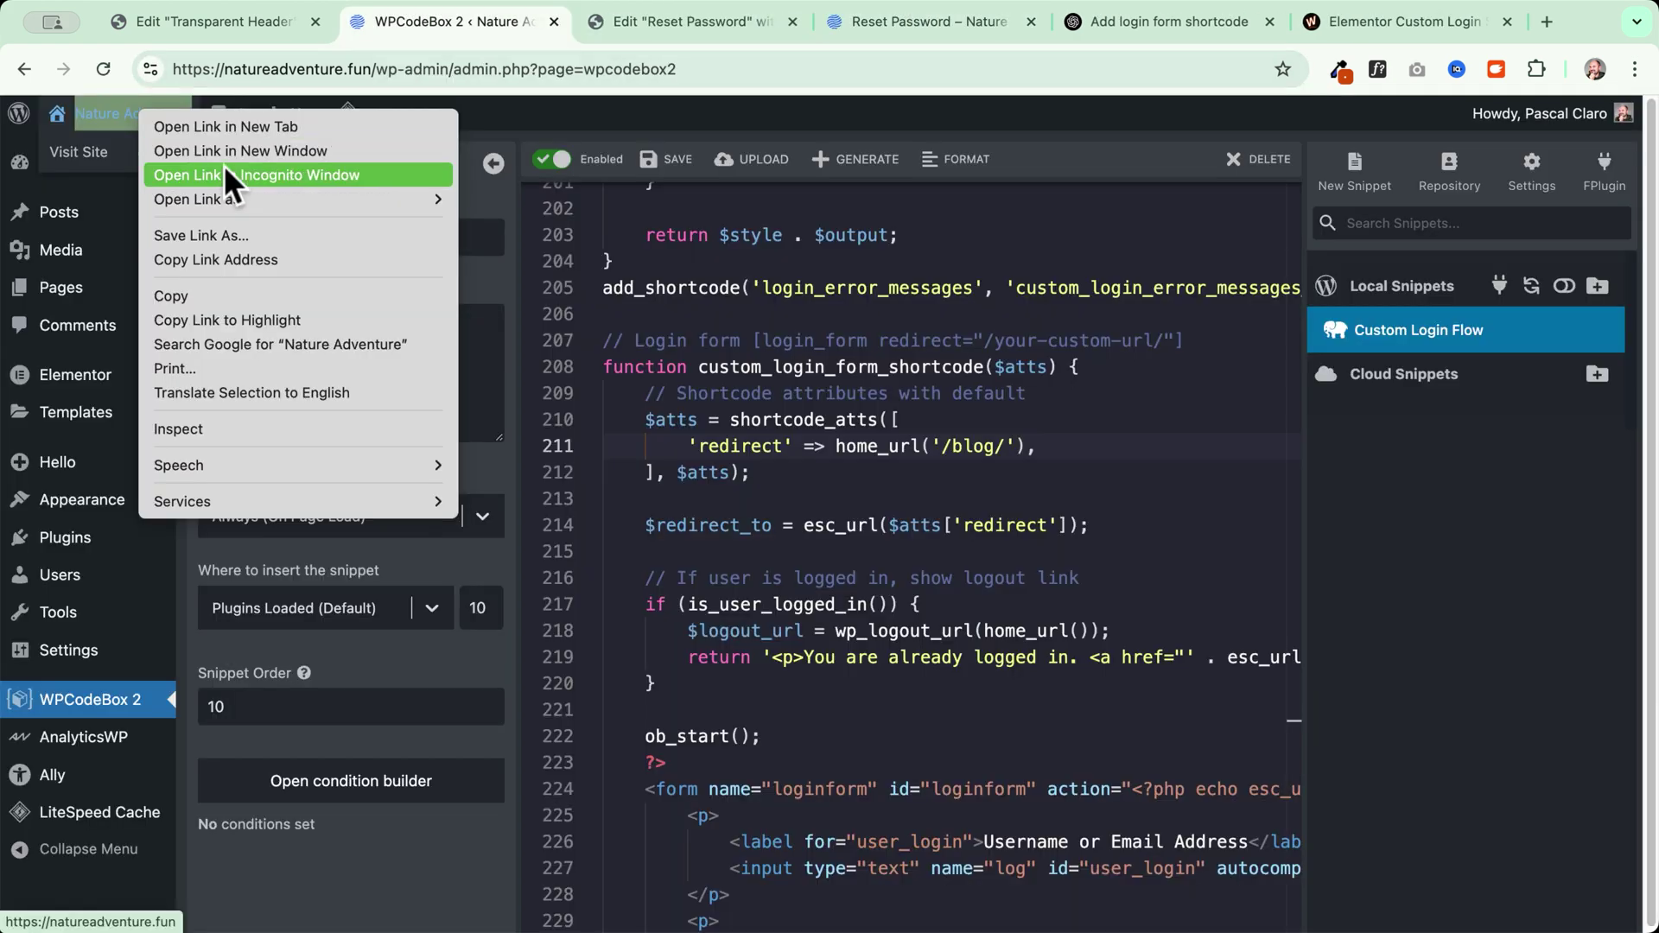
click(229, 170)
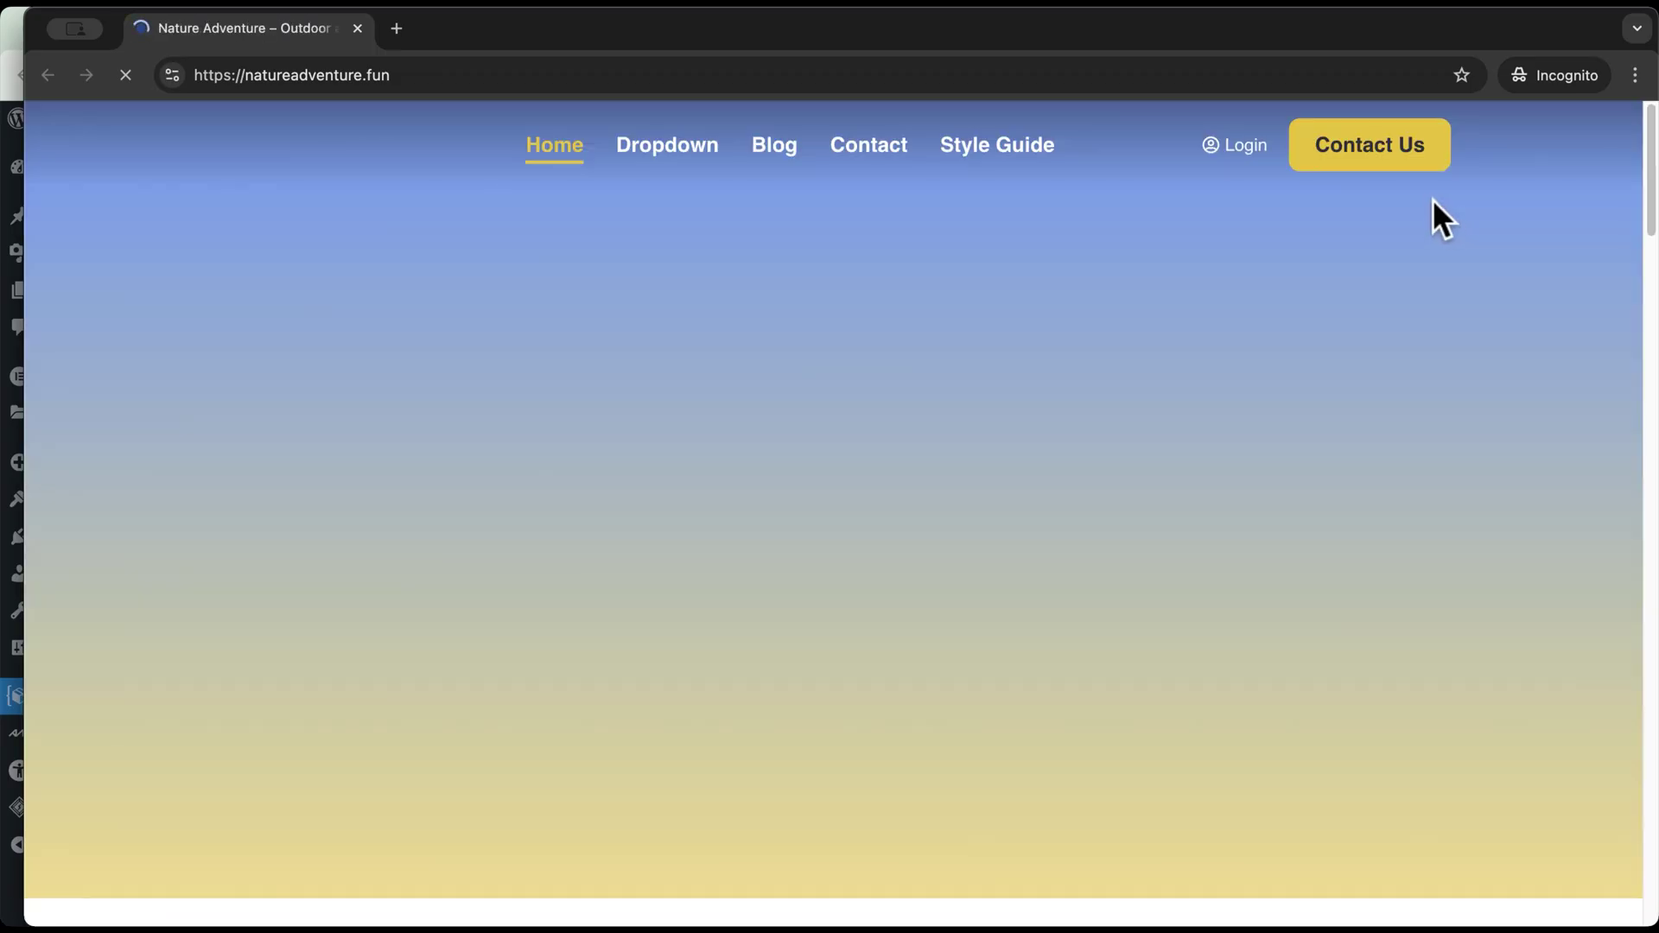
click(1242, 147)
click(477, 605)
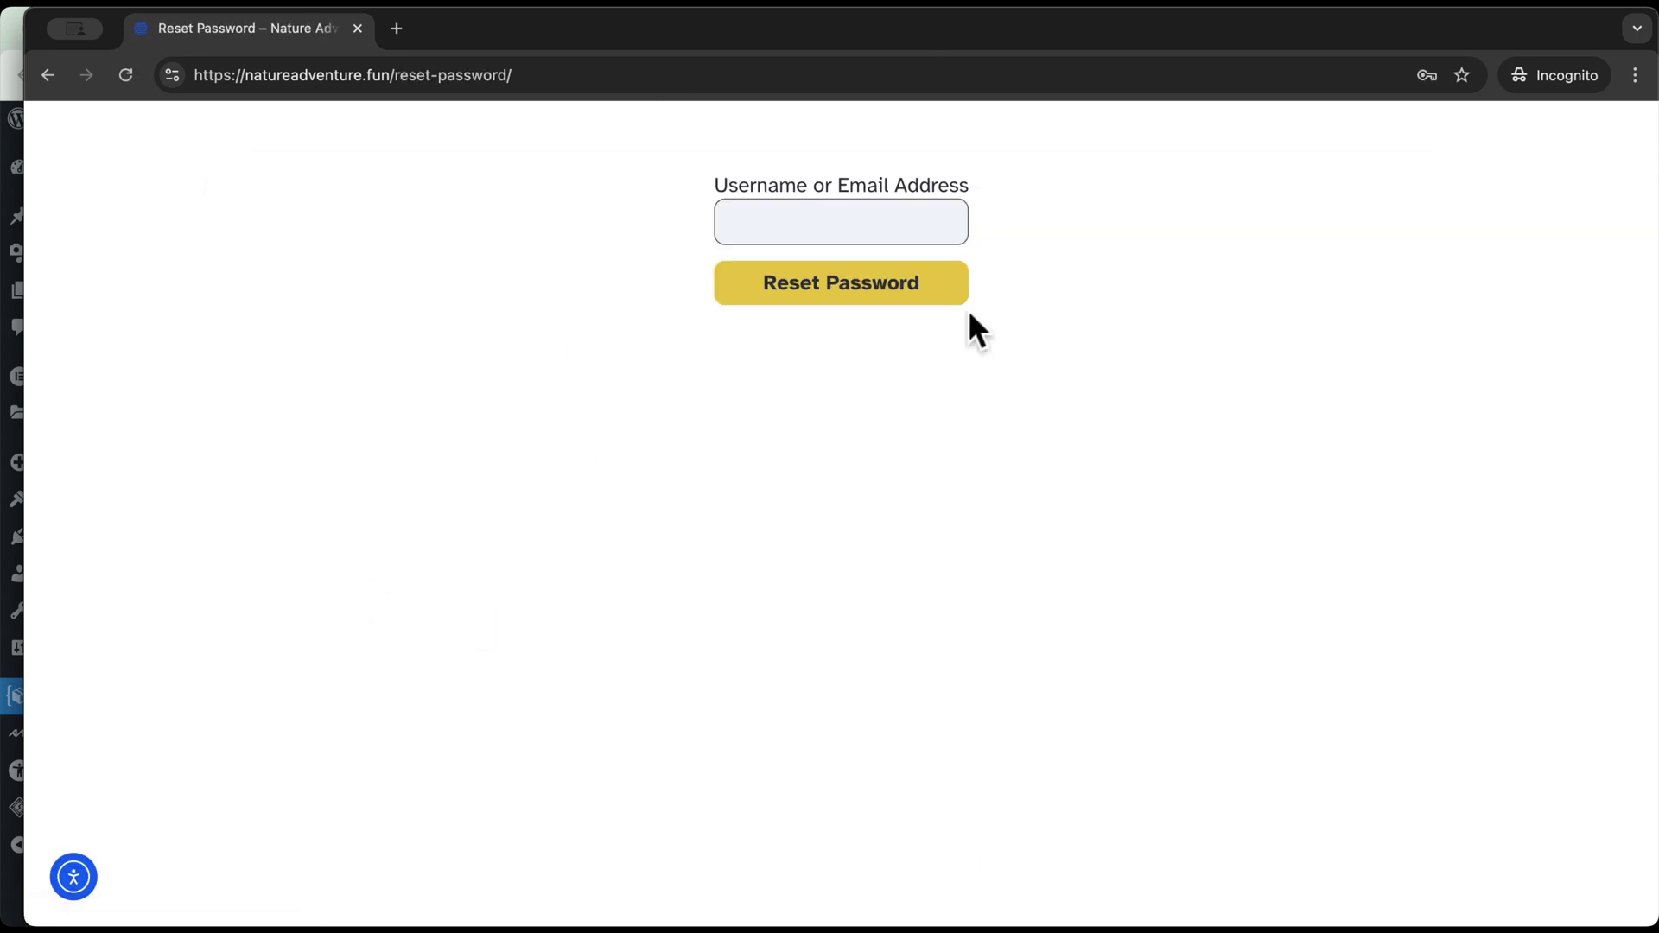
click(832, 212)
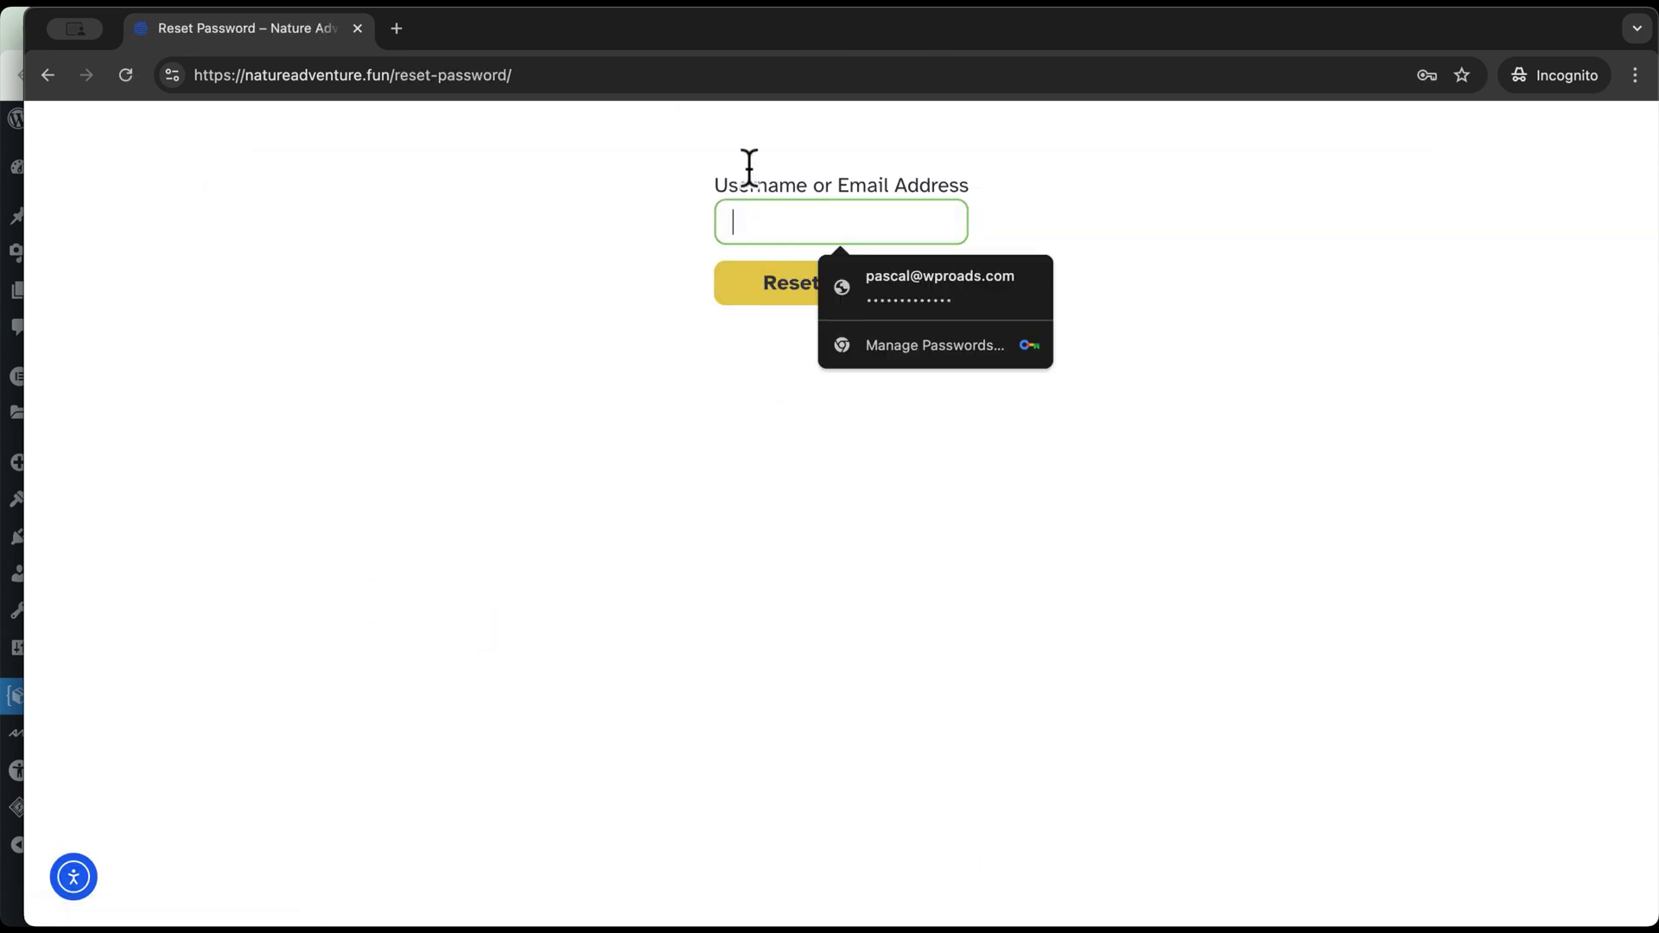
click(691, 154)
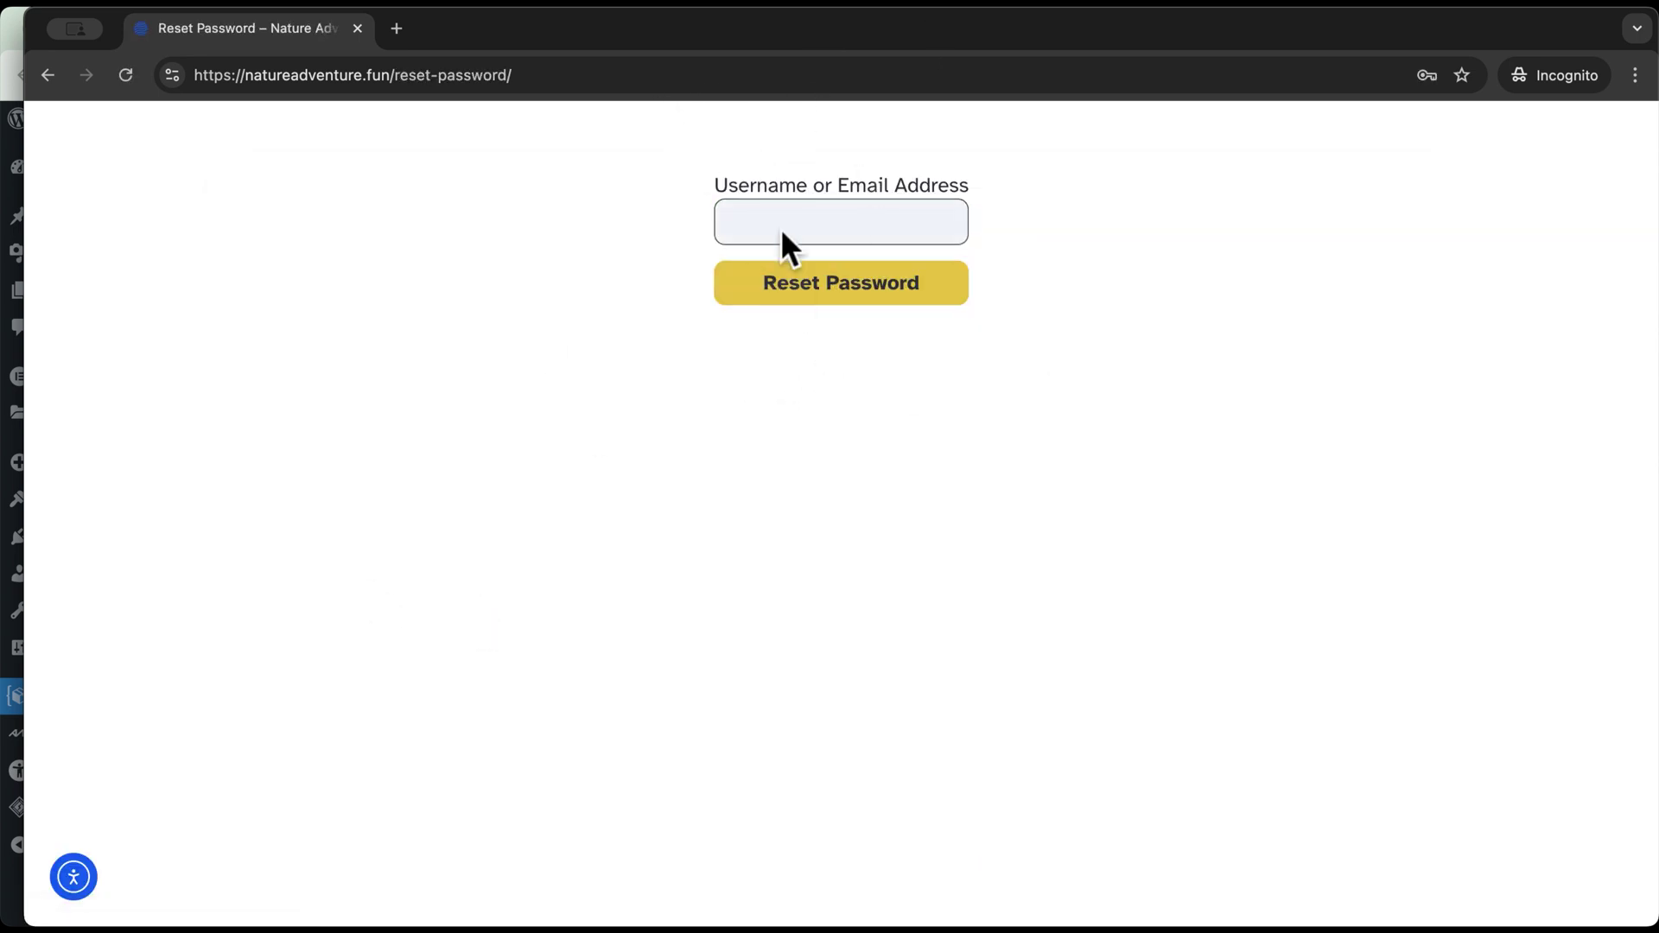
click(357, 28)
- Preview the Reset Password page with its "You've lost your password?" heading and instruction text
key(ctrl+Tab)
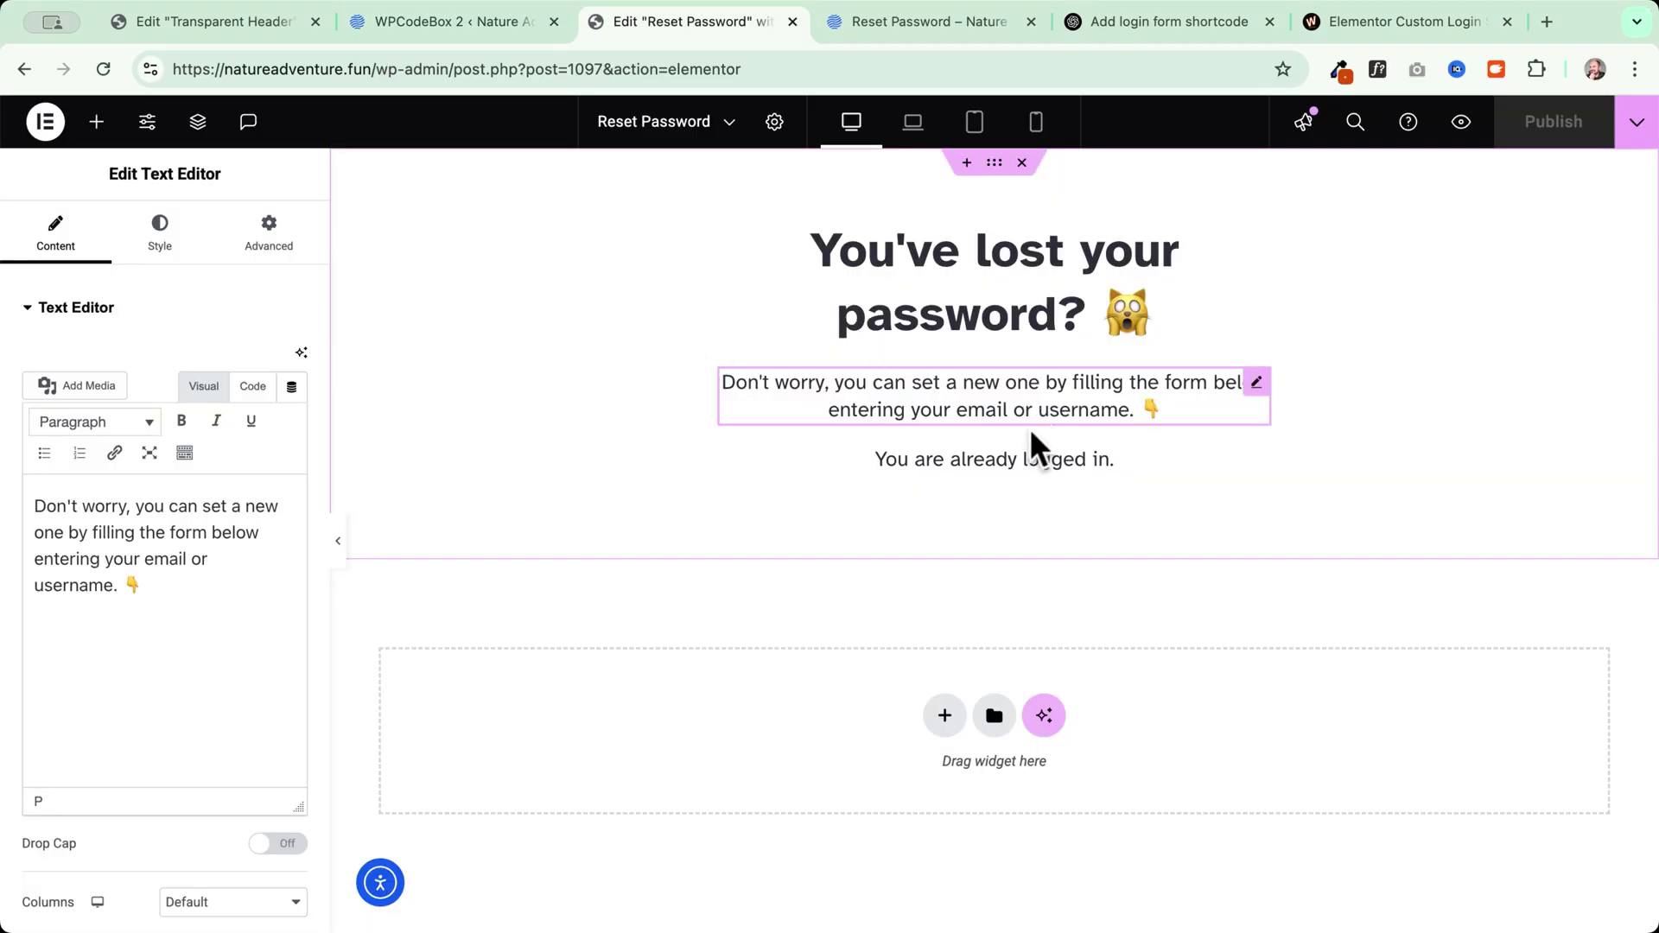
click(1461, 122)
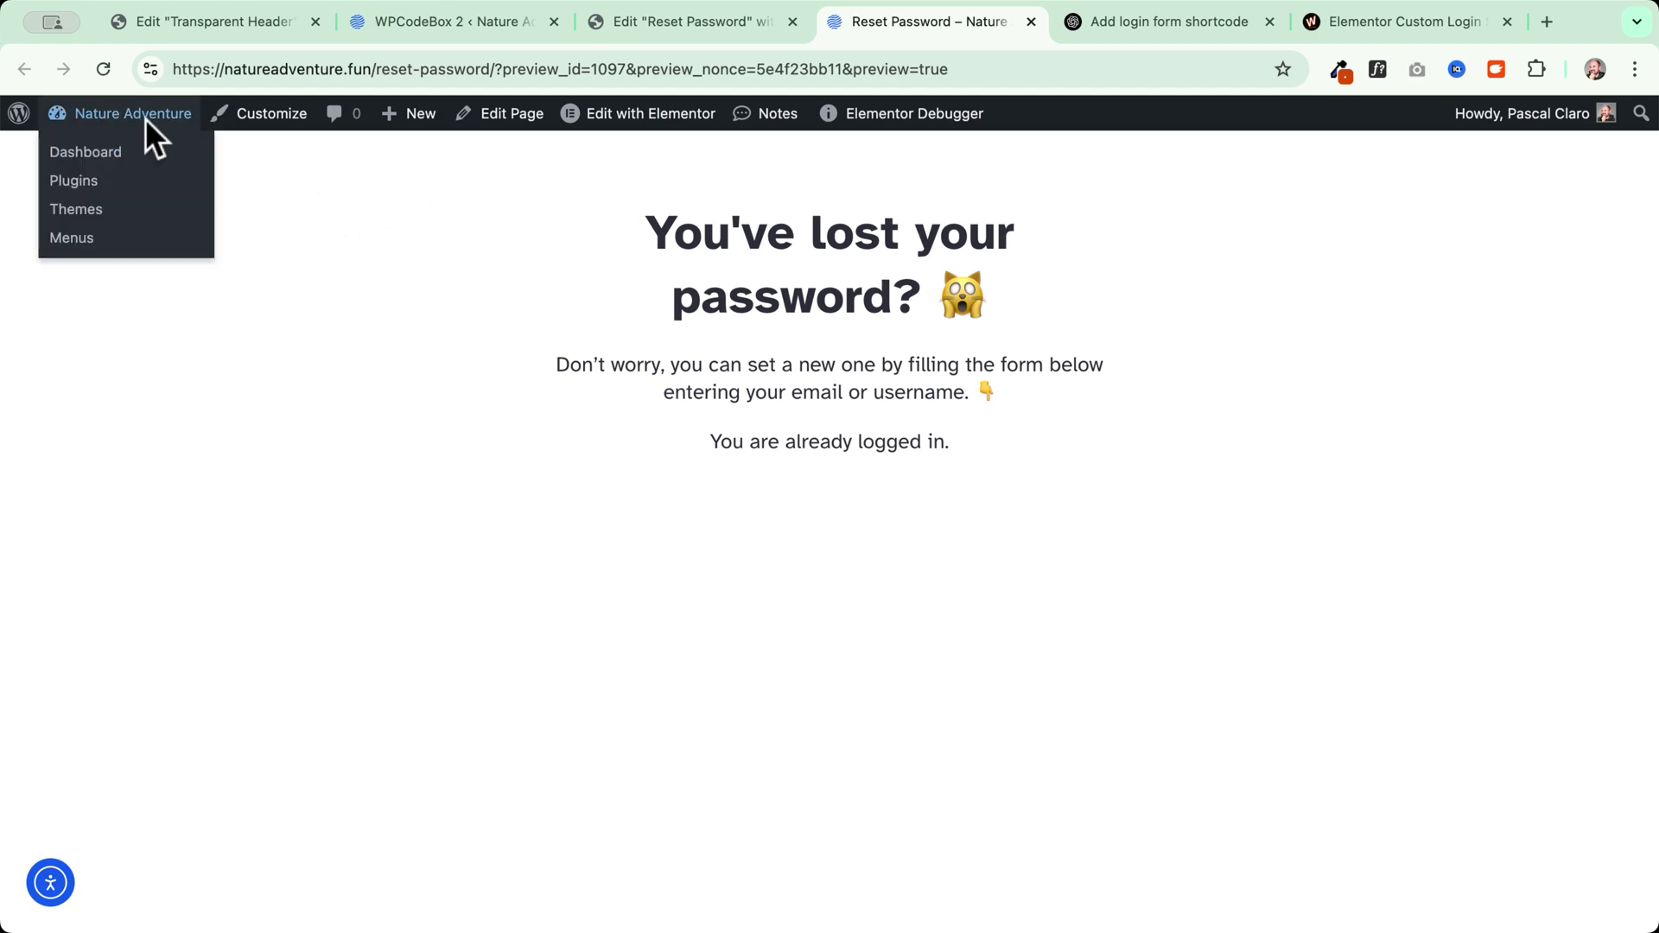
click(225, 10)
- Open the website incognito from the WPCodeBox page and go through the login page to the lost-password form
click(419, 11)
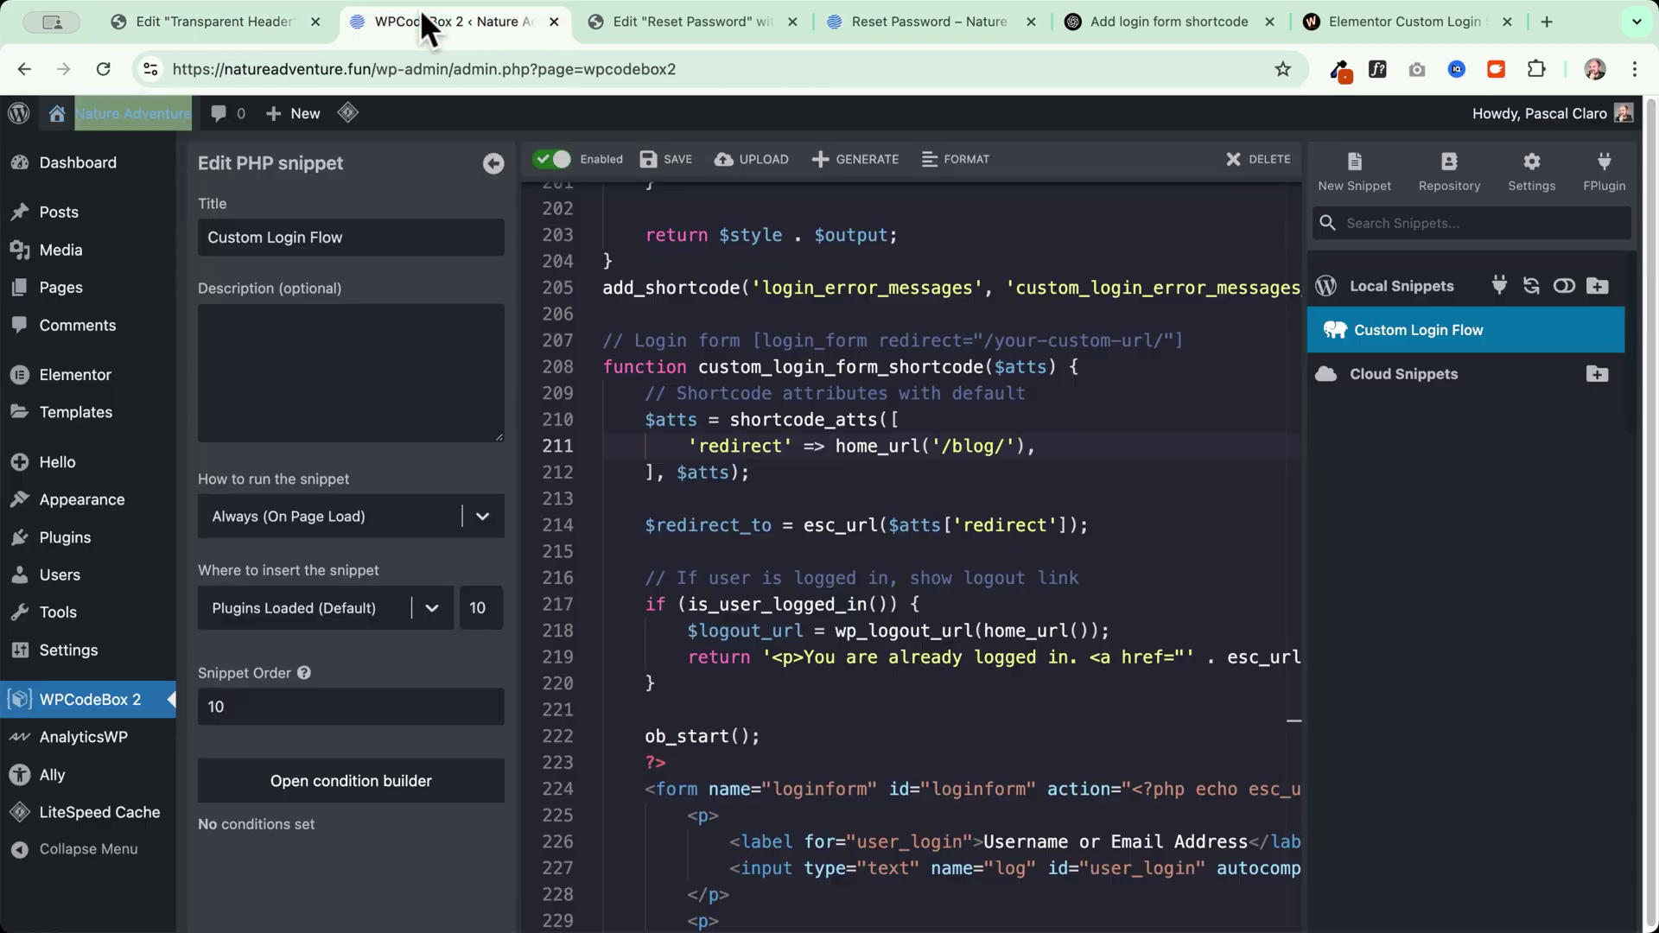
right_click(117, 112)
click(230, 163)
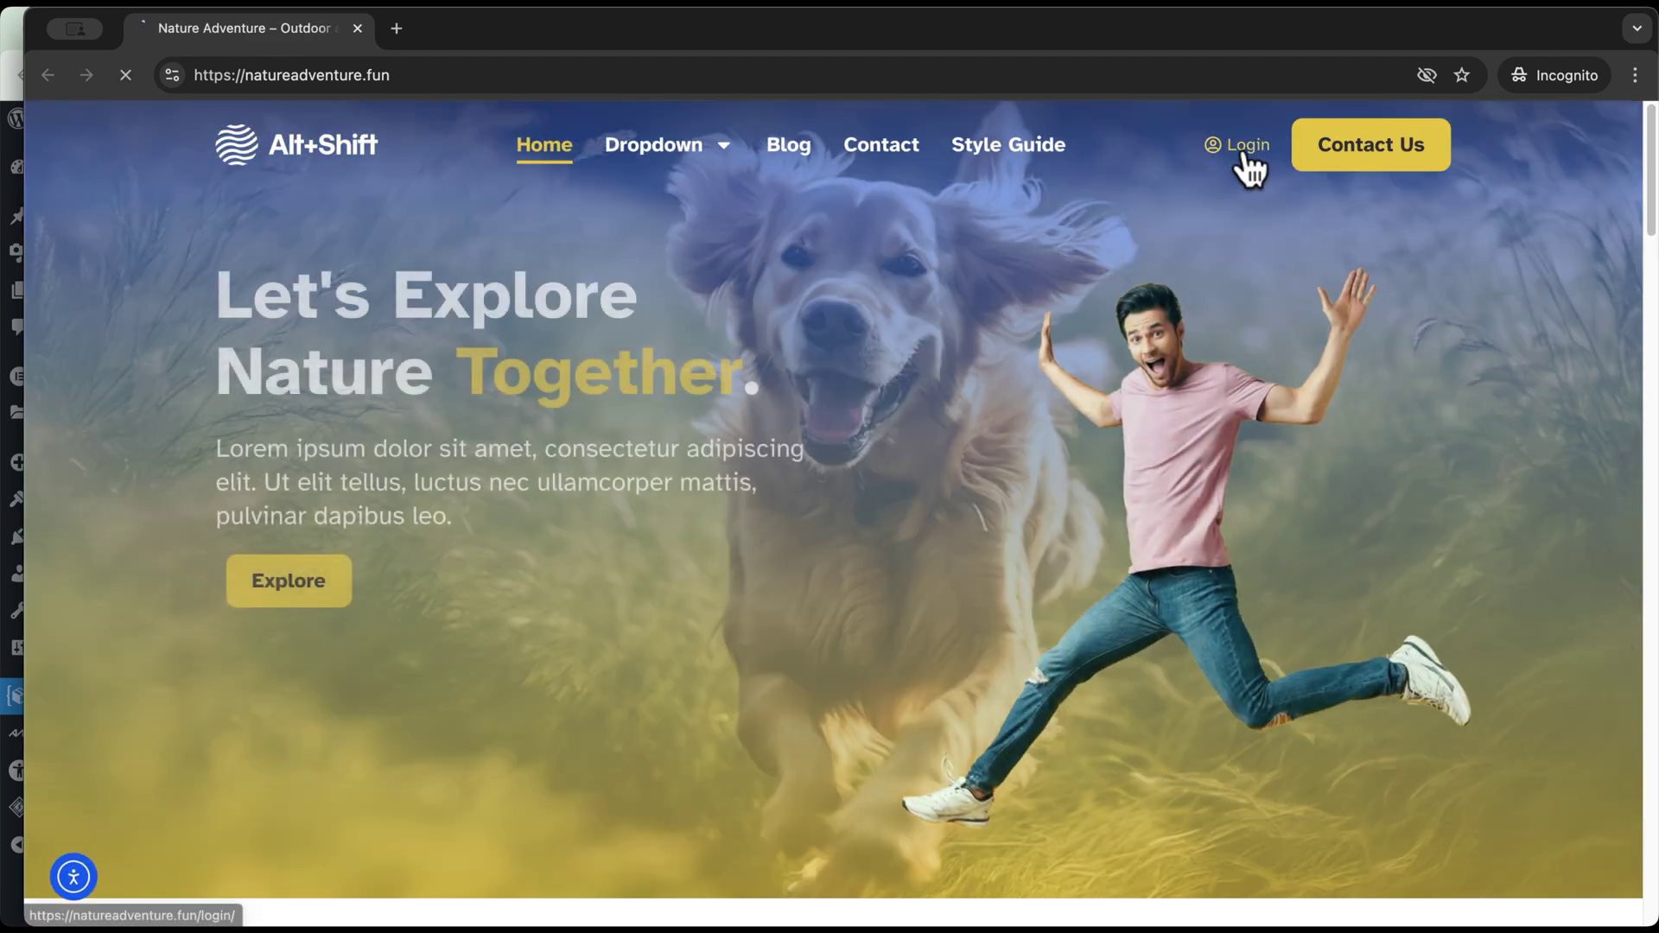
click(1244, 151)
click(512, 602)
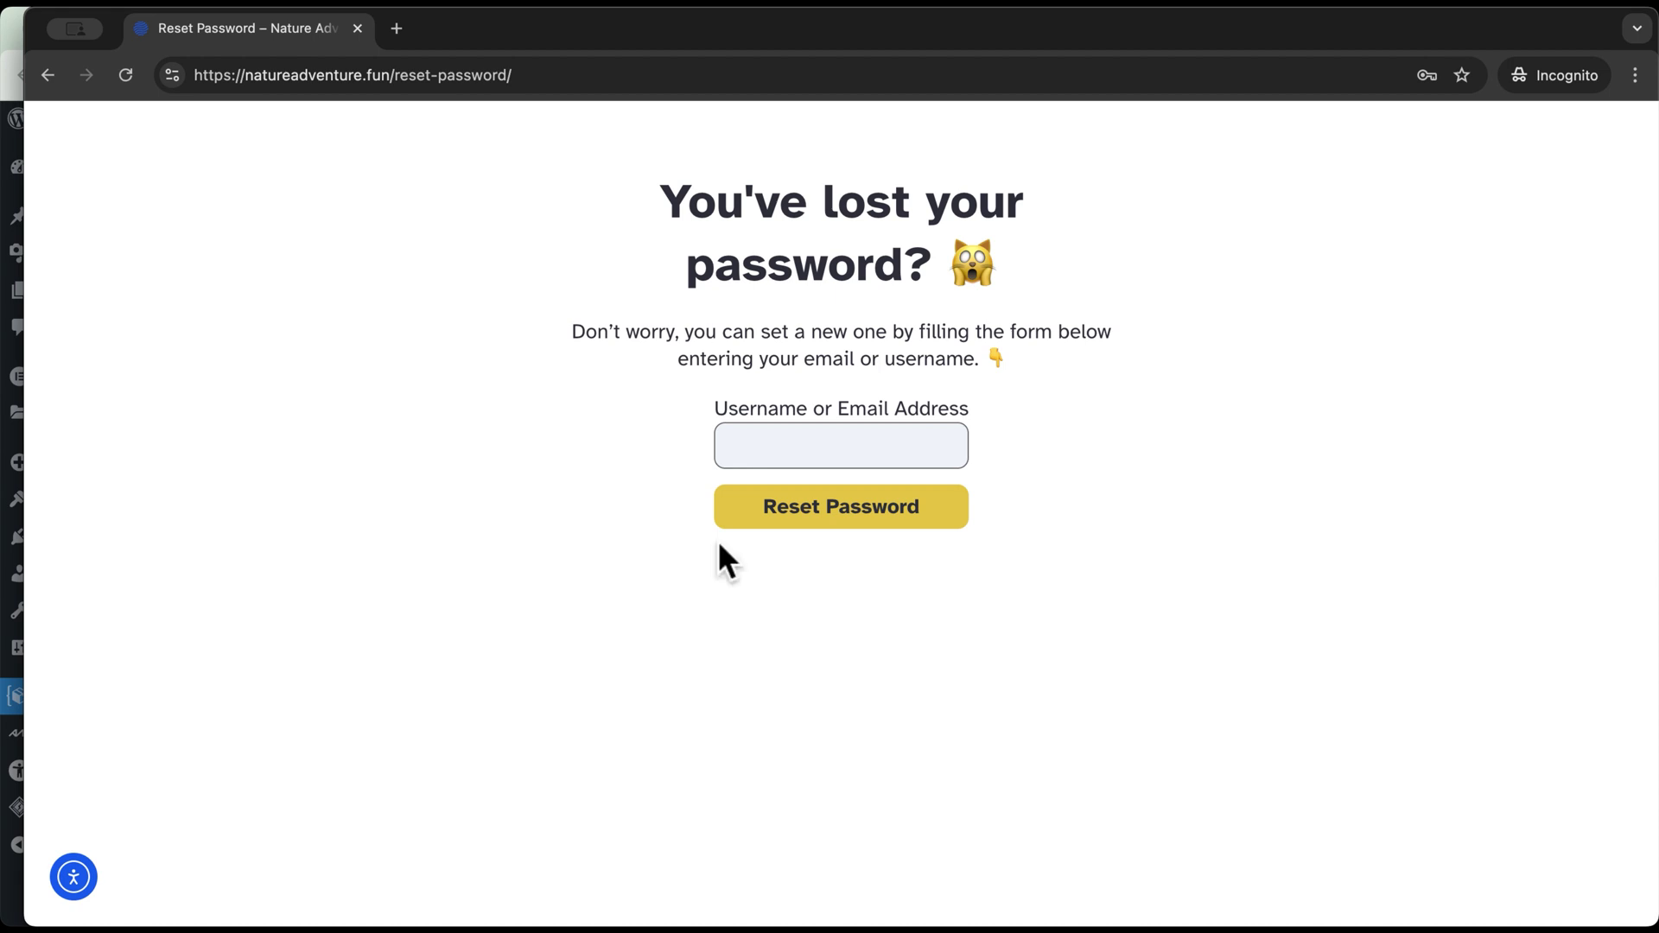
- Submit a password reset for the saved account e-mail, highlight the password-reset-sent slug in the address and close the incognito window
click(787, 454)
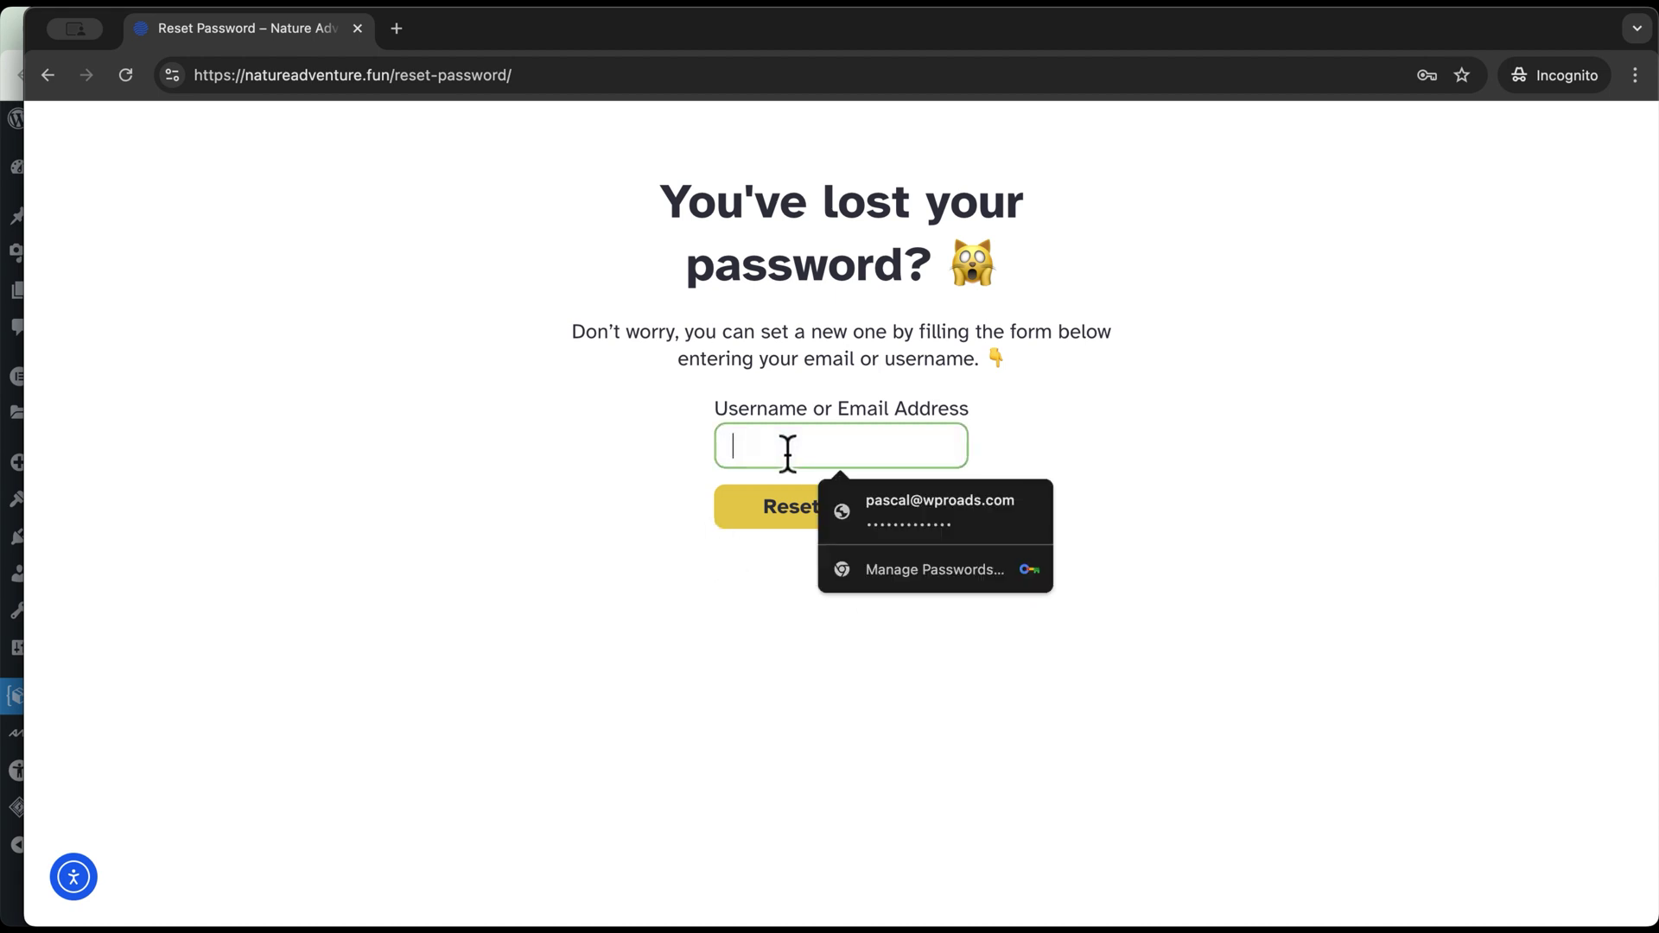
click(889, 492)
click(784, 514)
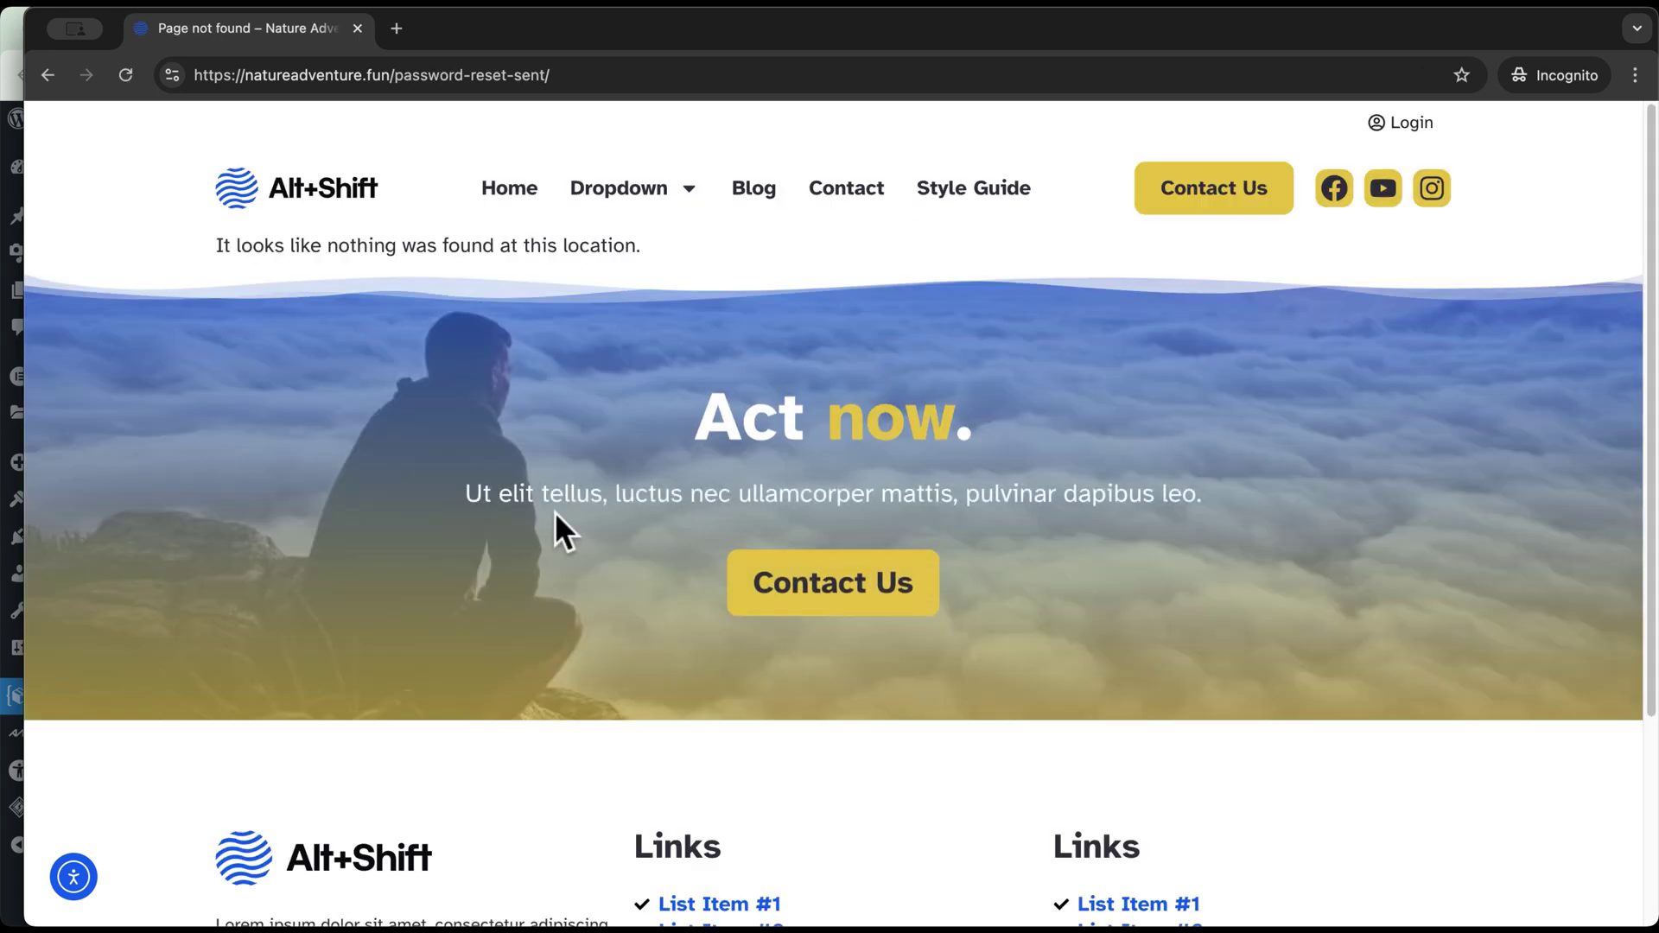
drag(398, 76, 709, 76)
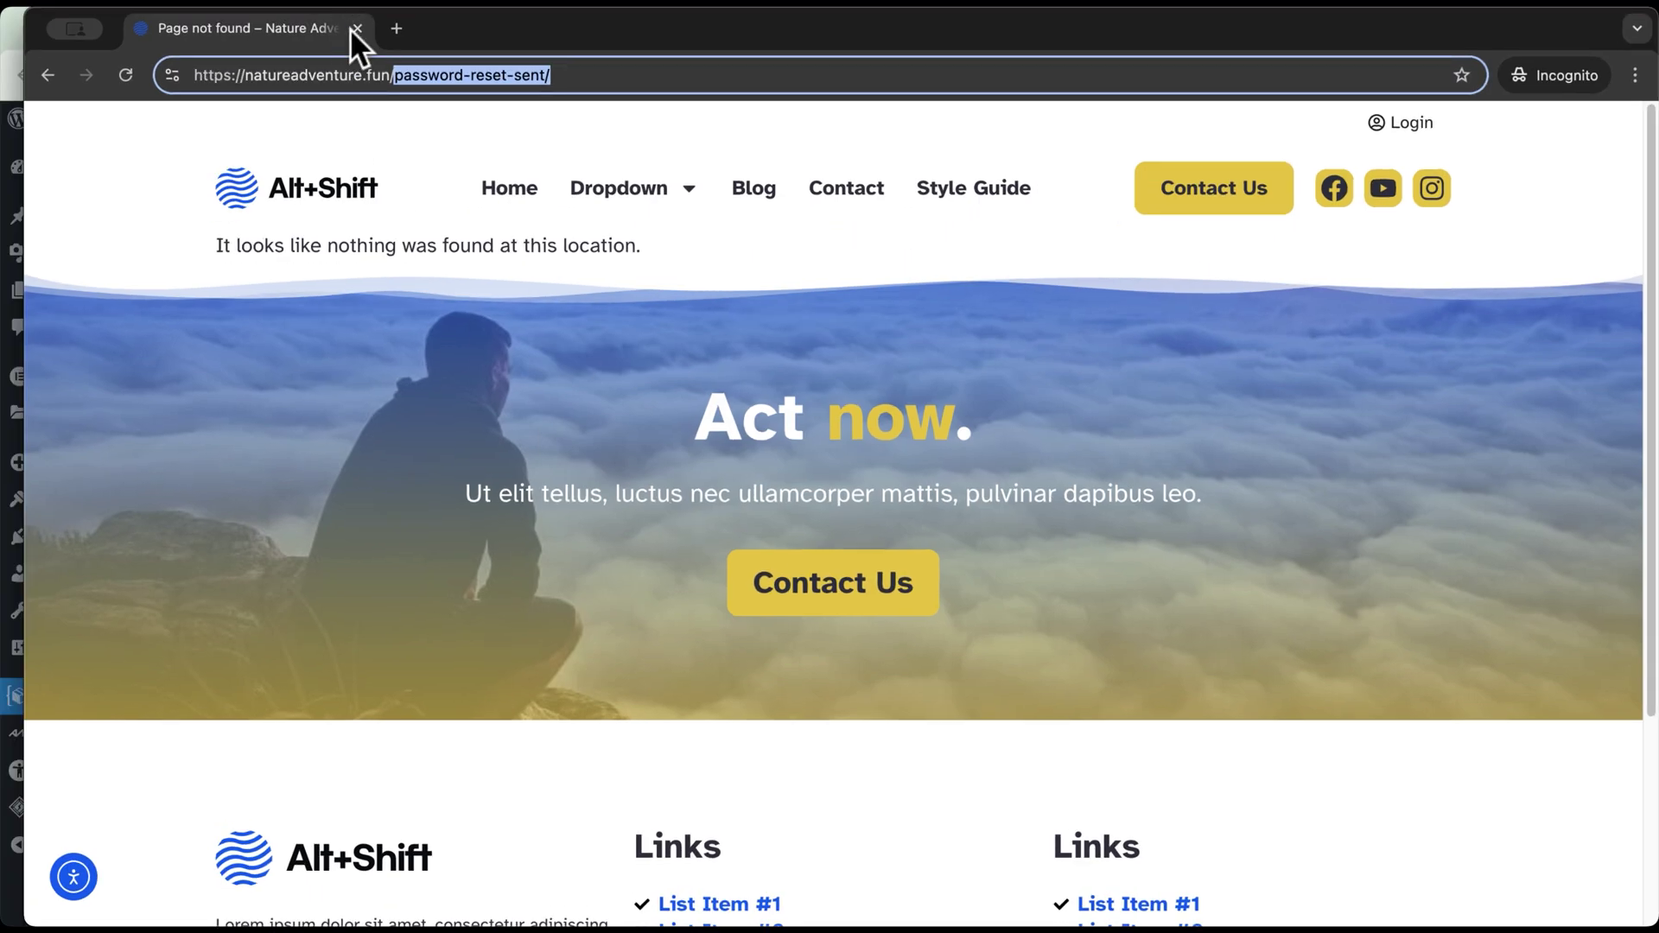
click(356, 29)
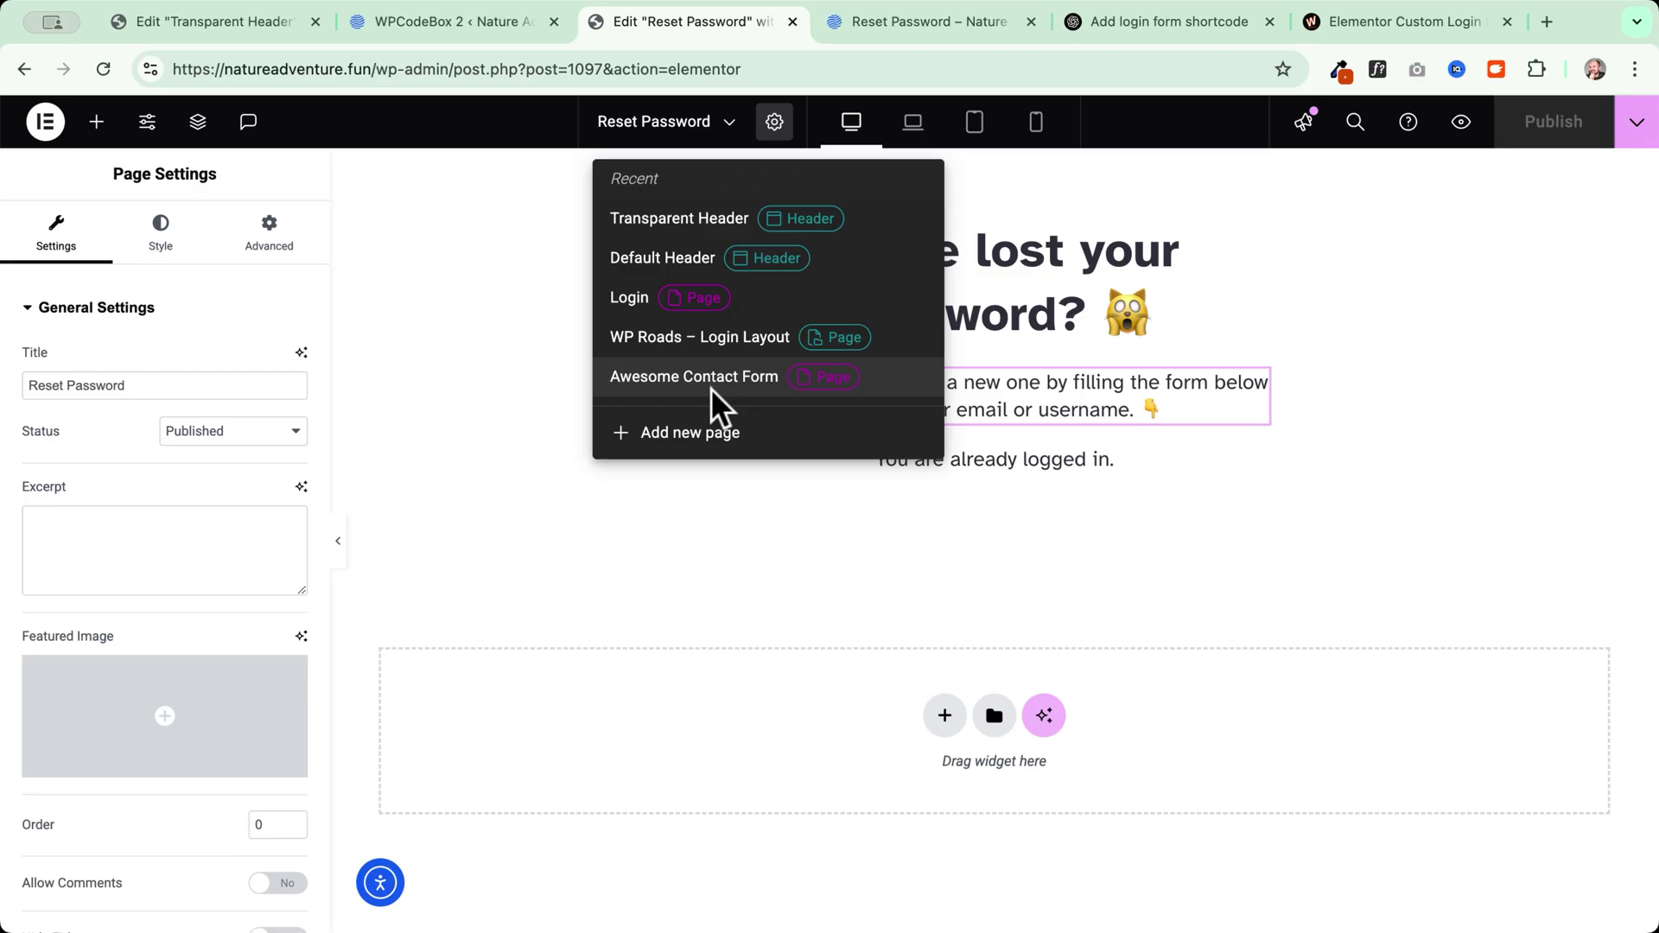
- Add a new page from the Reset Password editor and set its page layout to Elementor Canvas
click(697, 433)
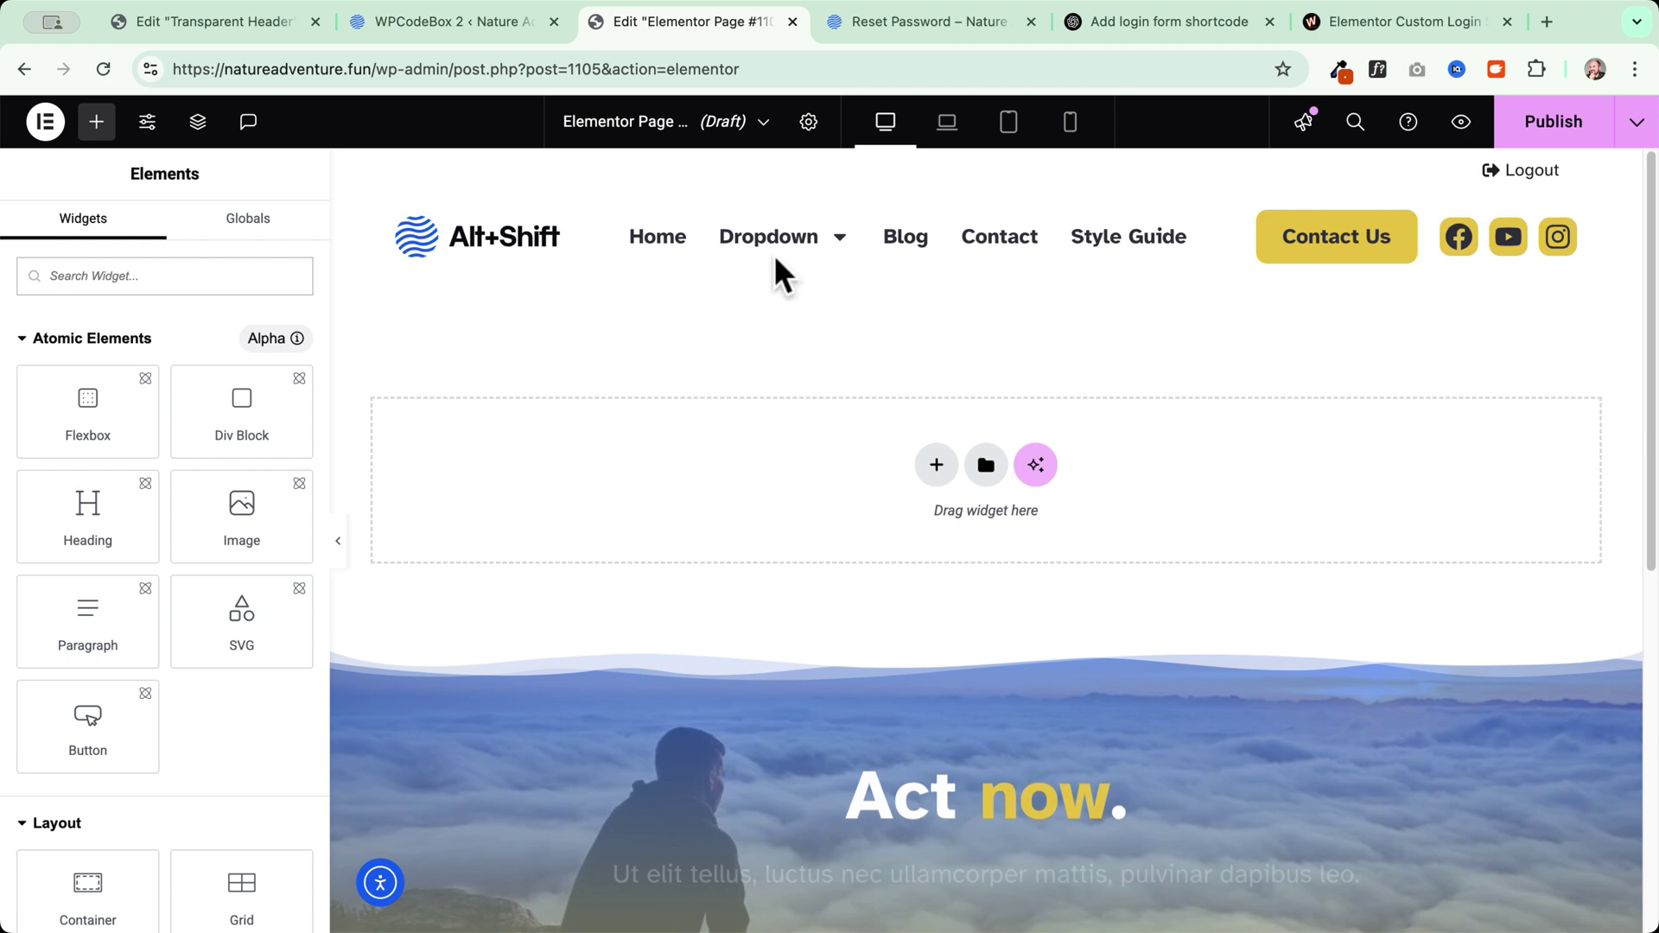
click(806, 124)
scroll(165, 715, down, 2)
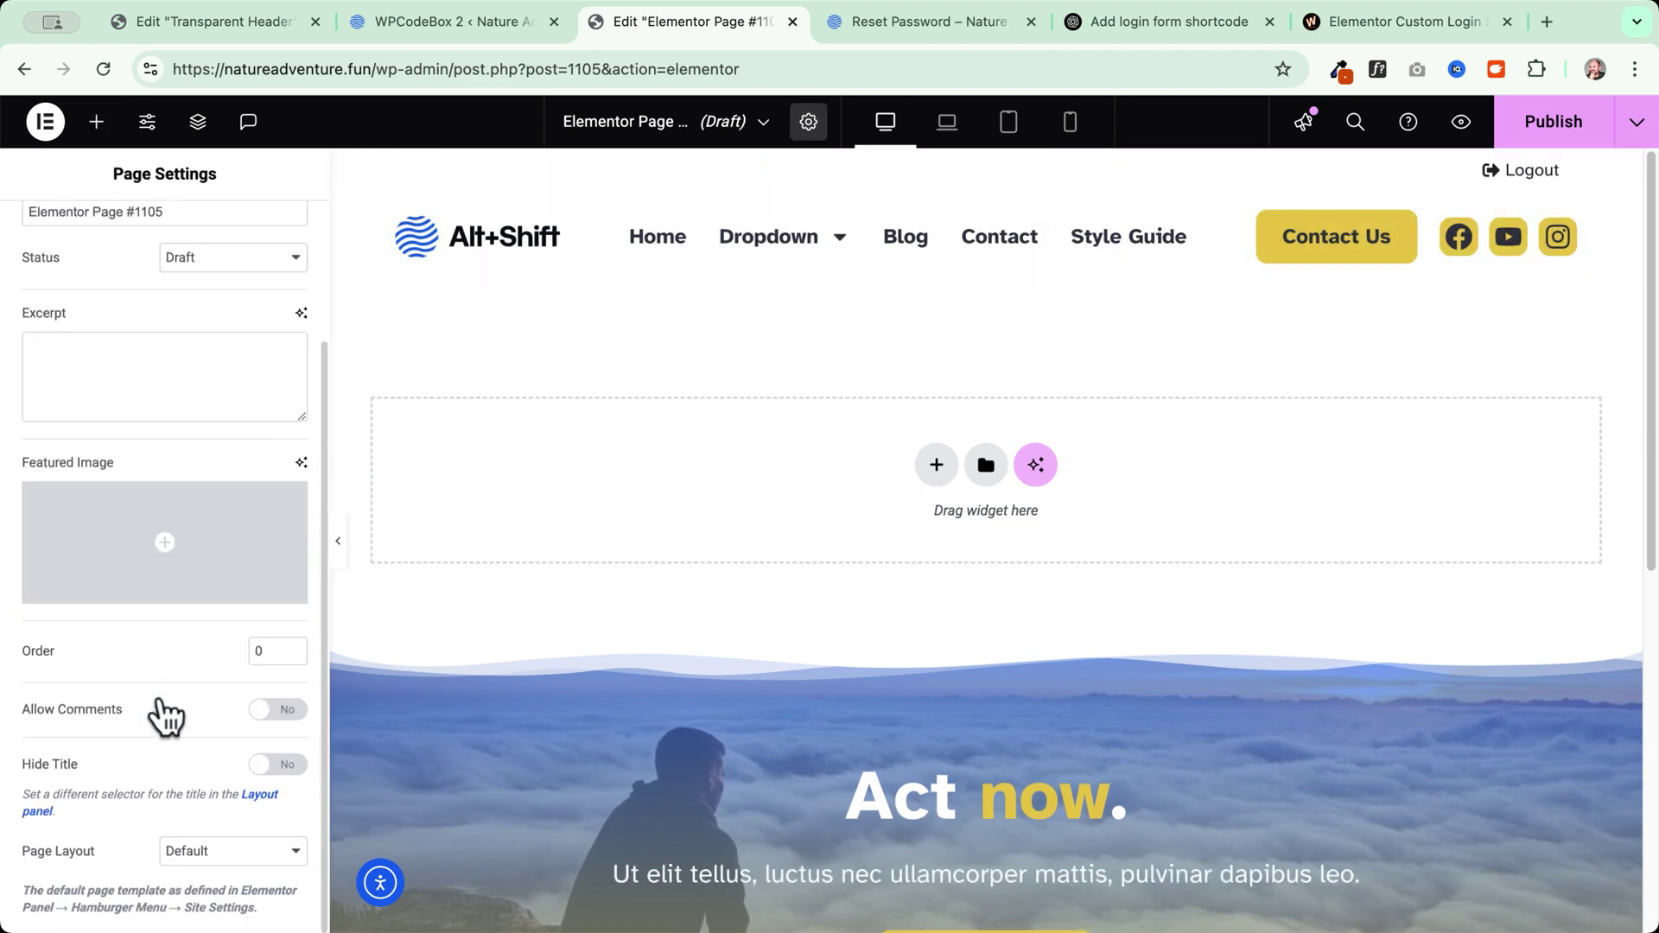
click(236, 851)
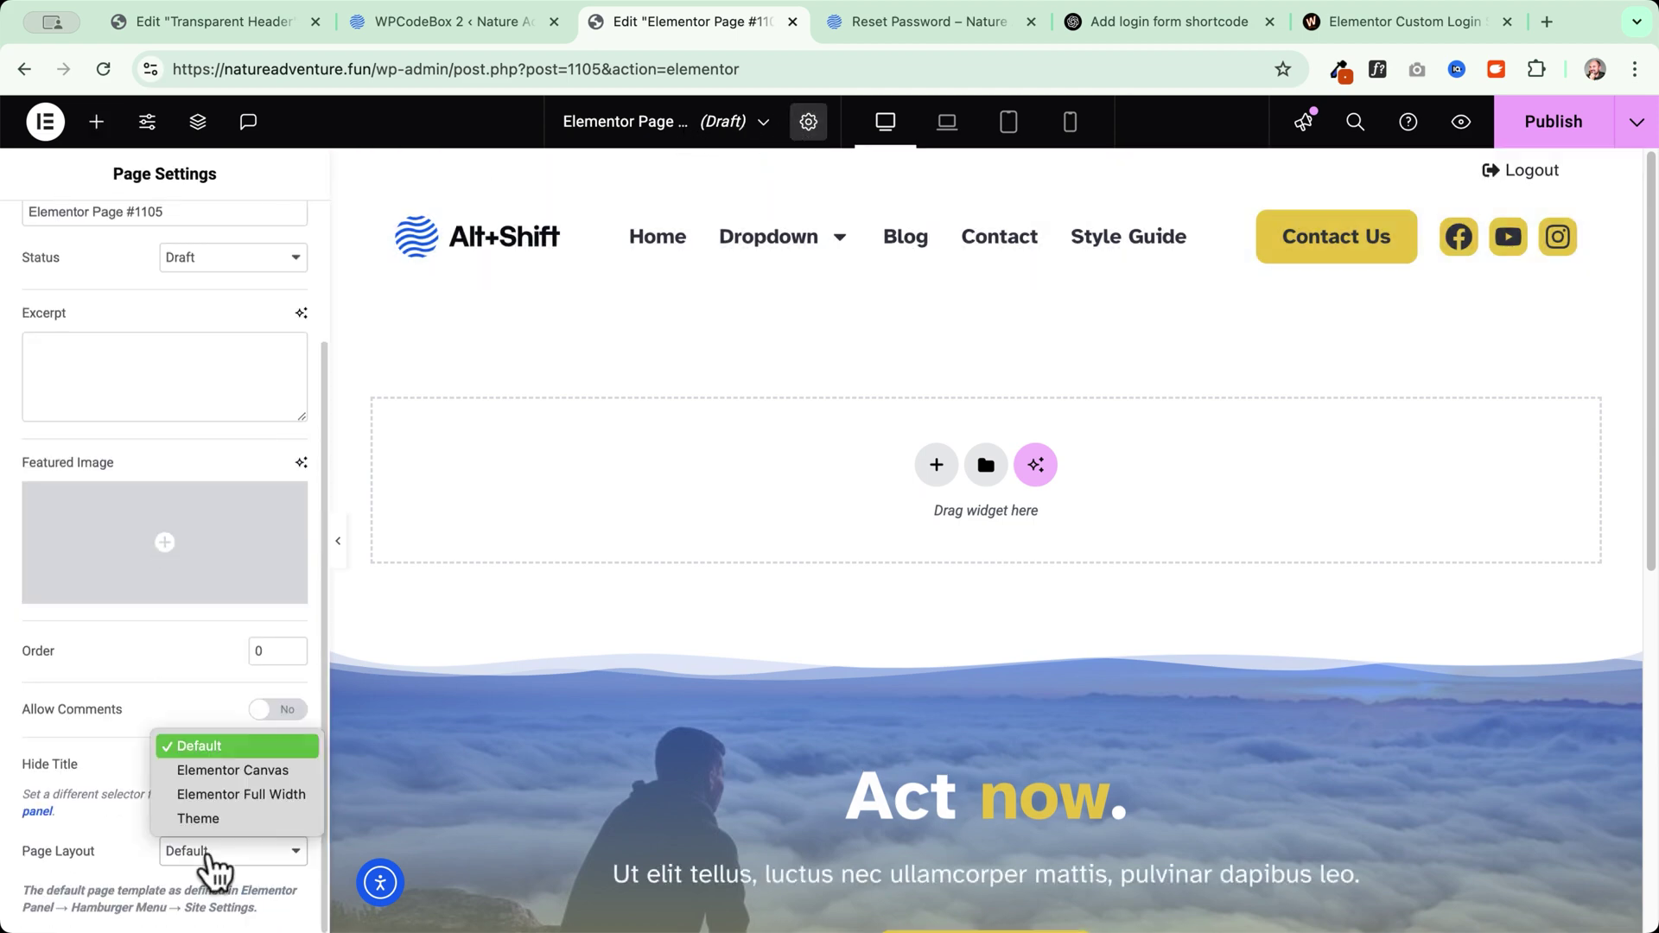
click(227, 773)
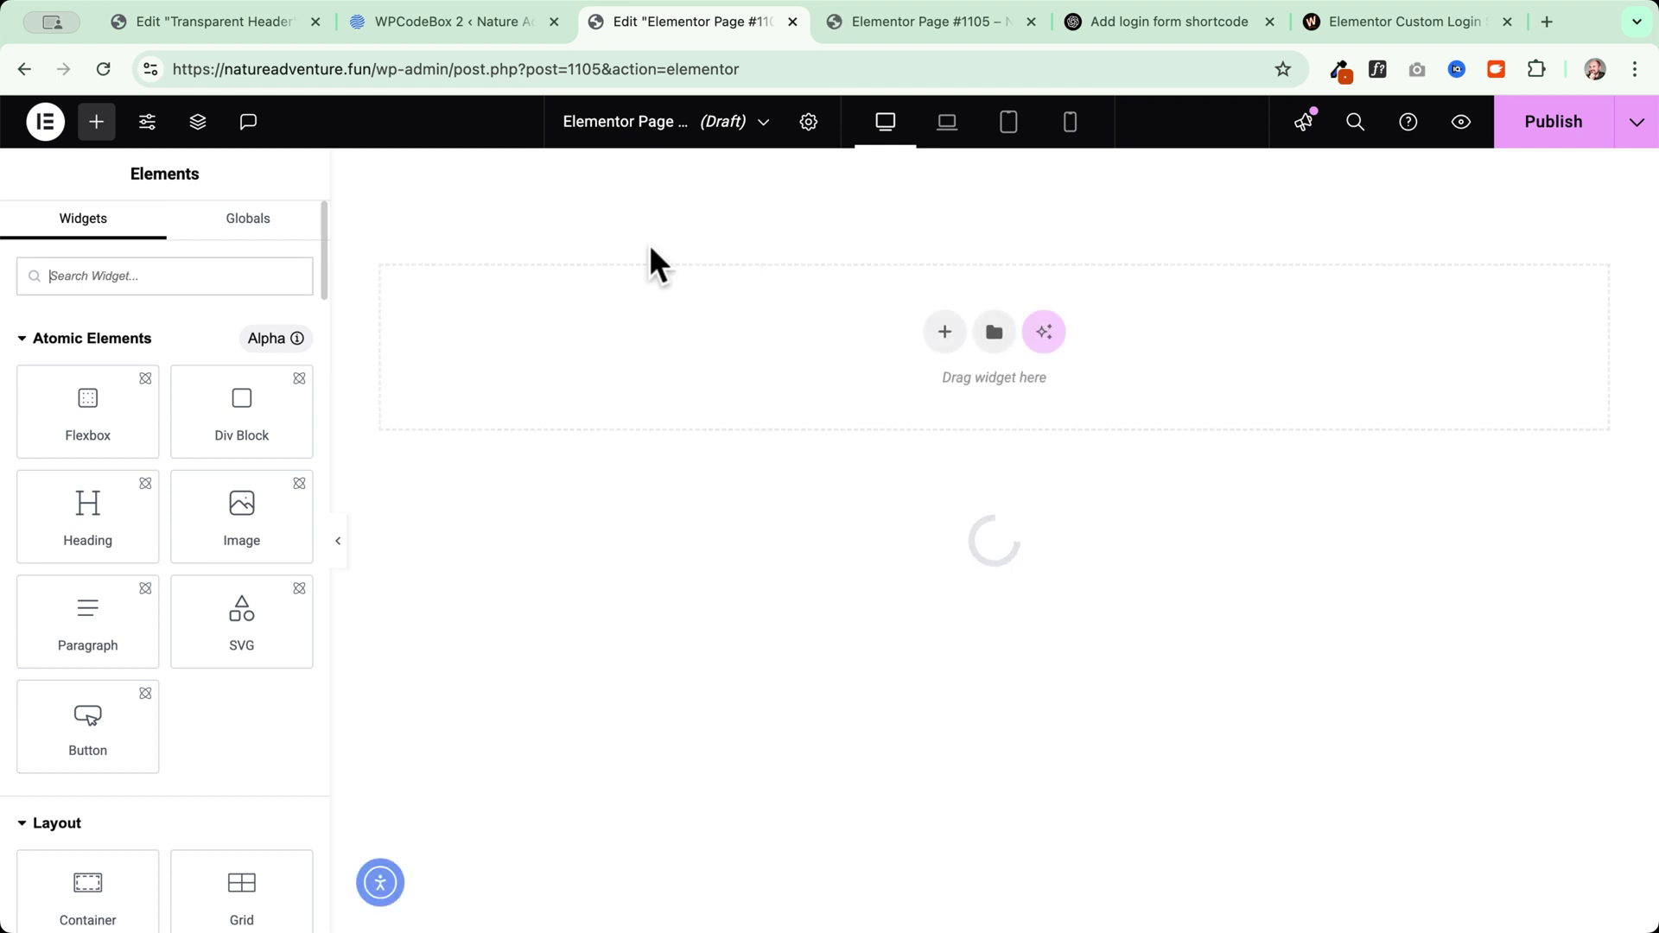
- Set the new page's title to "Password Reset Sent" in its page settings
click(661, 138)
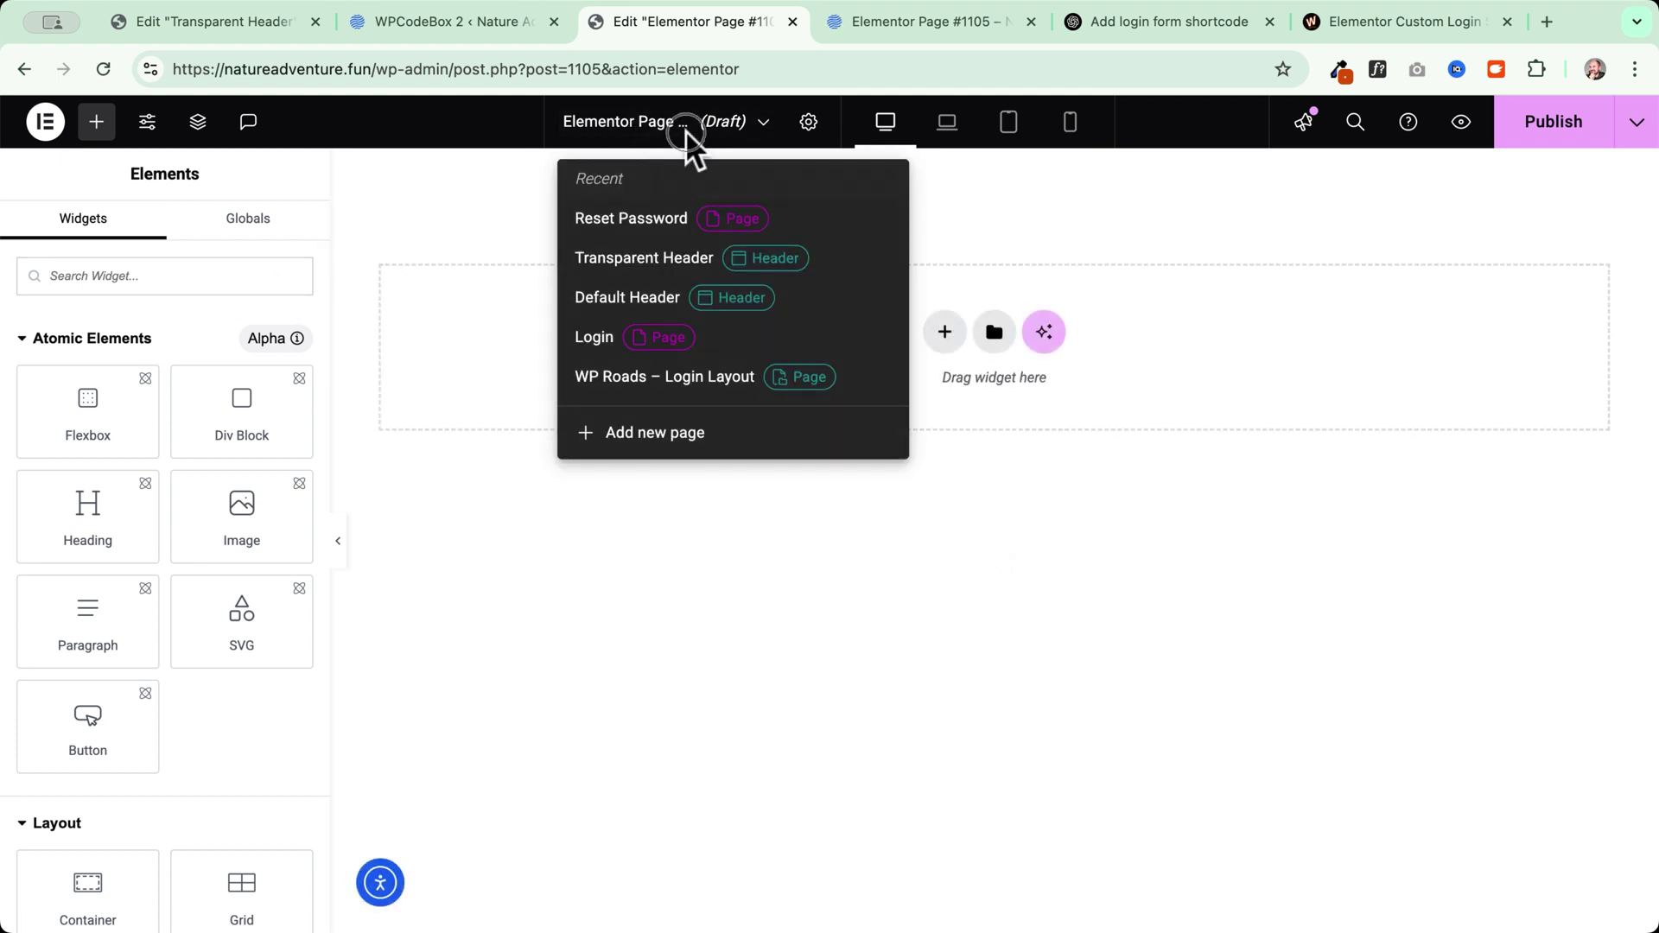
click(553, 203)
click(808, 125)
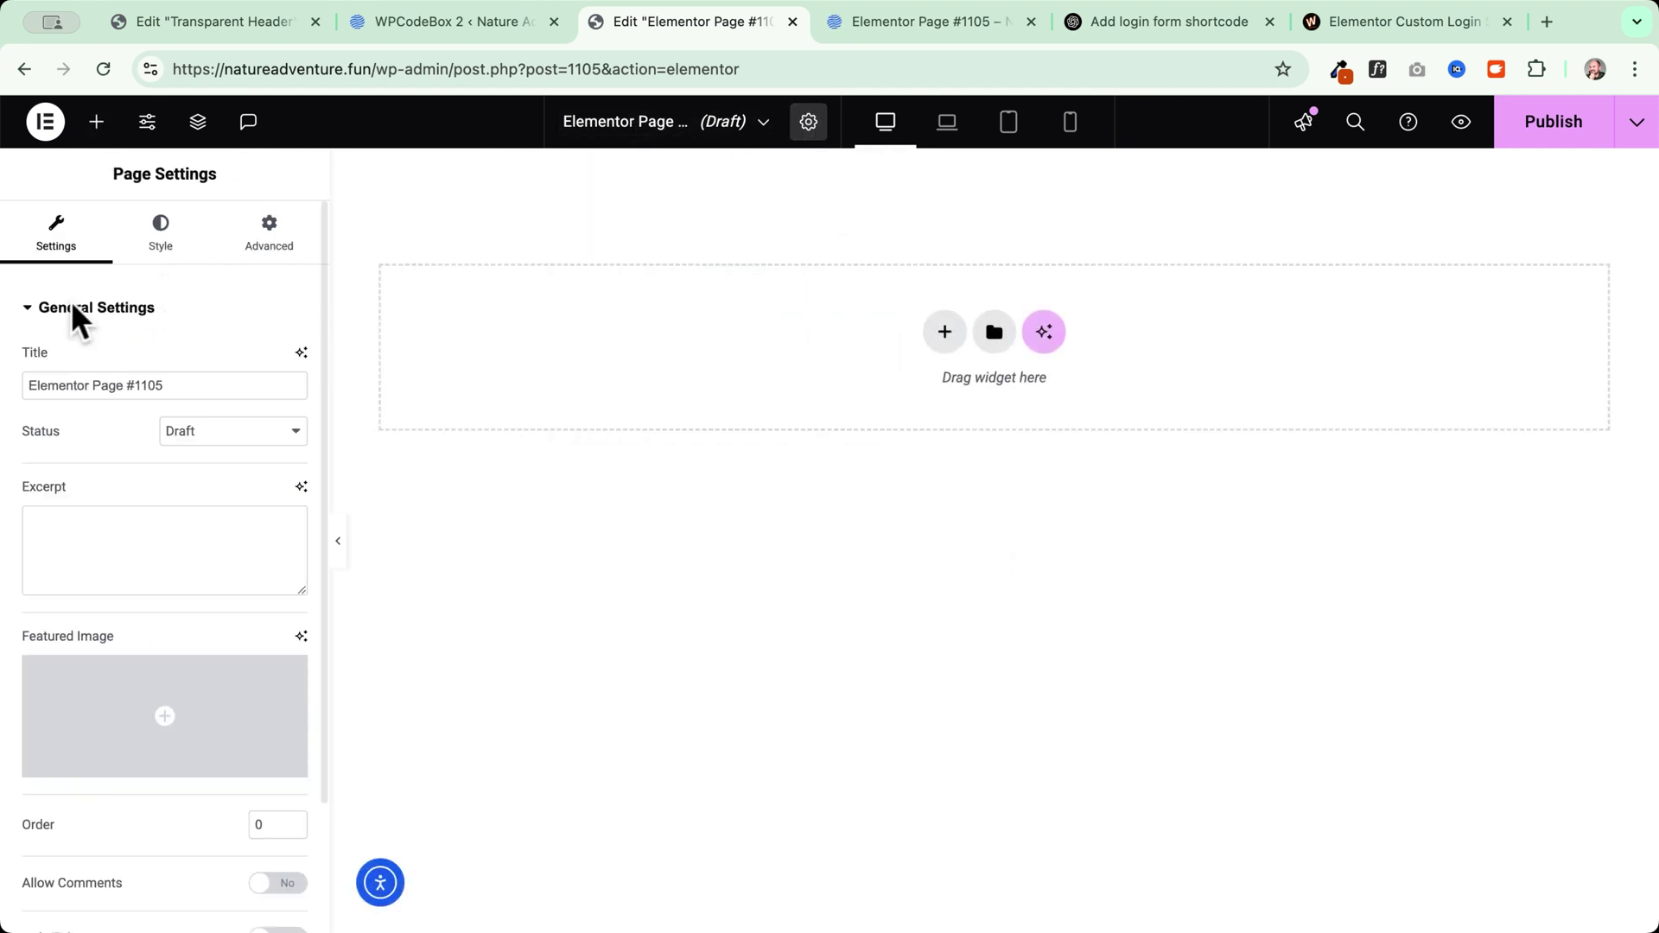
triple_click(196, 378)
text(Password Reset)
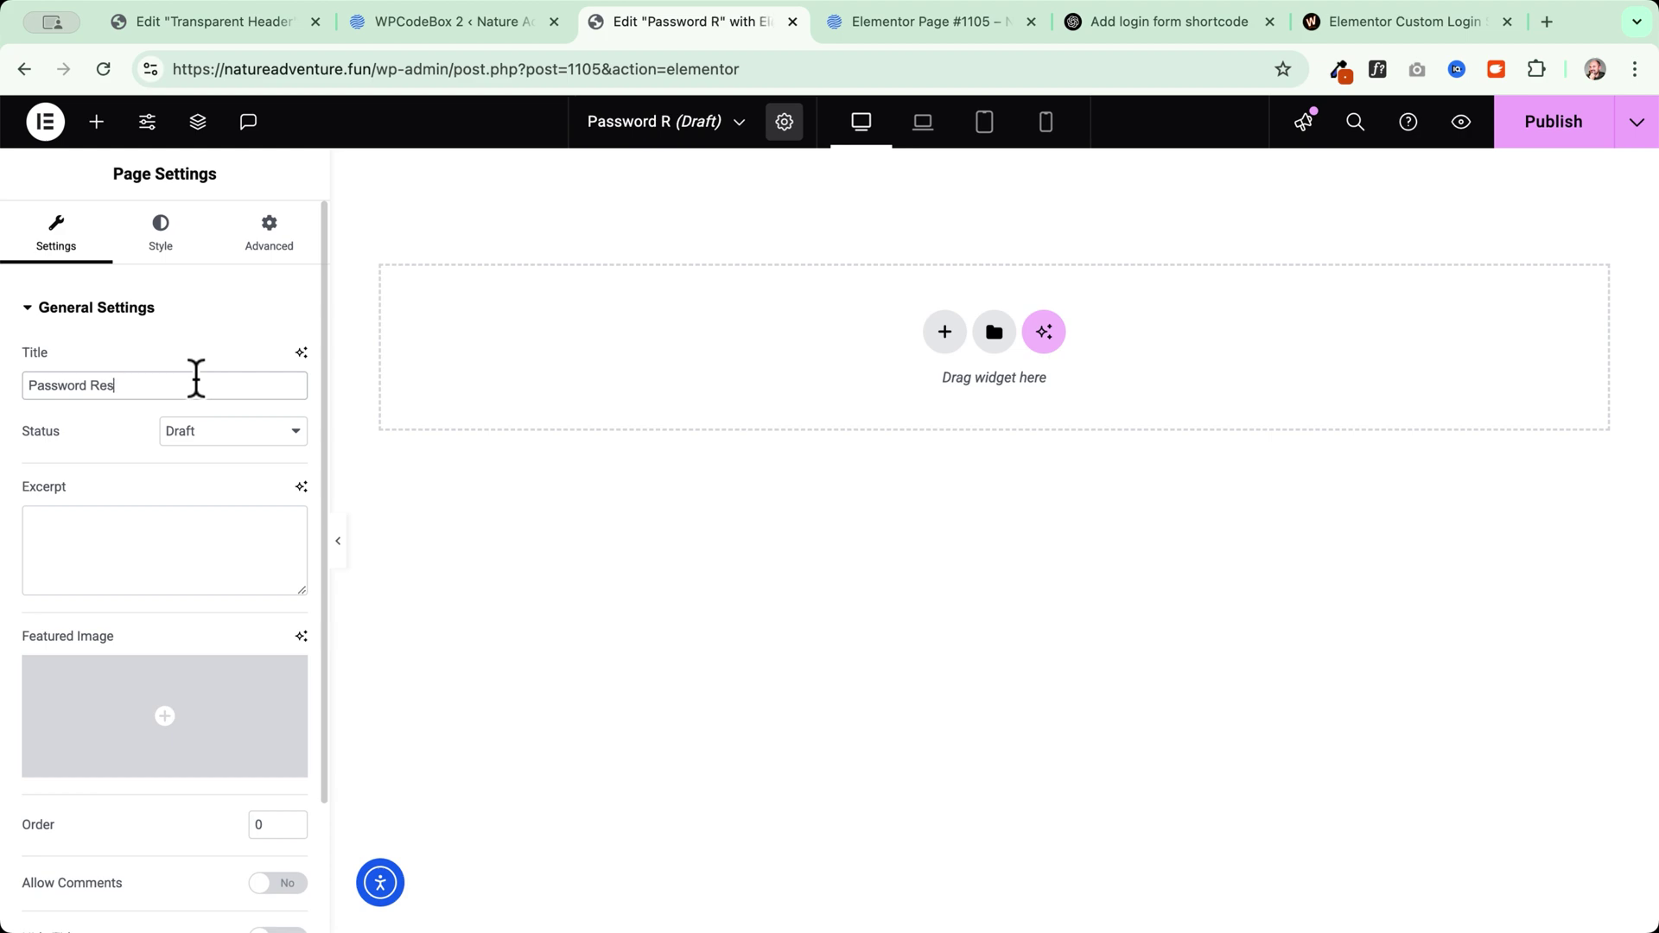
key(super+9)
click(712, 34)
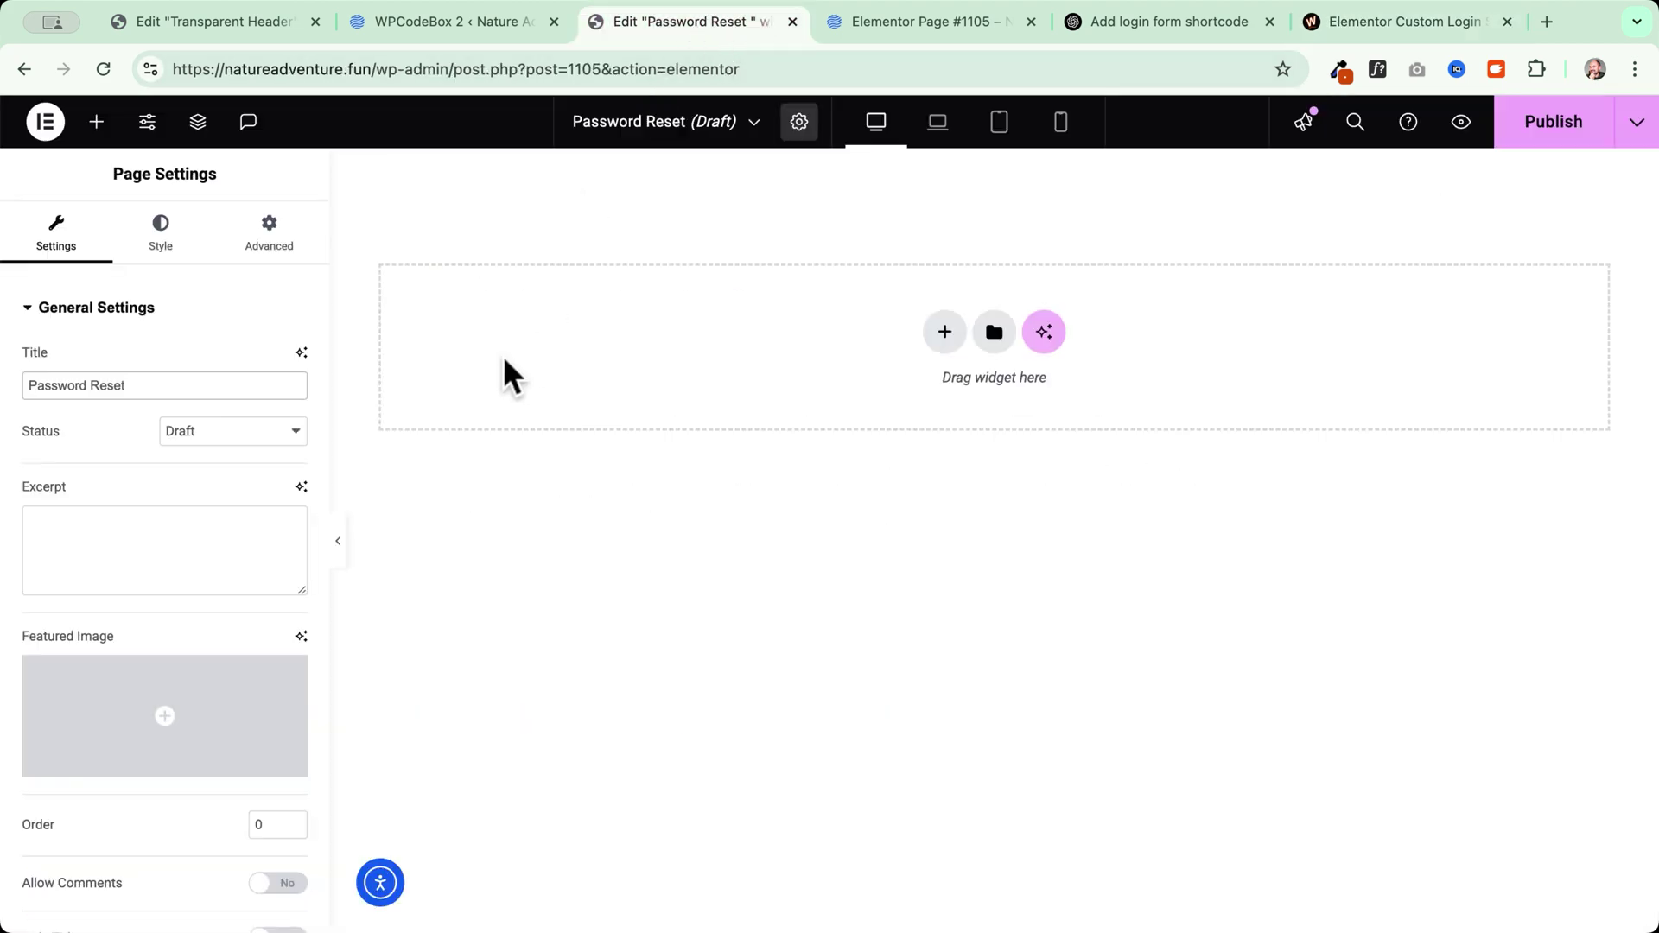
text(Sent)
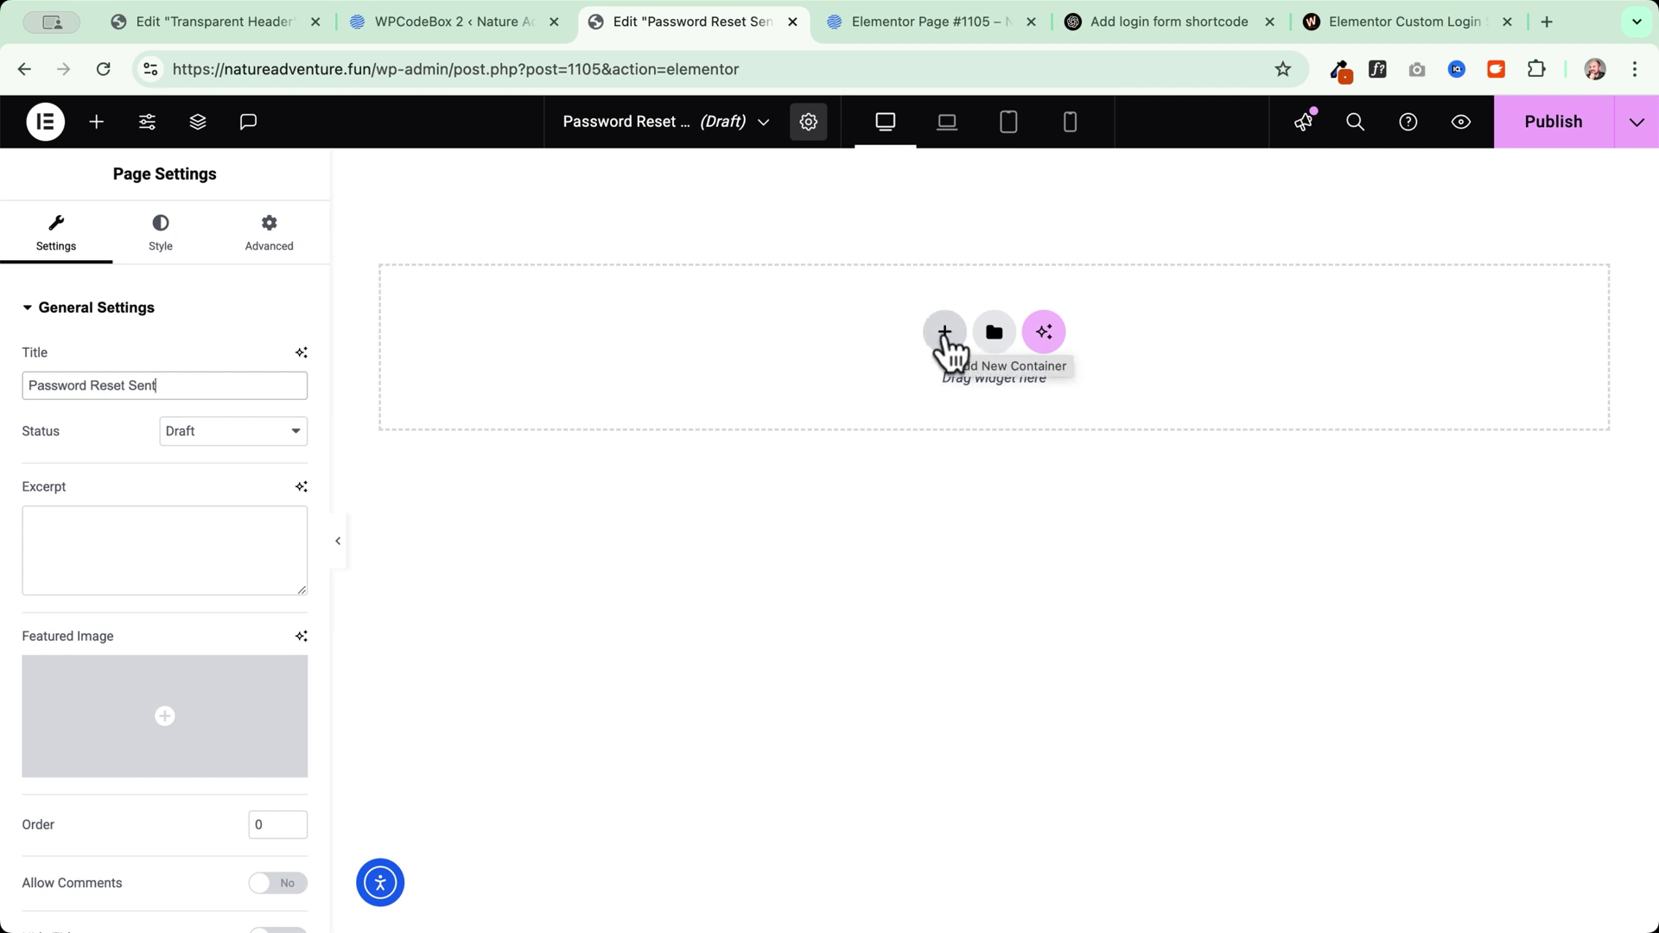
- Paste the reset-link confirmation message with its "Back to the website" button into the page, then publish and preview it
key(ctrl+v)
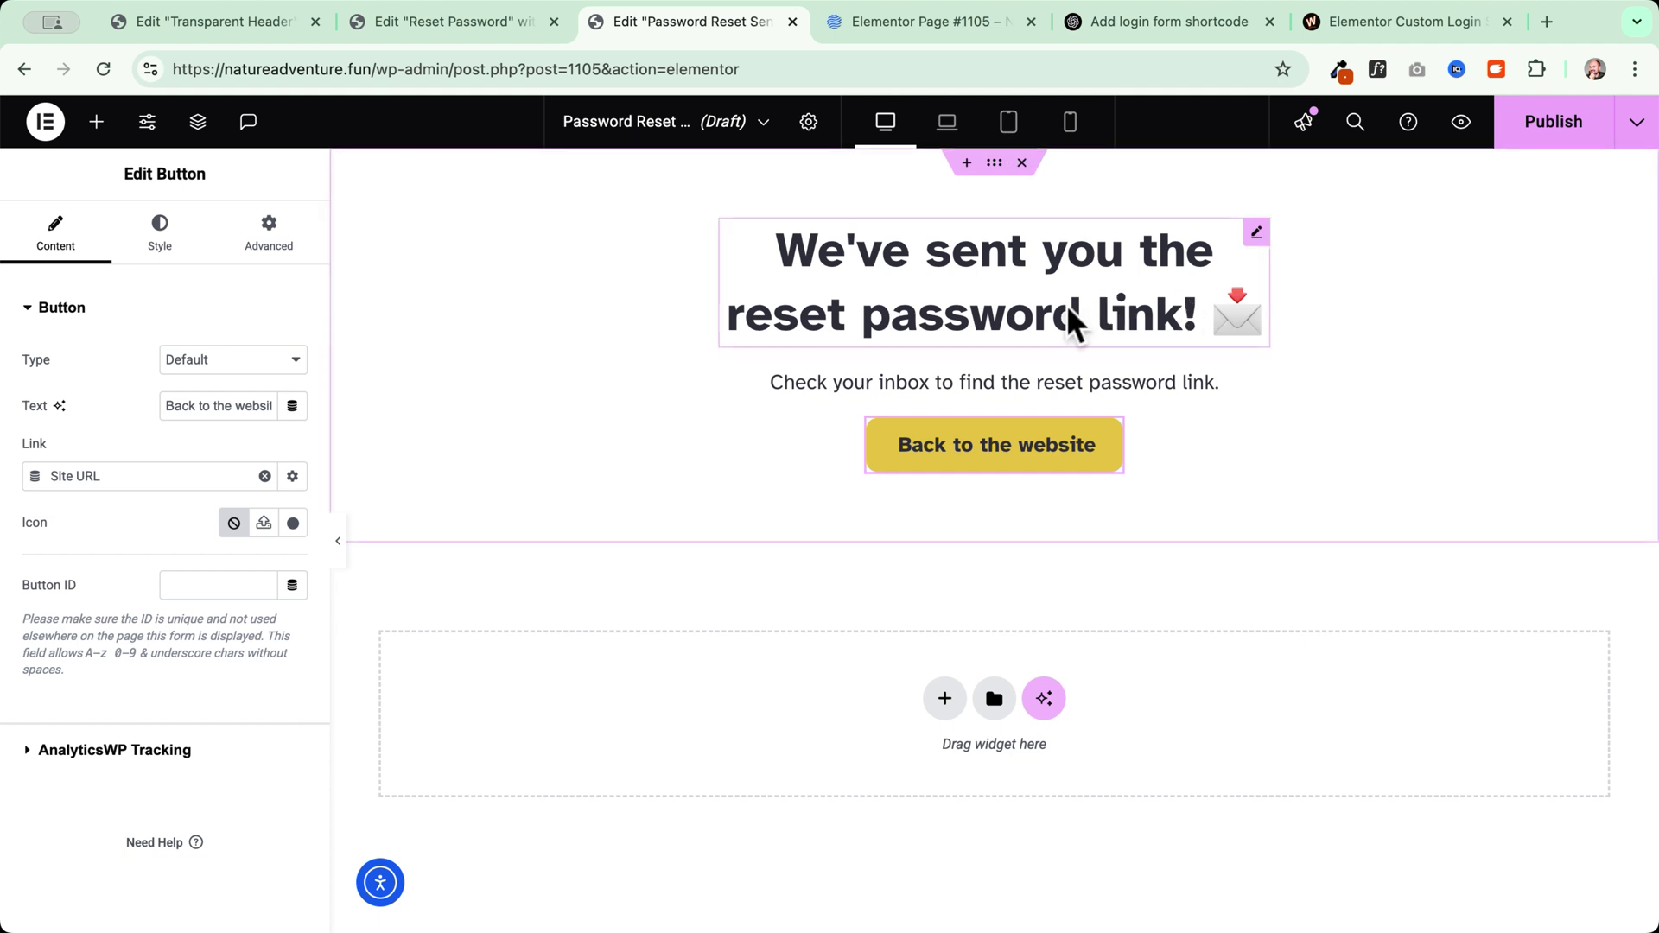
click(1551, 144)
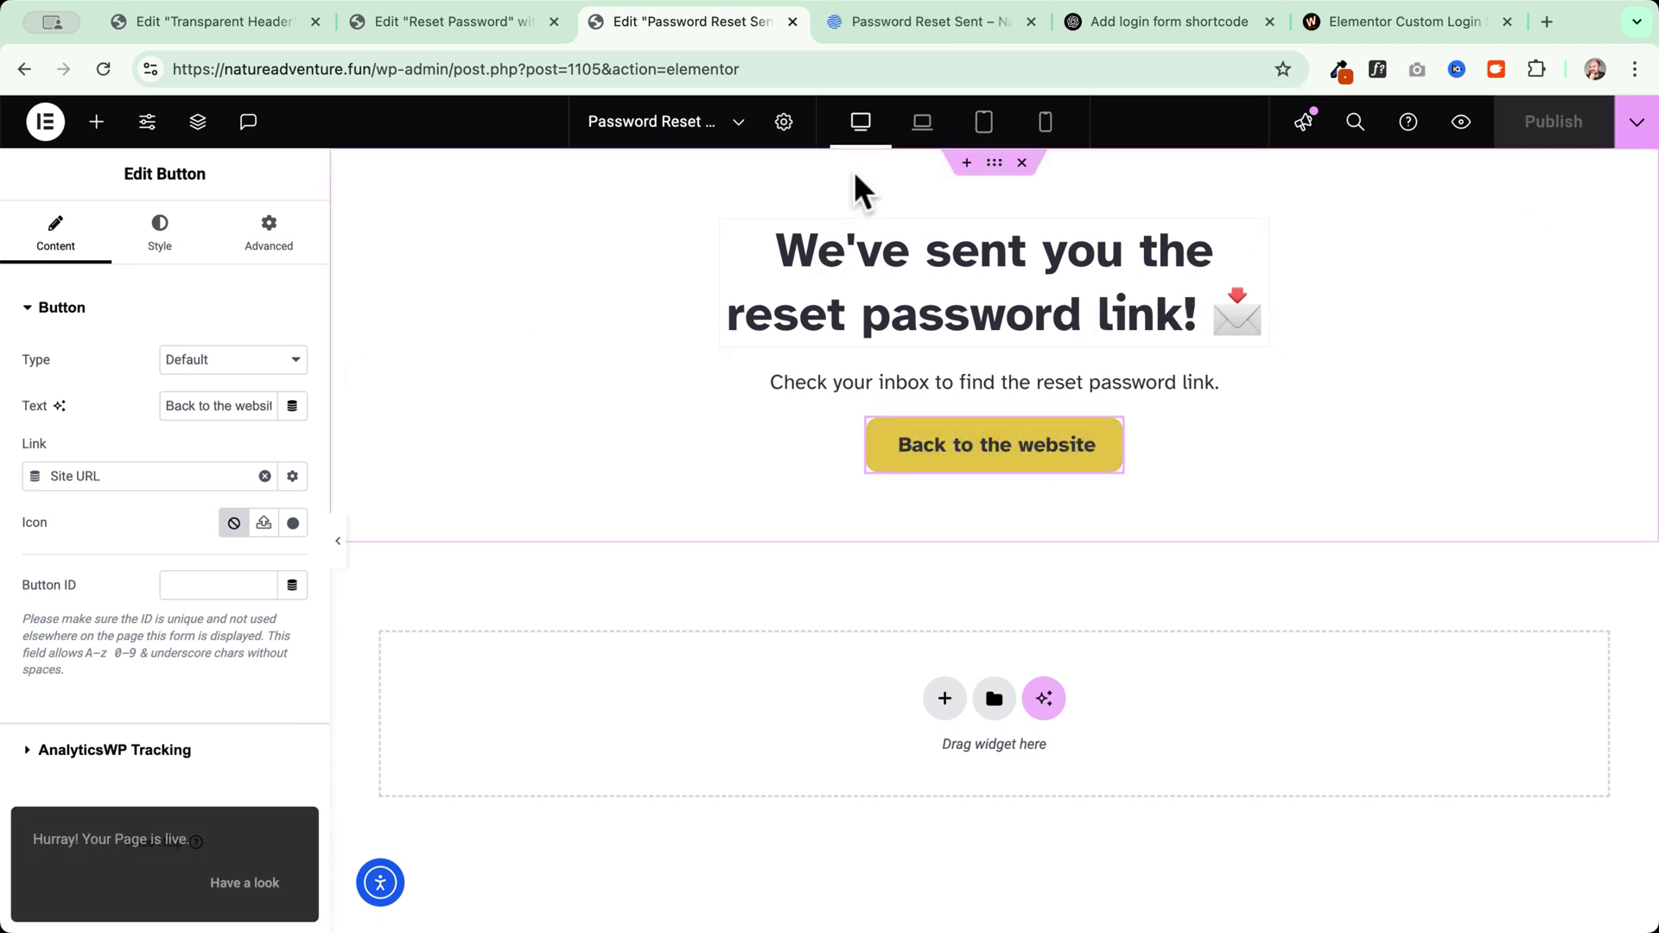
click(899, 22)
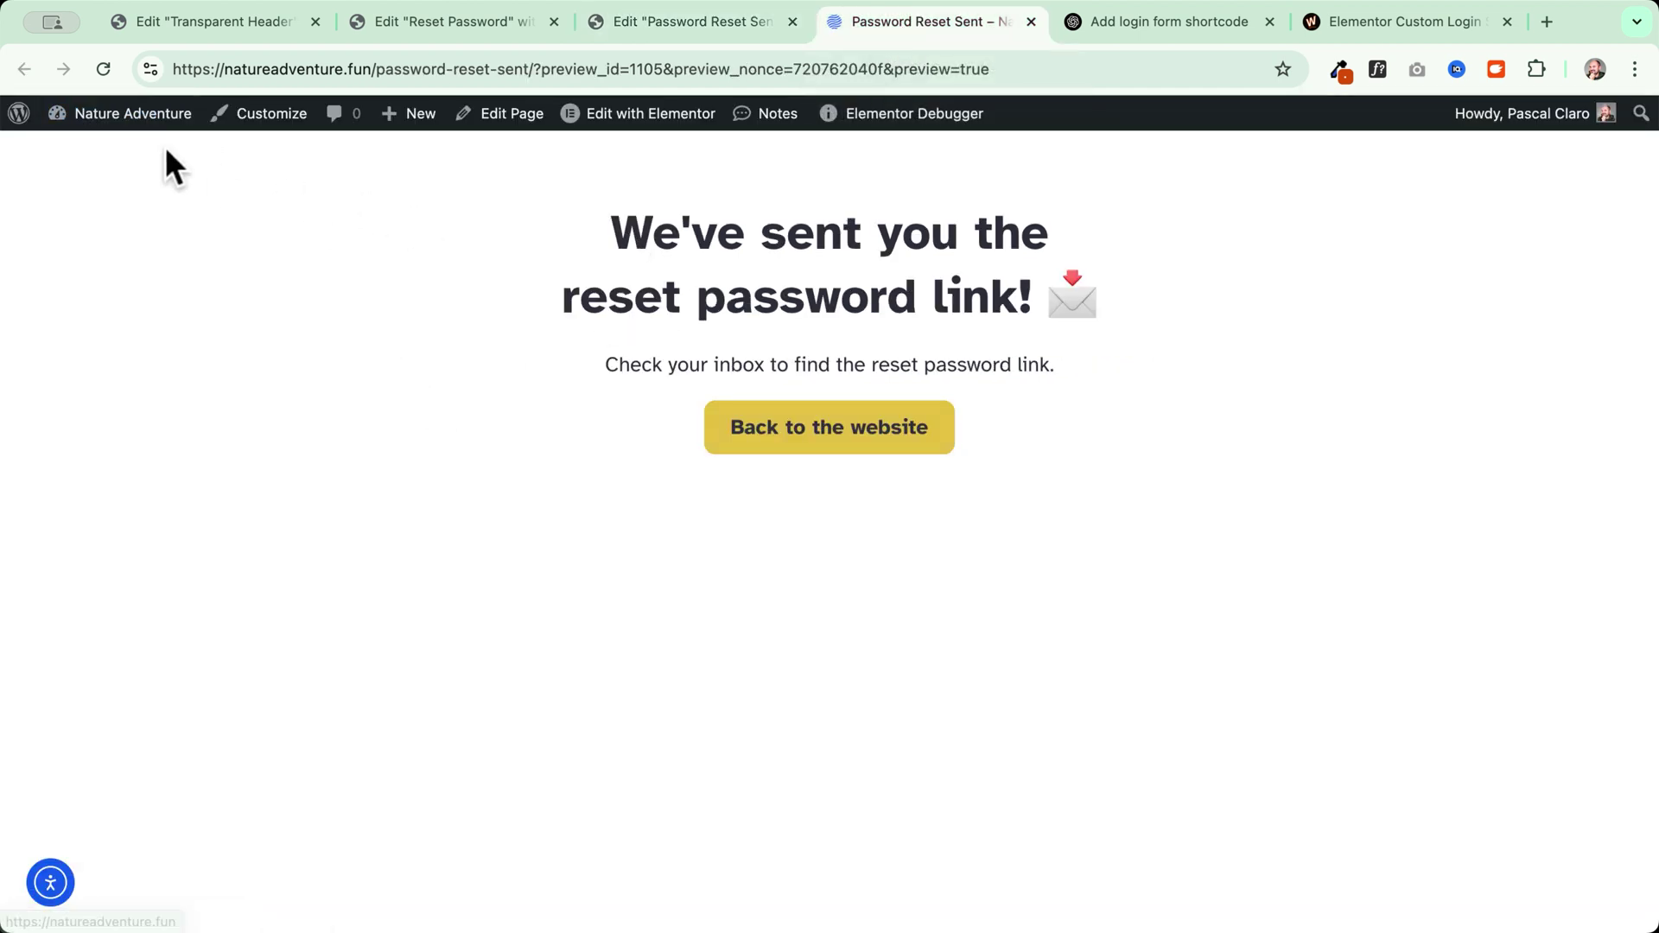
- Open the site's admin link in an incognito window and follow the lost-password link on the login page
right_click(125, 131)
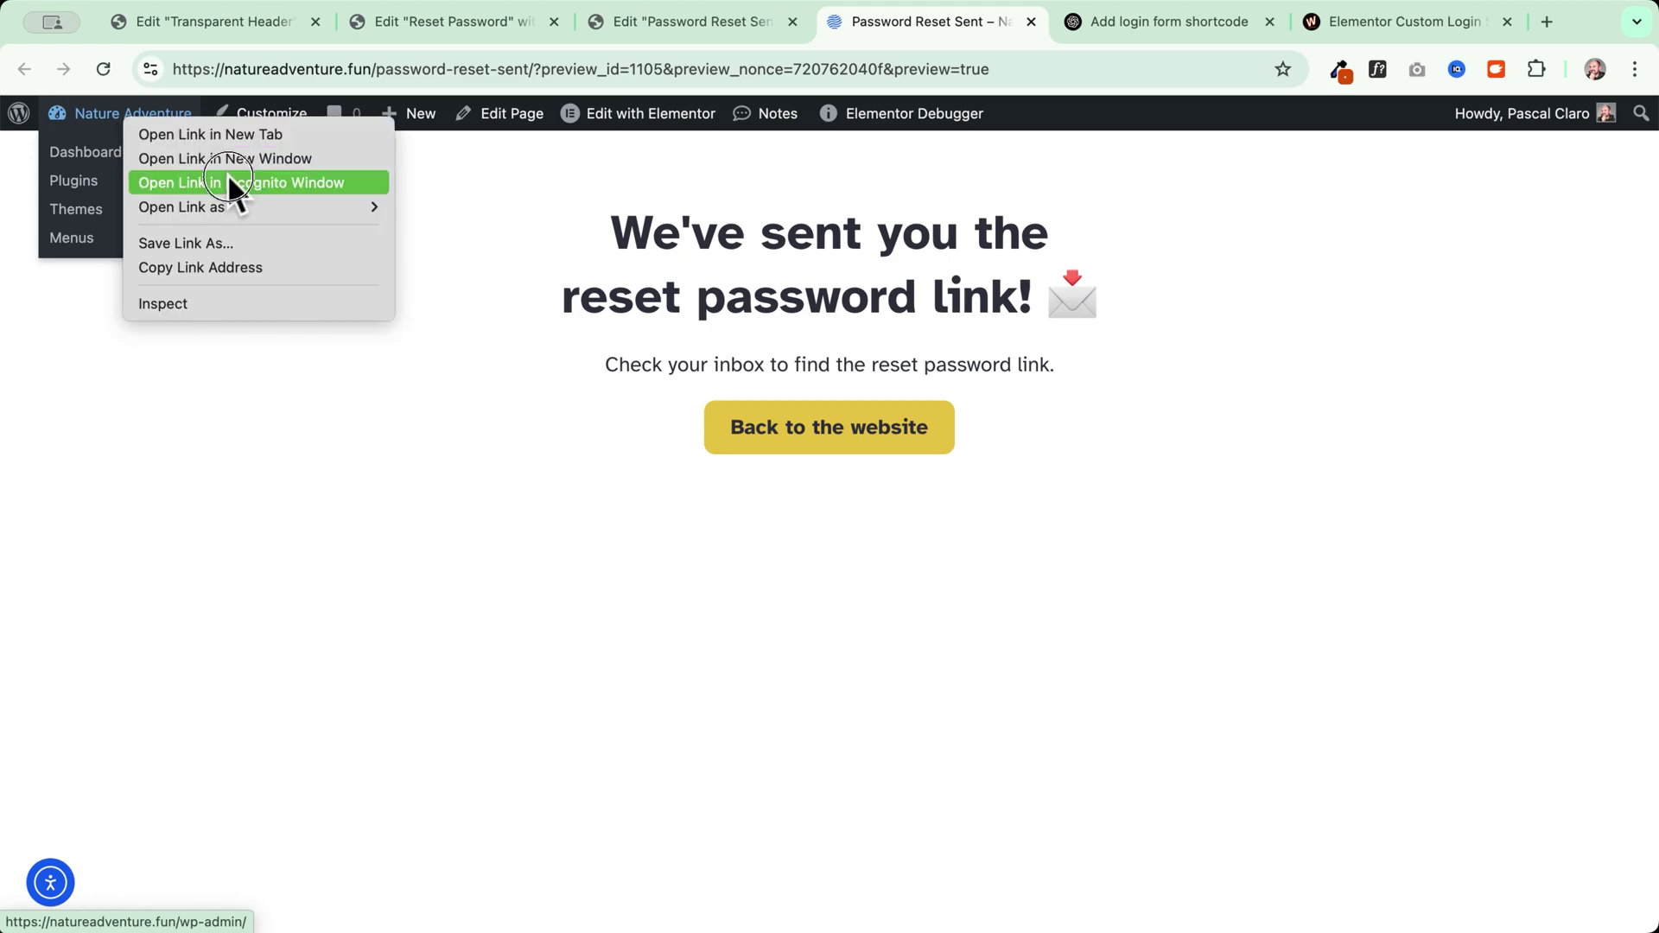
click(300, 177)
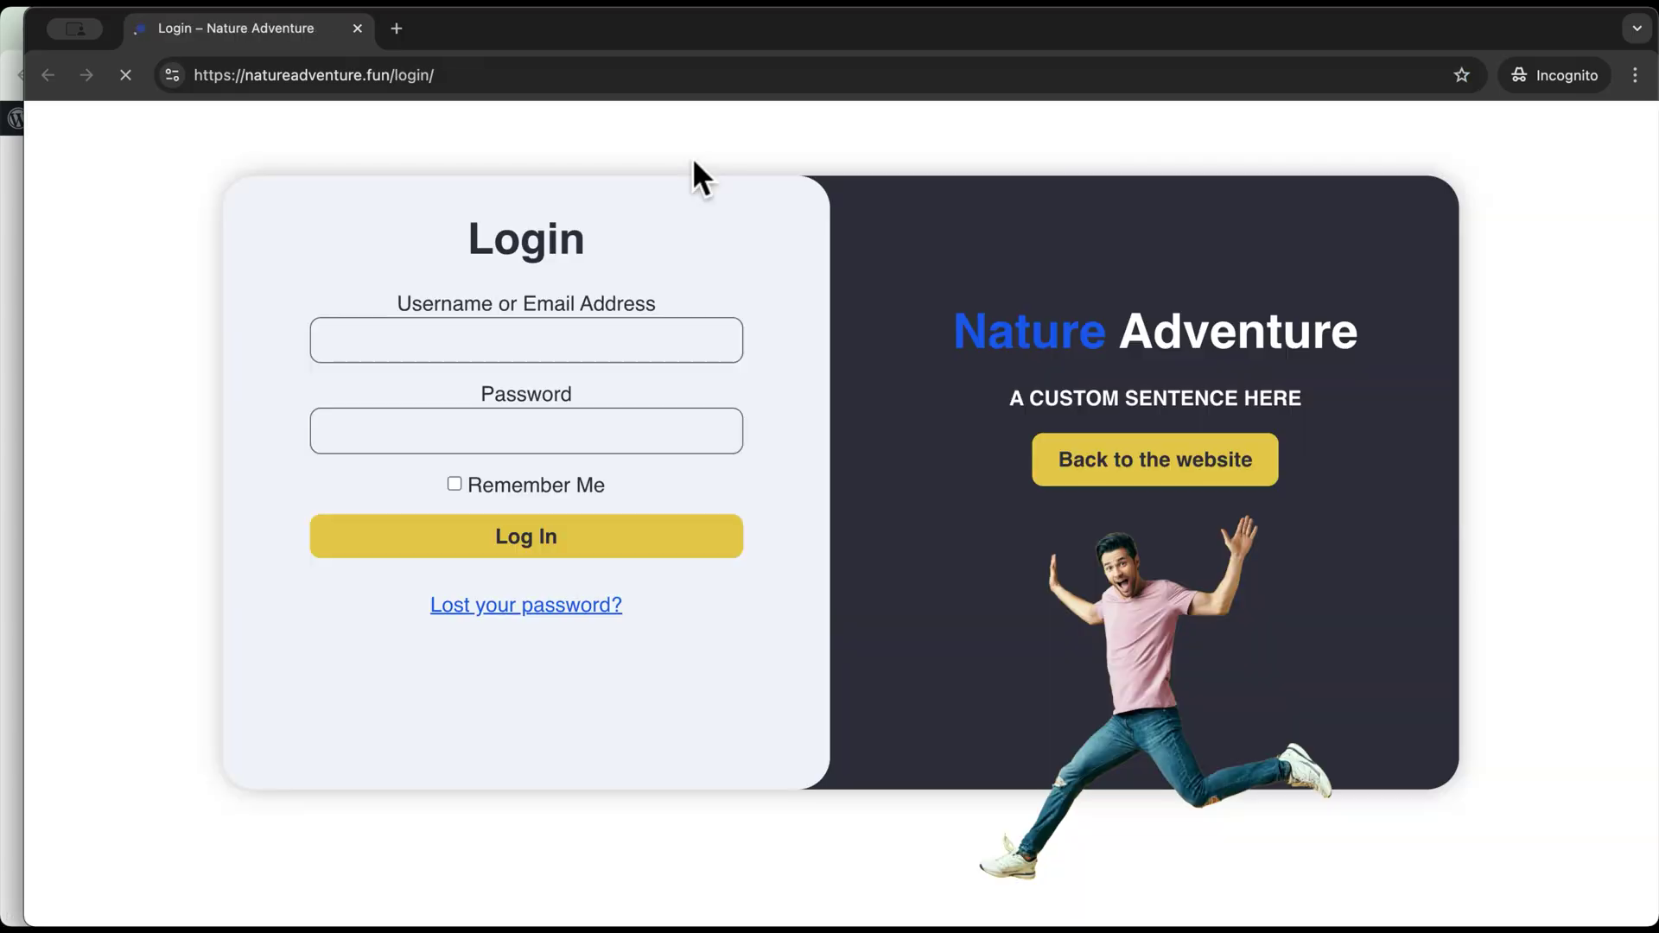
click(491, 605)
- Submit a password reset for the saved account e-mail, return to the website from the confirmation page and close the incognito window
click(801, 436)
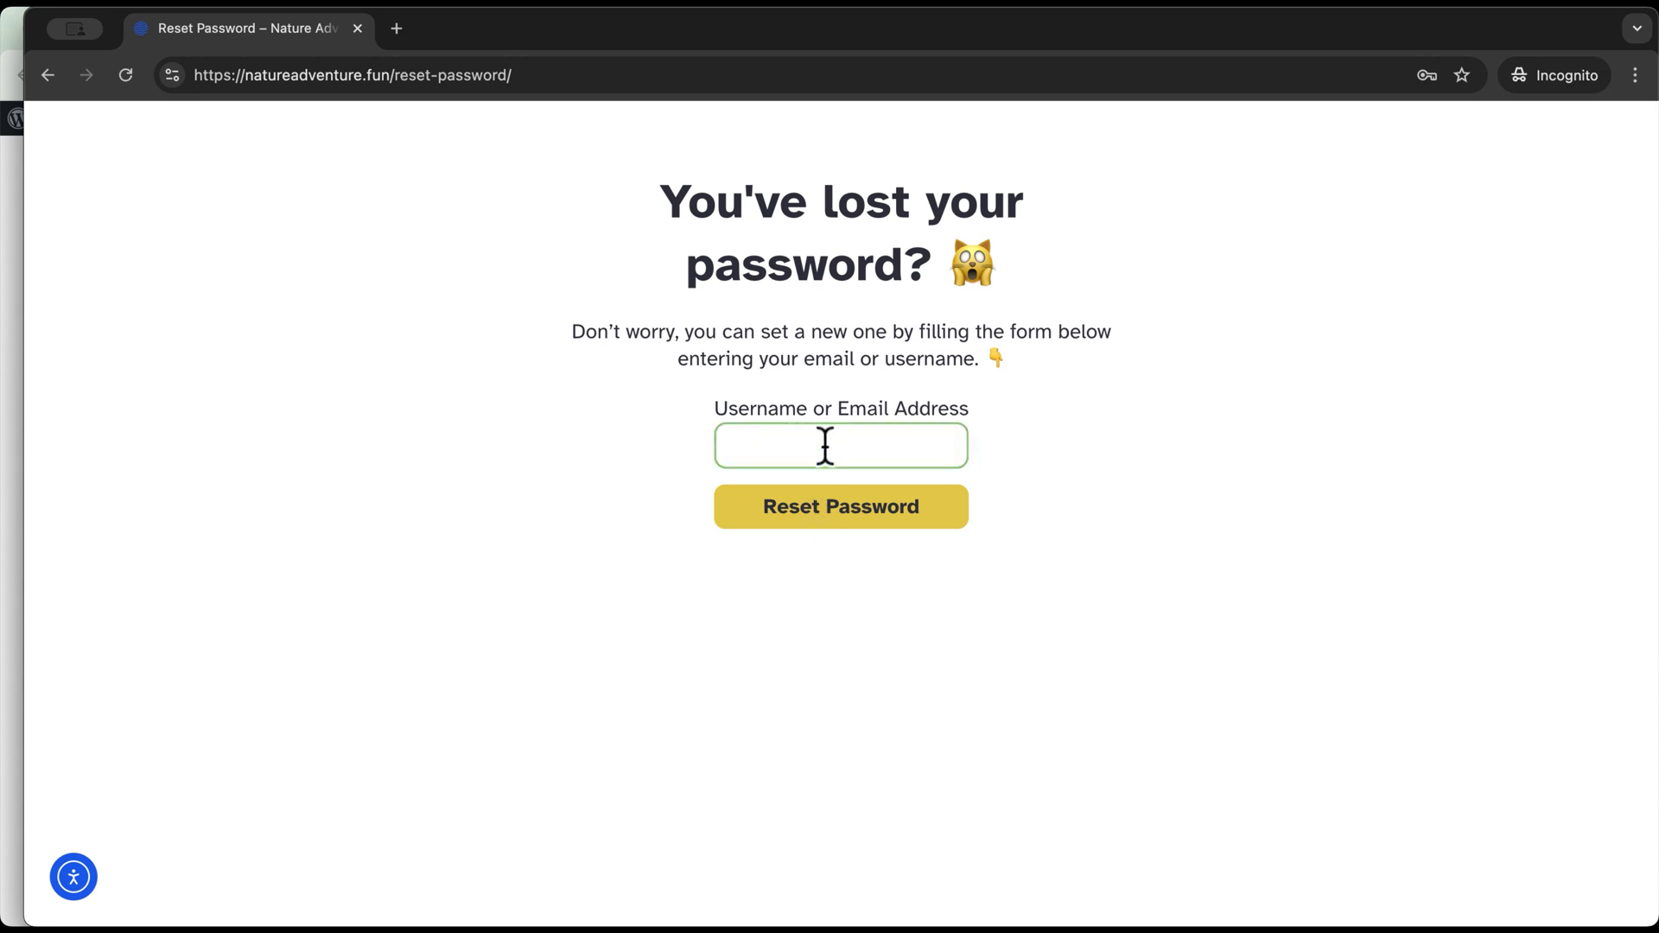
click(866, 488)
click(844, 512)
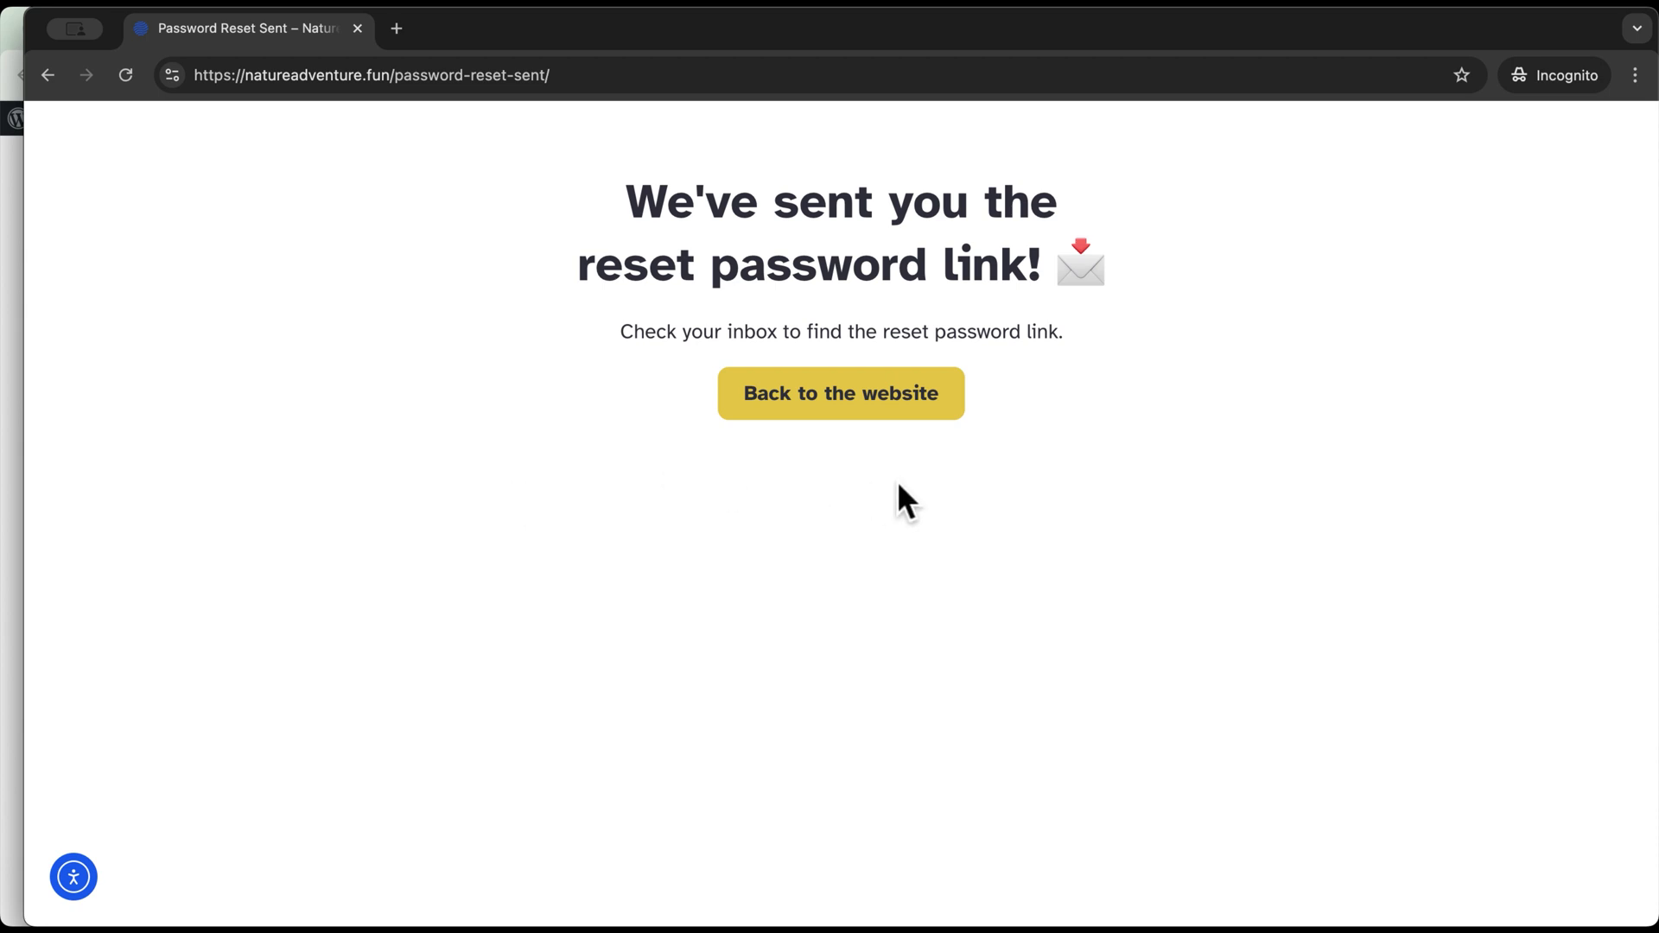
click(842, 400)
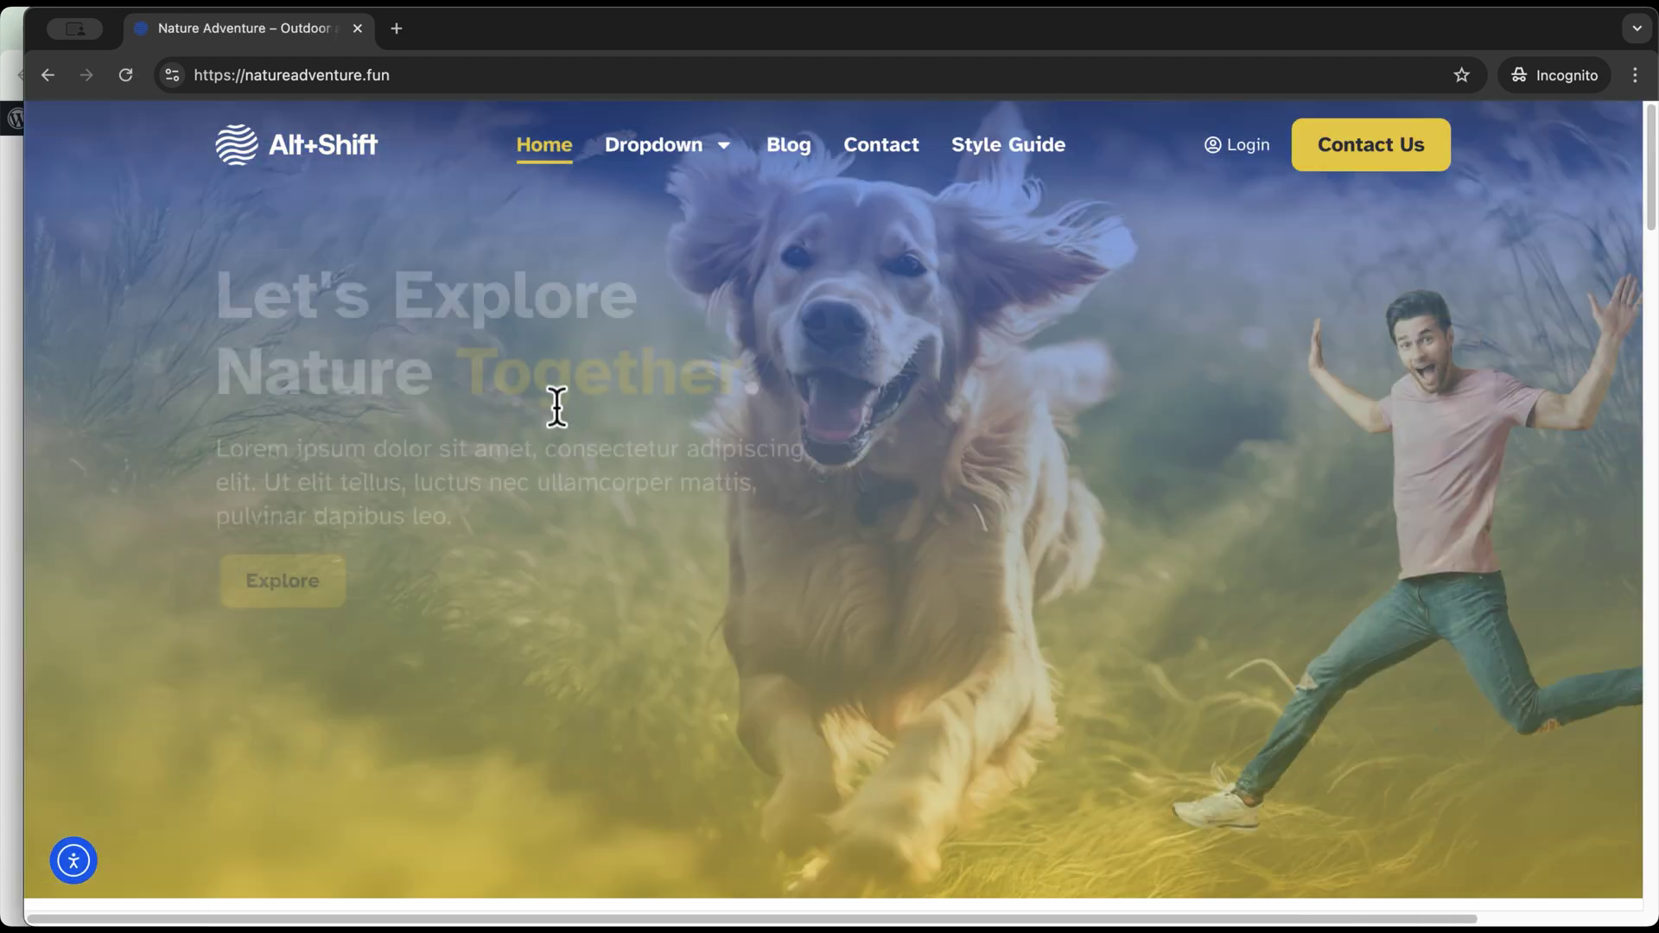
click(361, 27)
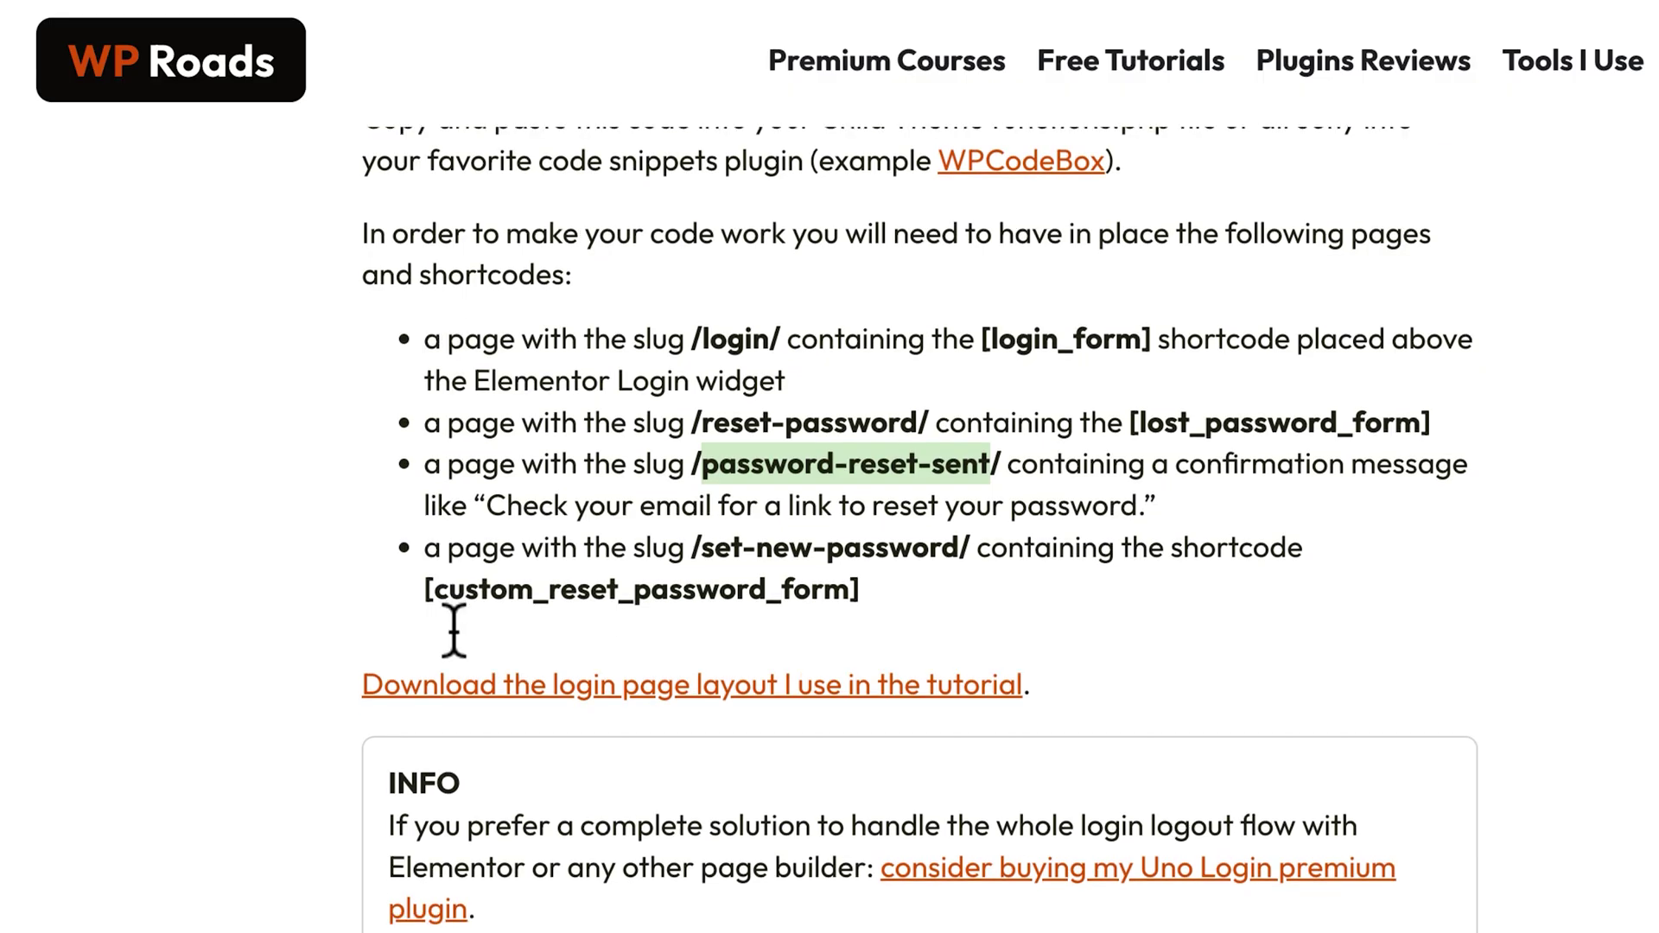
- Highlight the set-new-password slug and the [custom_reset_password_form] shortcode in the snippet page's list of required pages
drag(701, 547, 957, 553)
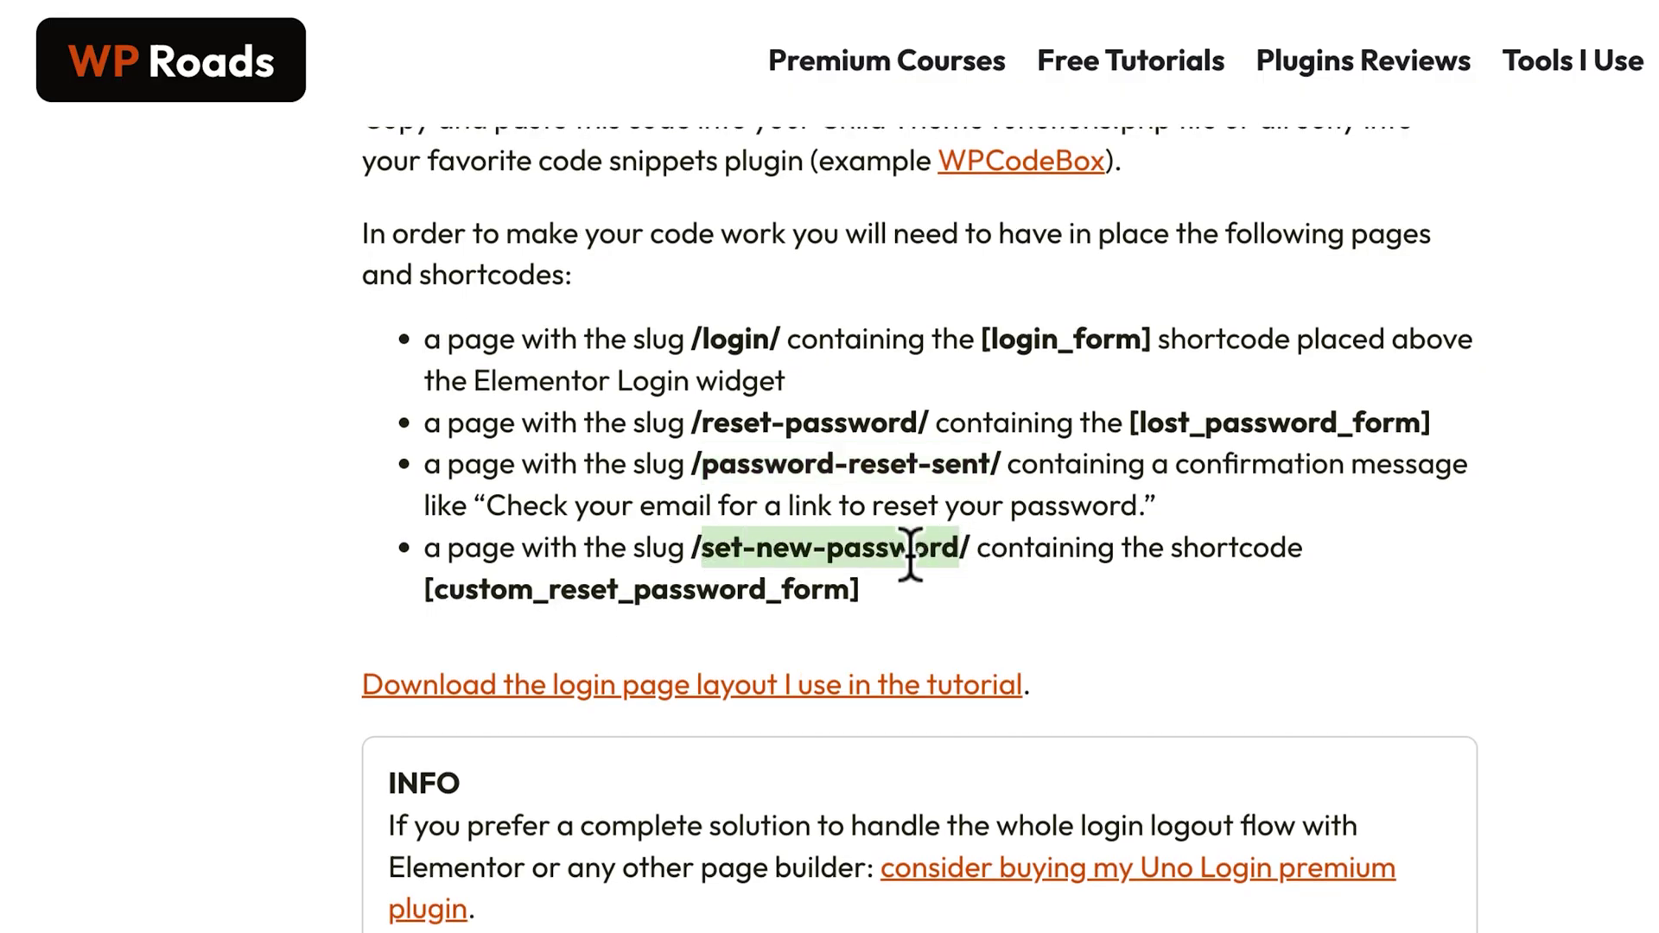
drag(862, 591, 553, 593)
click(426, 598)
triple_click(426, 596)
click(742, 595)
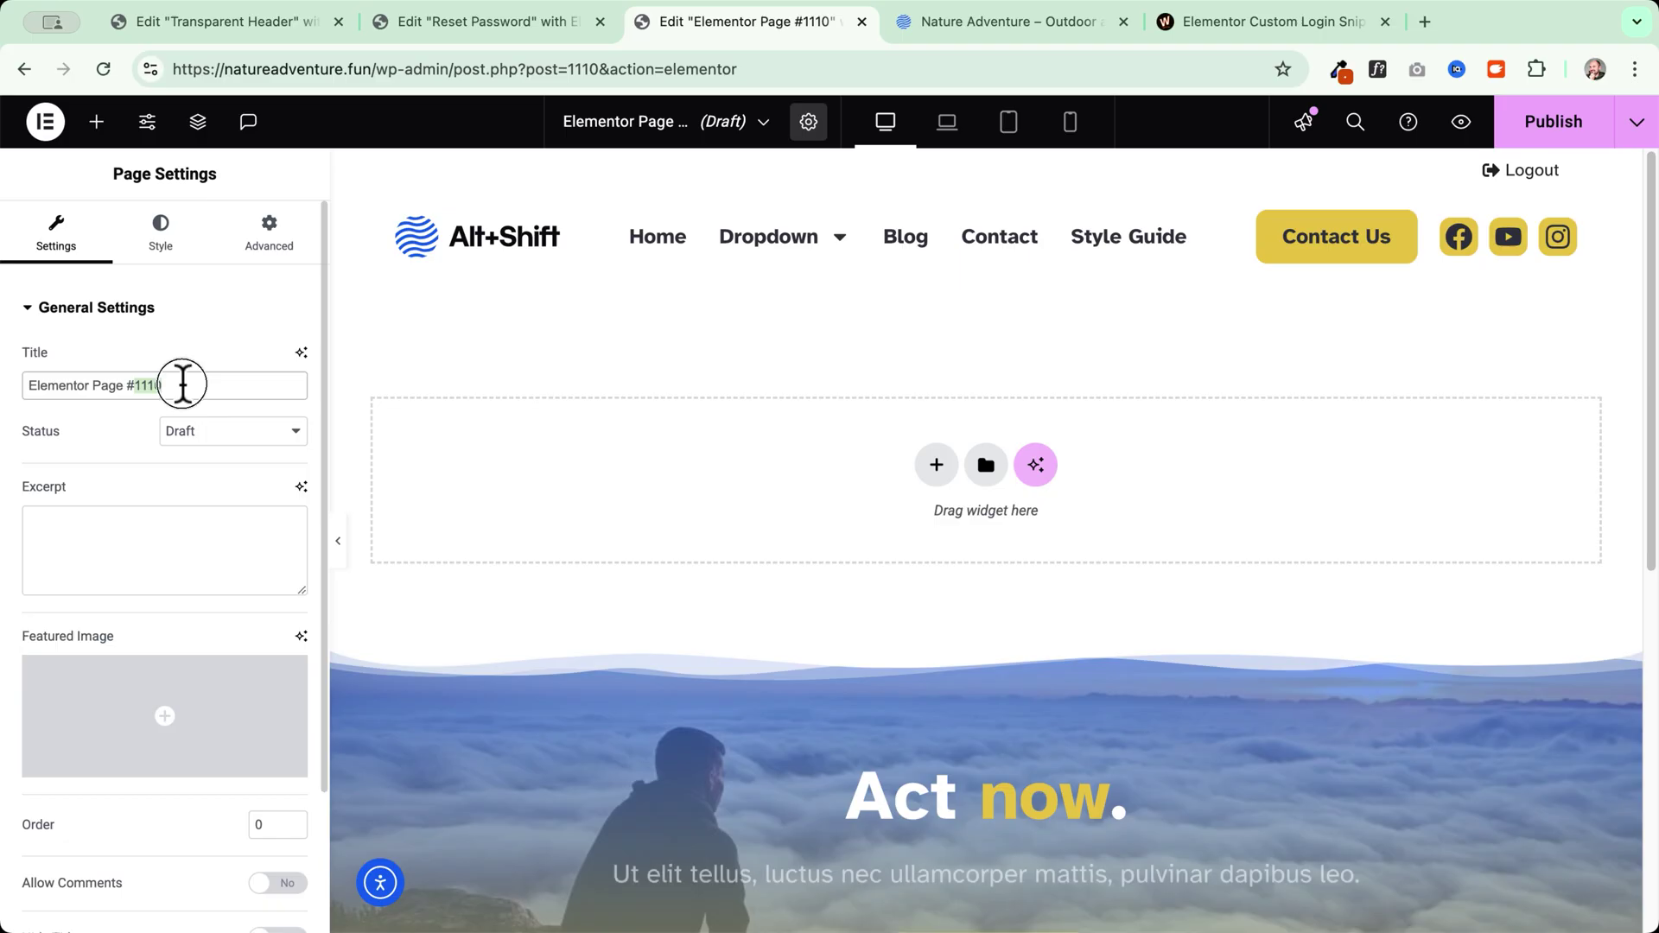
- Title the new page "Set New Password" after the slug in the snippet page's list and set its layout to Elementor Canvas
triple_click(183, 383)
key(BackSpace)
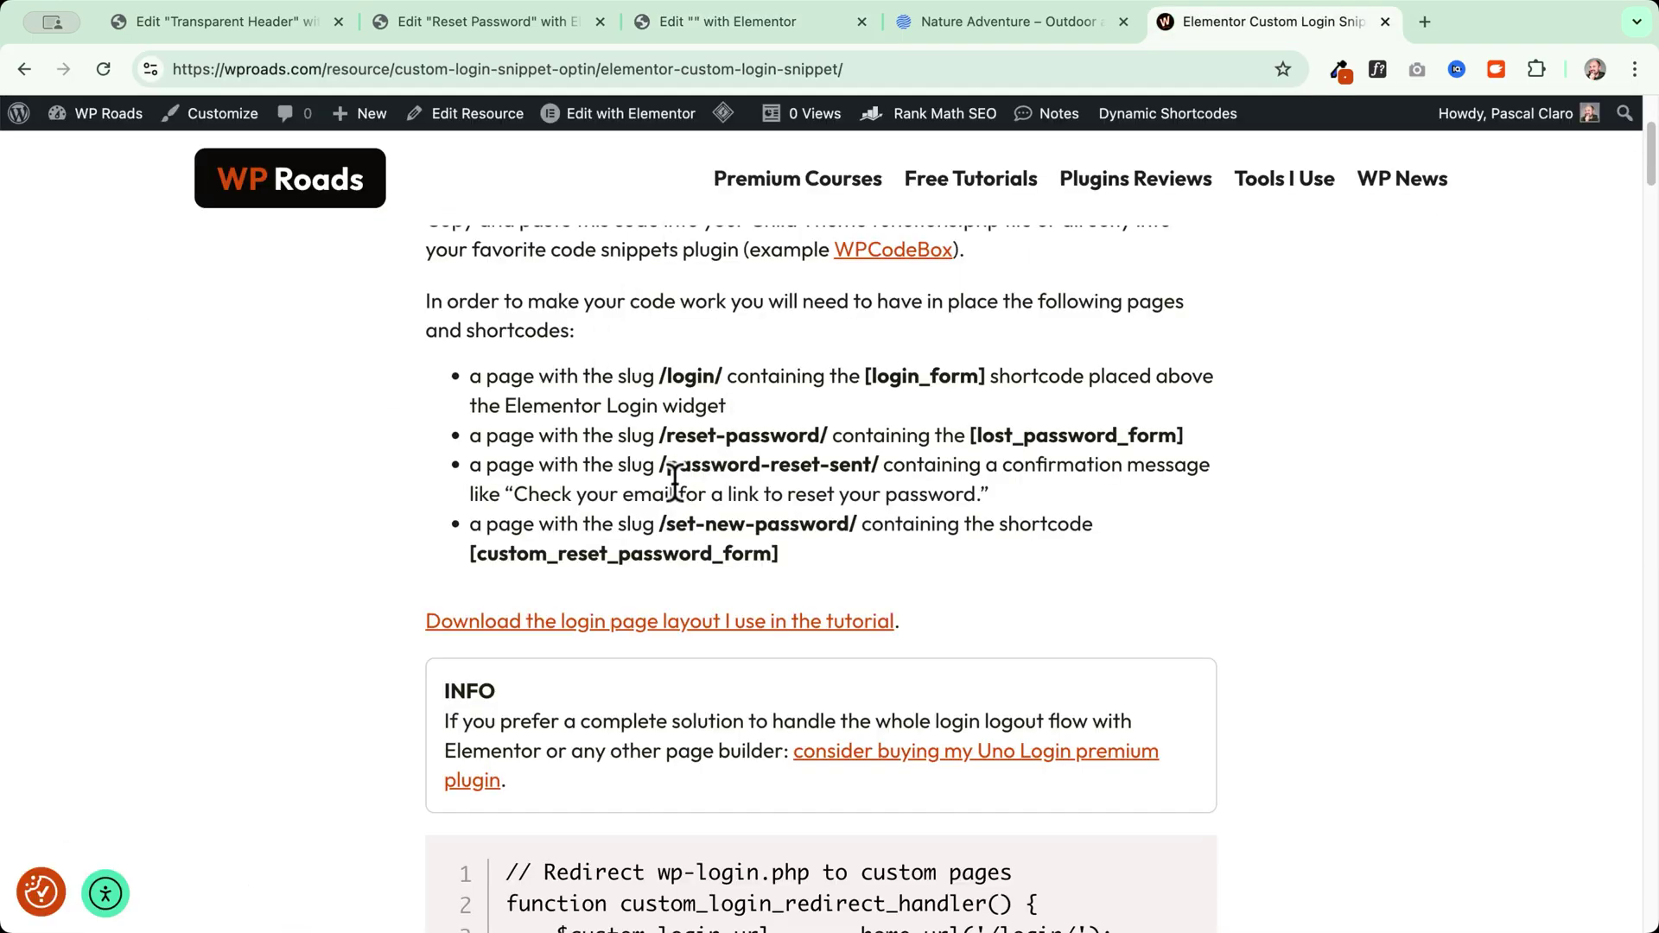
drag(668, 529, 847, 529)
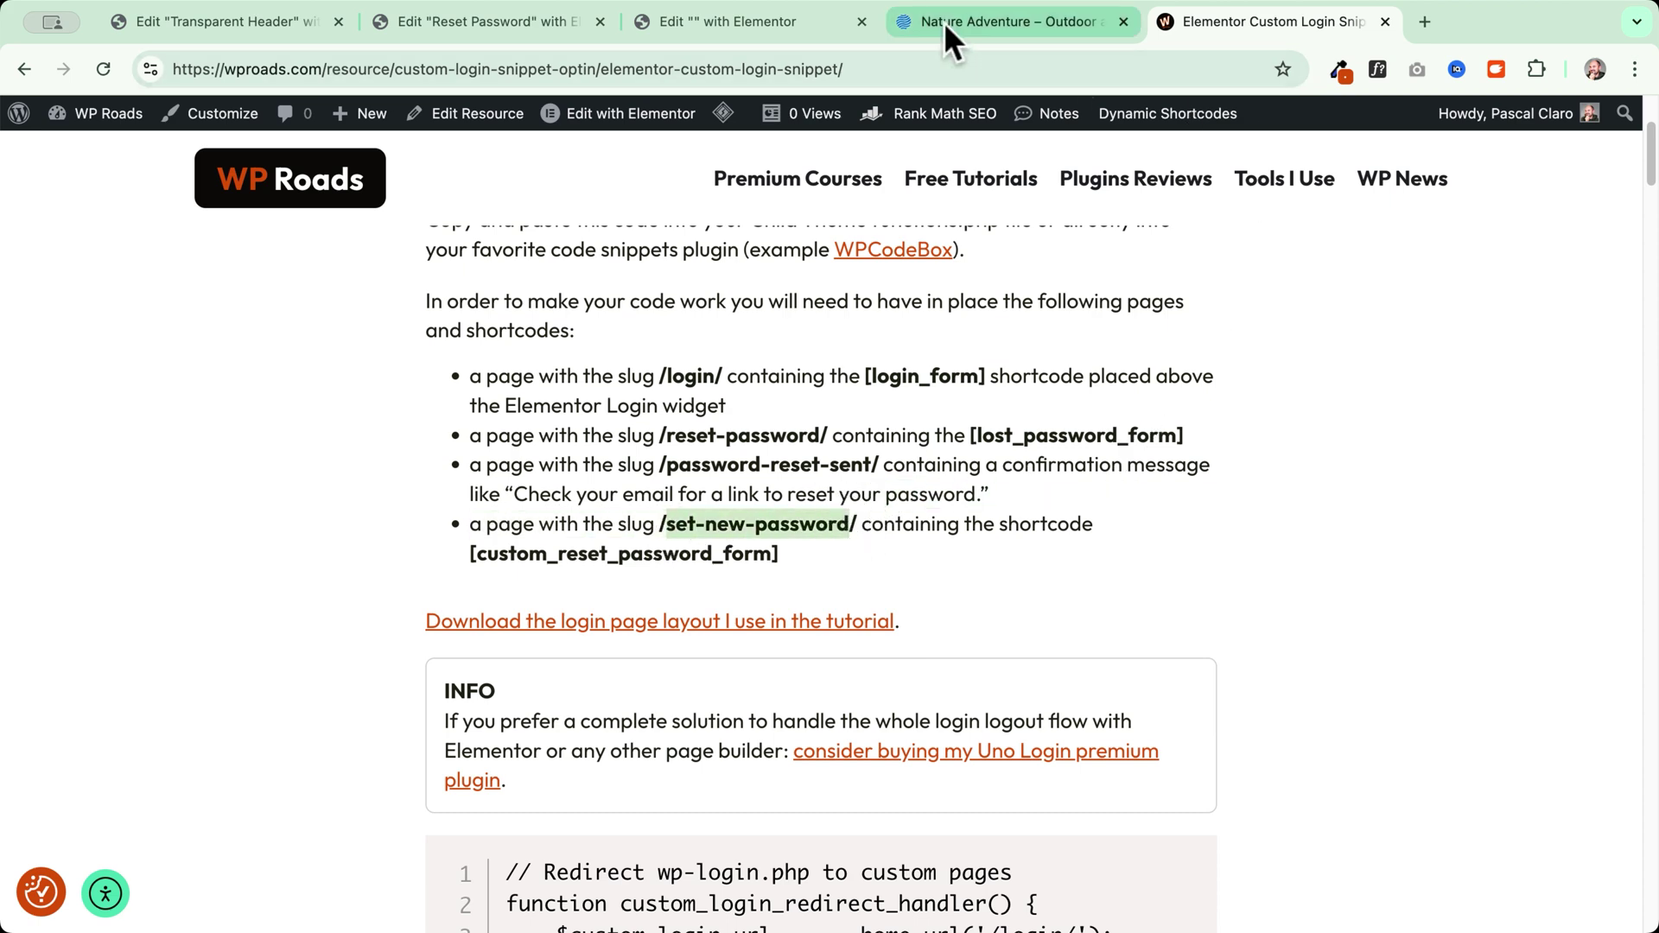
click(821, 22)
scroll(156, 725, down, 3)
click(209, 840)
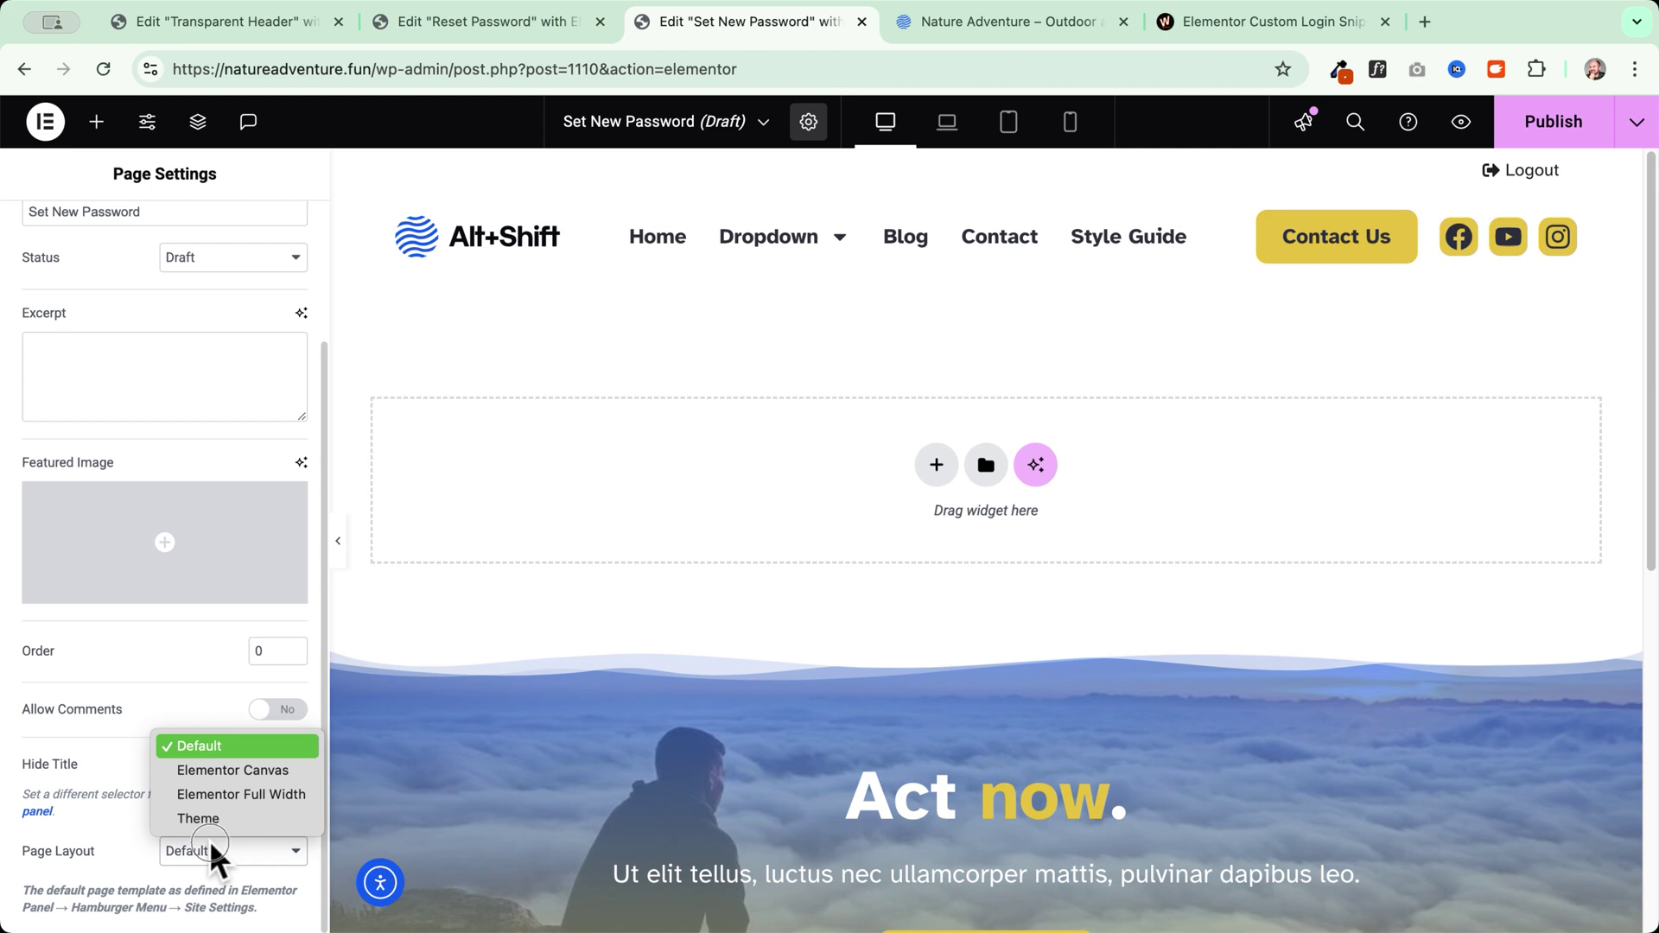
click(237, 771)
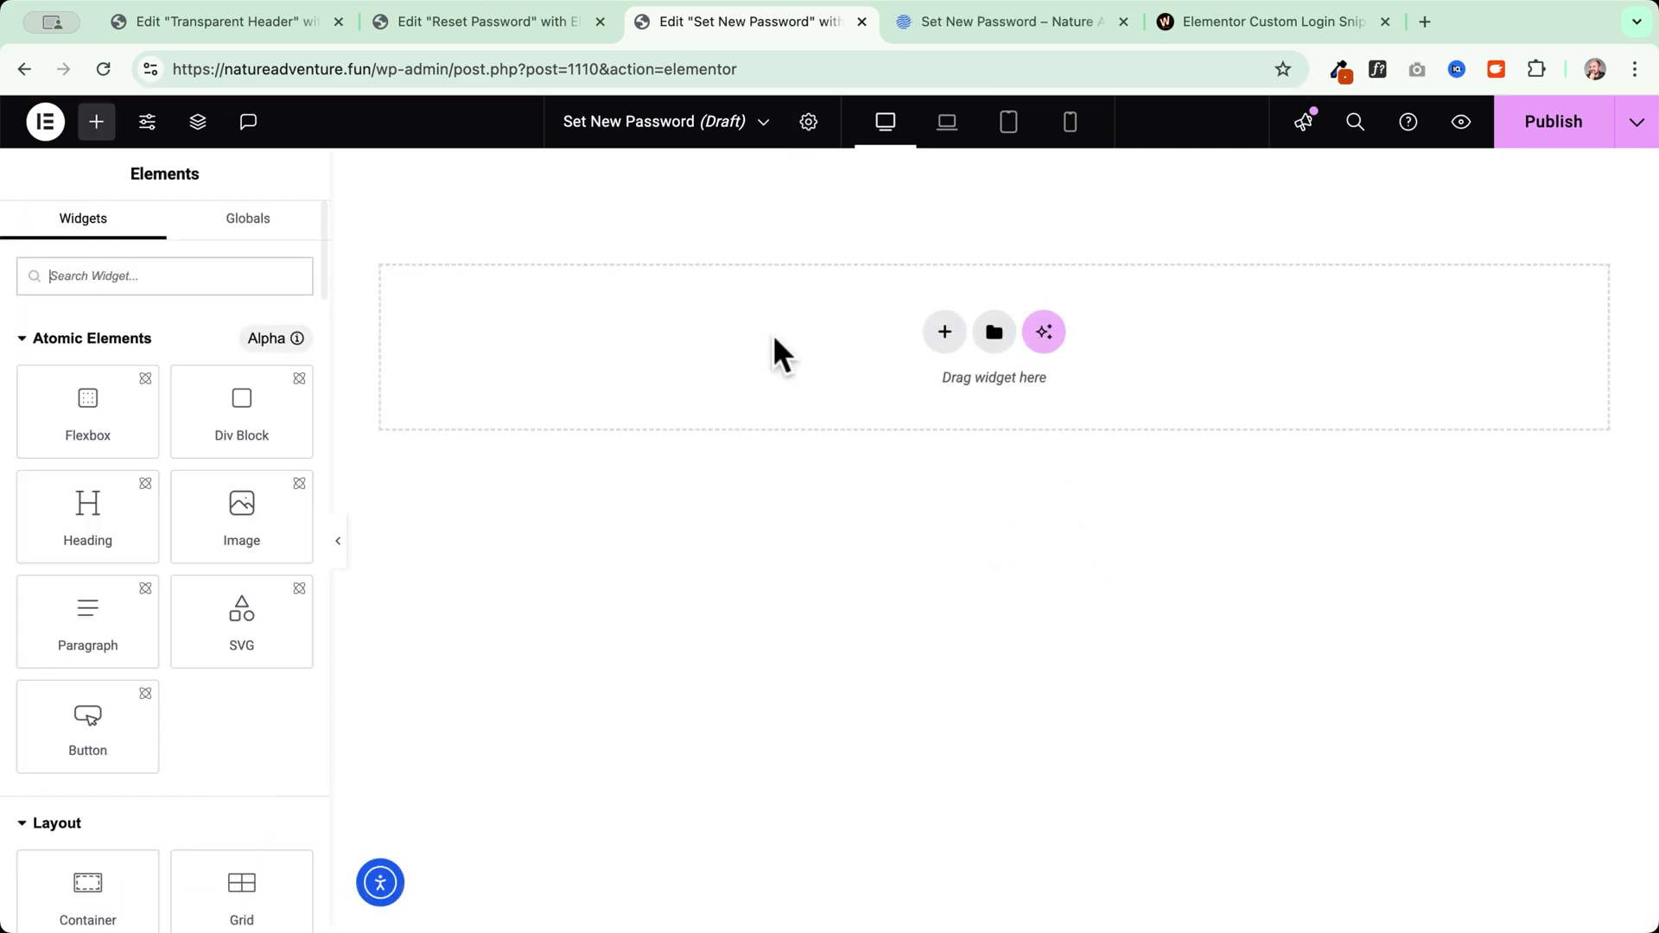
- Paste the copied reset-page container and reword it to "Create a new password!" and "Fill the form below and store the new password in a safe place!"
right_click(787, 357)
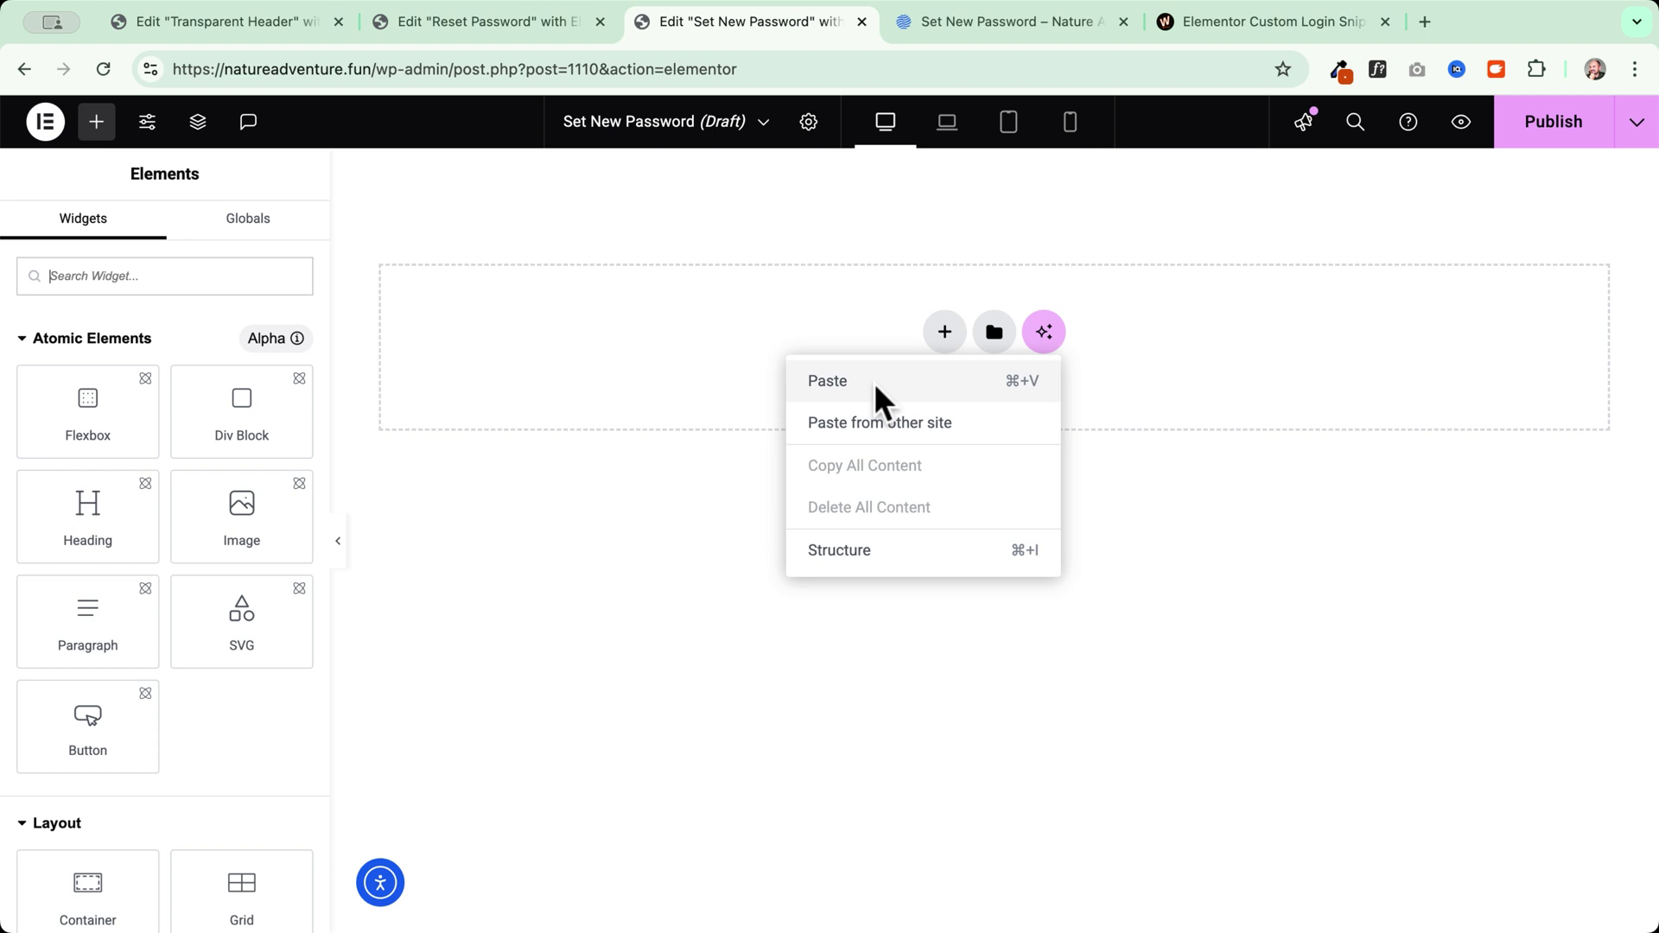
key(super+v)
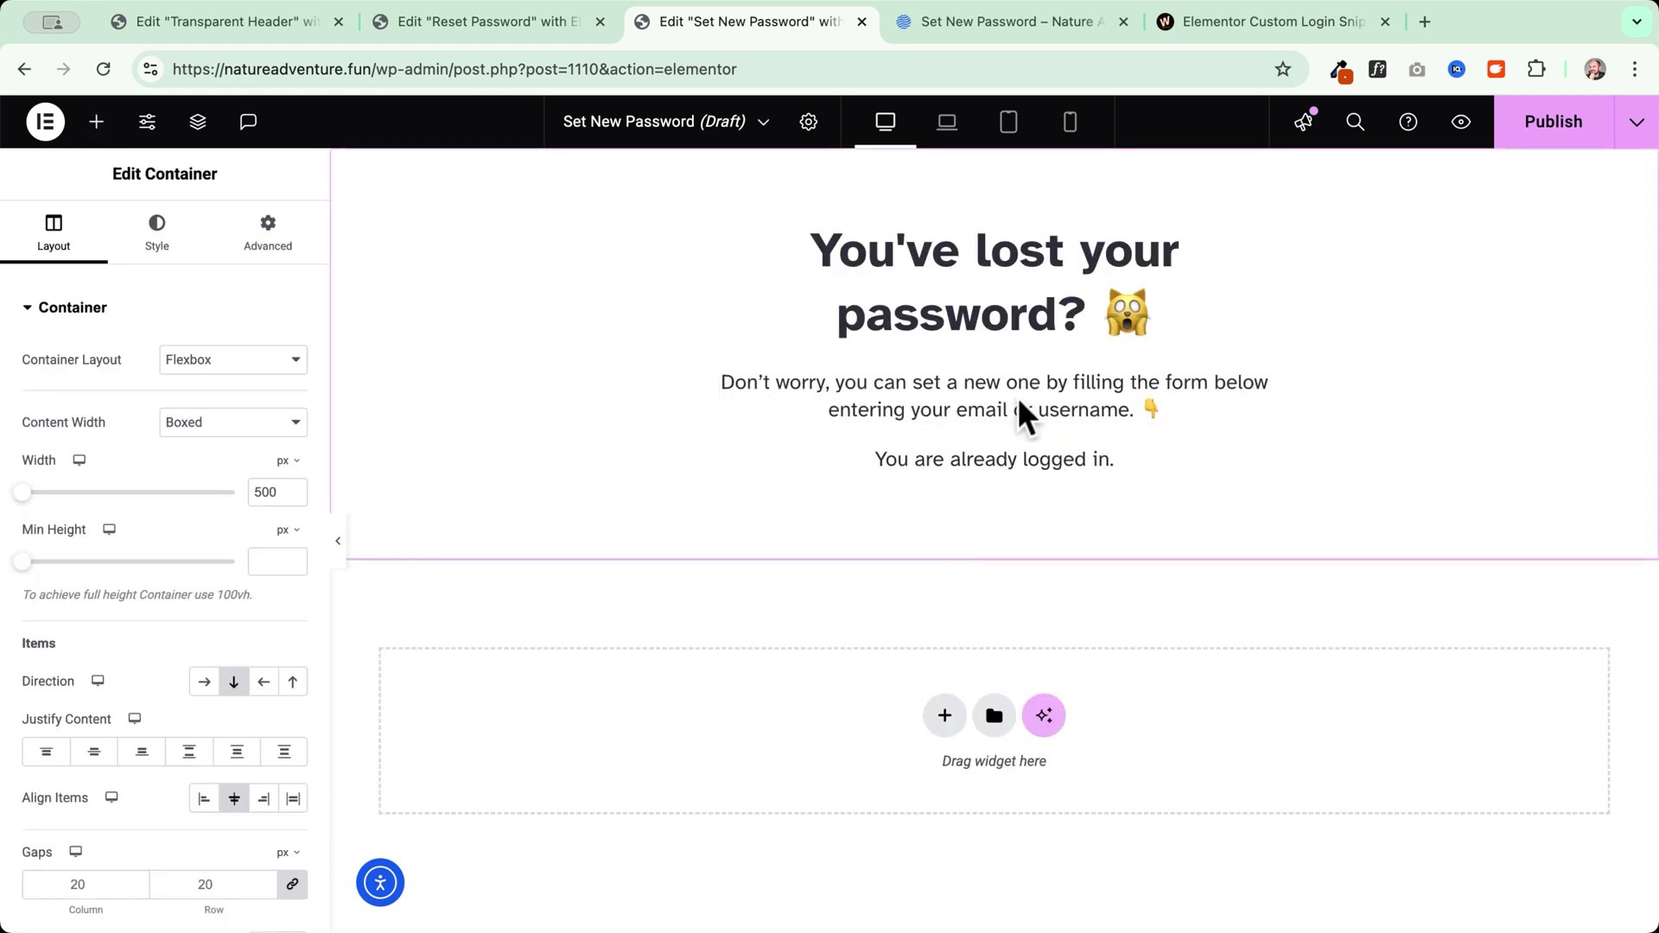
click(950, 303)
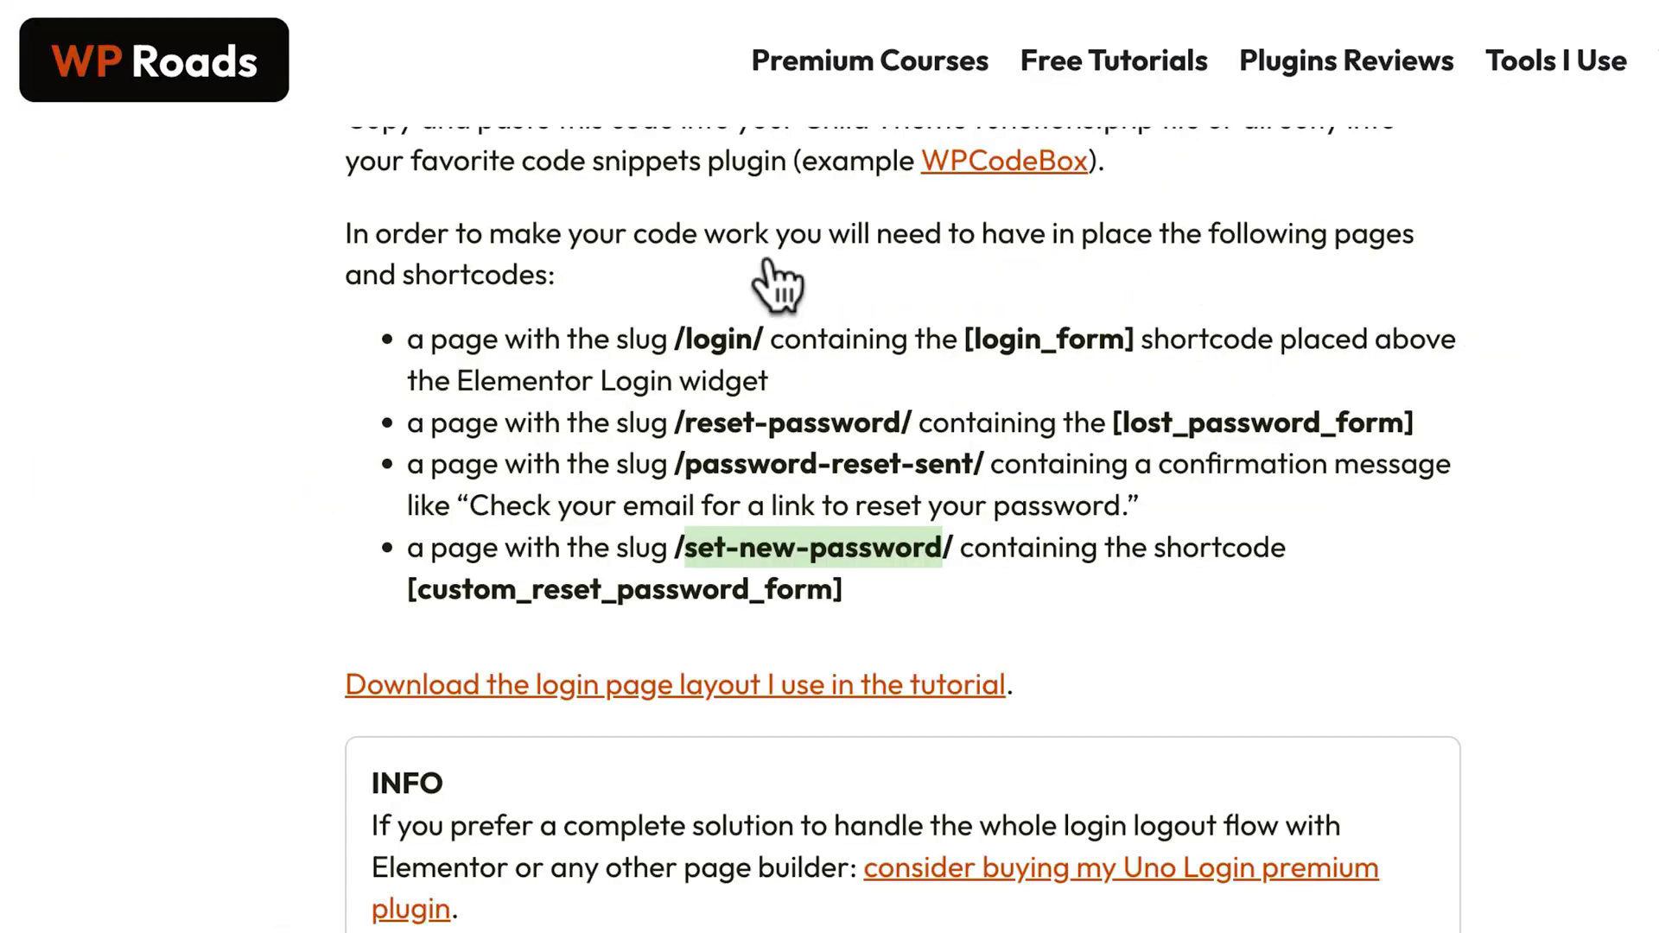
- Replace the shortcode under the new text with [custom_reset_password_form], copied from the snippet page, and publish the page
drag(408, 593, 931, 614)
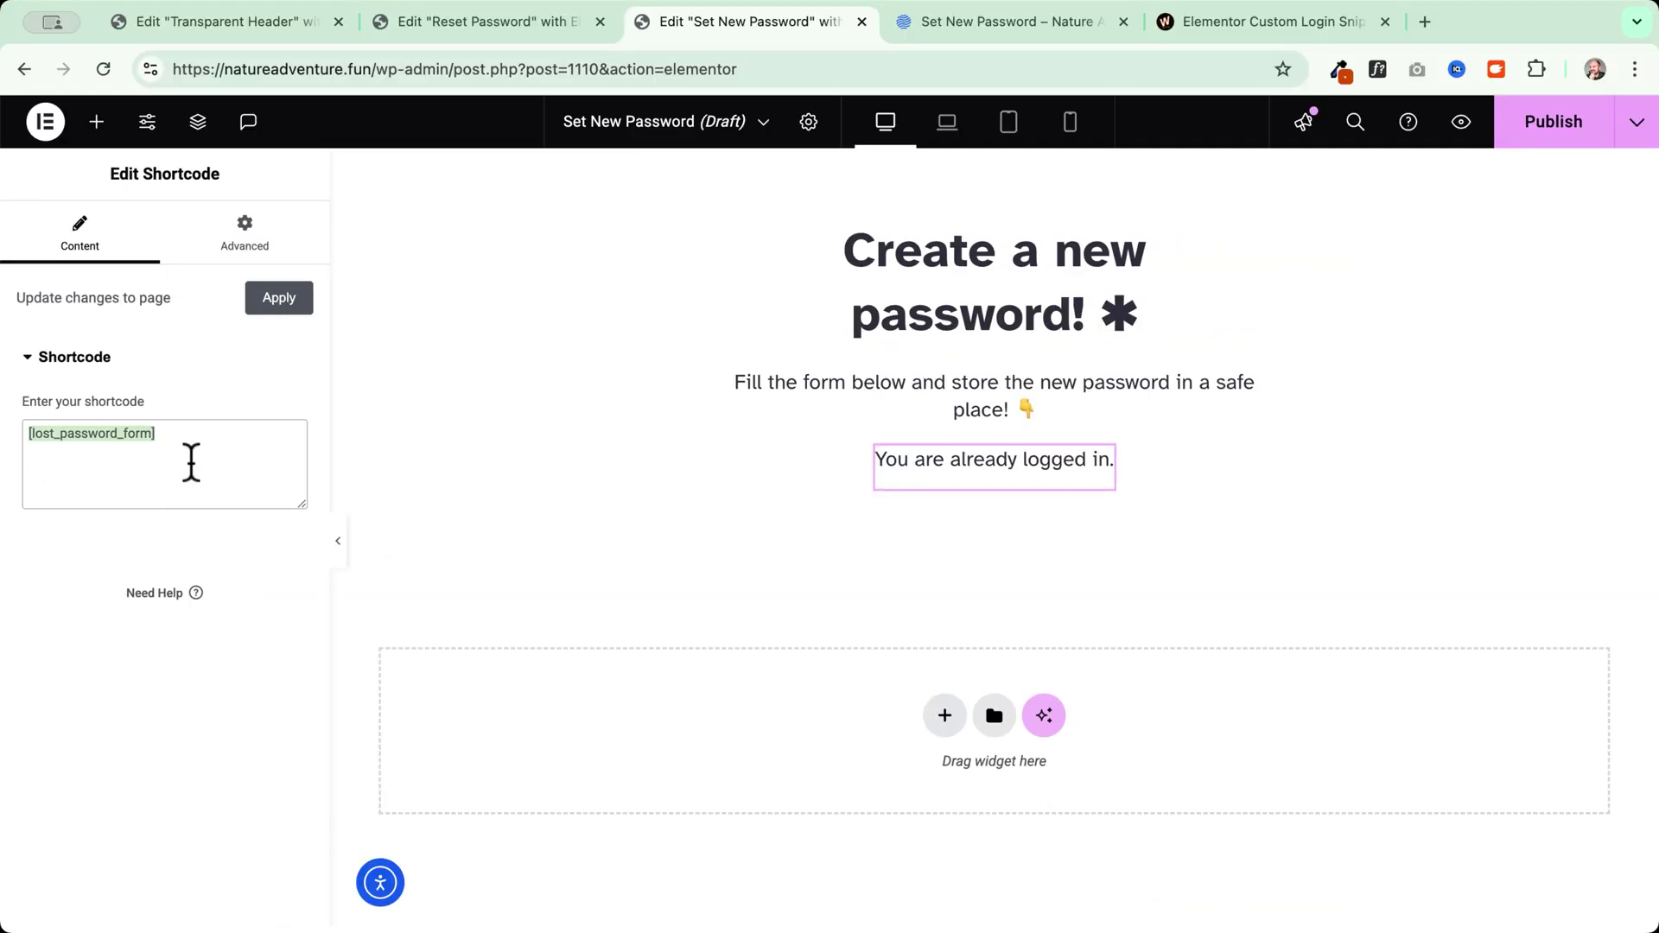
key(ctrl+v)
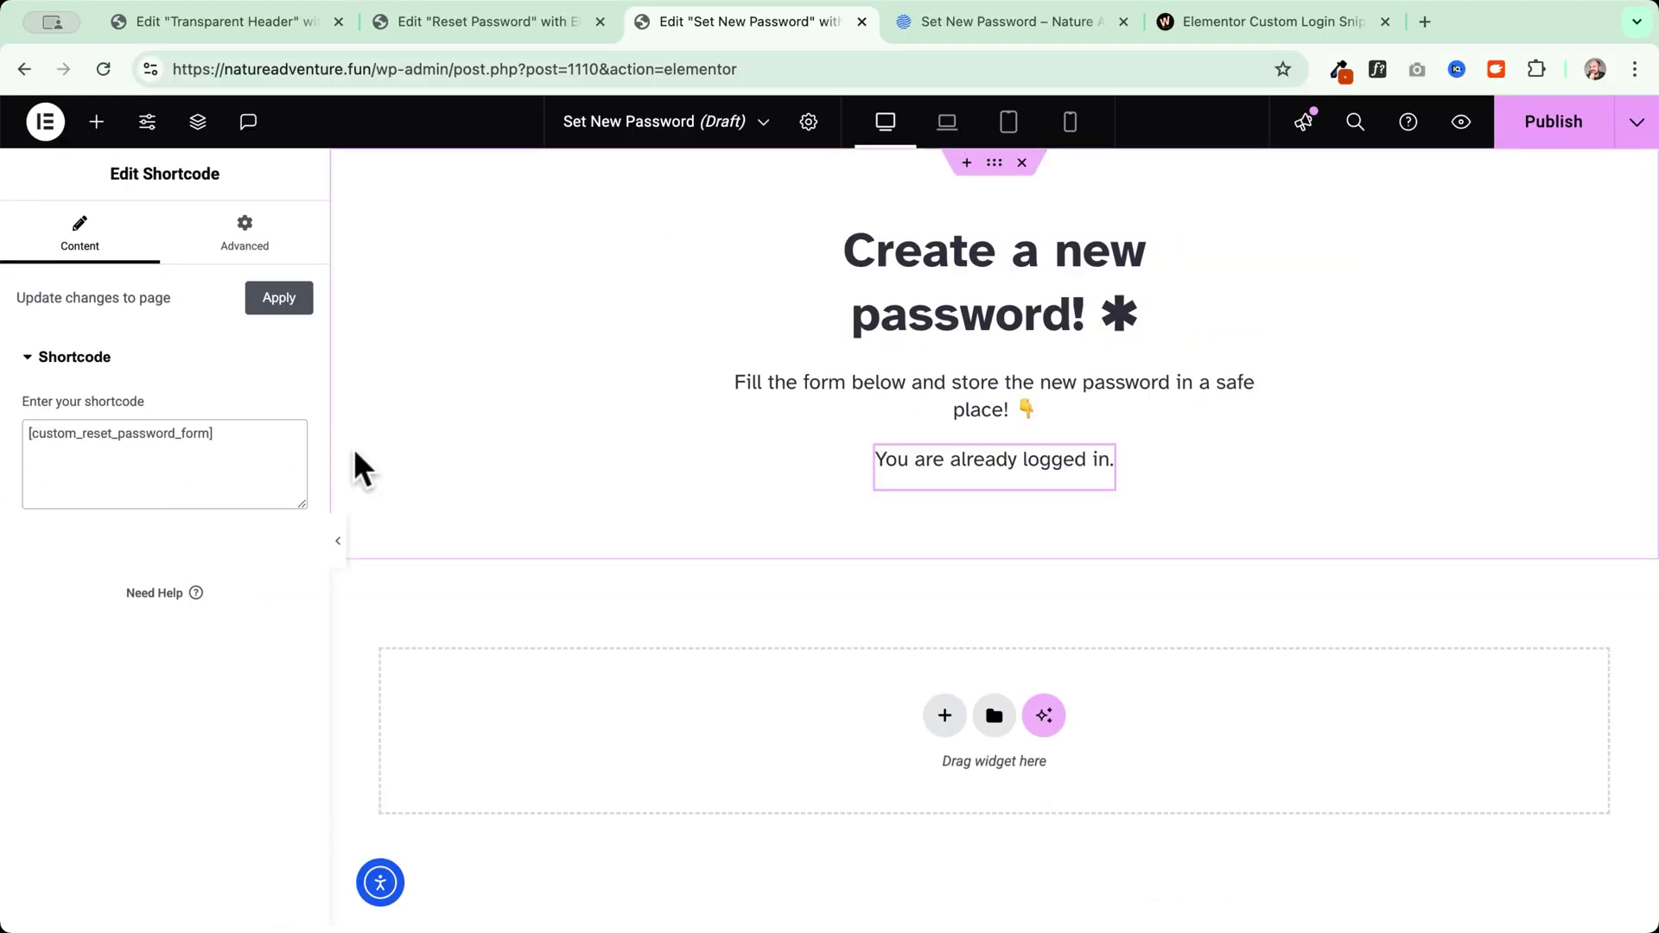
click(1539, 131)
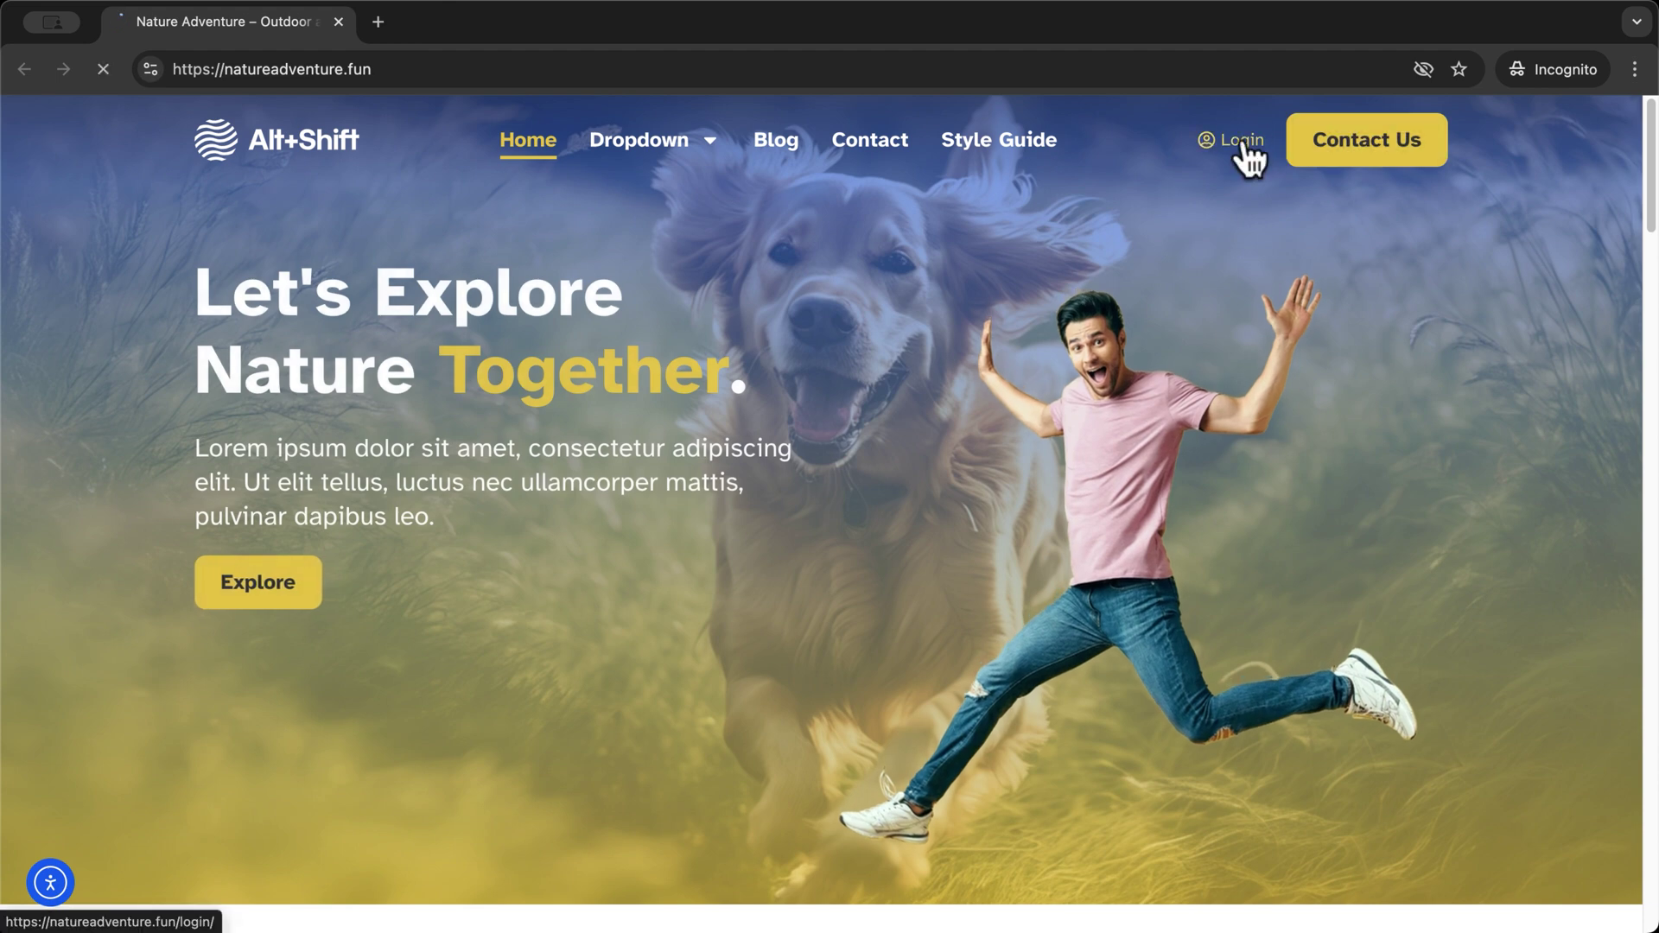
- In an incognito window, request a password reset for the saved account through the site's login page, and return to the website
click(1246, 145)
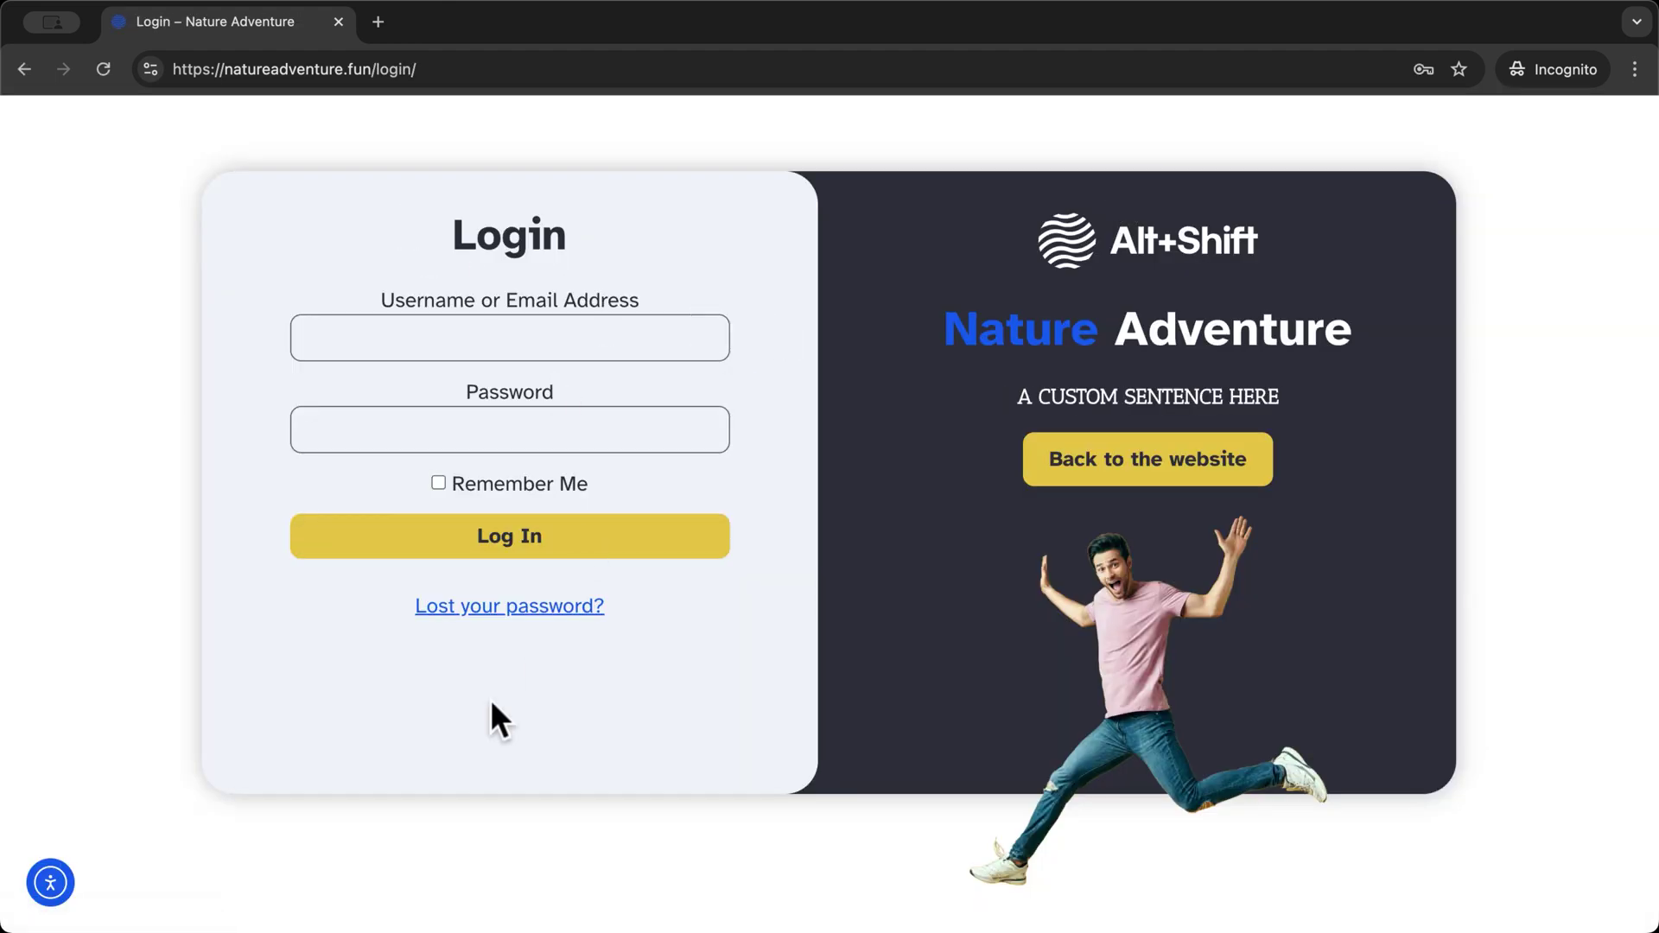
click(527, 608)
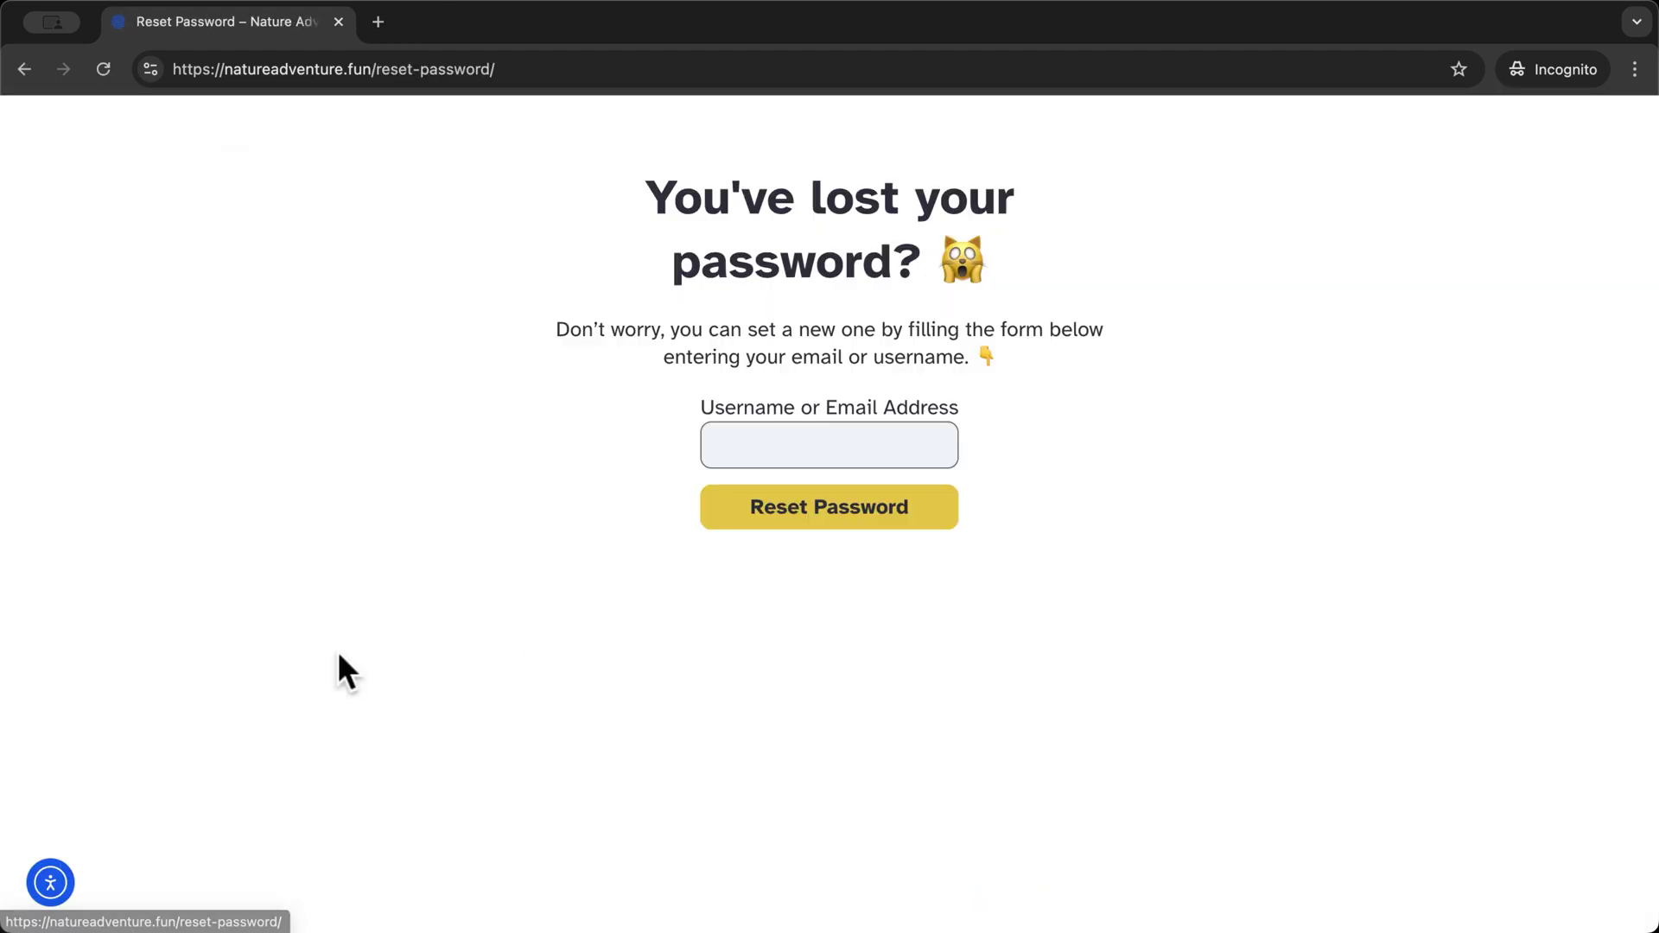
click(807, 442)
click(899, 518)
click(852, 527)
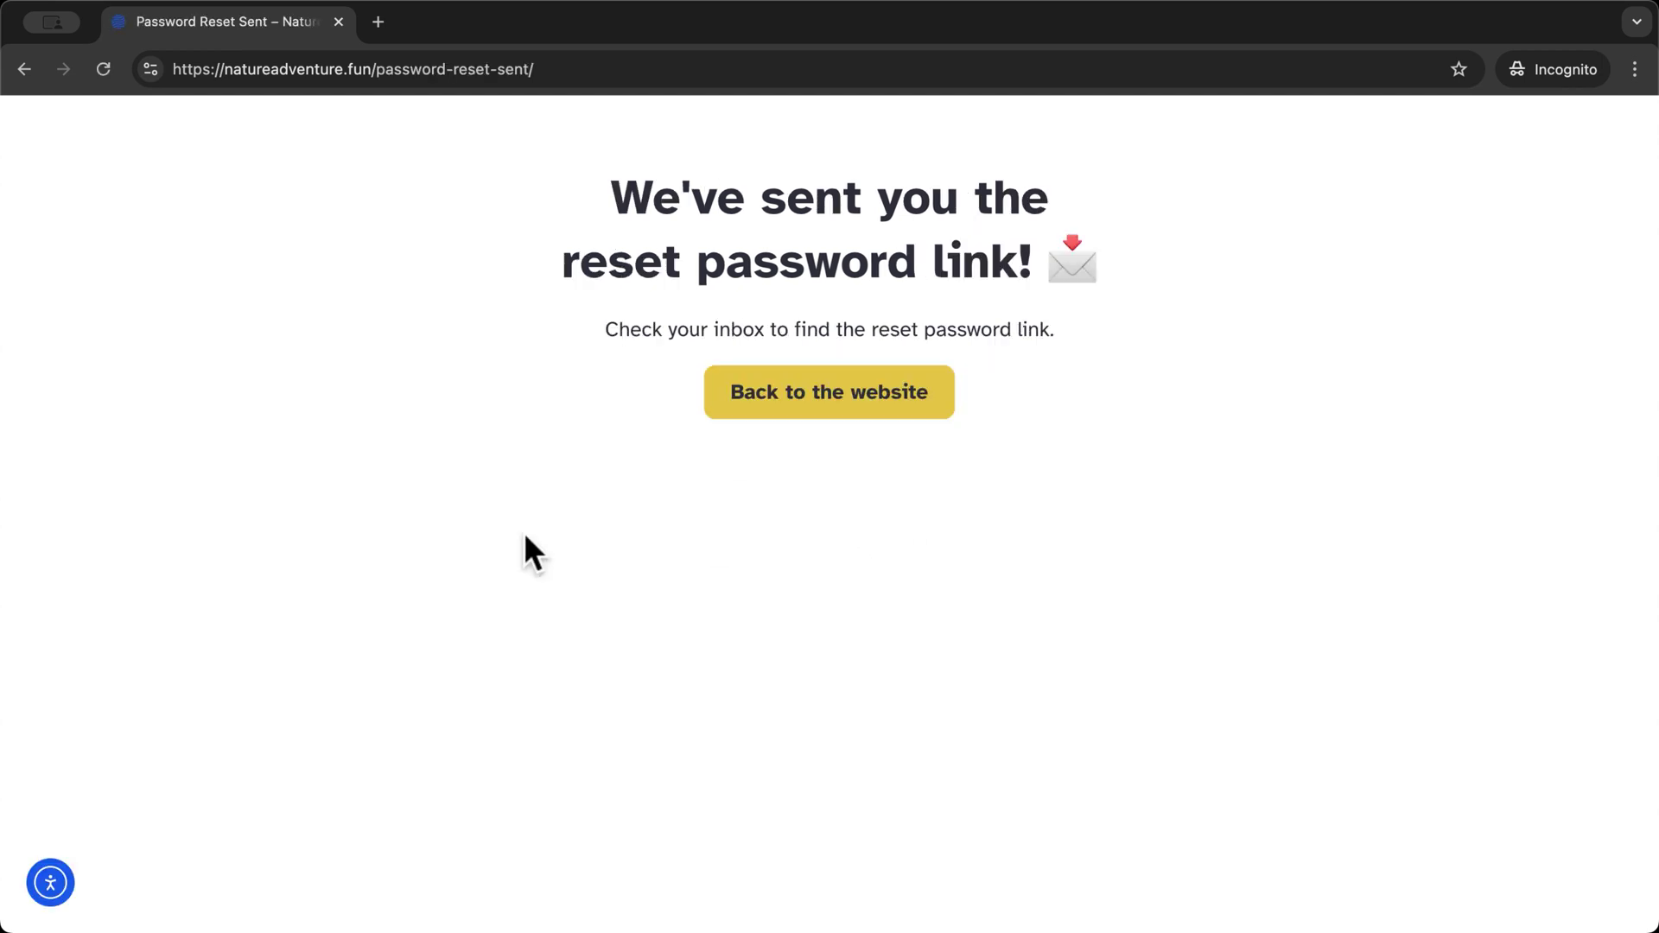
click(825, 406)
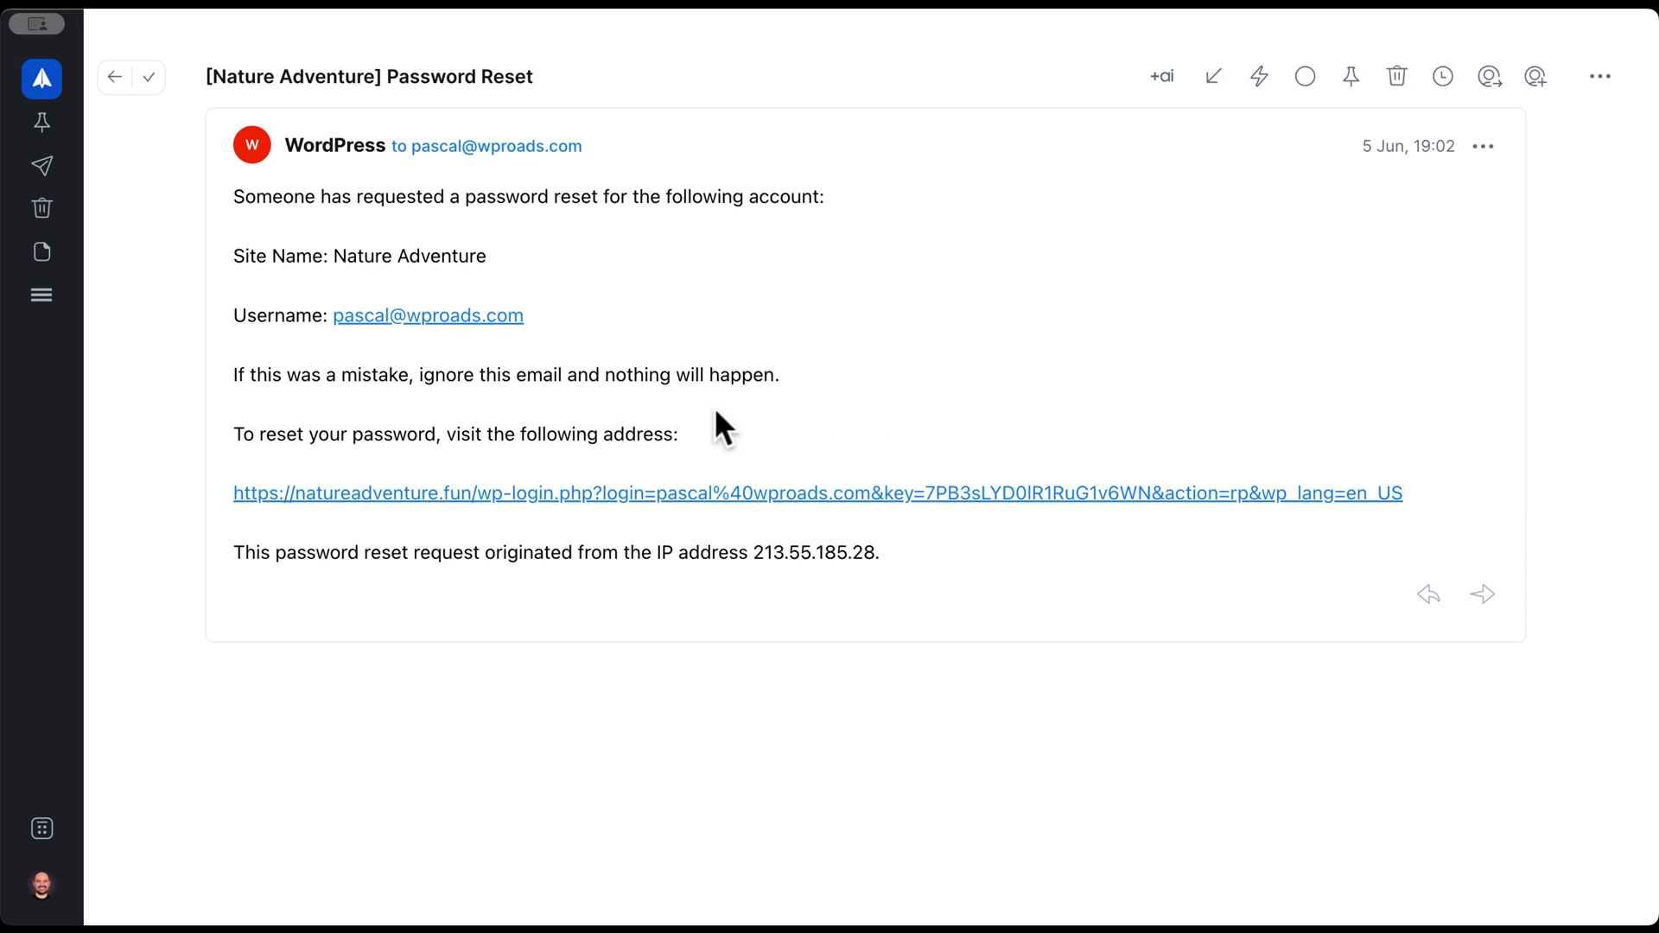
- Follow the e-mailed reset link to set and confirm a new account password, and log in with the account e-mail and that password
click(578, 494)
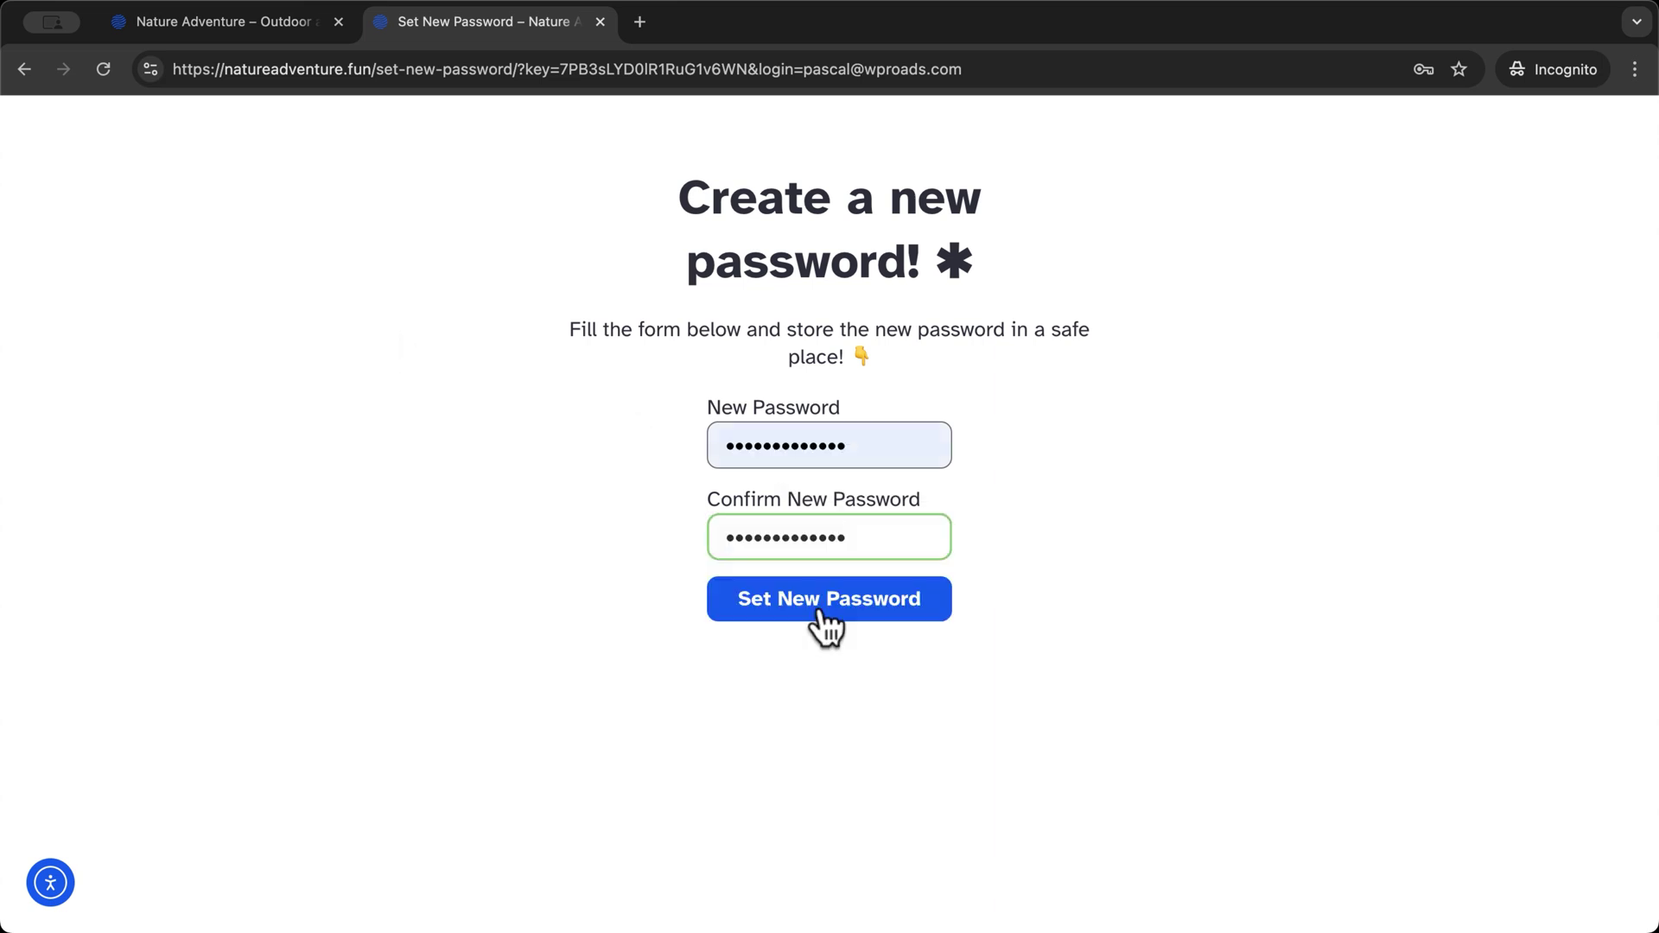
click(825, 605)
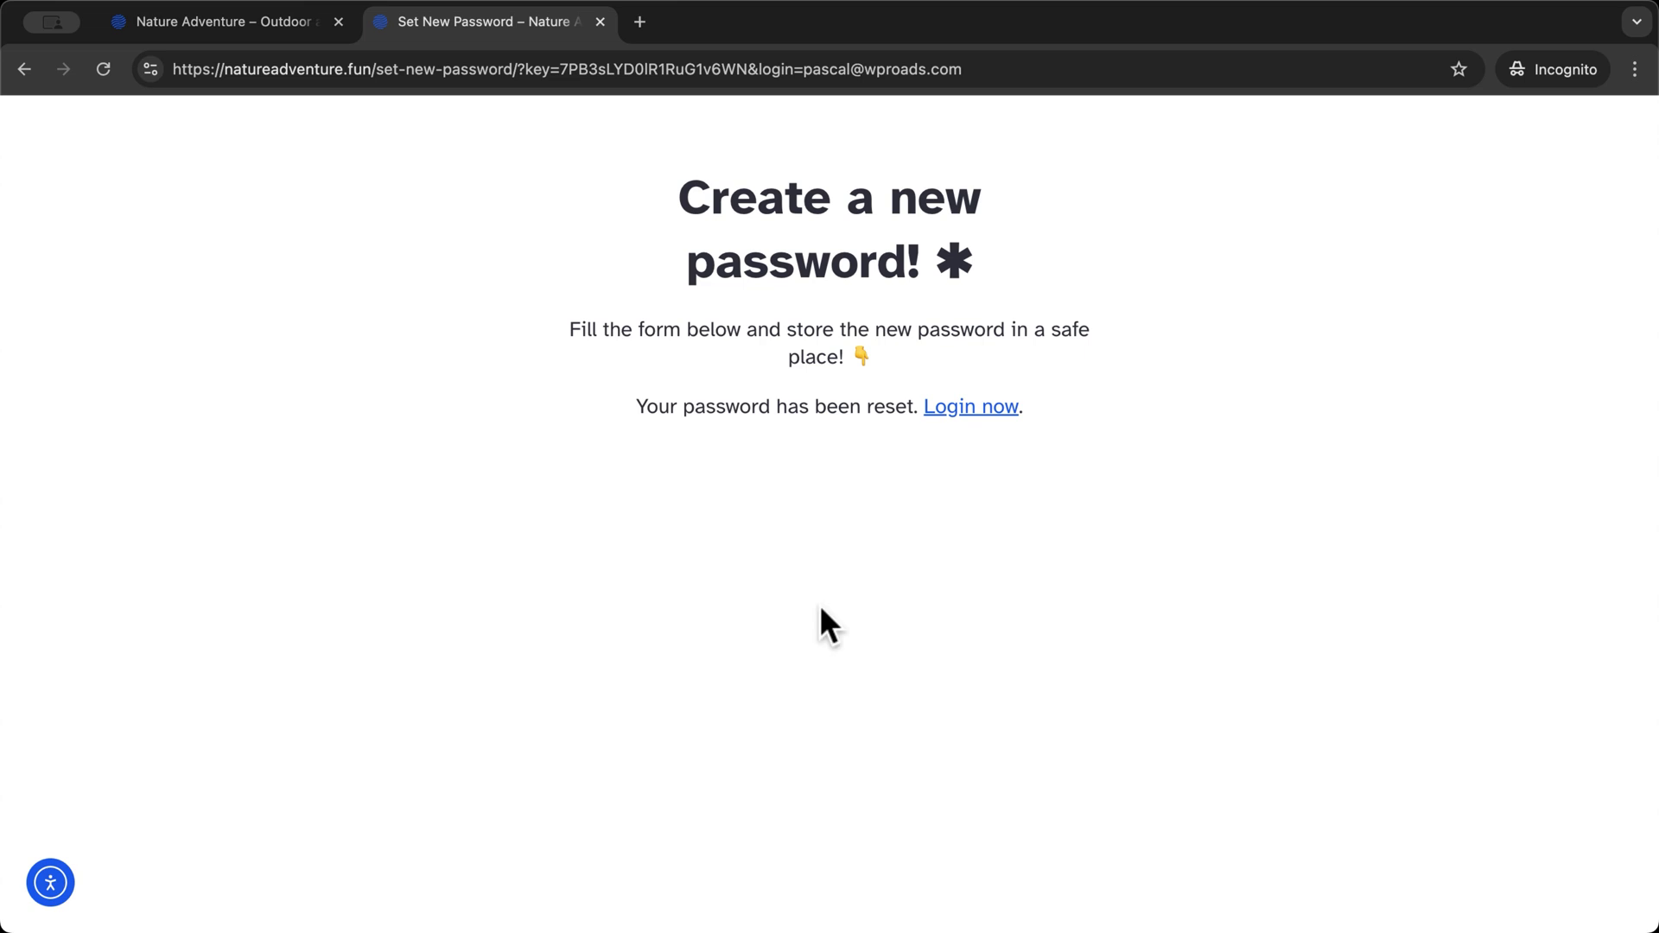
click(954, 410)
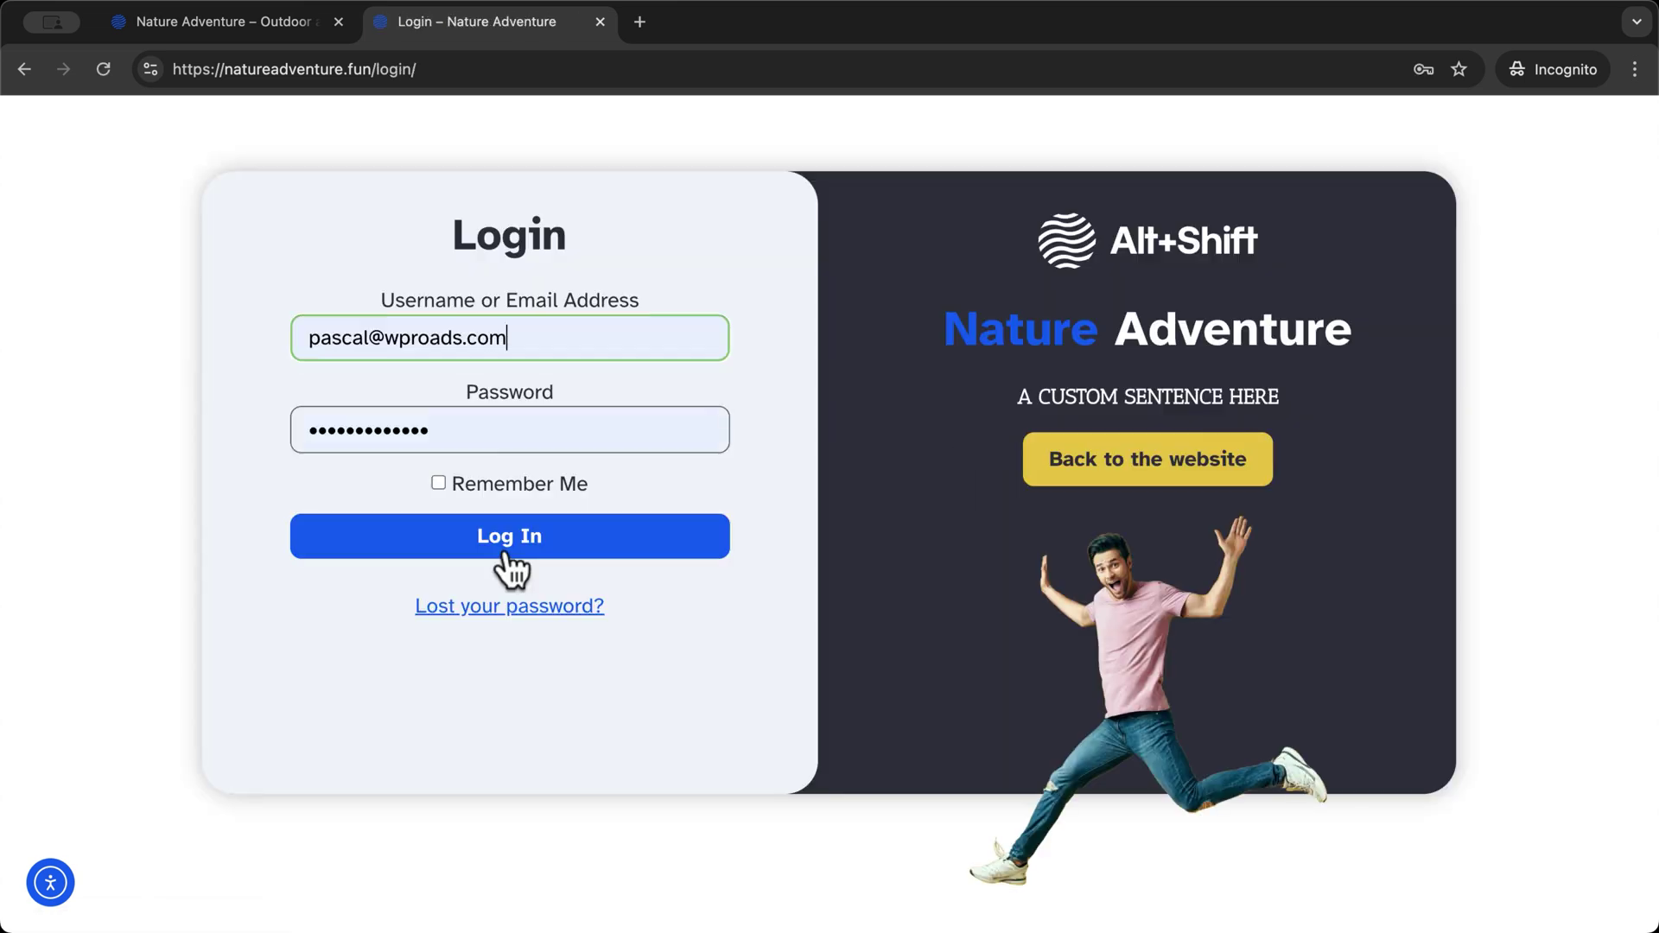
click(497, 540)
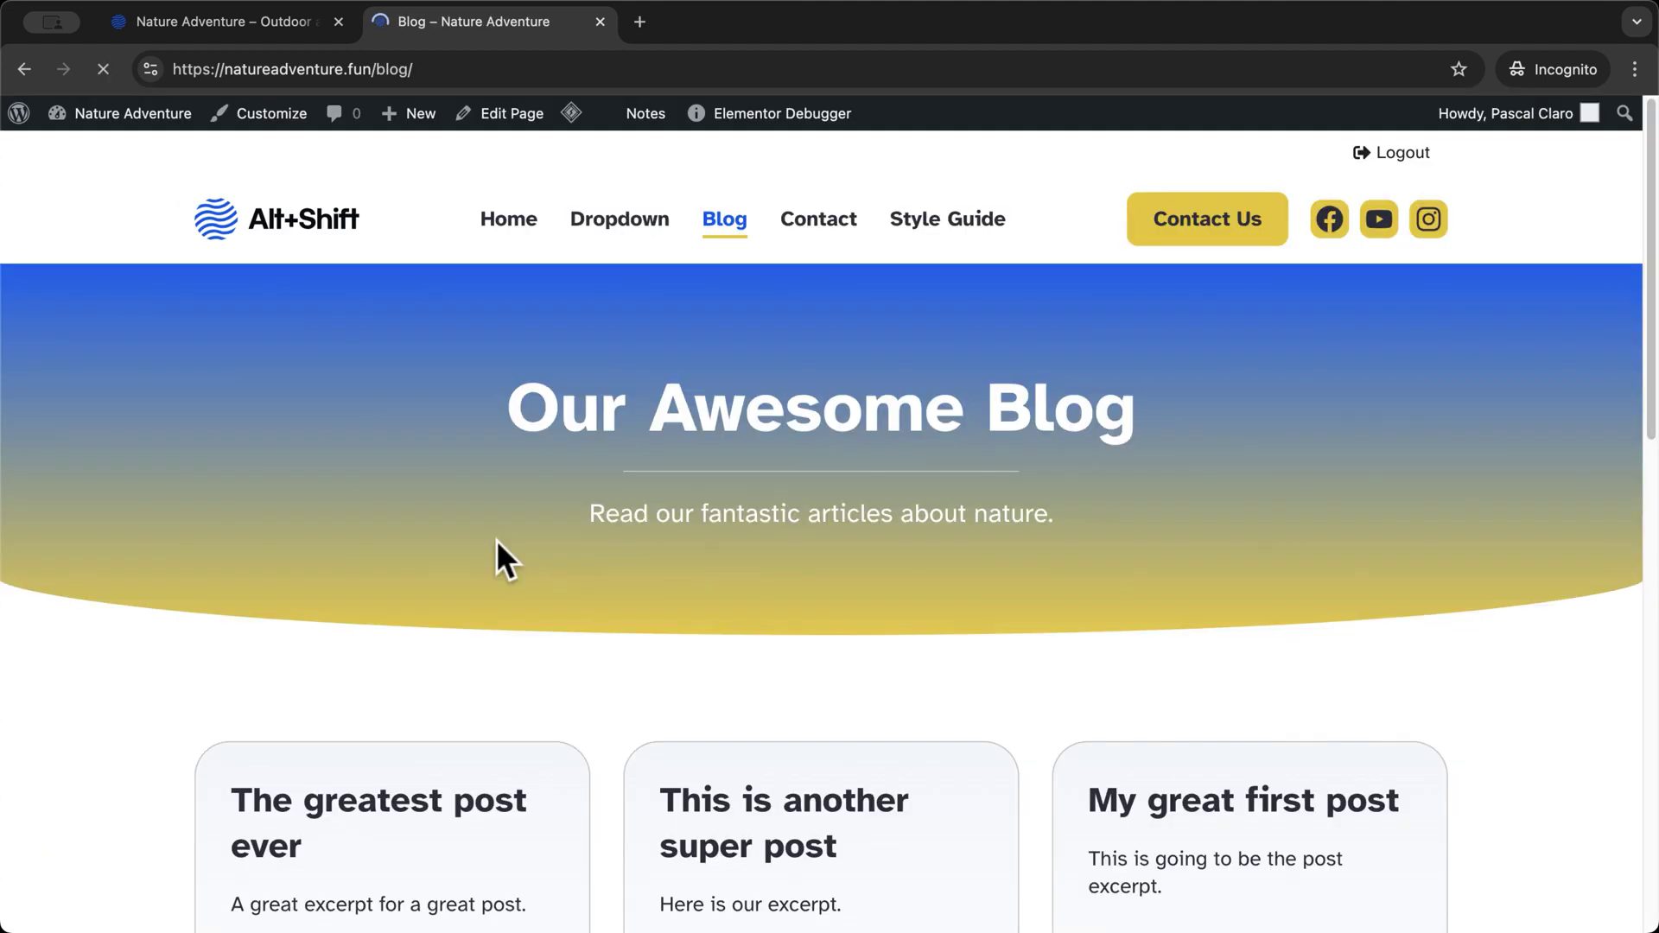